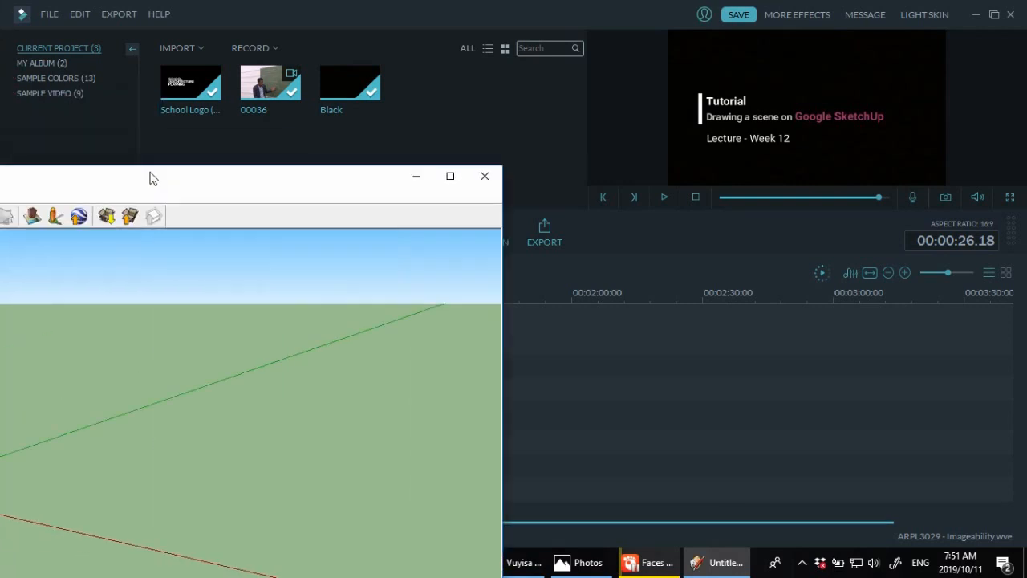
- Maximize the SketchUp window holding the new empty model
mouse_move(153, 179)
left_mouse_down()
mouse_move(401, 5)
mouse_move(492, 5)
left_mouse_up()
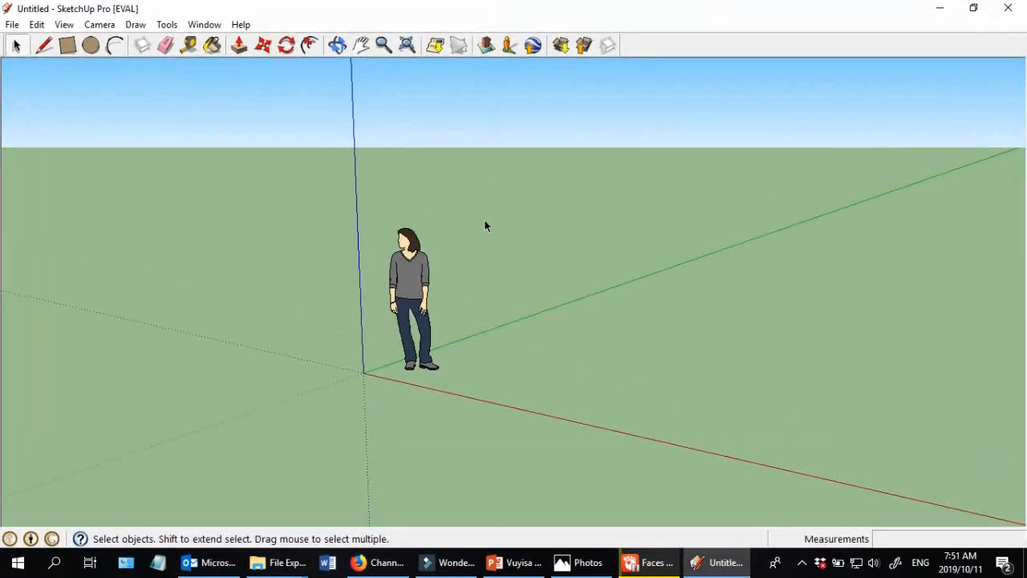
middle_click_drag(360, 377, 358, 411)
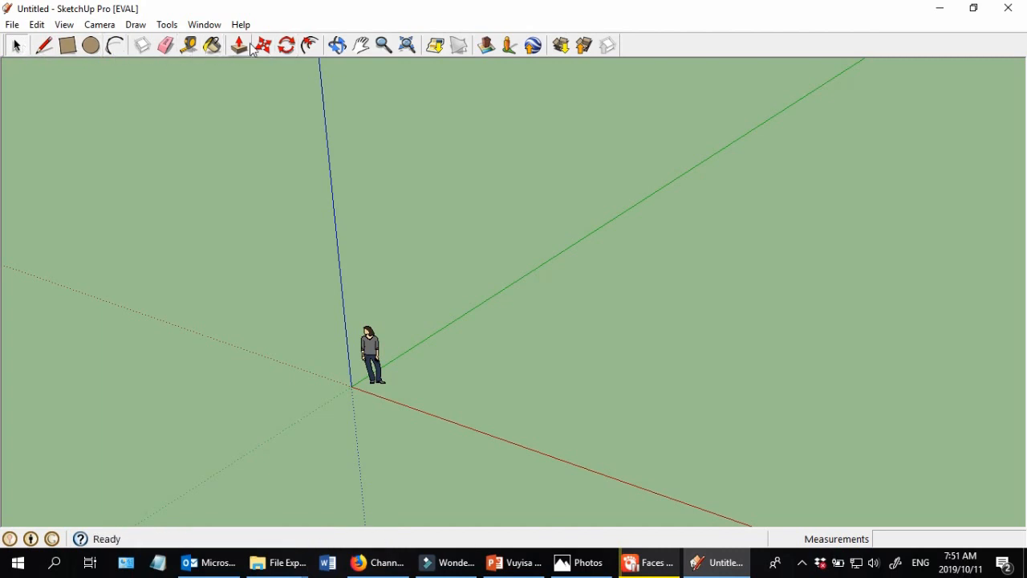
left_click(166, 26)
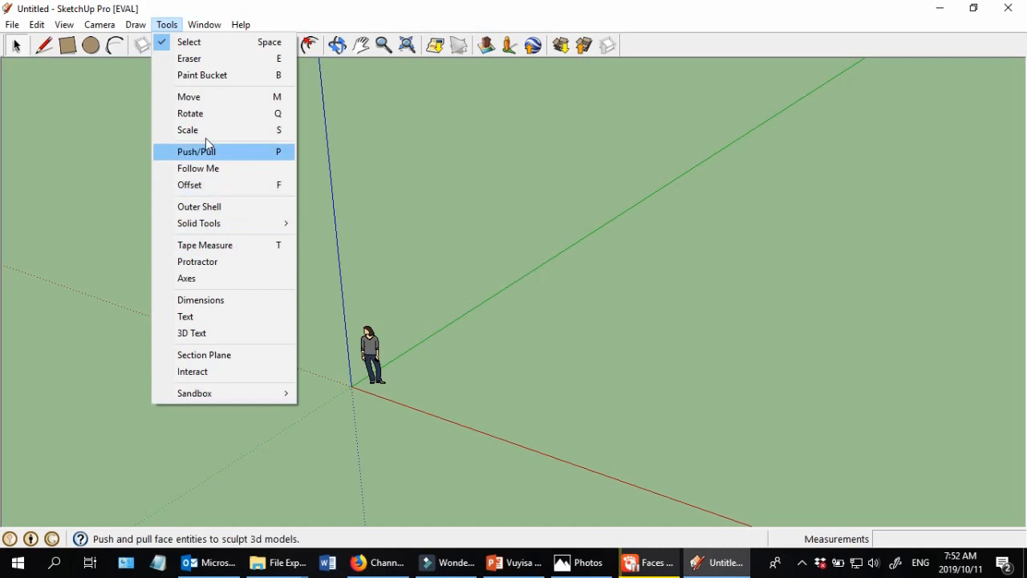
mouse_move(137, 24)
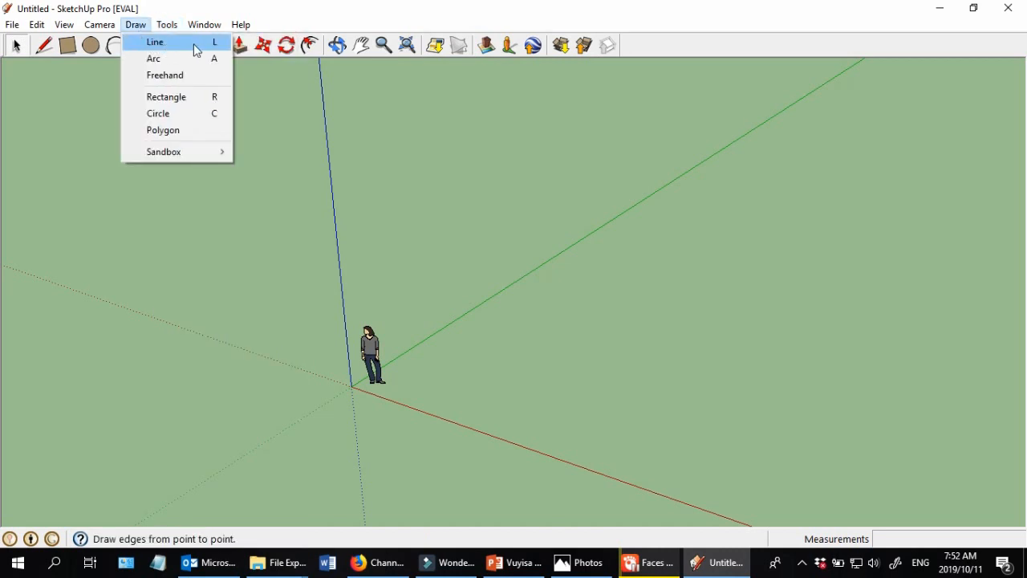
mouse_move(71, 28)
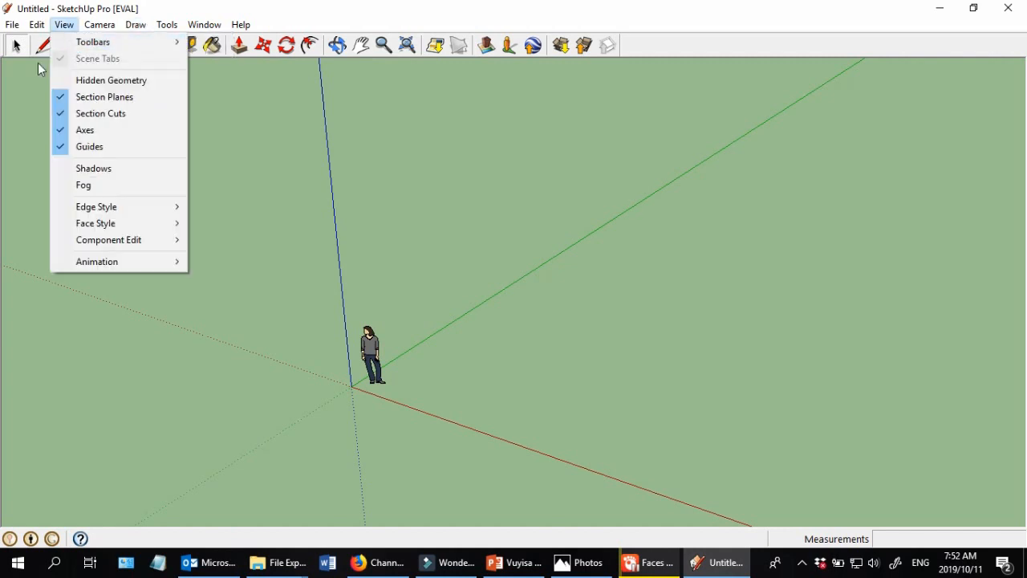
left_click(269, 176)
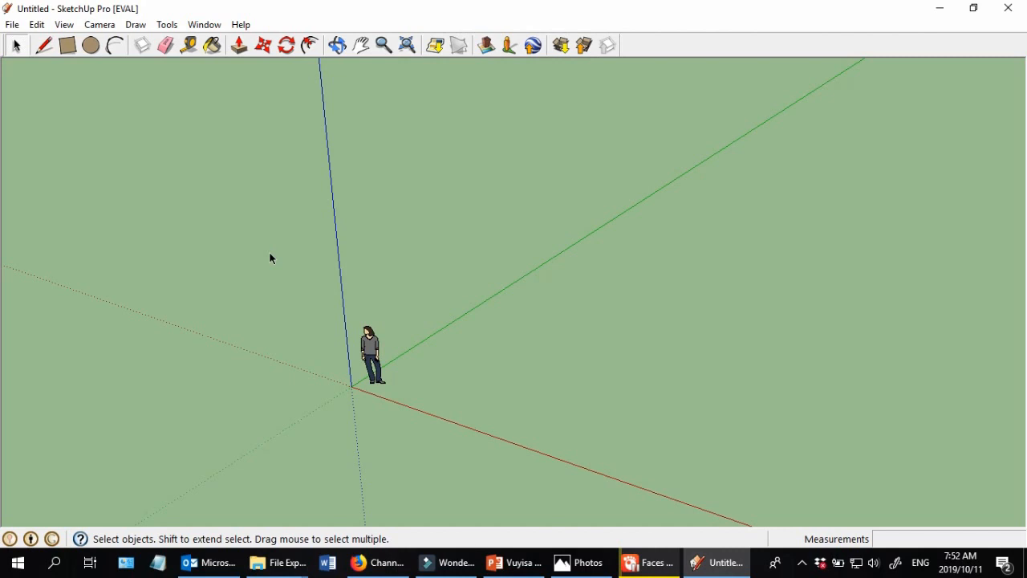
key("r")
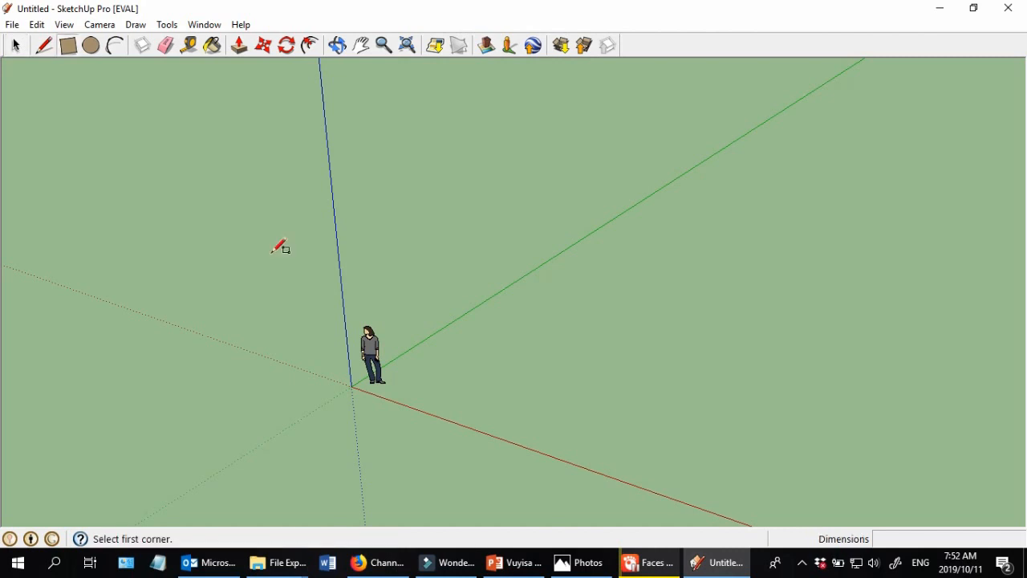
scroll(306, 384, "down", 1)
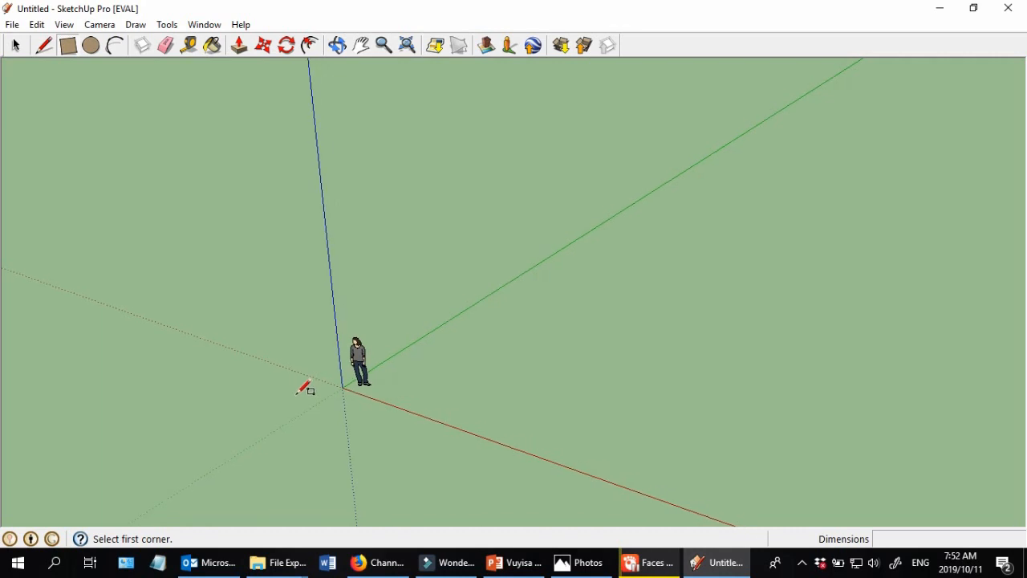
left_click(343, 388)
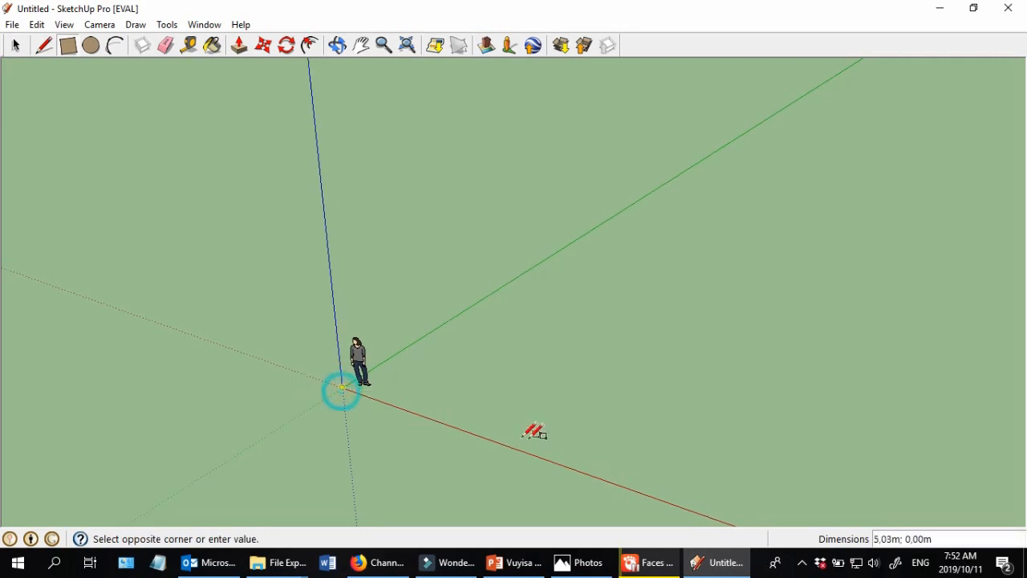
scroll(529, 439, "down", 1)
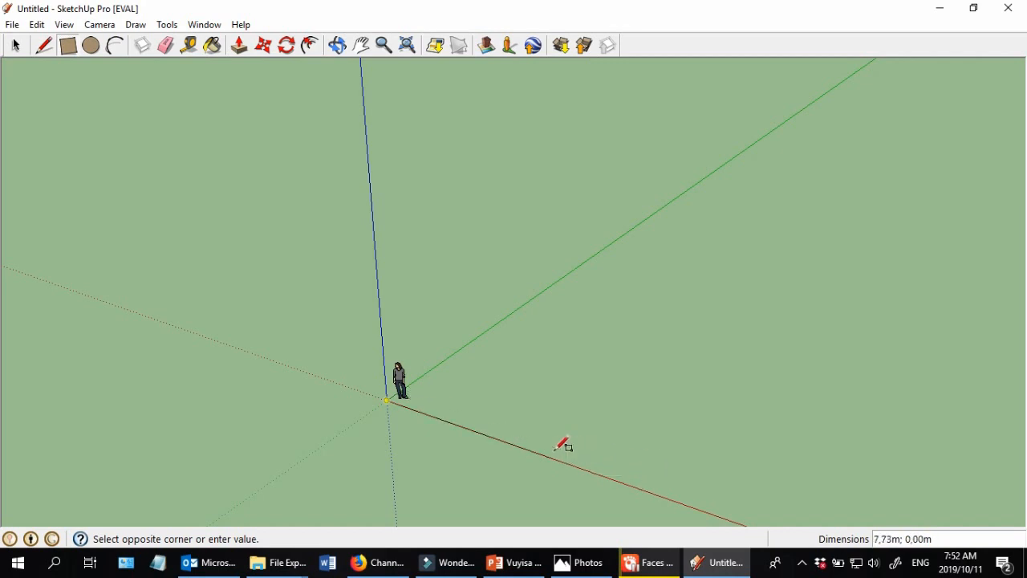
key("Escape")
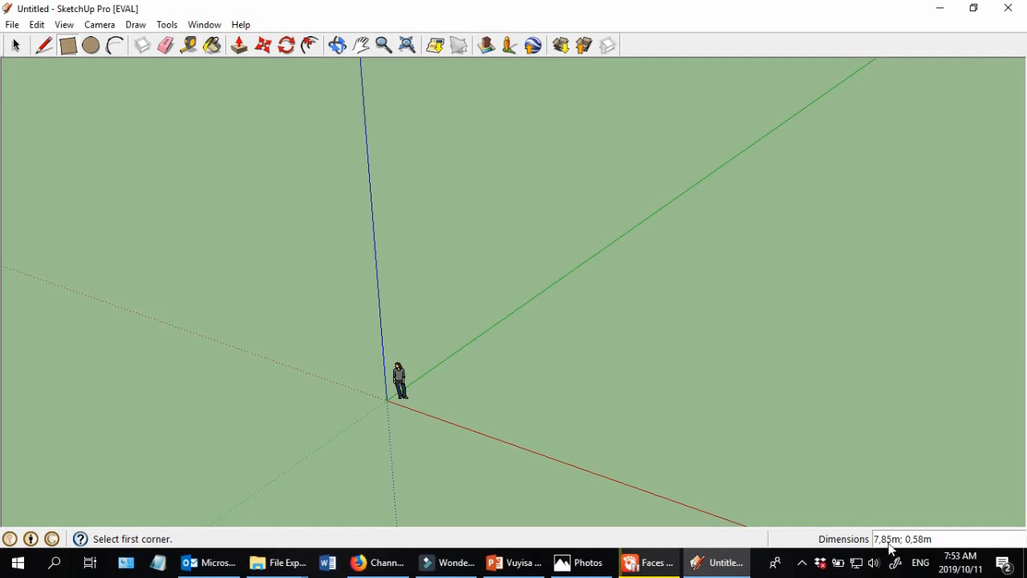
- Draw a narrow rectangle from the axes' origin along the red axis, 80 m long and about 0.92 m wide
left_click(387, 400)
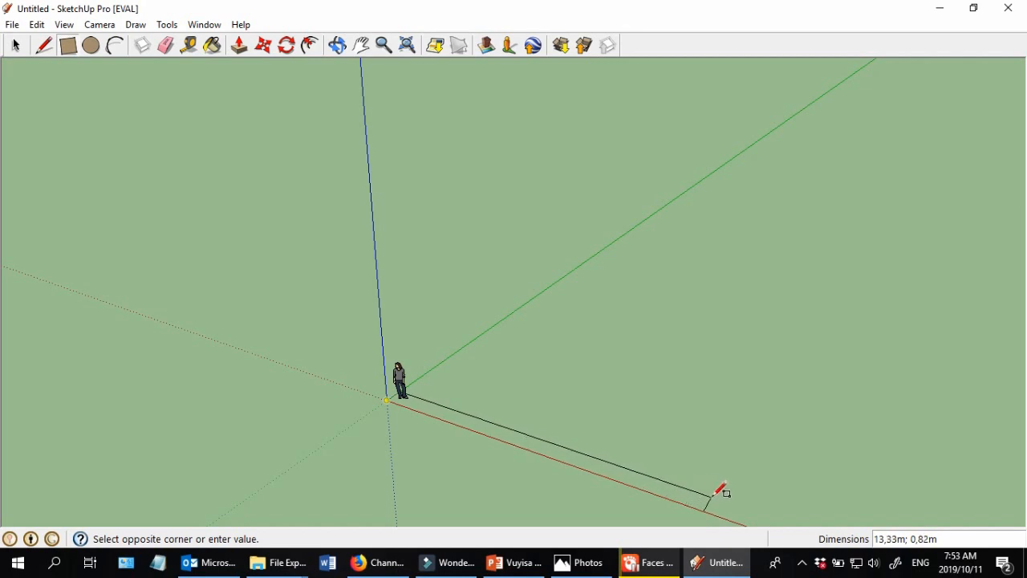
scroll(584, 433, "down", 3)
scroll(680, 471, "up", 1)
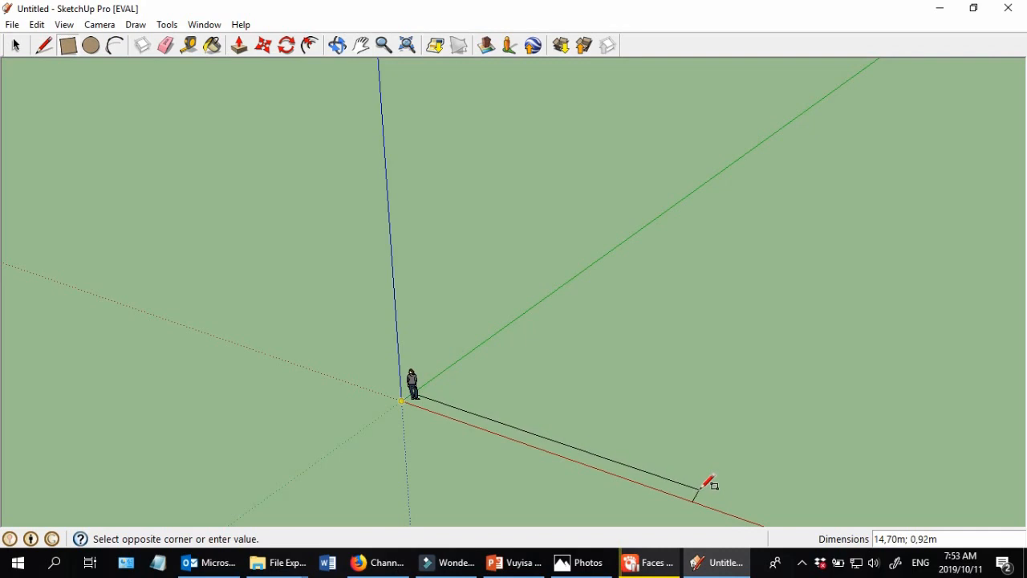
type("8")
key("Return")
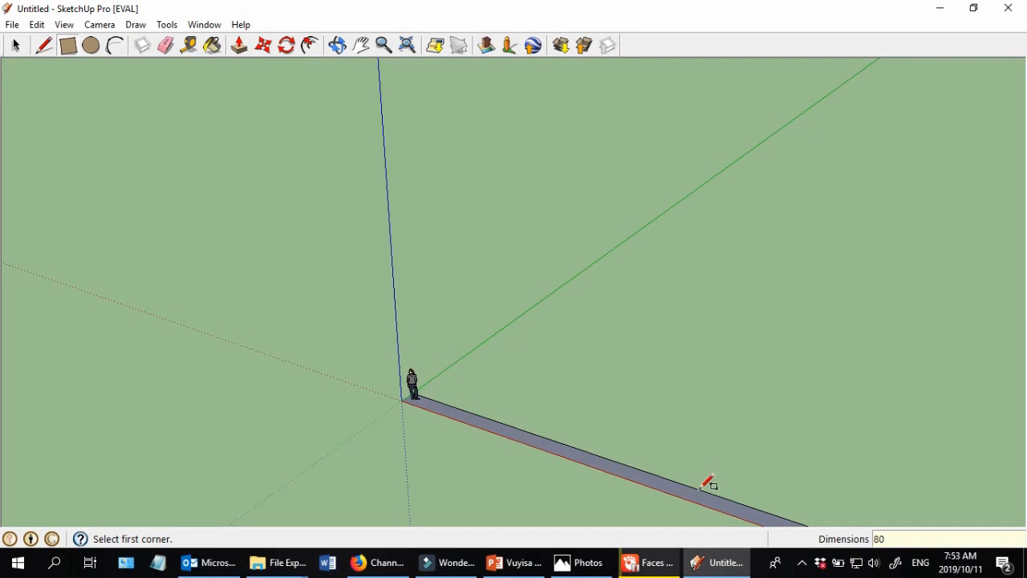
- Examine the full length of the narrow rectangle and its far end on the red axis
scroll(344, 319, "down", 5)
scroll(332, 327, "down", 3)
scroll(592, 459, "up", 3)
scroll(436, 295, "up", 2)
scroll(659, 395, "up", 2)
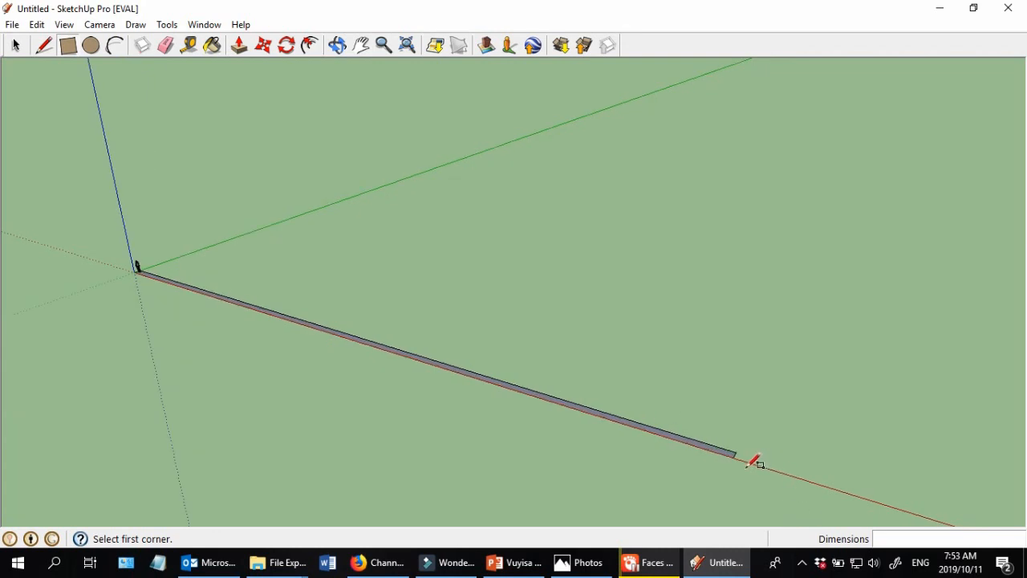
scroll(754, 461, "up", 2)
scroll(752, 470, "up", 1)
scroll(752, 471, "up", 2)
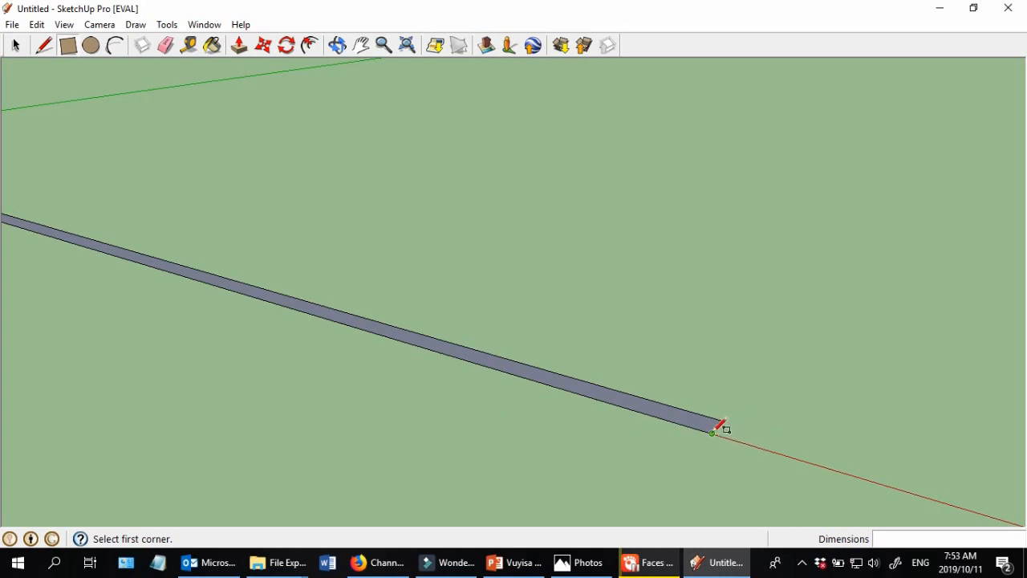
scroll(726, 431, "down", 3)
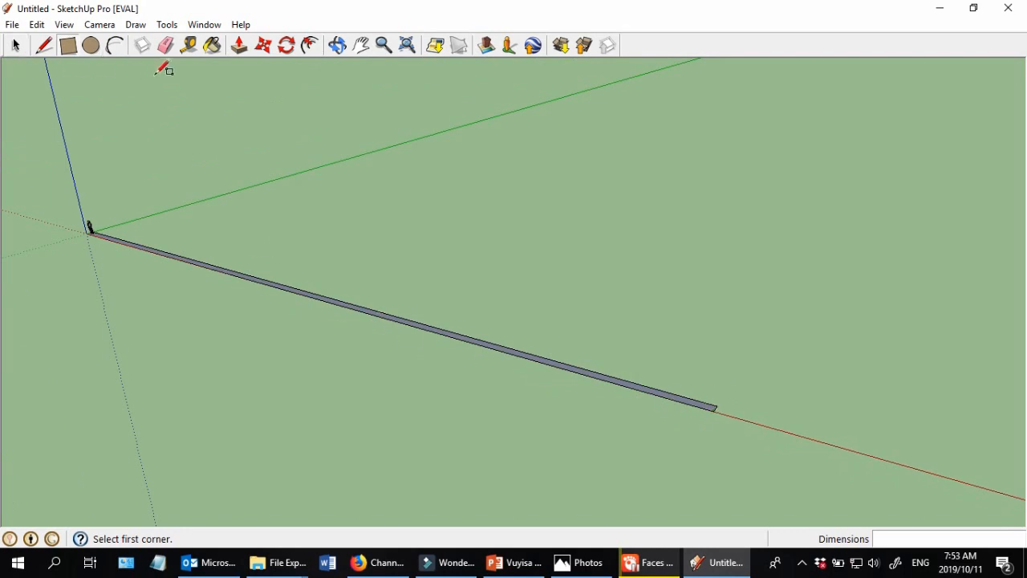
- Push/Pull the narrow rectangle's face upward by 0,10 m to make a thin slab
left_click(237, 45)
middle_click_drag(720, 458, 502, 367)
mouse_move(497, 368)
left_mouse_down()
mouse_move(530, 123)
mouse_move(490, 332)
mouse_move(521, 183)
mouse_move(505, 344)
mouse_move(522, 145)
mouse_move(506, 292)
mouse_move(550, 55)
mouse_move(492, 362)
mouse_move(500, 386)
mouse_move(515, 362)
left_mouse_up()
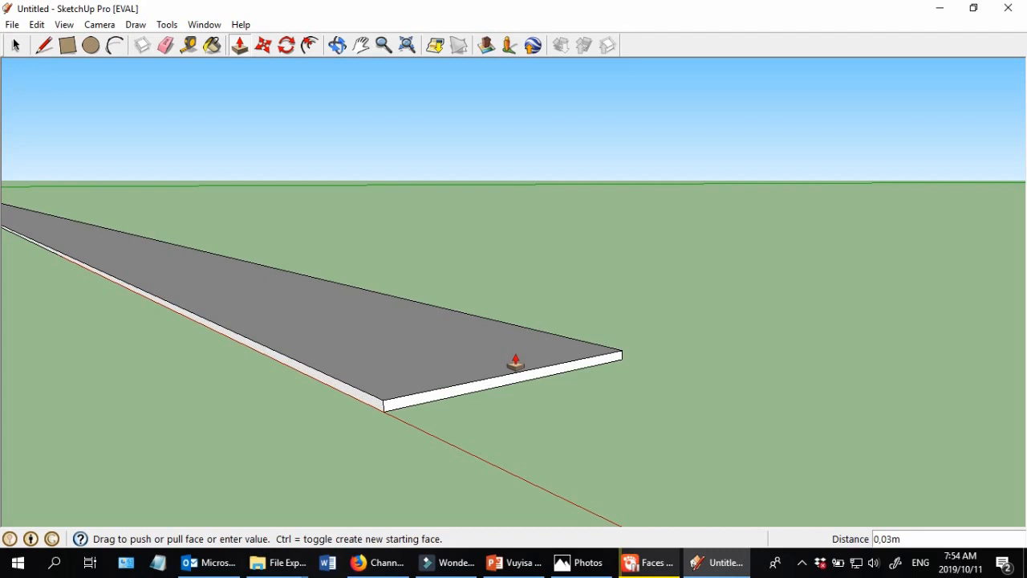
left_click_drag(515, 363, 531, 330)
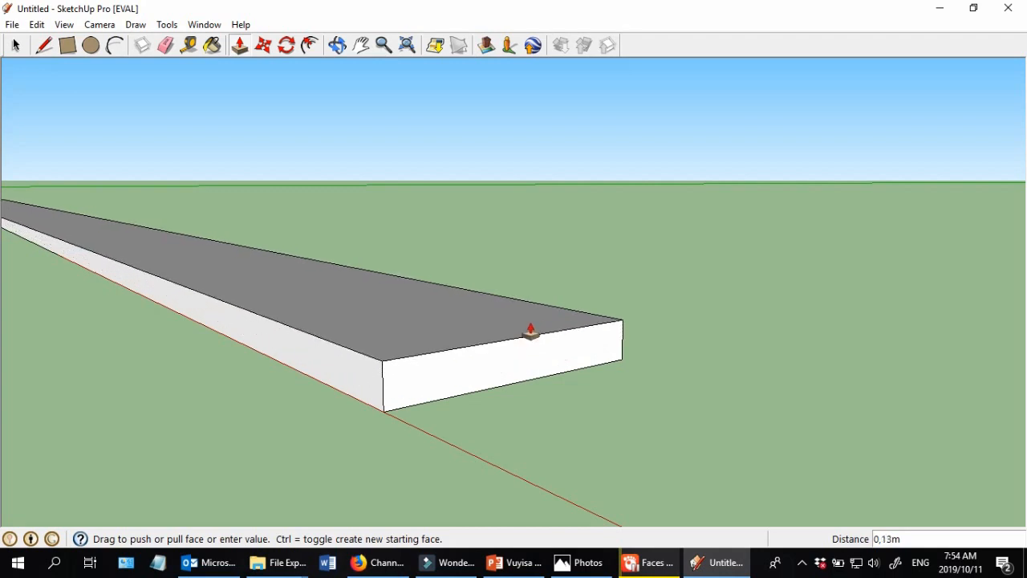
scroll(527, 328, "up", 2)
mouse_move(530, 330)
left_mouse_down()
mouse_move(457, 346)
mouse_move(475, 353)
mouse_move(551, 328)
mouse_move(508, 360)
mouse_move(520, 346)
left_mouse_up()
scroll(475, 353, "down", 2)
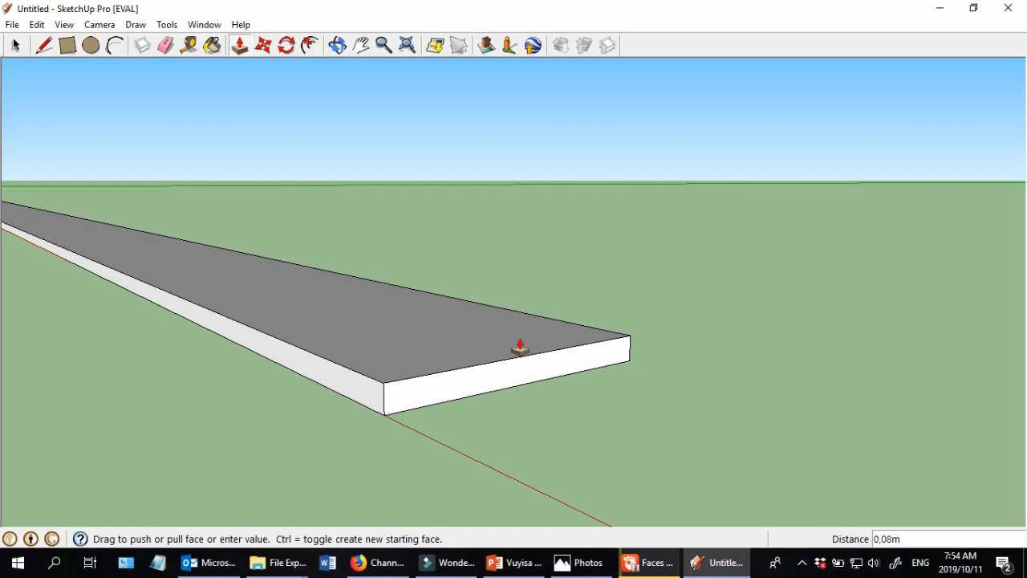
left_click_drag(520, 346, 523, 337)
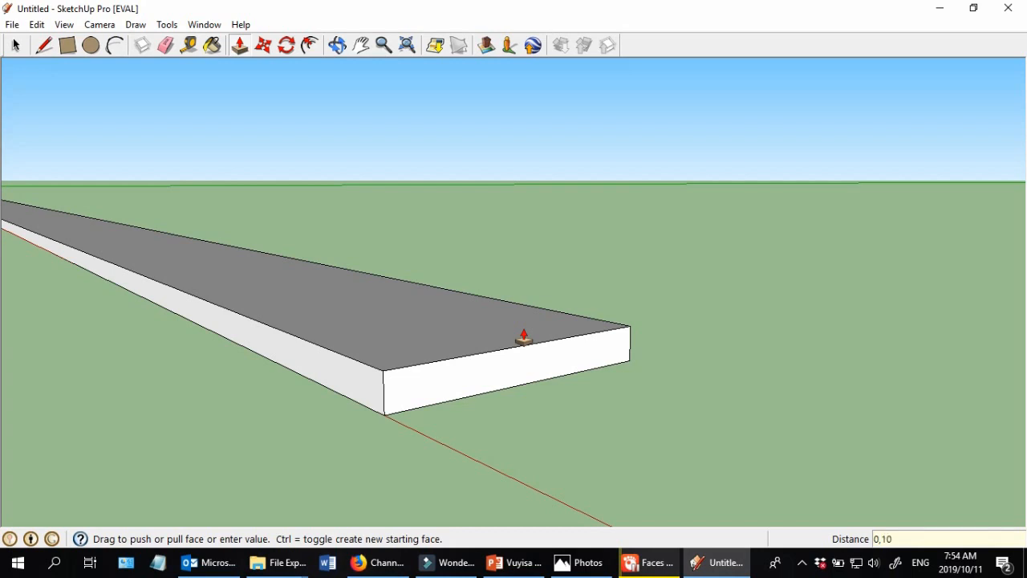
key("Return")
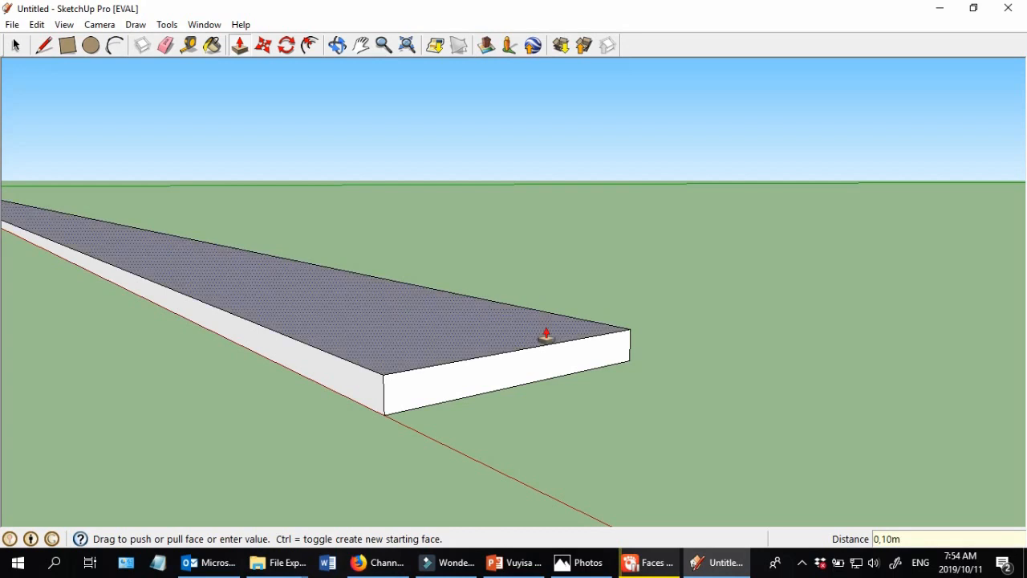
- Widen the slab by pulling its long side face outward 20 m along the green axis
scroll(525, 438, "down", 5)
scroll(516, 428, "up", 2)
scroll(487, 431, "up", 1)
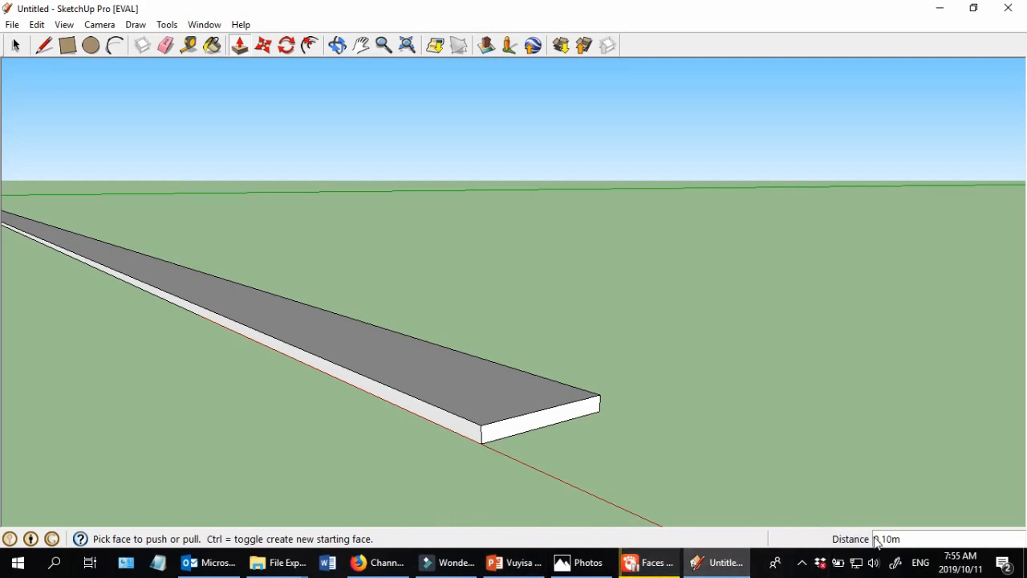
scroll(705, 414, "down", 5)
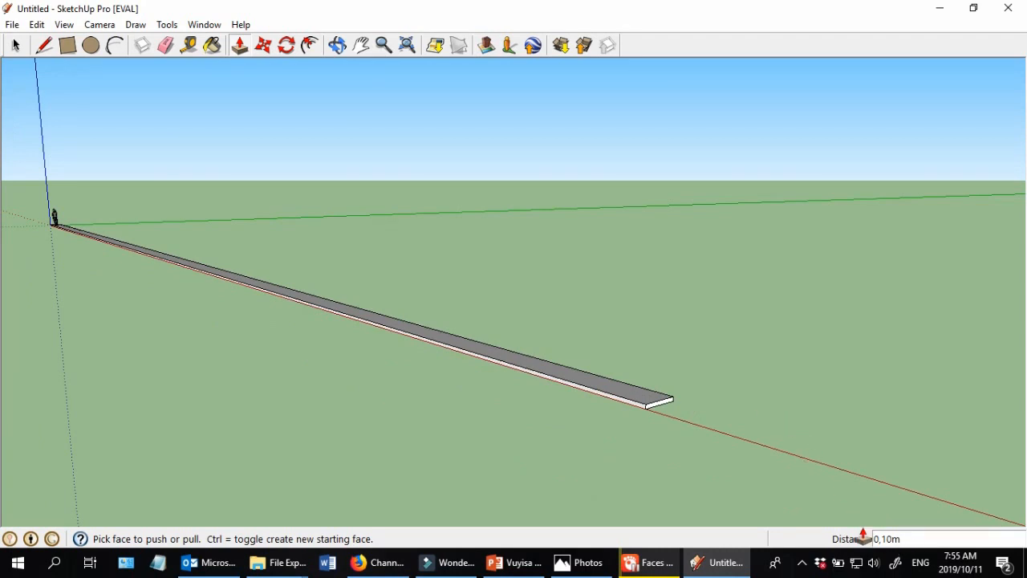
middle_click_drag(642, 349, 527, 248)
scroll(527, 248, "down", 3)
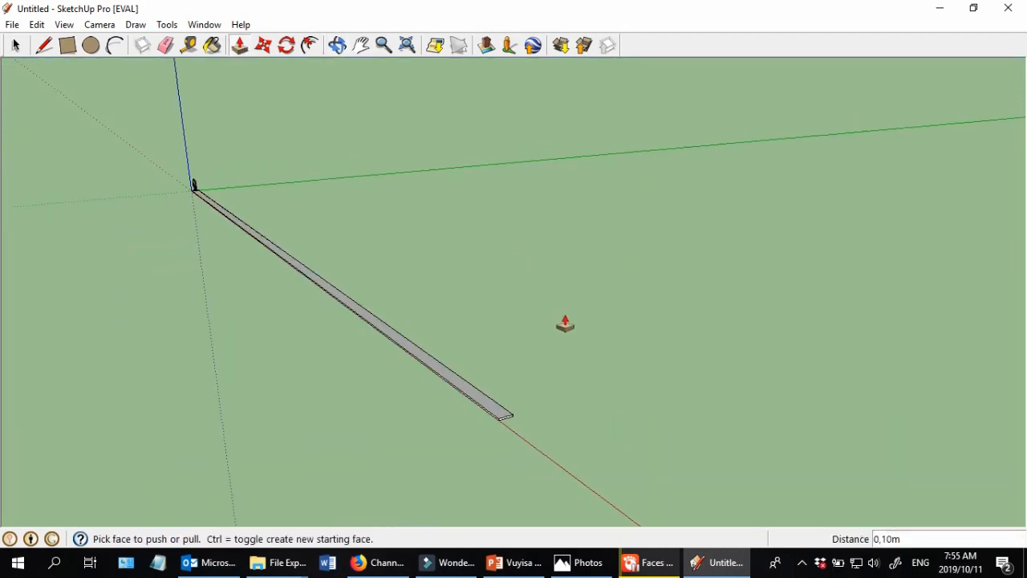
middle_click_drag(508, 367, 361, 346)
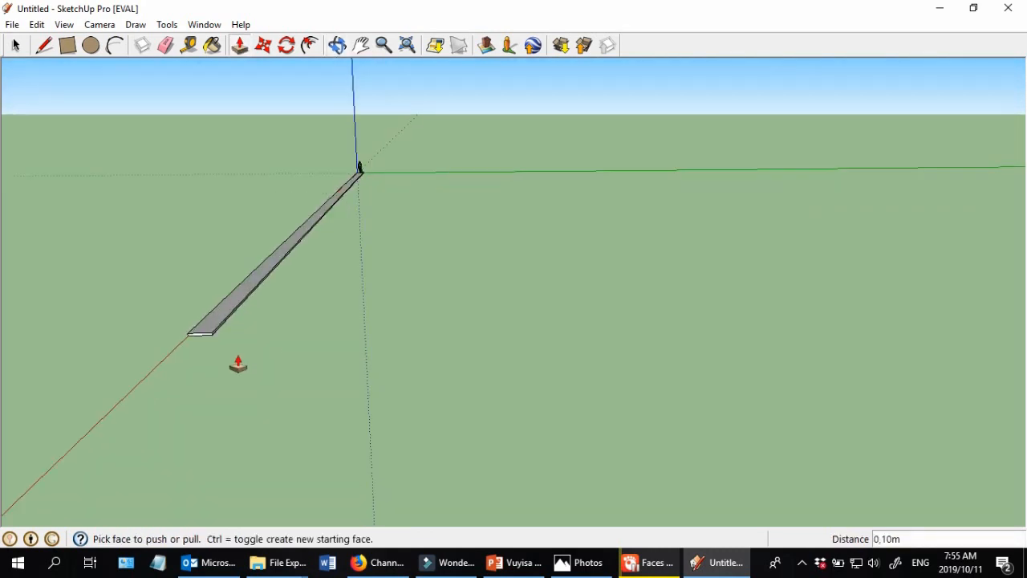
scroll(209, 313, "up", 3)
left_click_drag(141, 261, 585, 254)
middle_click_drag(585, 254, 487, 314)
scroll(436, 223, "down", 3)
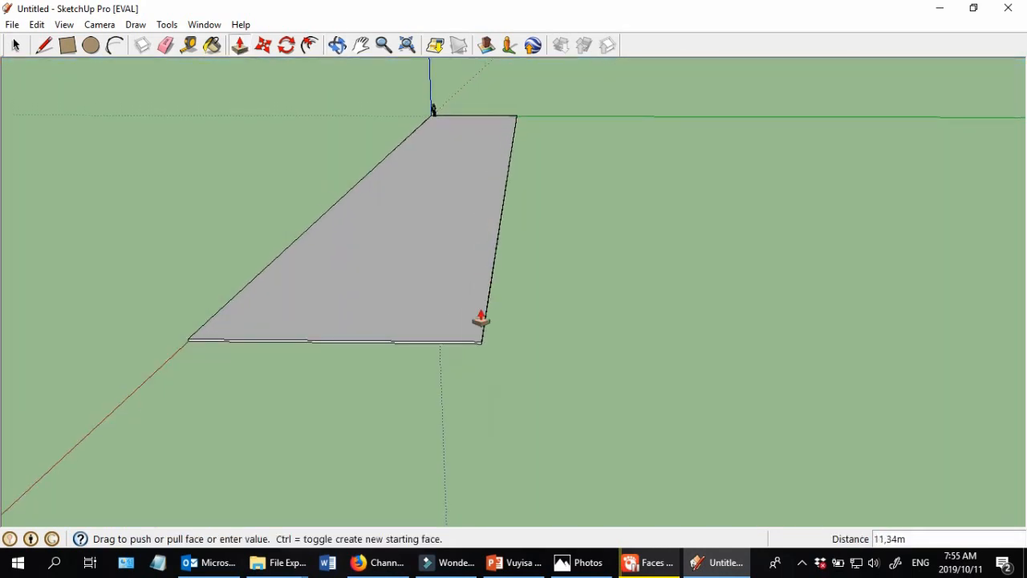
scroll(428, 282, "up", 2)
middle_click_drag(422, 303, 353, 231)
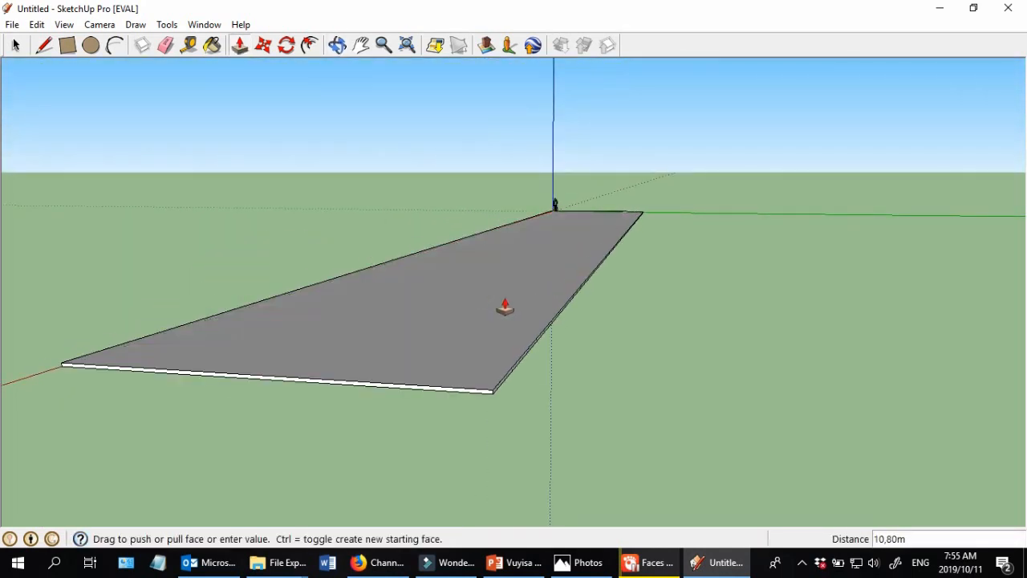
middle_click_drag(589, 324, 484, 270)
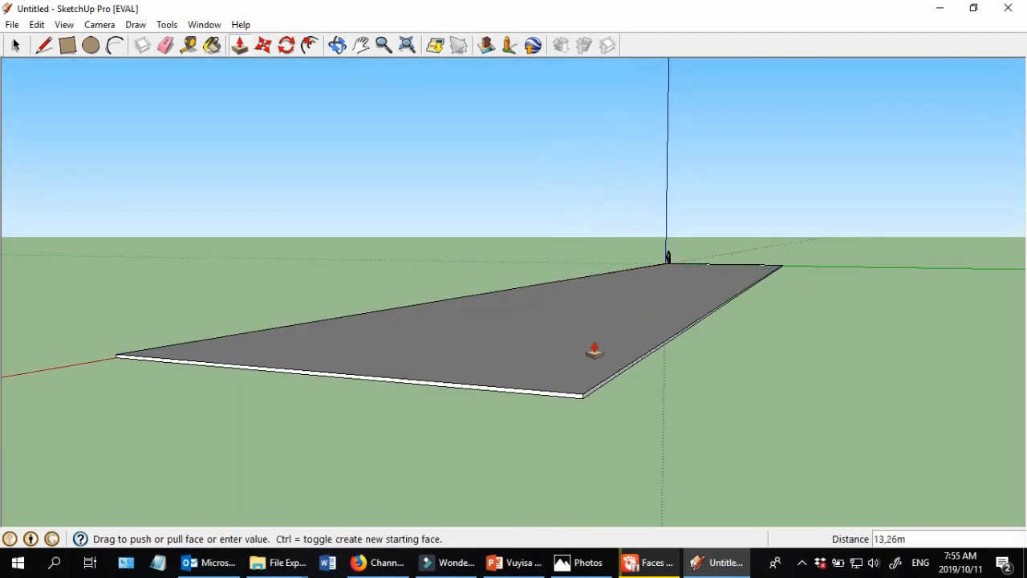
scroll(549, 317, "down", 2)
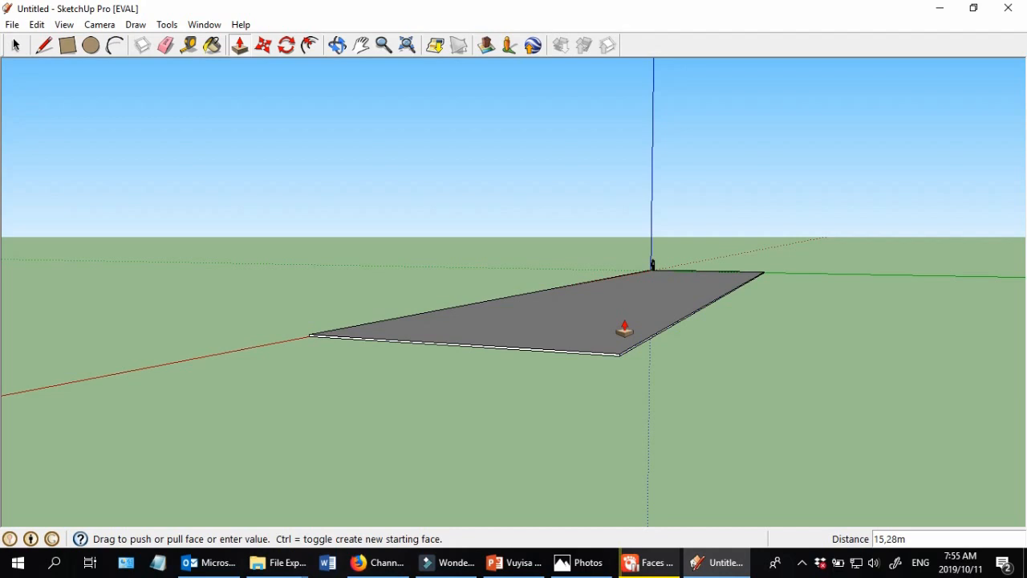
scroll(624, 328, "up", 3)
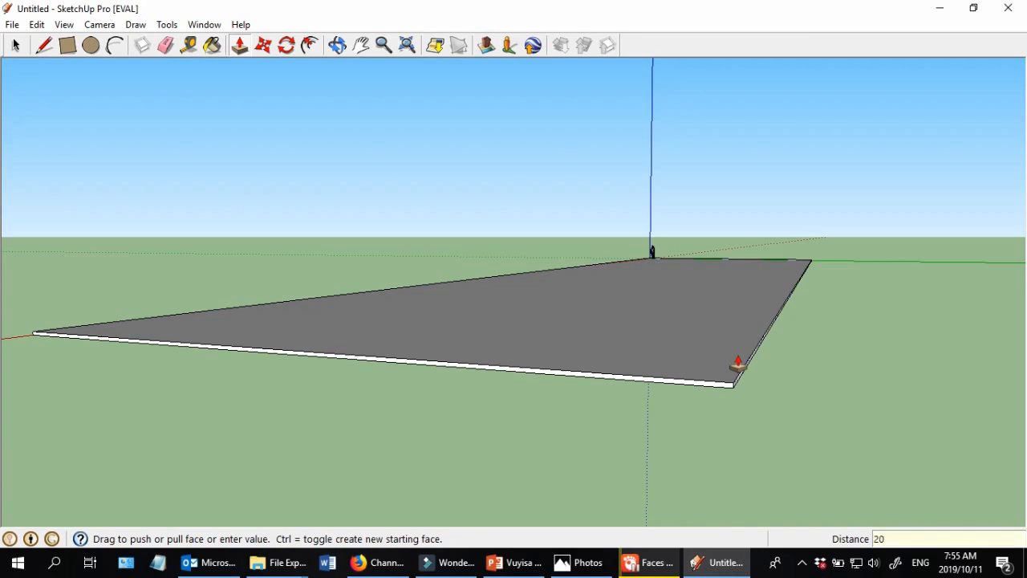
key("Return")
- Draw a line lengthwise across the slab's top face, joining the midpoints of its two short edges
scroll(660, 326, "down", 2)
middle_click_drag(649, 316, 724, 408)
scroll(724, 385, "down", 2)
scroll(573, 190, "up", 2)
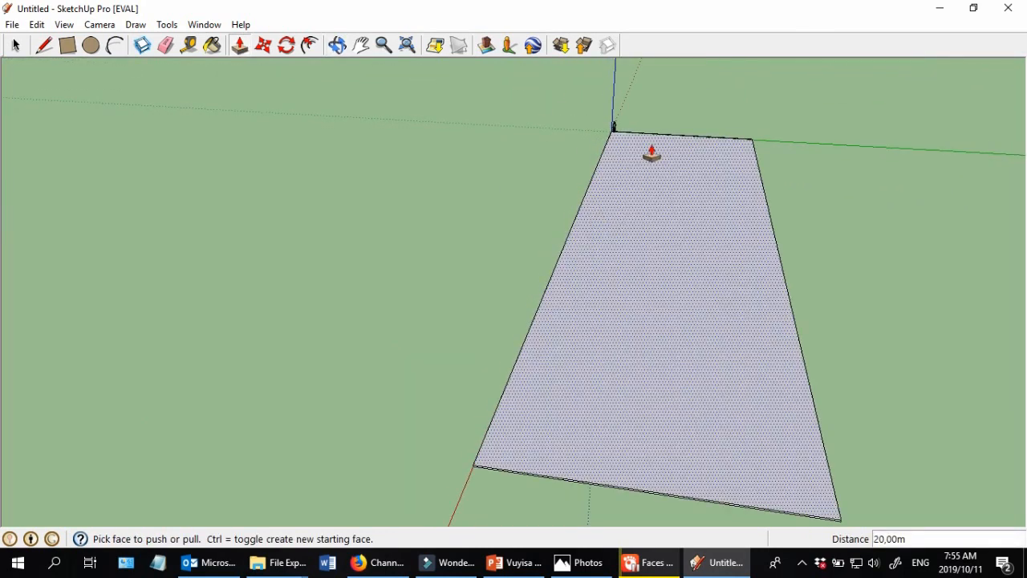
left_click(46, 46)
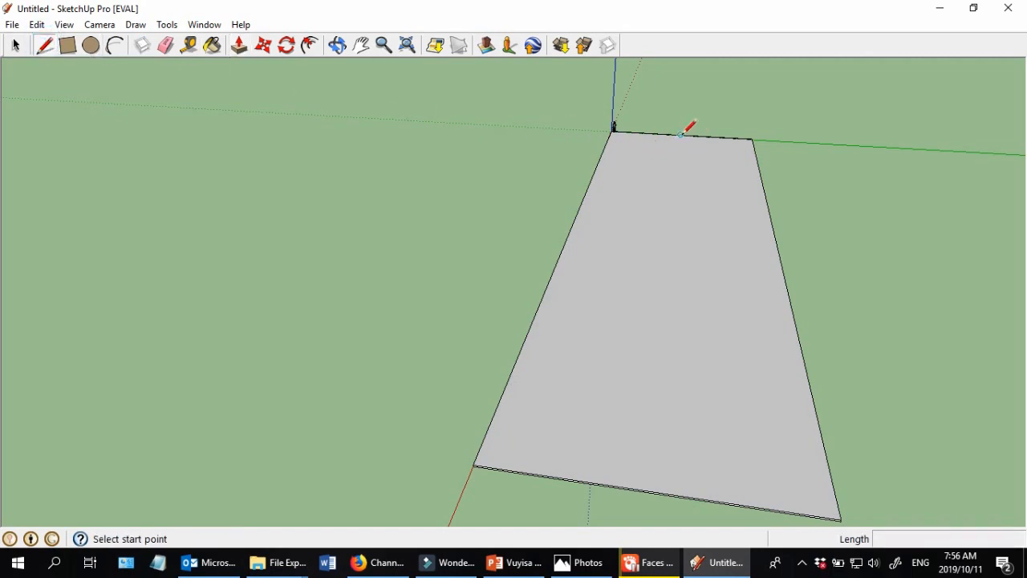
left_click(680, 135)
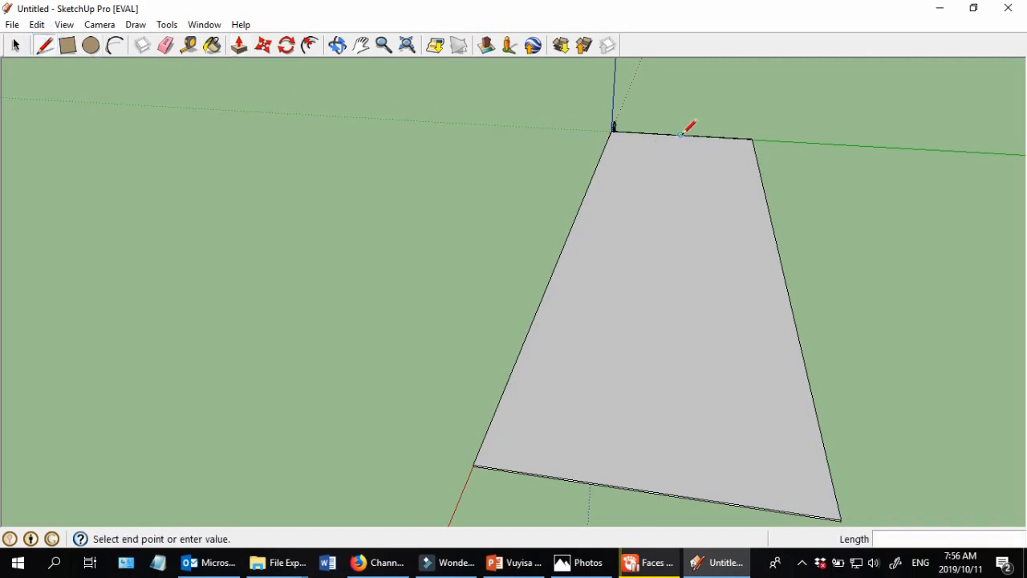
left_click(649, 490)
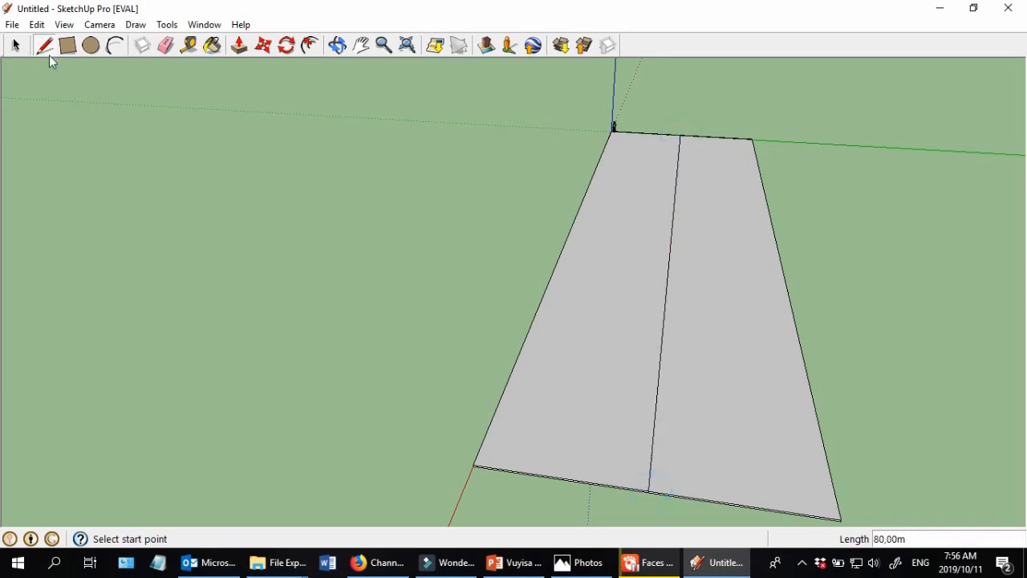
- Place two lengthwise guides on the slab's top face, 3 m to either side of the centre line
left_click(189, 45)
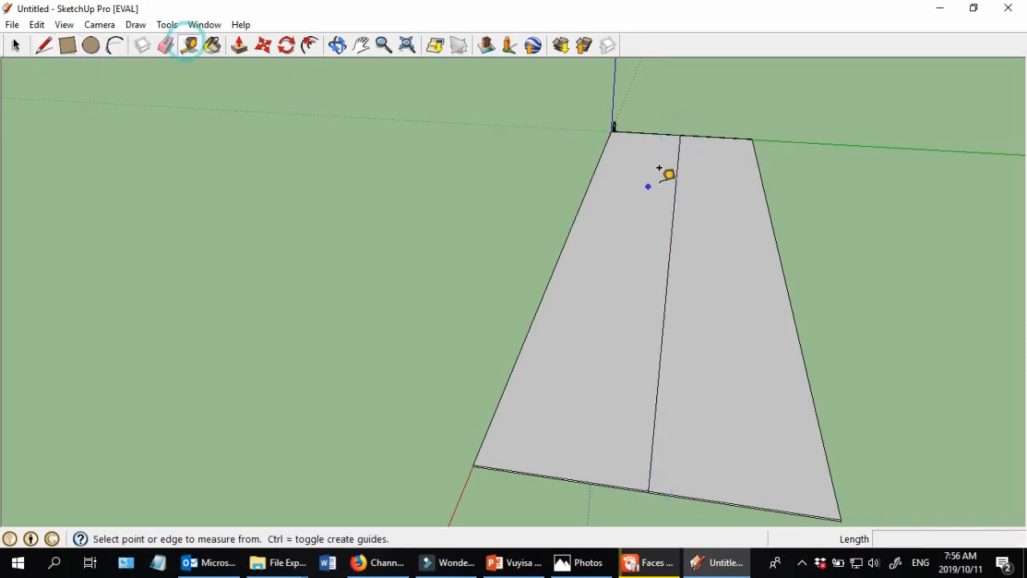
scroll(676, 175, "up", 2)
left_click(682, 178)
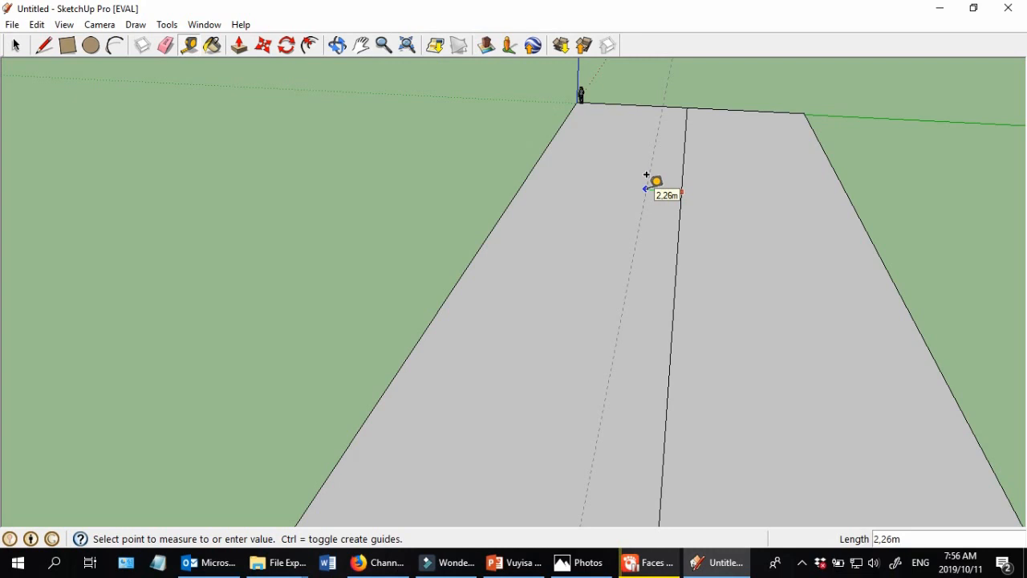
key("Escape")
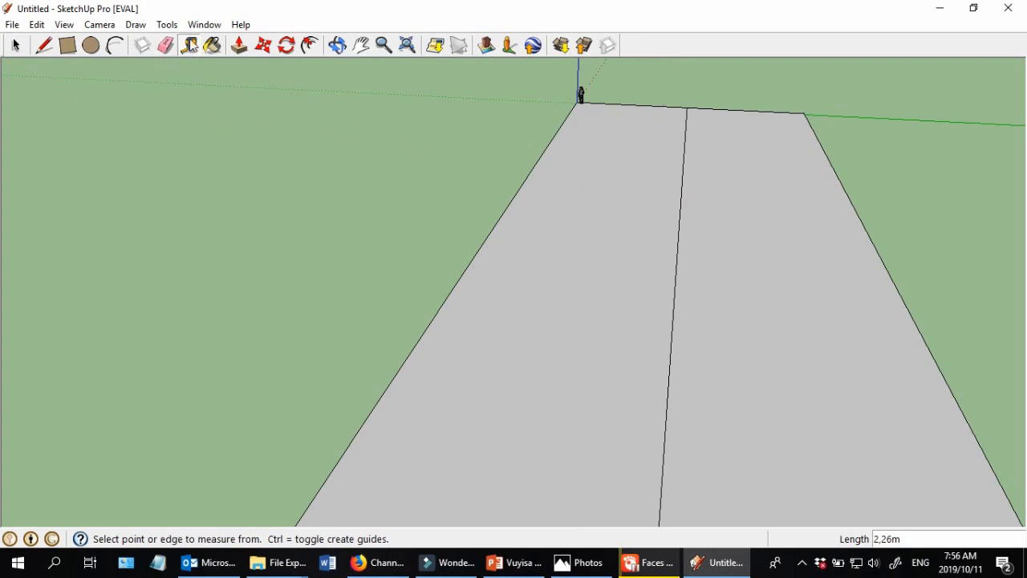
left_click(674, 298)
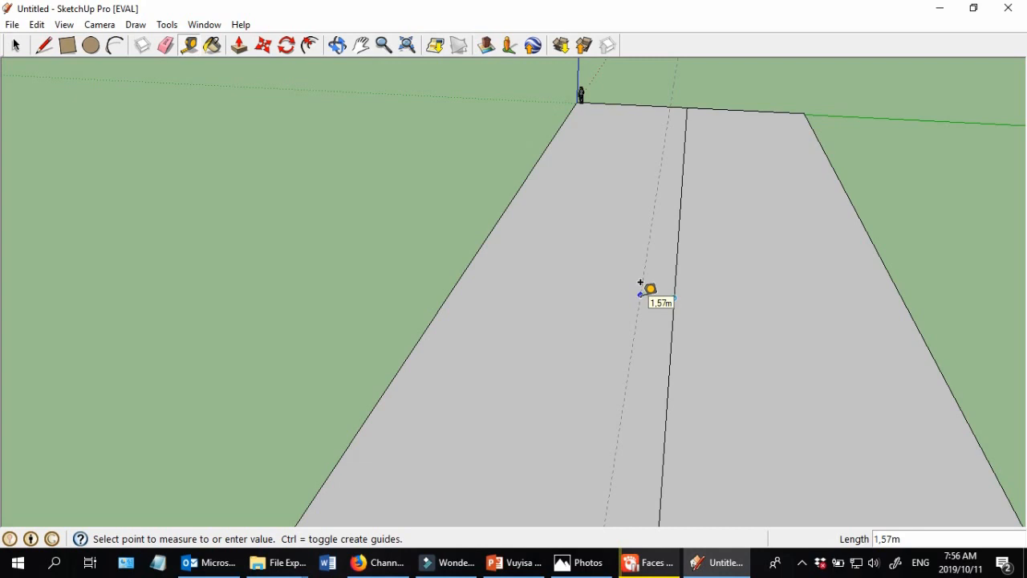
key("Return")
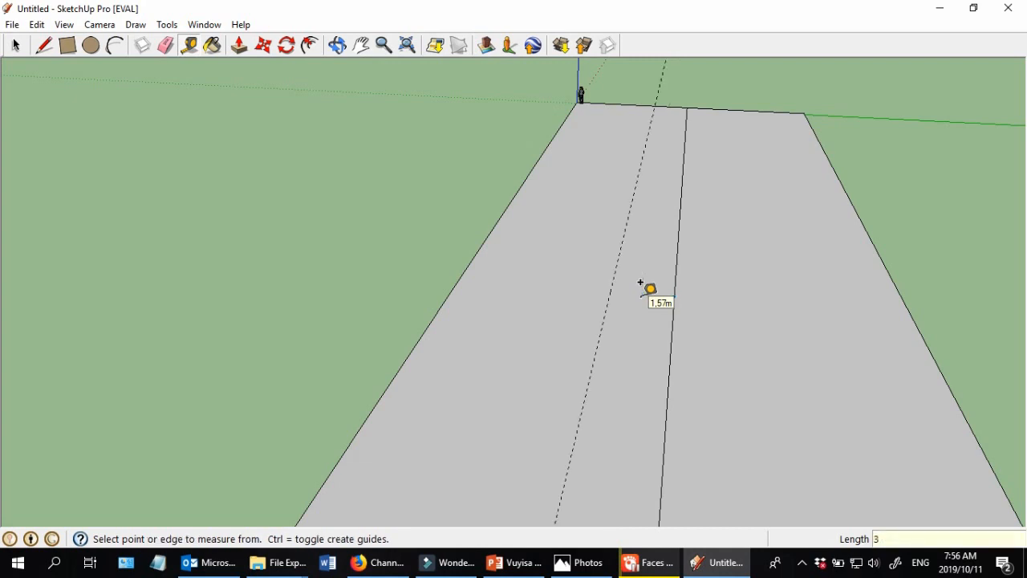
left_click(673, 299)
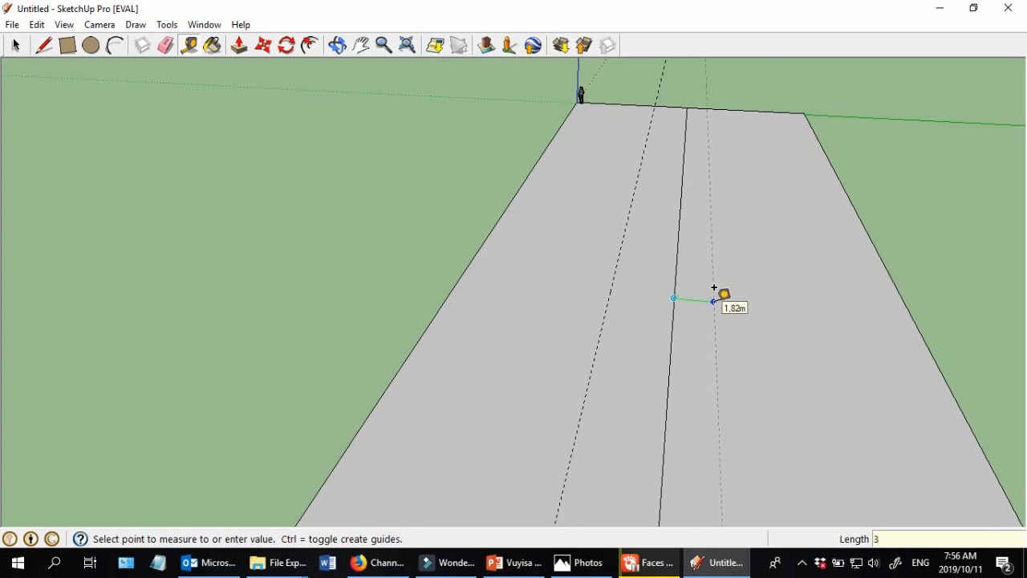
key("Return")
- Draw 80 m lines over both guides beside the centre line, from one short edge of the slab to the other
scroll(668, 294, "down", 1)
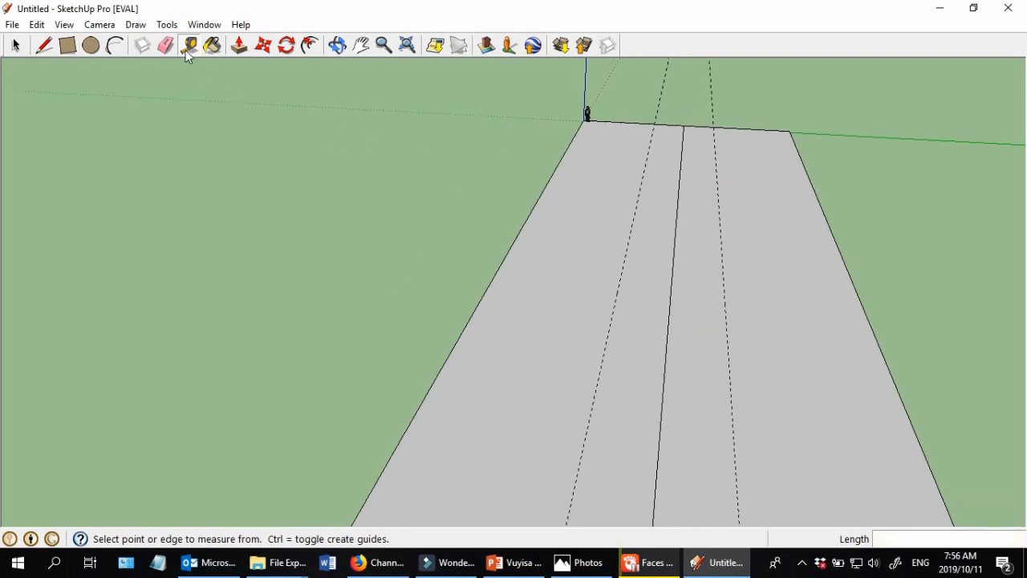
left_click(44, 46)
scroll(656, 121, "up", 3)
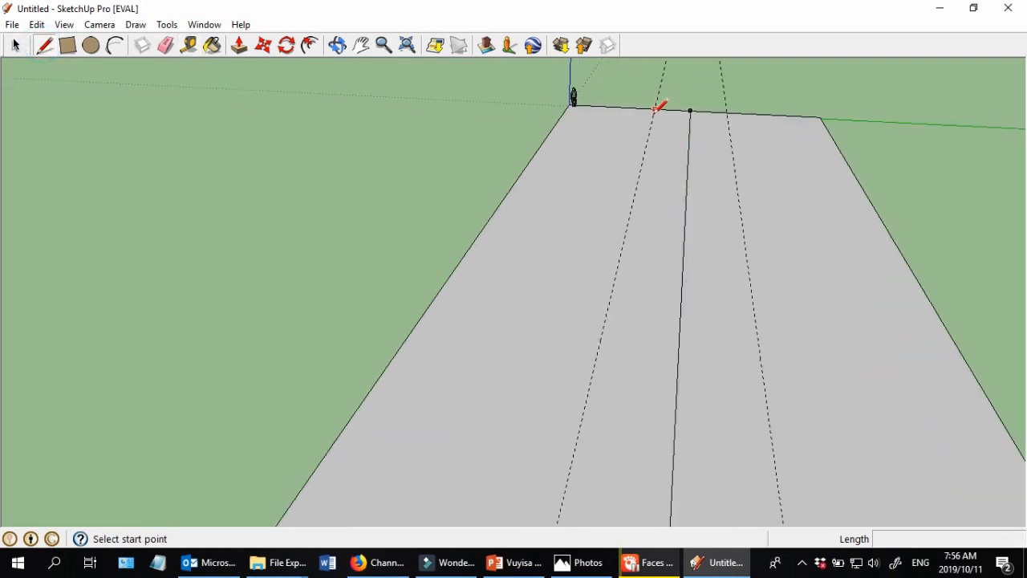
scroll(752, 149, "down", 2)
mouse_move(752, 149)
middle_mouse_down()
mouse_move(688, 185)
mouse_move(693, 131)
middle_mouse_up()
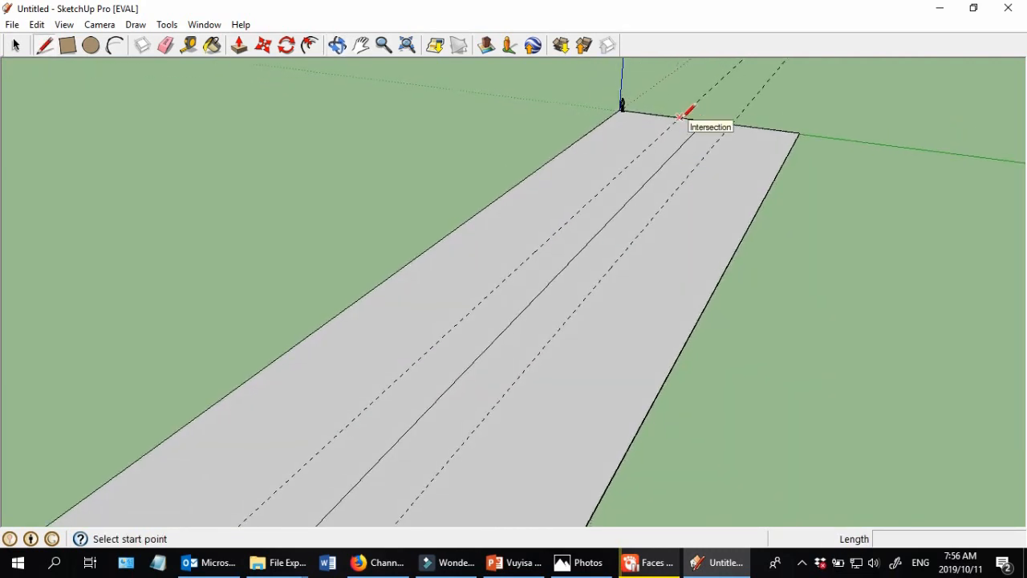
left_click(679, 116)
scroll(706, 112, "down", 2)
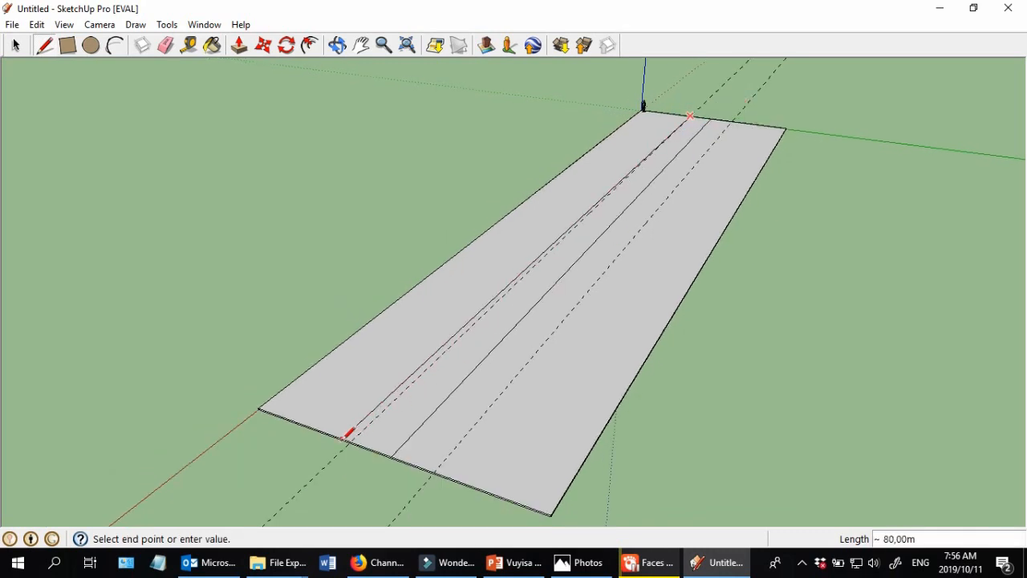
left_click(352, 441)
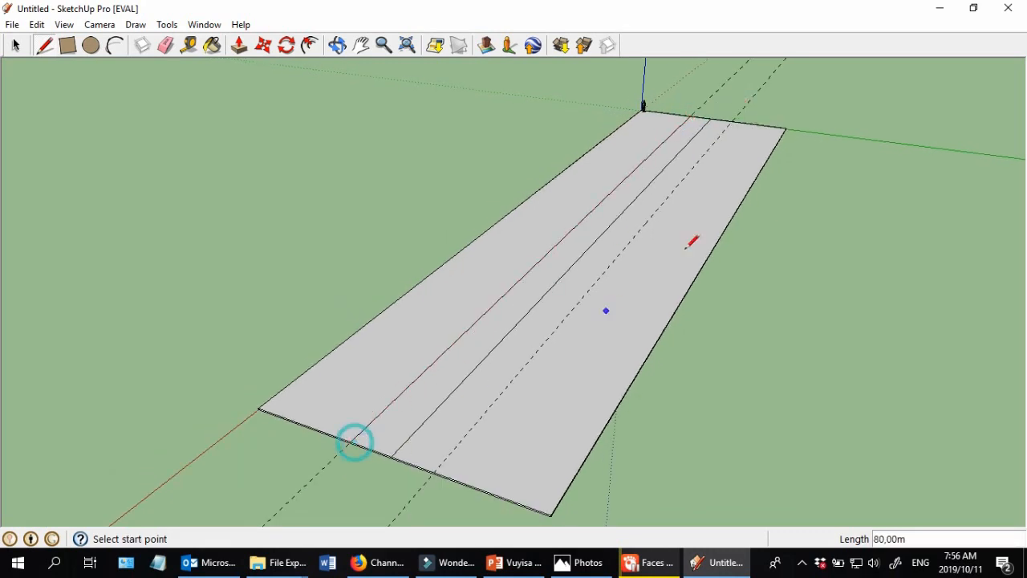
left_click(732, 122)
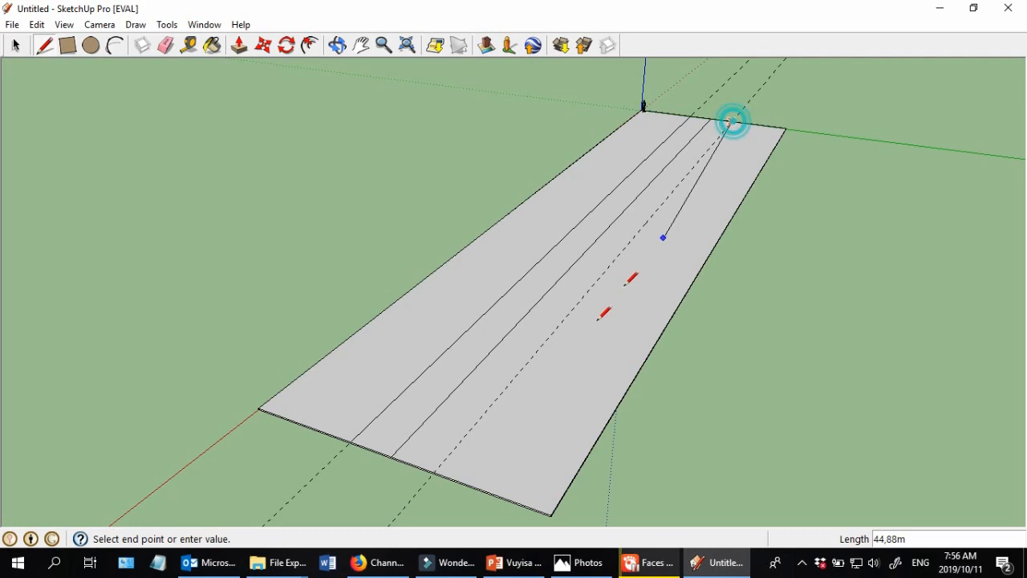
left_click(437, 472)
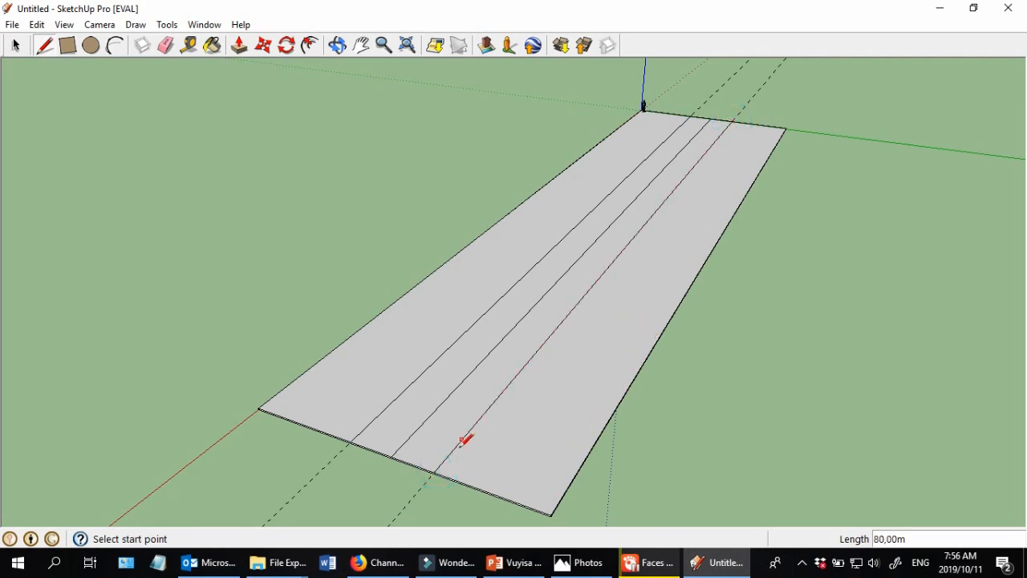
scroll(463, 440, "up", 2)
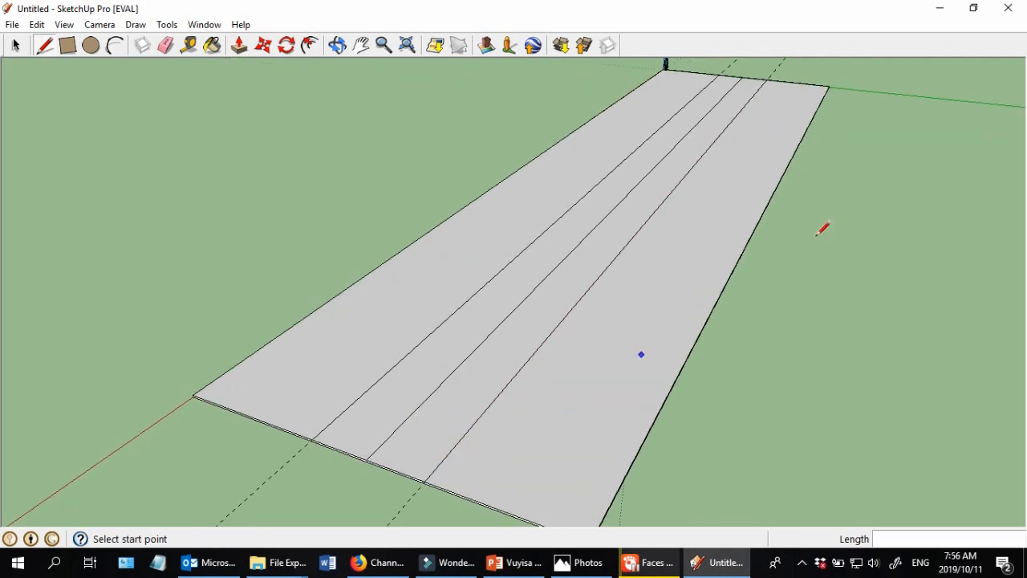
scroll(876, 205, "down", 3)
scroll(733, 98, "up", 3)
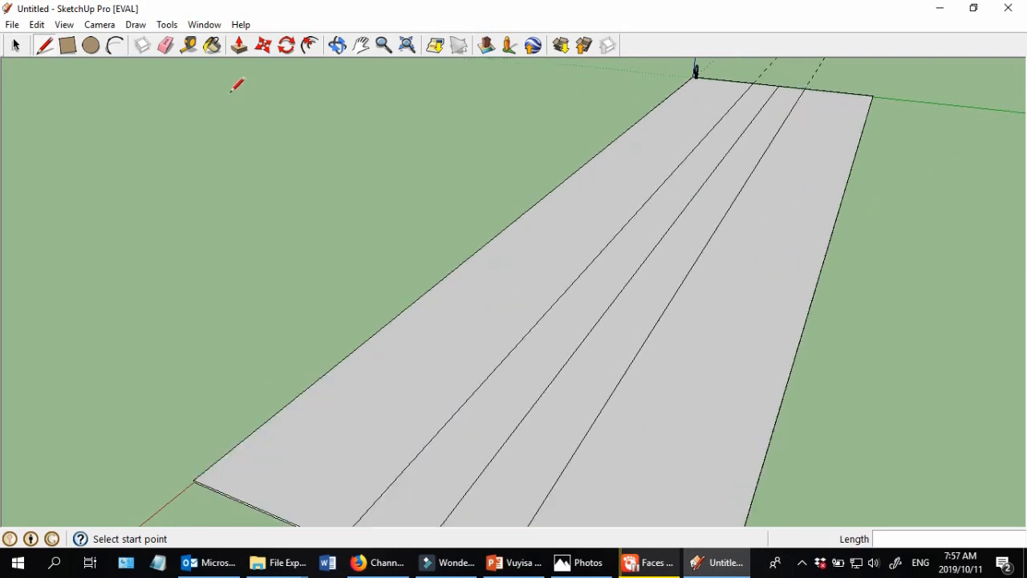
left_click(802, 563)
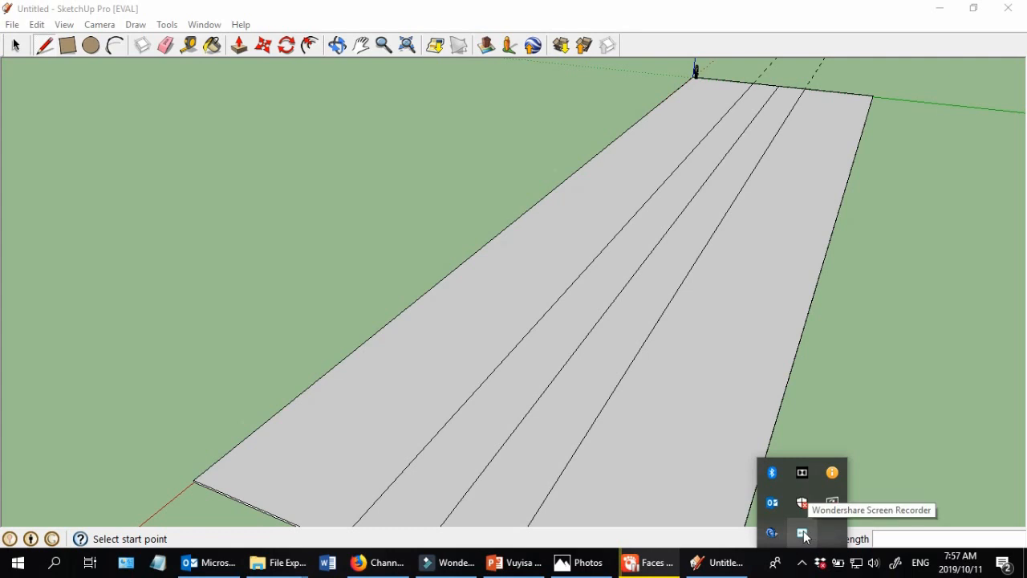
right_click(803, 534)
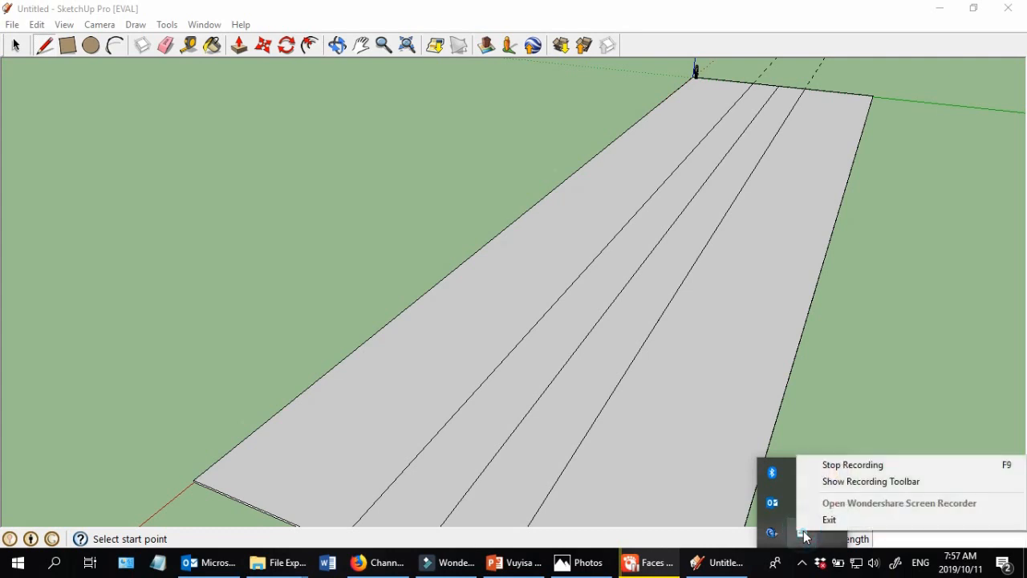
left_click(882, 480)
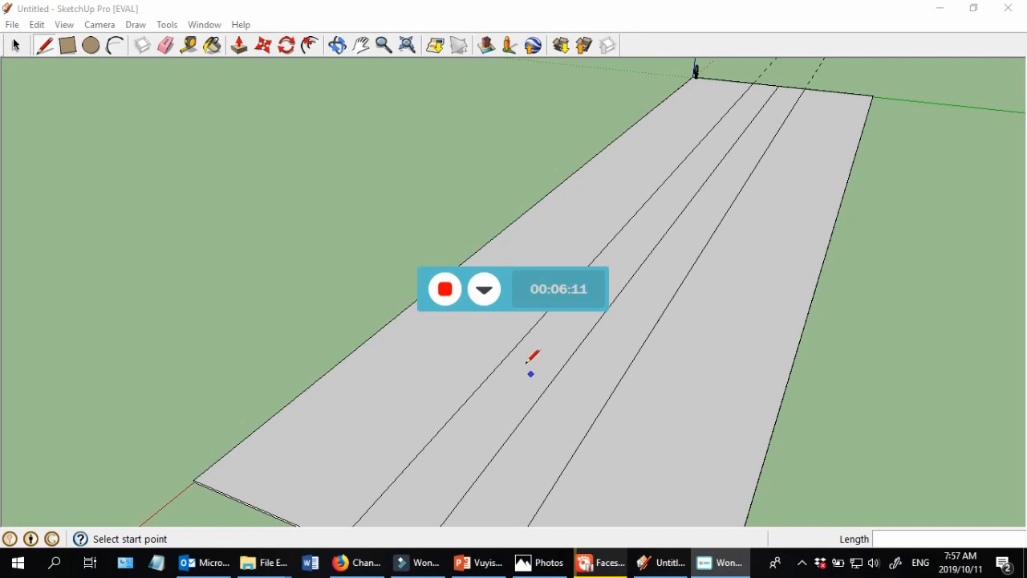
left_click(483, 291)
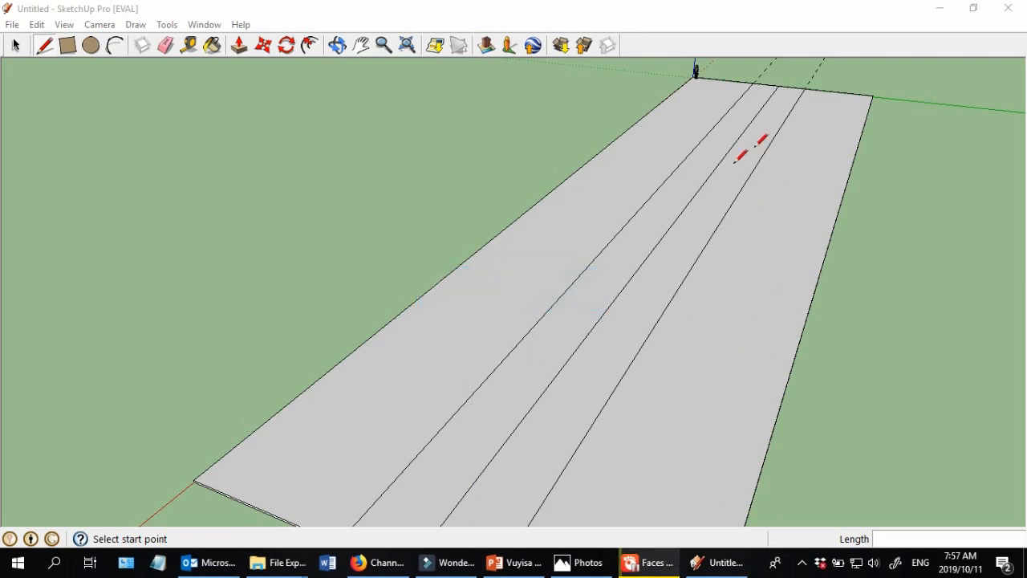
- Place a guide 3 m outward from each of the two lines flanking the slab's centre line
scroll(849, 186, "down", 2)
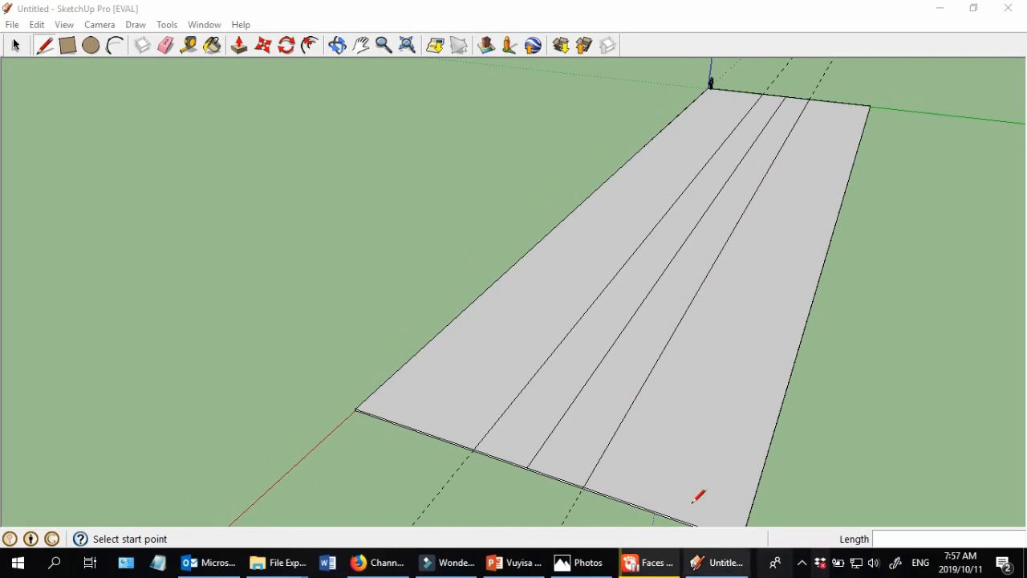
scroll(693, 355, "down", 2)
scroll(812, 424, "up", 2)
middle_click_drag(649, 437, 573, 344)
left_click(188, 46)
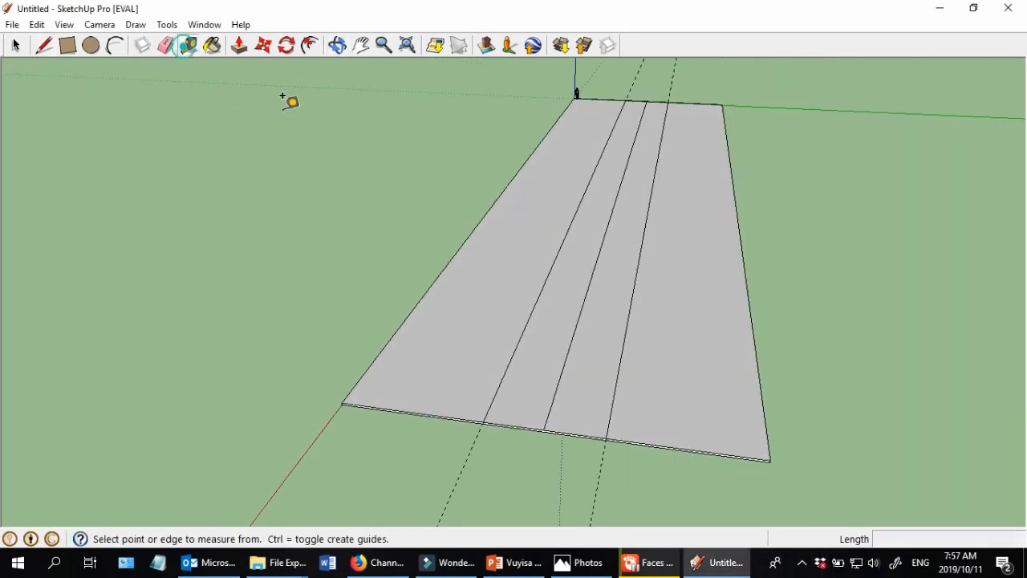
left_click(548, 276)
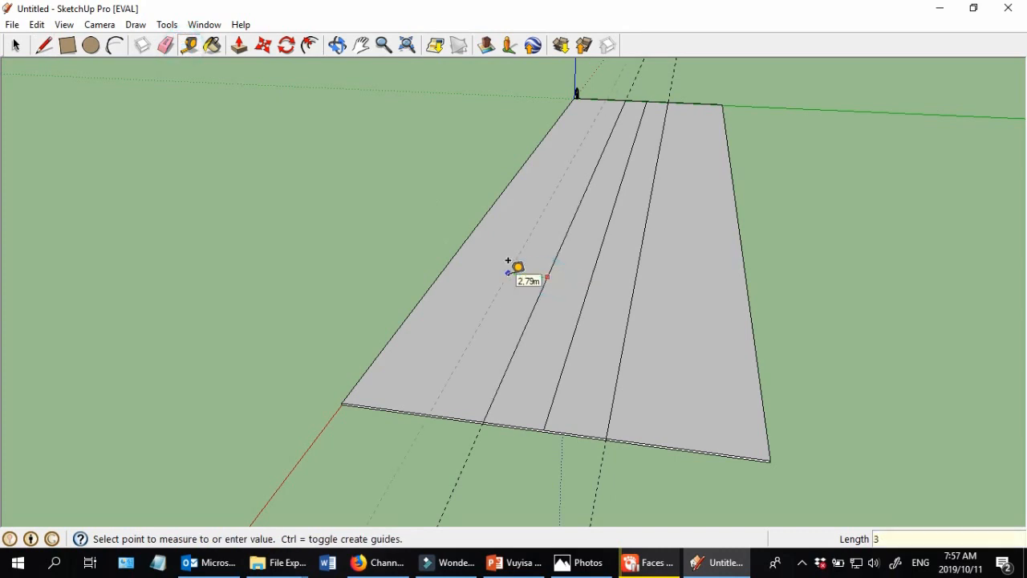
type("3")
key("Return")
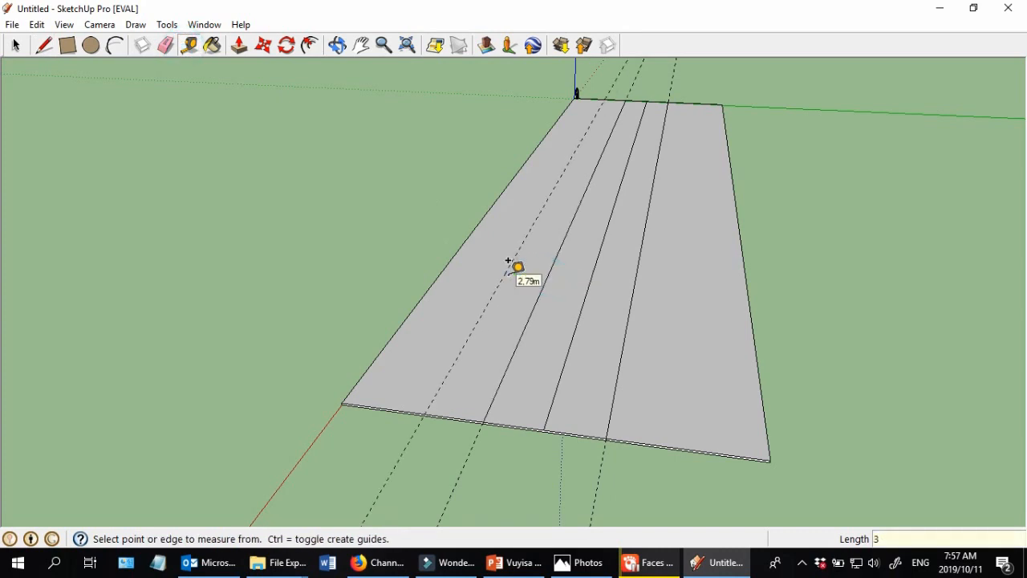
left_click(644, 228)
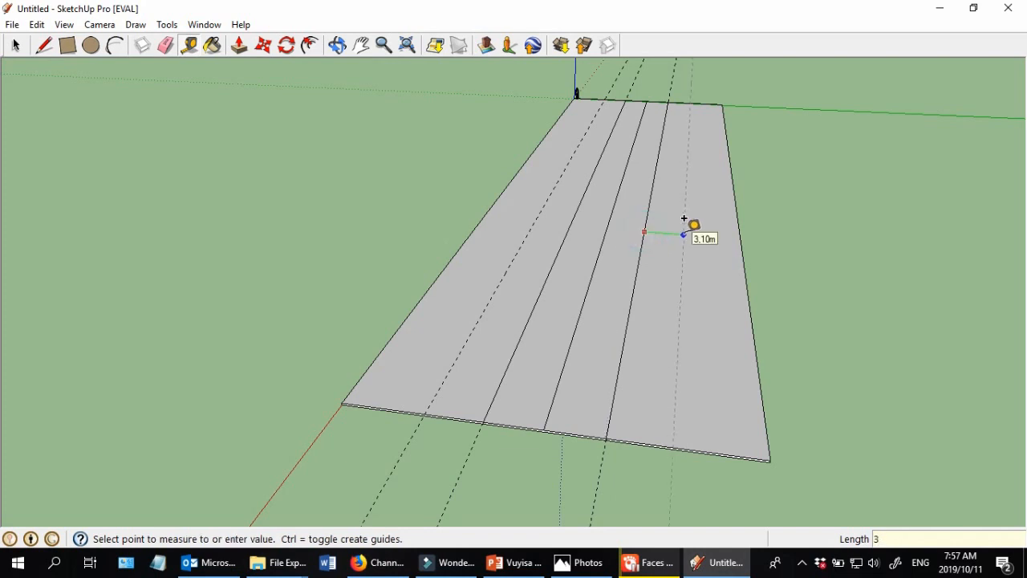
left_click(684, 220)
- Draw 80 m lines over the two outer guides, spanning between the slab's short edges
left_click(45, 48)
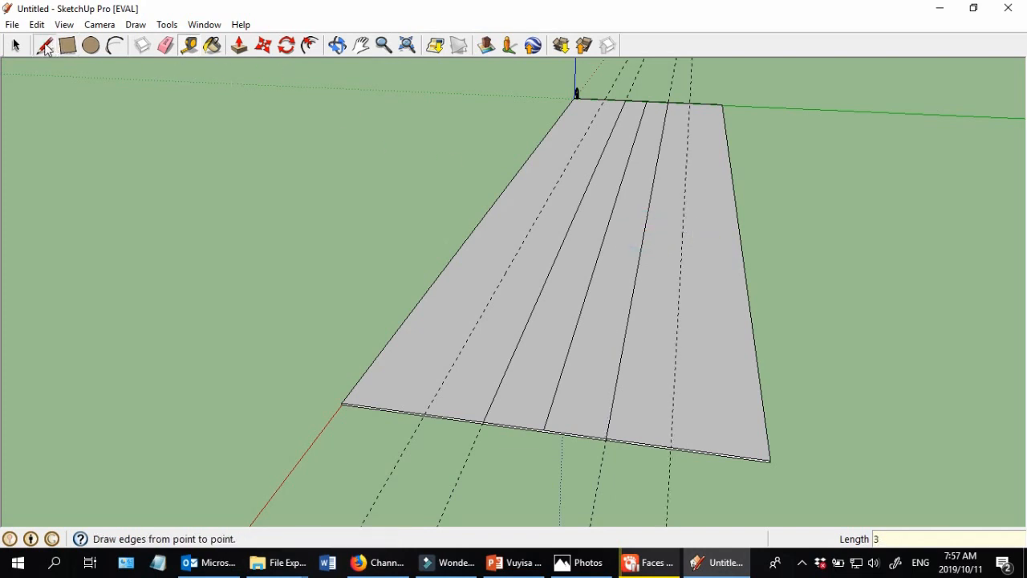
left_click(425, 414)
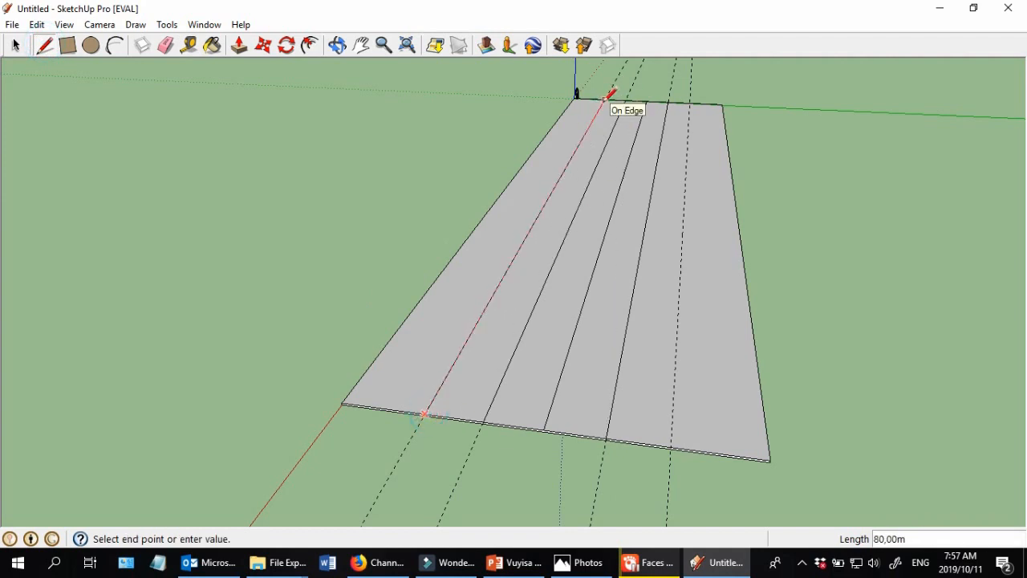
left_click(605, 100)
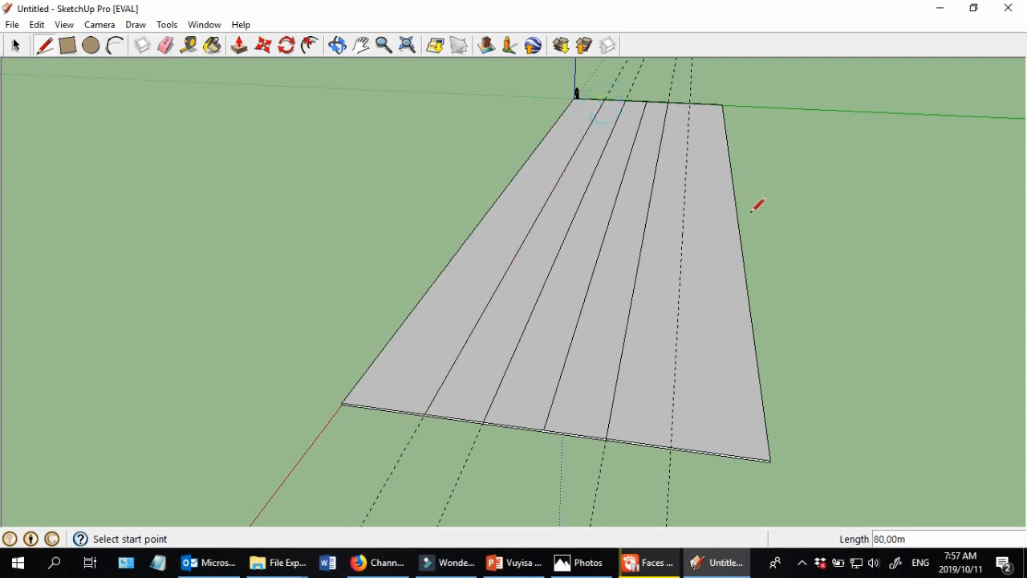
left_click(671, 446)
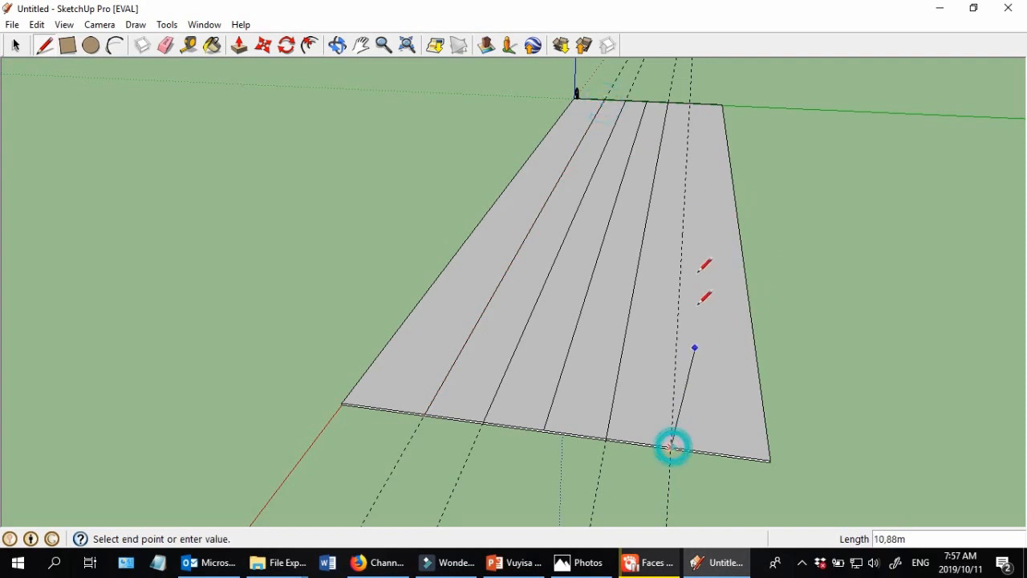
left_click(690, 102)
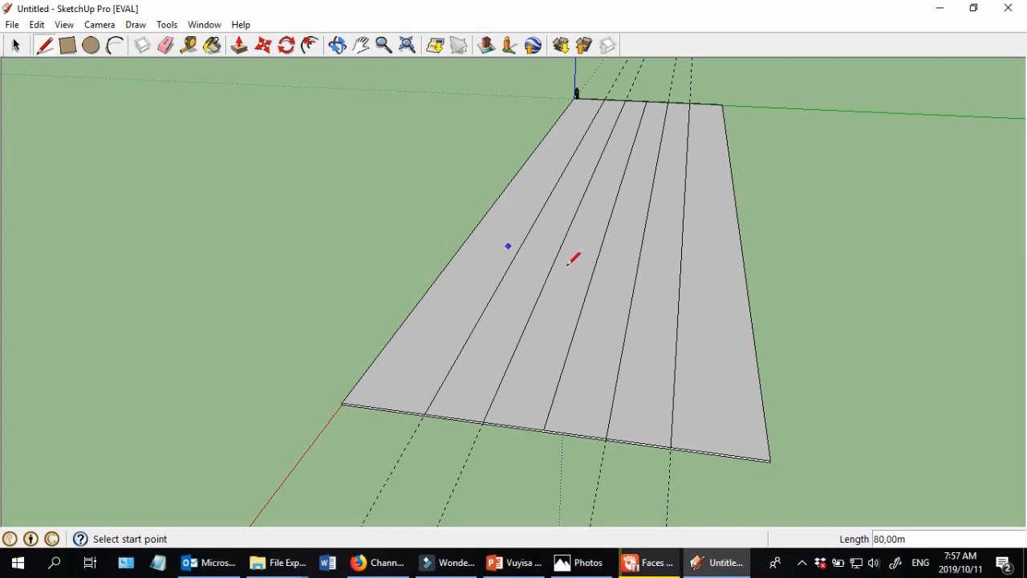
- Place another pair of guides 3 m outward from the two outermost lines, near the slab's long edges
left_click(189, 45)
left_click(543, 210)
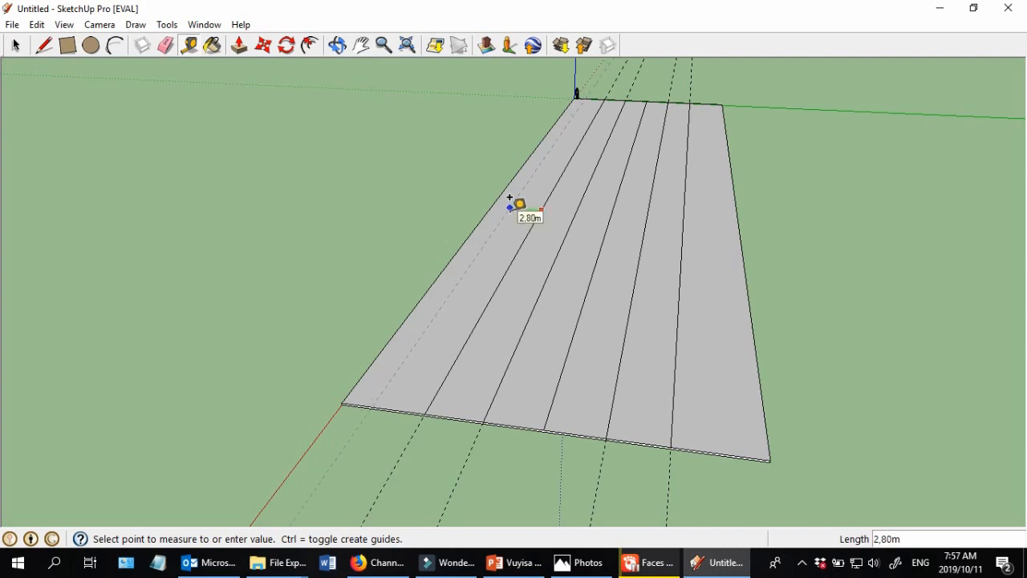
key("Return")
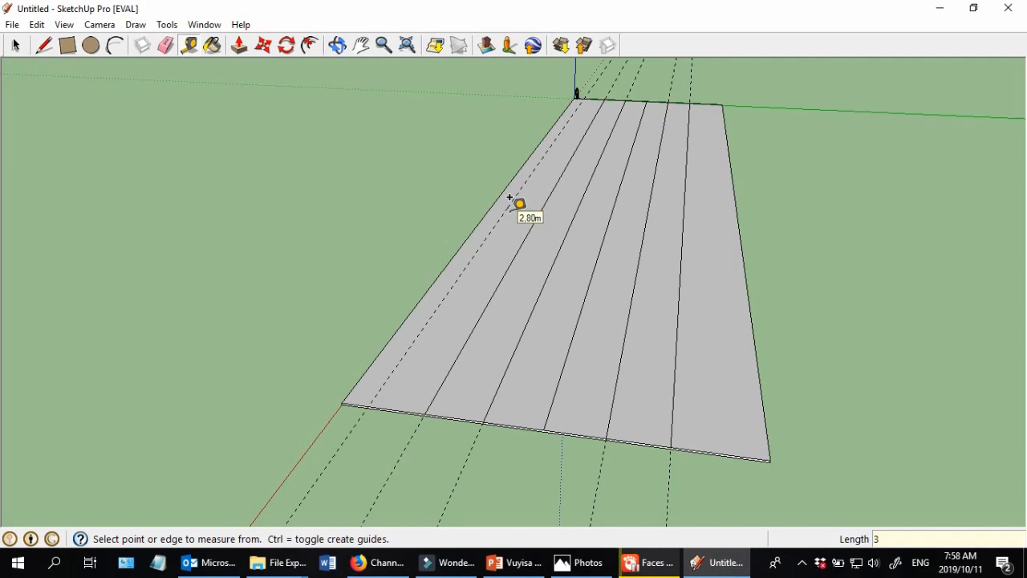
left_click(682, 228)
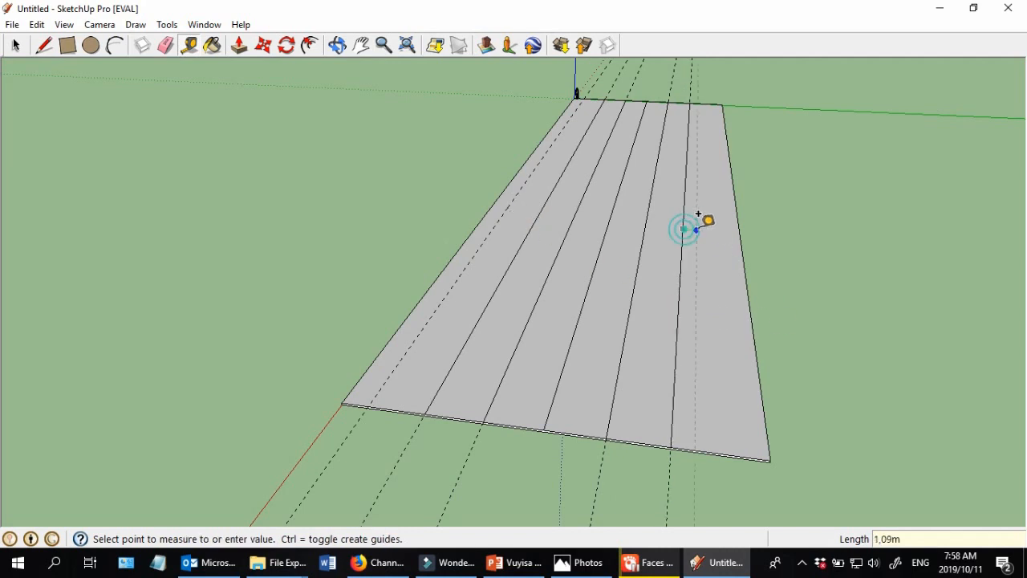
type("3")
key("Return")
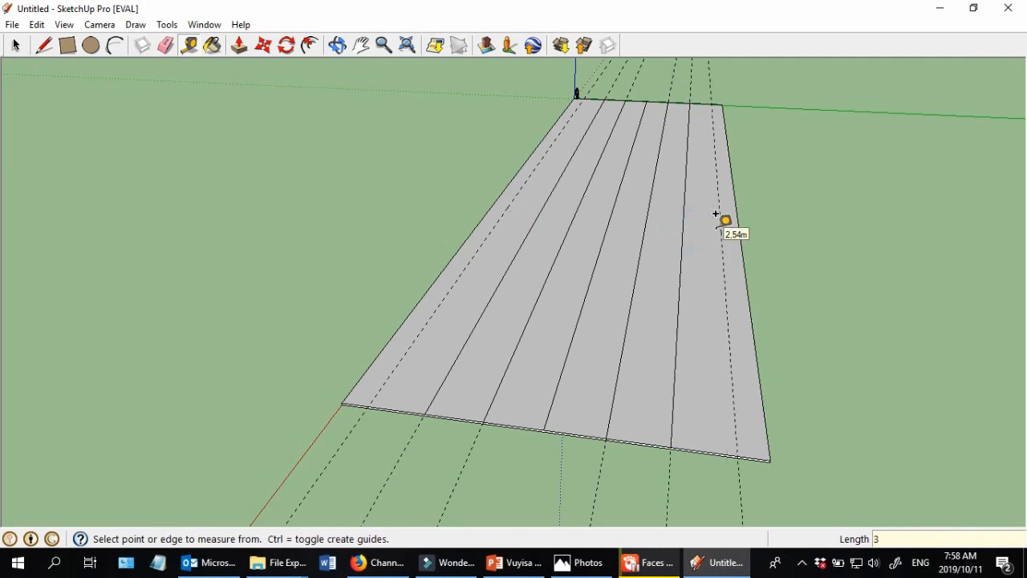
- Draw 80 m lines over the two guides nearest the slab's long edges, from one short edge to the other
left_click(44, 45)
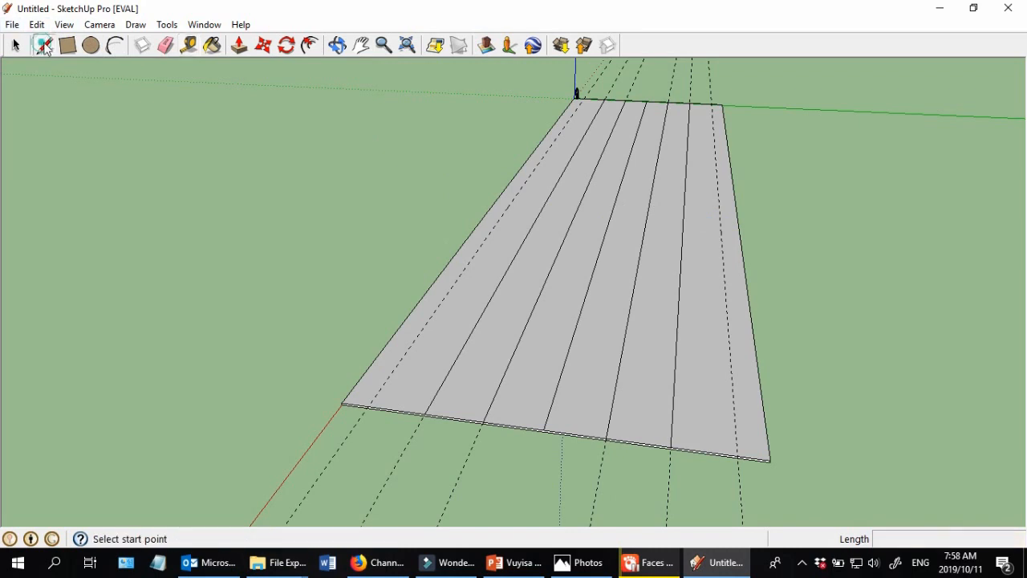
left_click(367, 405)
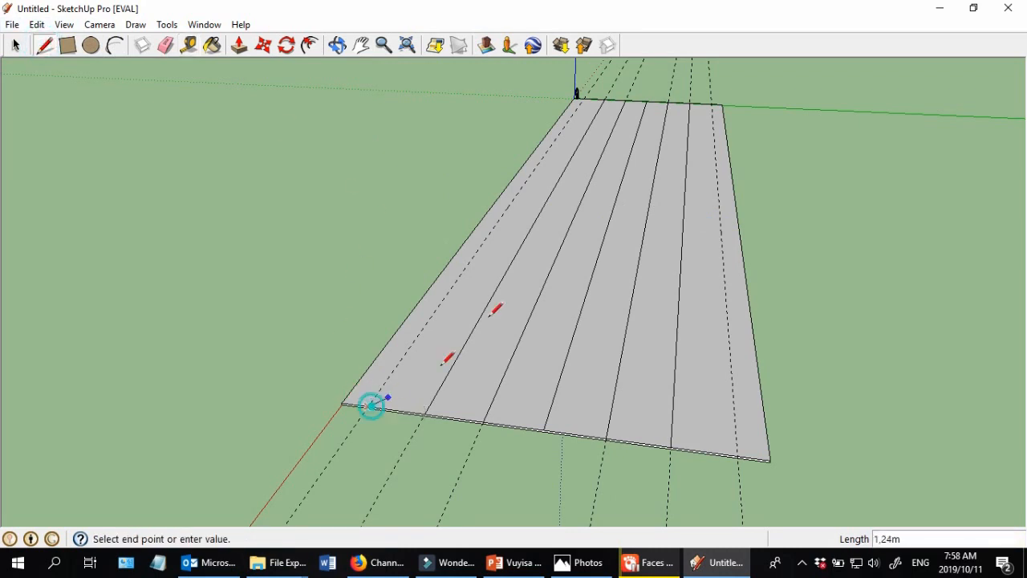
left_click(577, 97)
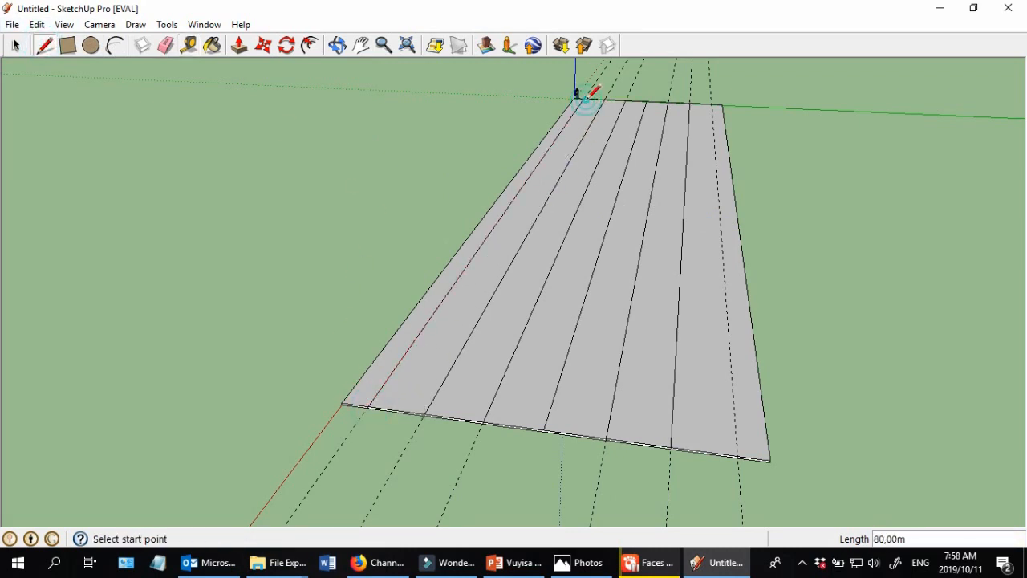
left_click(737, 456)
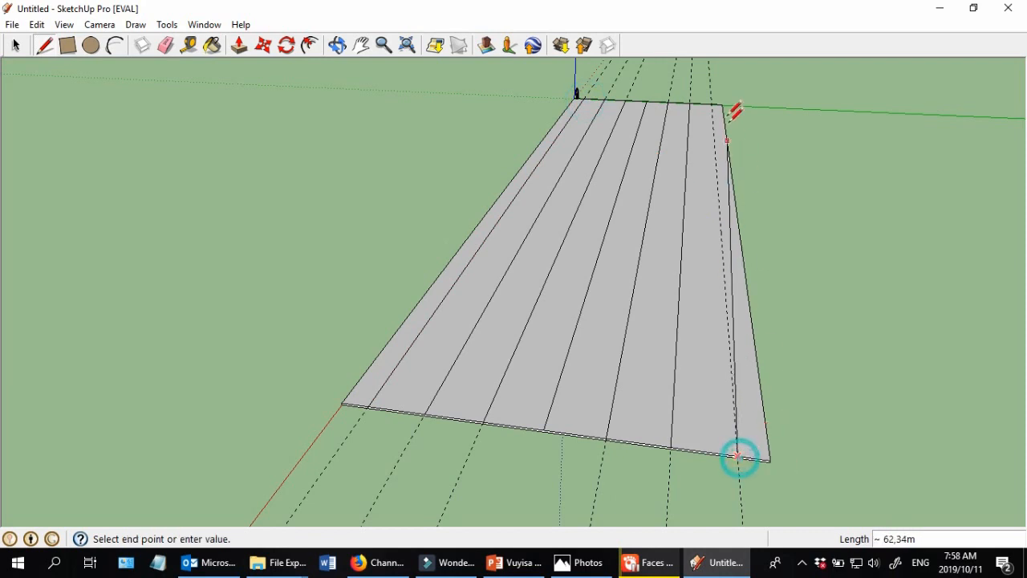
left_click(710, 104)
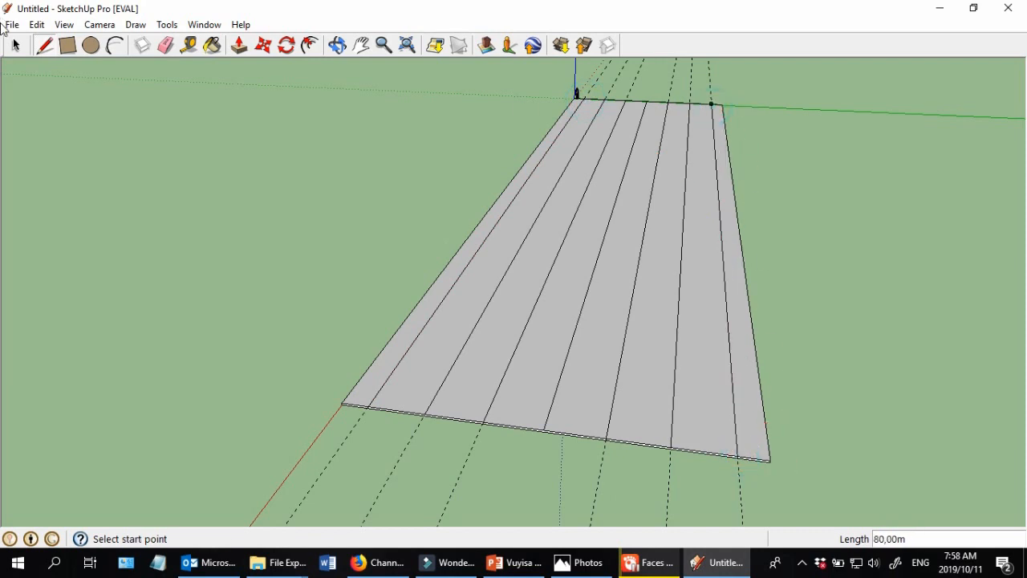
- Select each strip of the slab in turn to check that the lines divide it into separate faces, and clear the selection
left_click(17, 46)
left_click(481, 231)
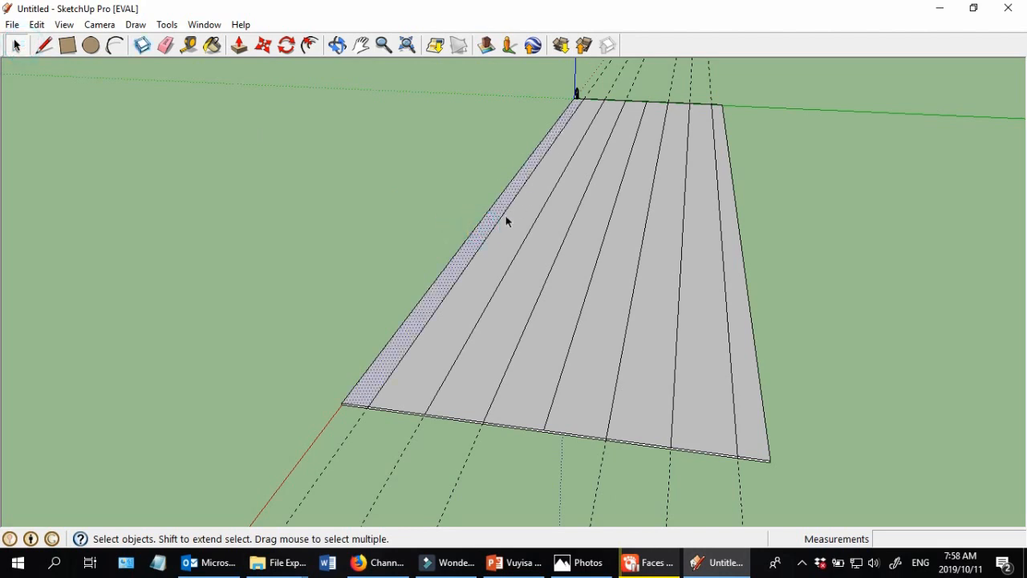
left_click(734, 252)
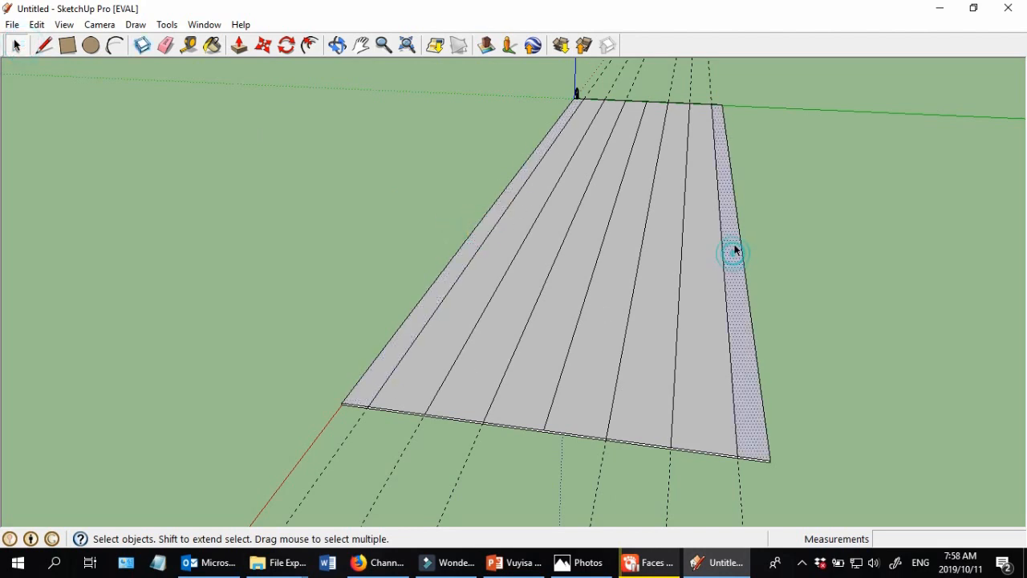
left_click(698, 239)
left_click(664, 233)
left_click(626, 232)
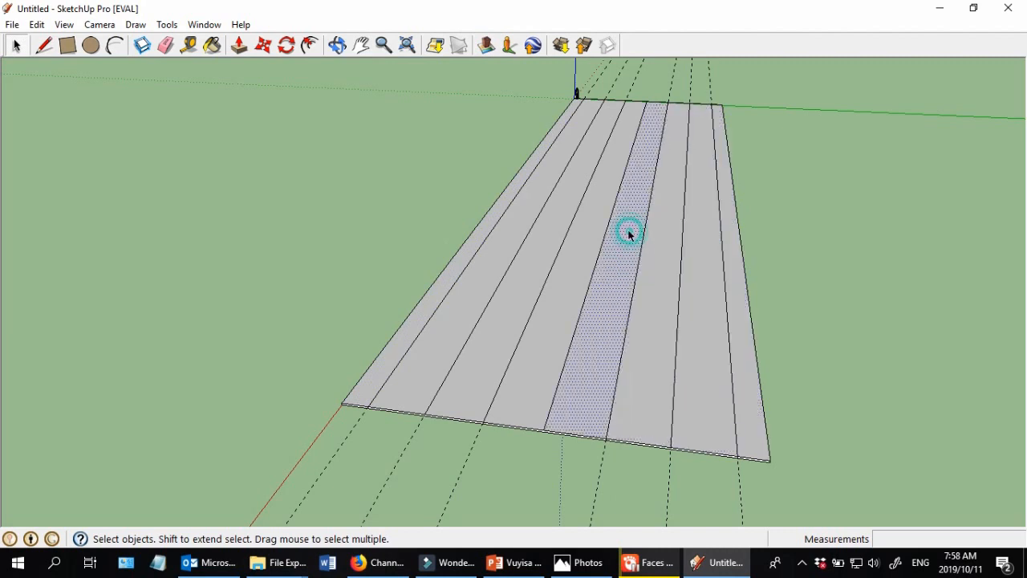
left_click(580, 240)
left_click(542, 242)
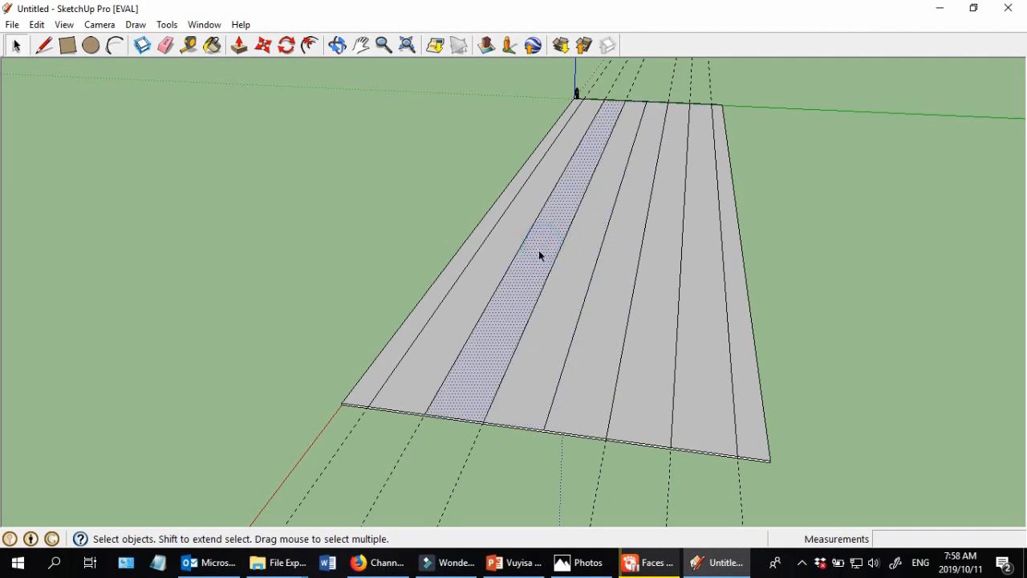
left_click(508, 230)
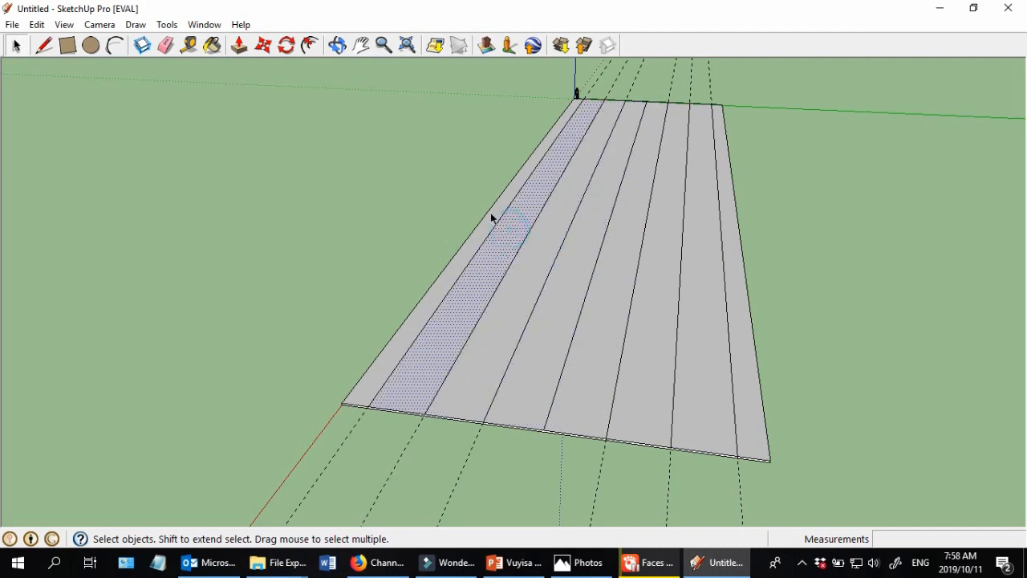
left_click(489, 217)
left_click(366, 218)
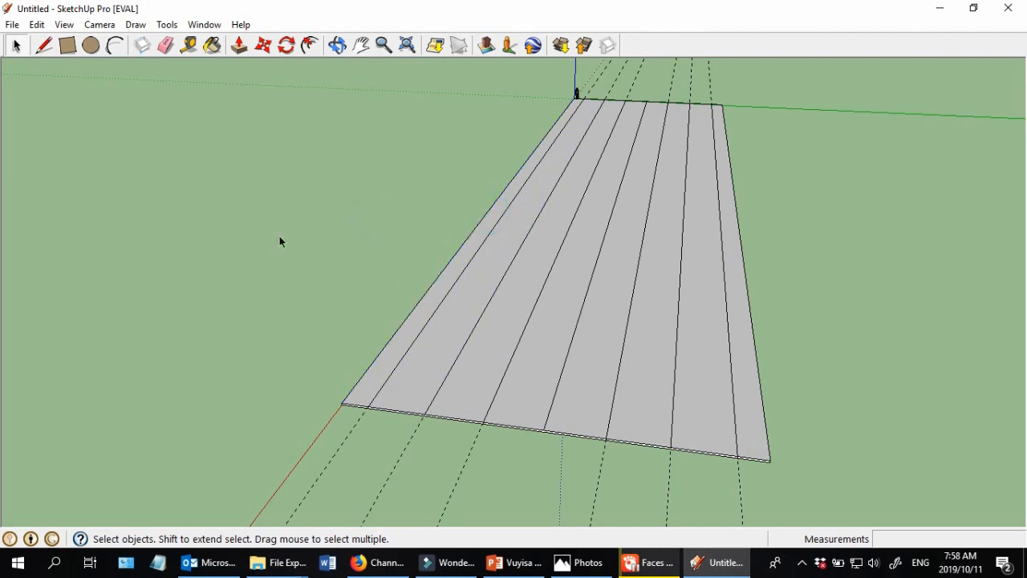
- Push/Pull the narrow edge strip on the side away from the origin up 4 m to form a wall
left_click(232, 48)
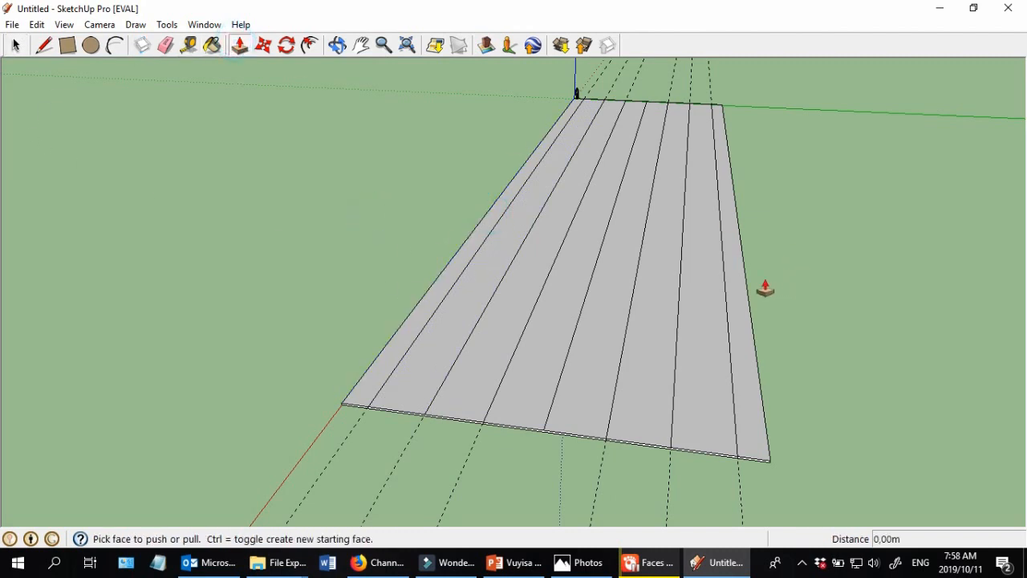
left_click(736, 283)
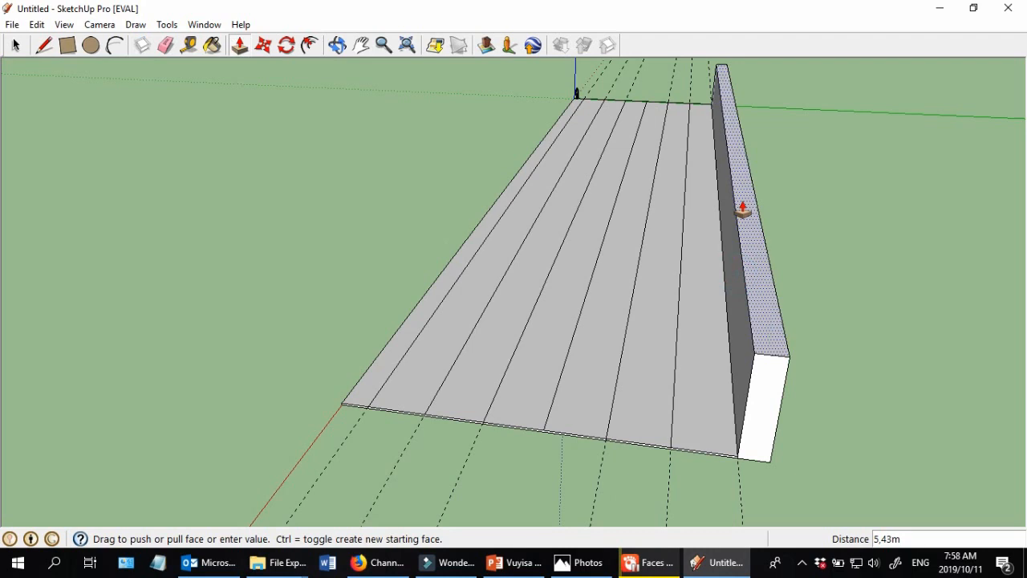
scroll(740, 232, "down", 2)
scroll(750, 240, "up", 4)
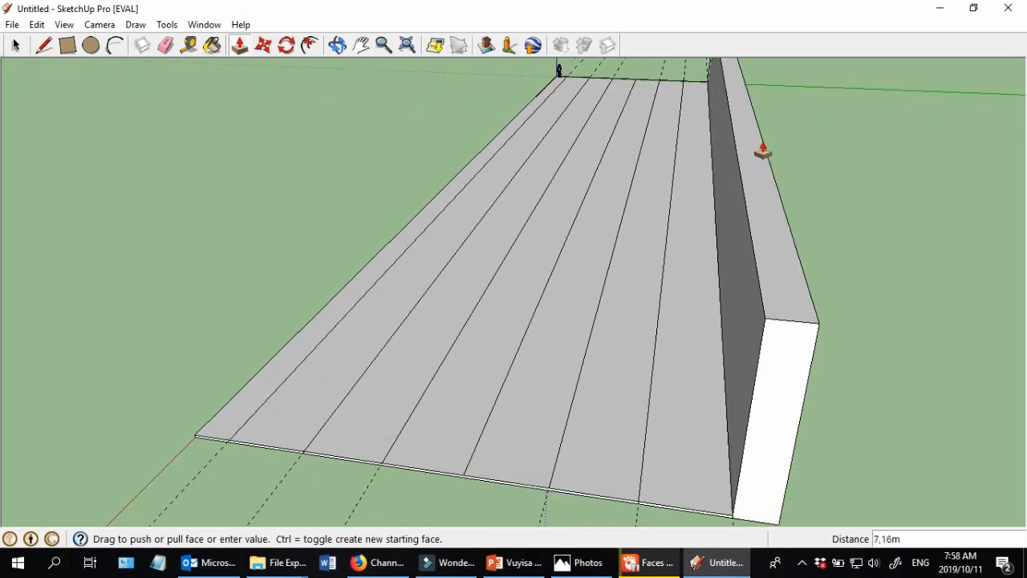
scroll(824, 193, "down", 2)
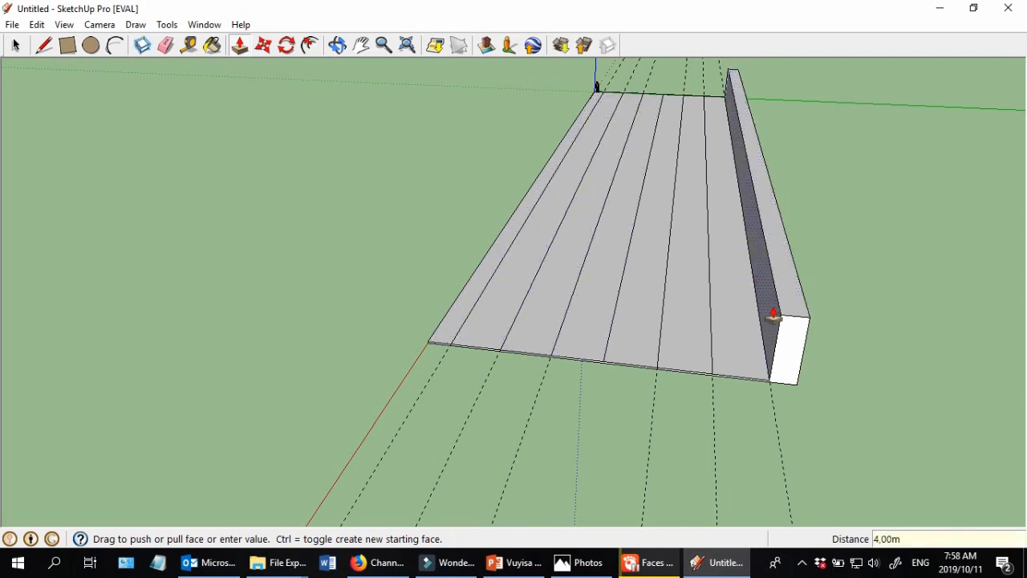
- Pull the opposite narrow edge strip up to the height of the finished wall, and undo that pull
middle_click_drag(557, 339, 682, 230)
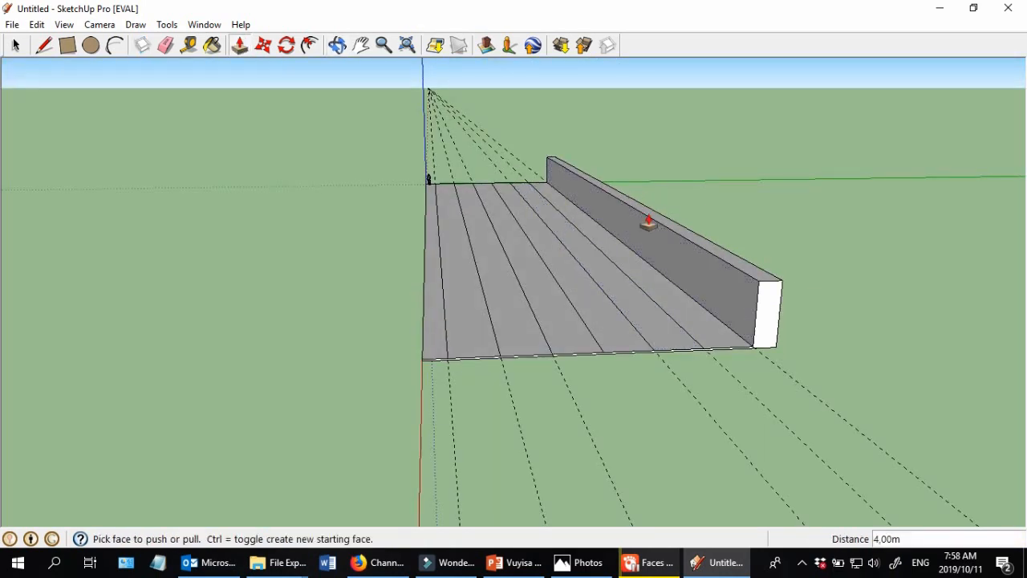
left_click(436, 277)
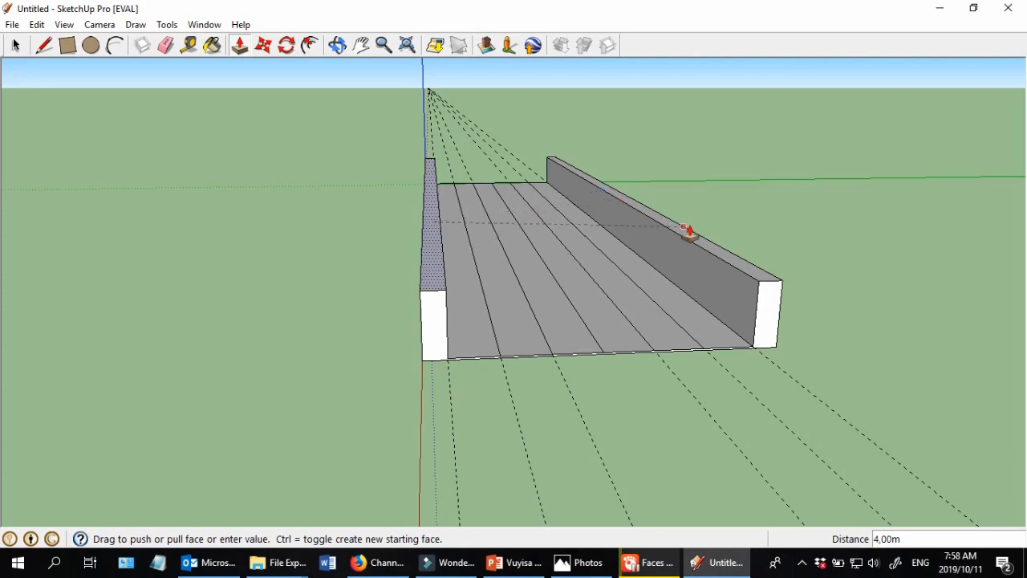
left_click(718, 265)
scroll(429, 164, "up", 3)
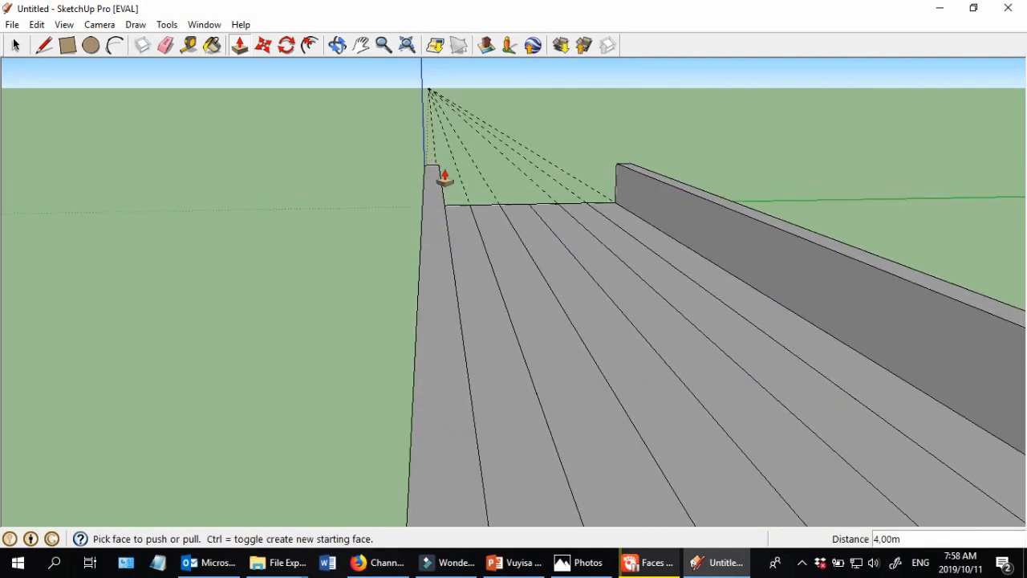
middle_click_drag(488, 236, 426, 262)
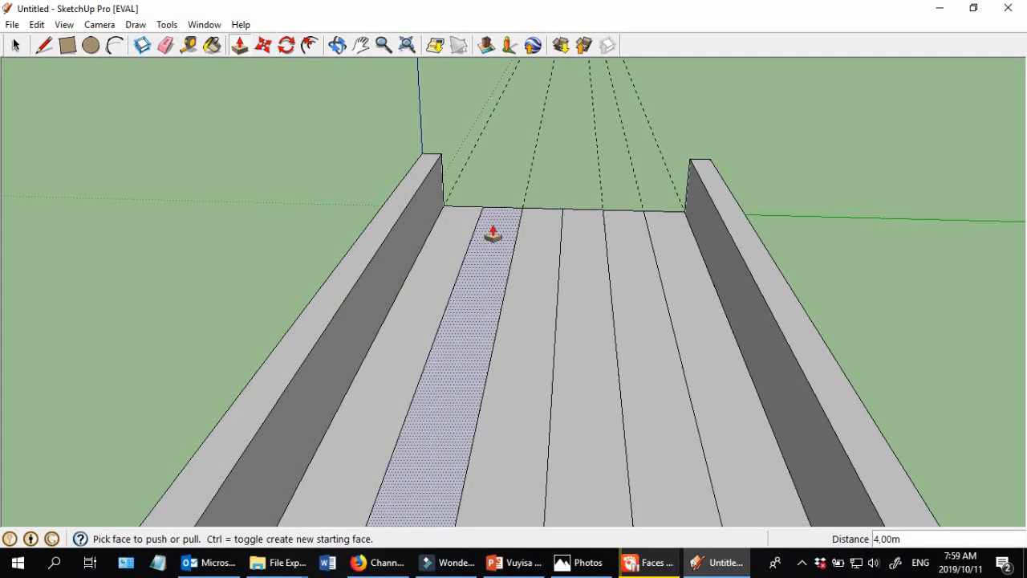
key("ctrl+z")
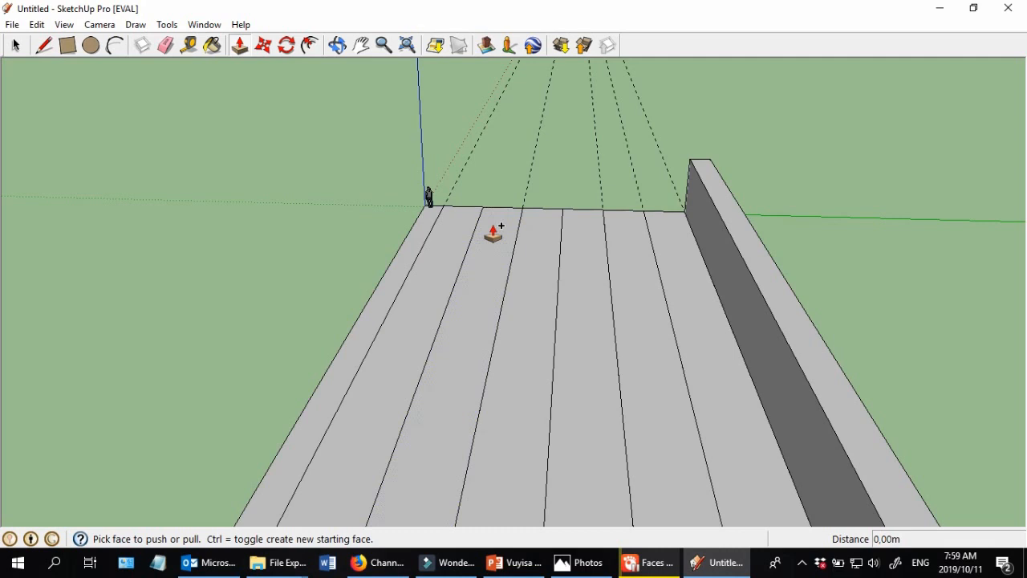
- Move the person figure at the slab's corner straight up about 1.54 m along the blue axis
left_click(16, 45)
left_click(428, 197)
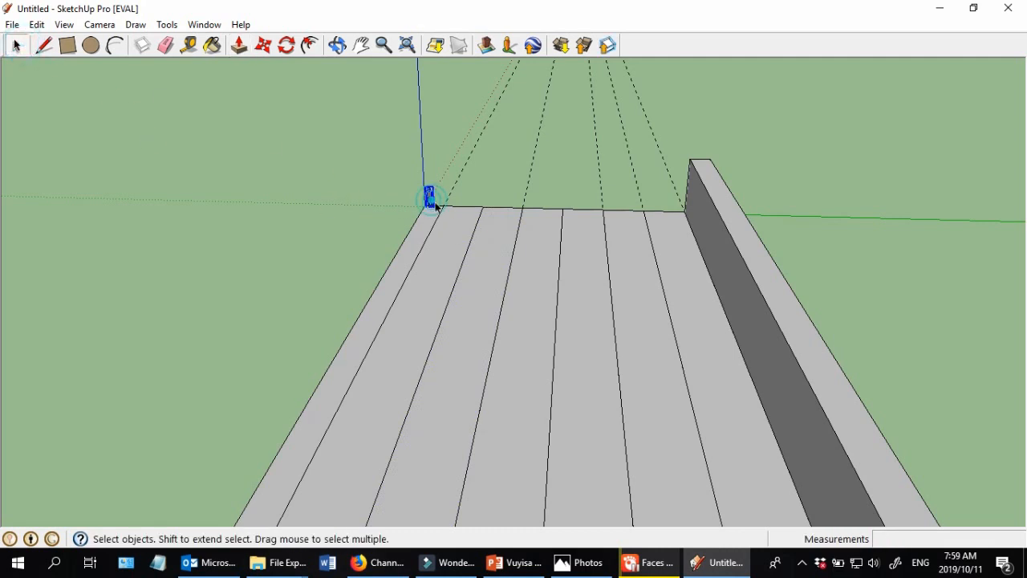
scroll(430, 205, "up", 3)
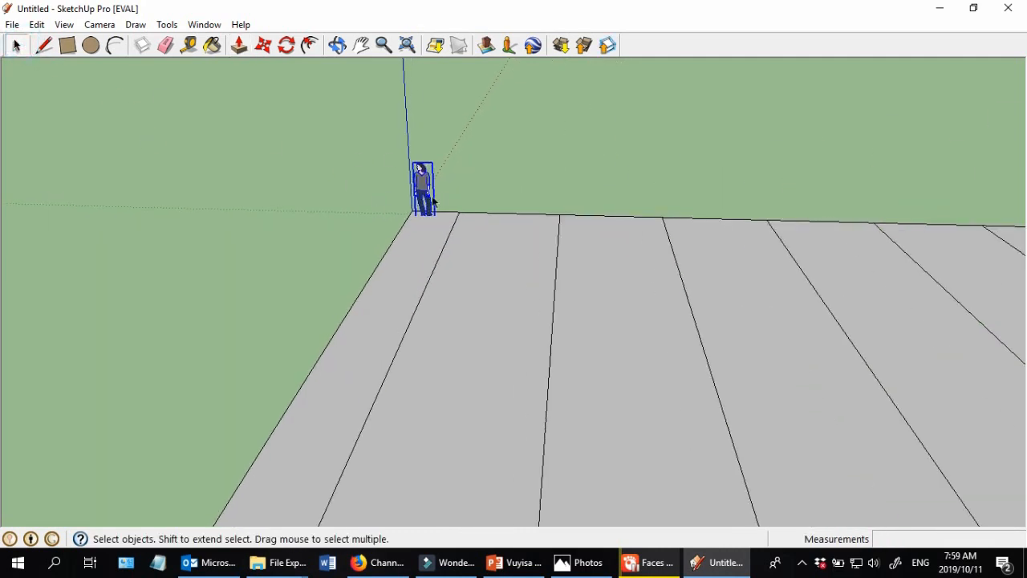
left_click(264, 46)
scroll(439, 235, "up", 1)
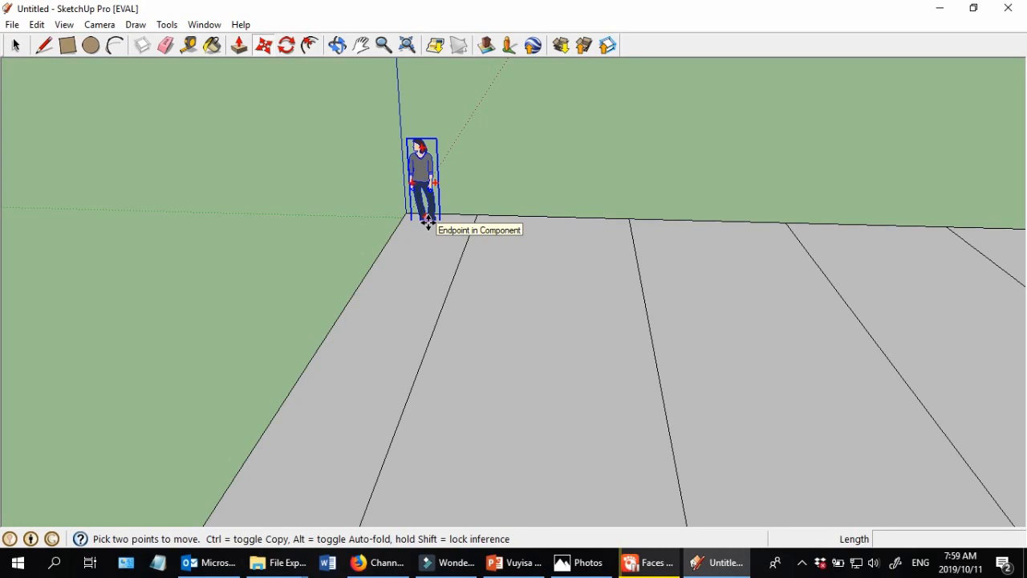
left_click(428, 222)
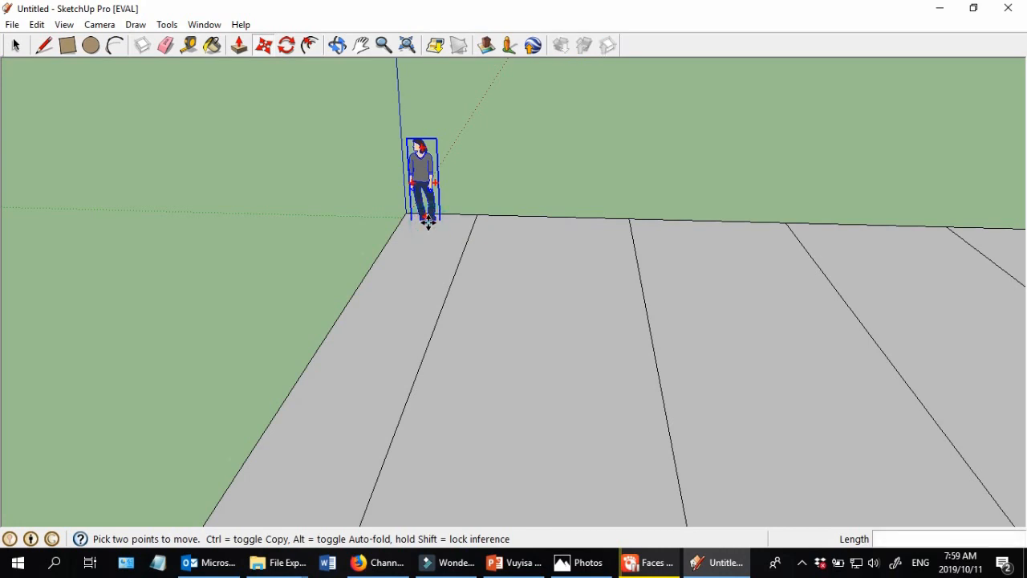
key("space")
left_click(264, 45)
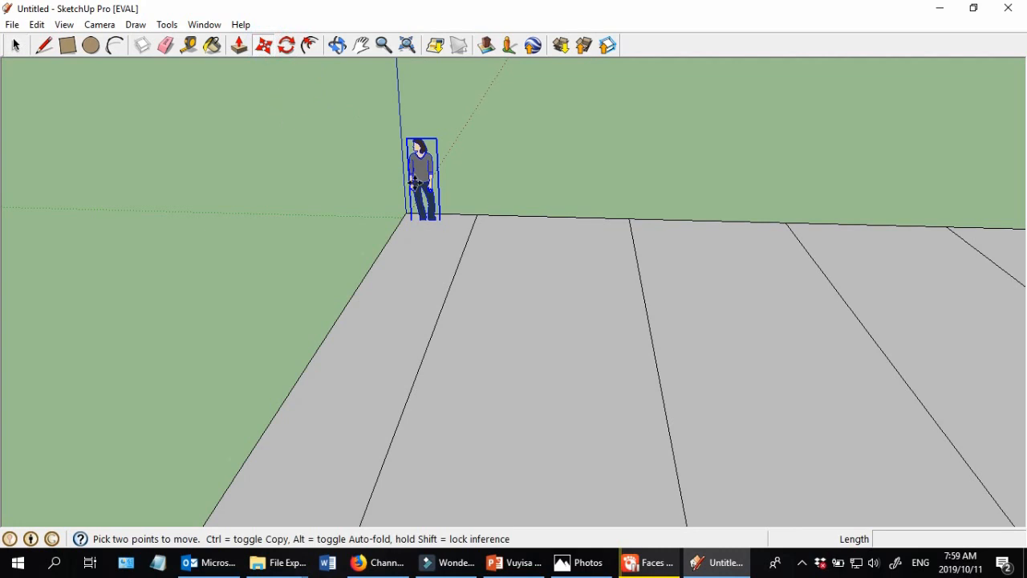
left_click(426, 216)
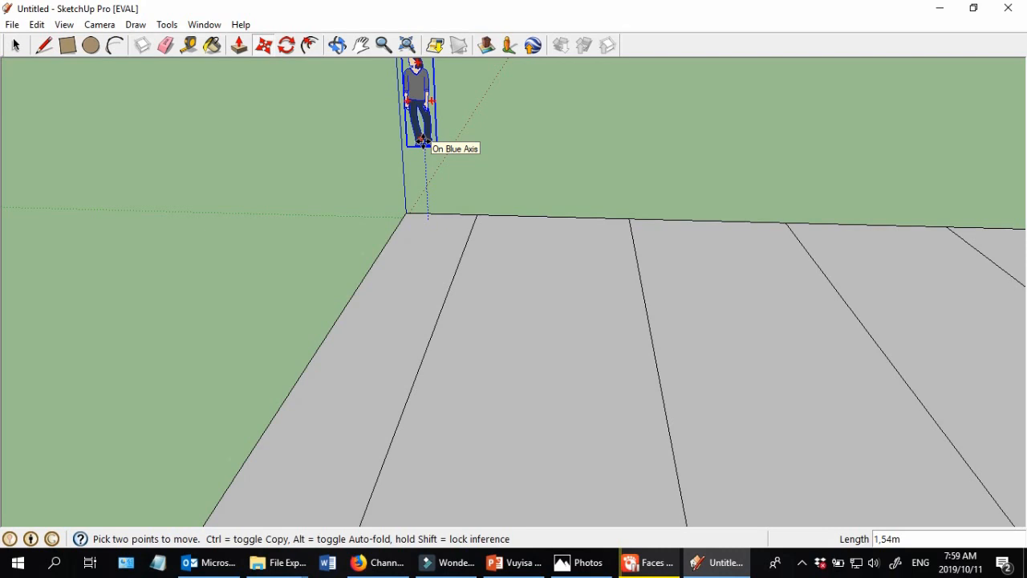
left_click(424, 143)
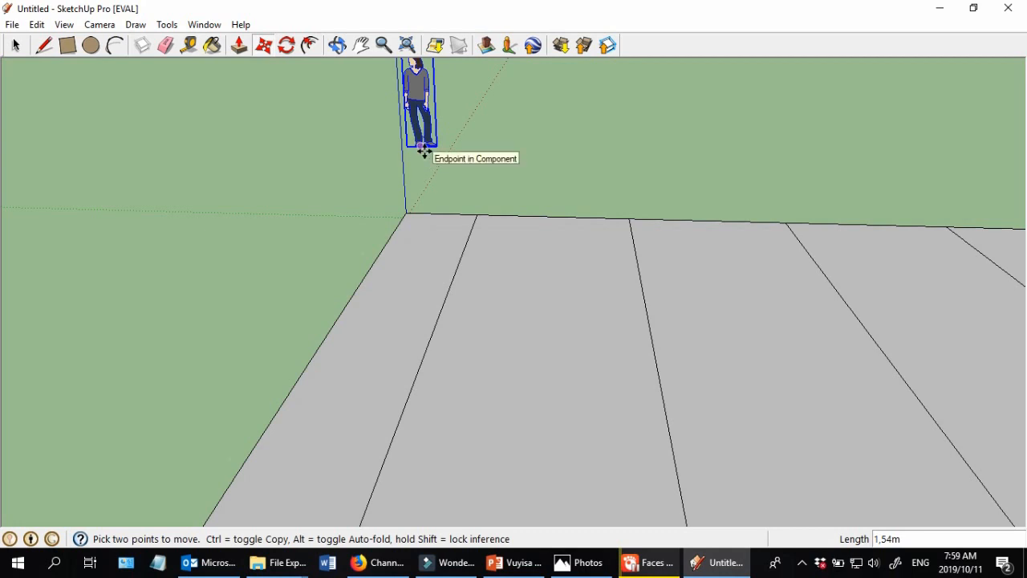
- Move the raised figure about 2.51 m along the green axis and about 4.69 m along the slab's length
left_click(424, 152)
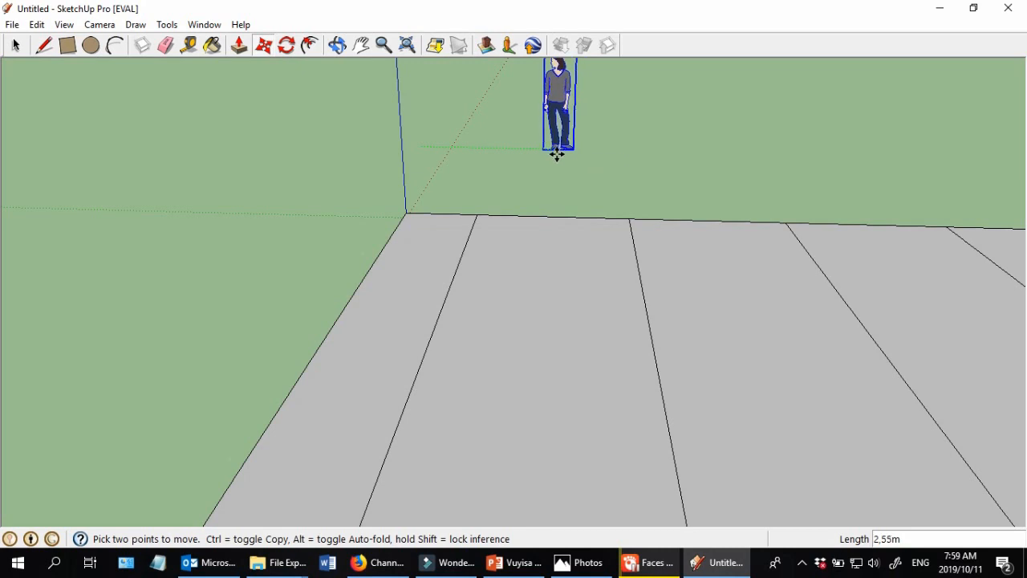
left_click(554, 154)
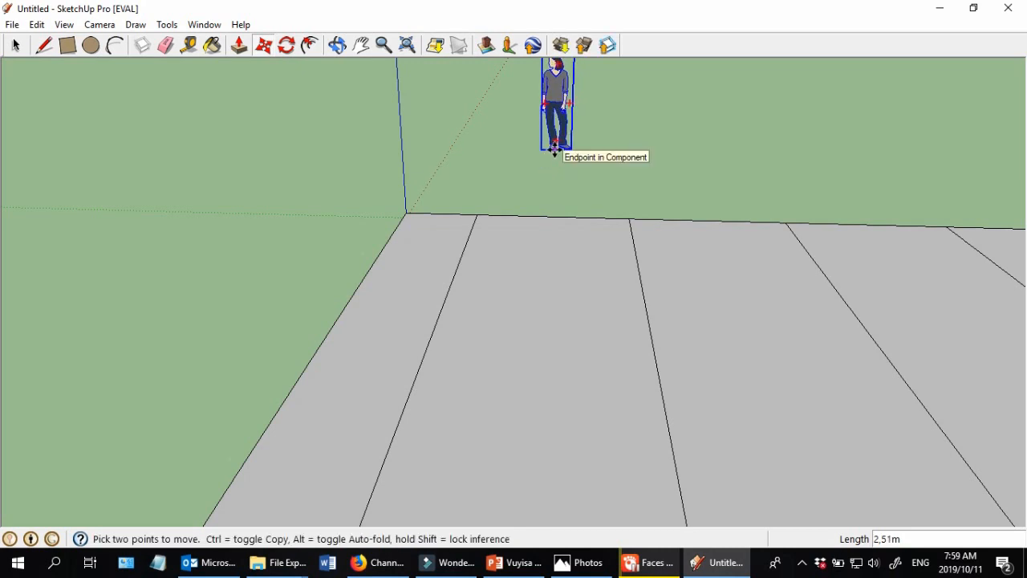
left_click(554, 149)
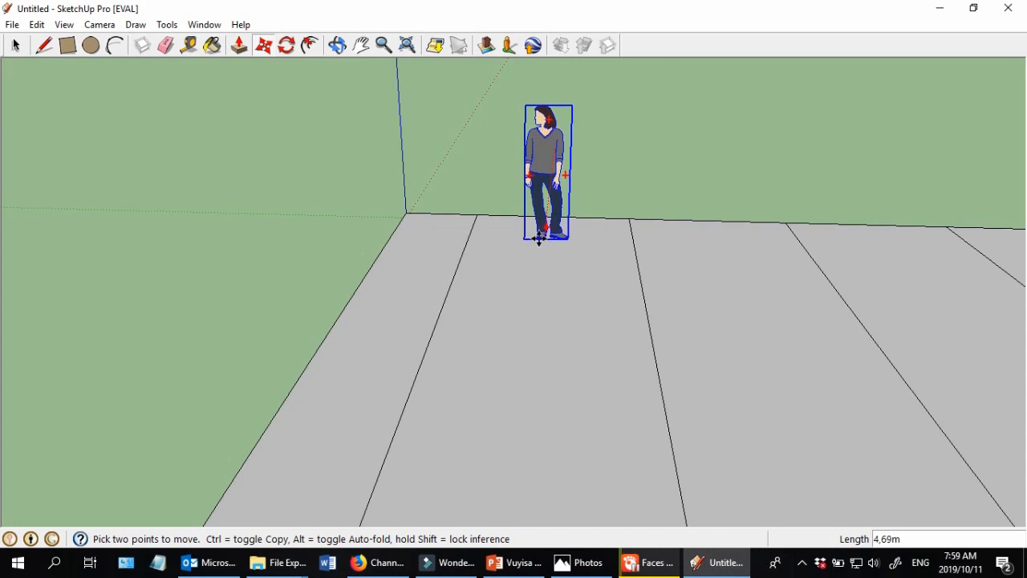
left_click(538, 238)
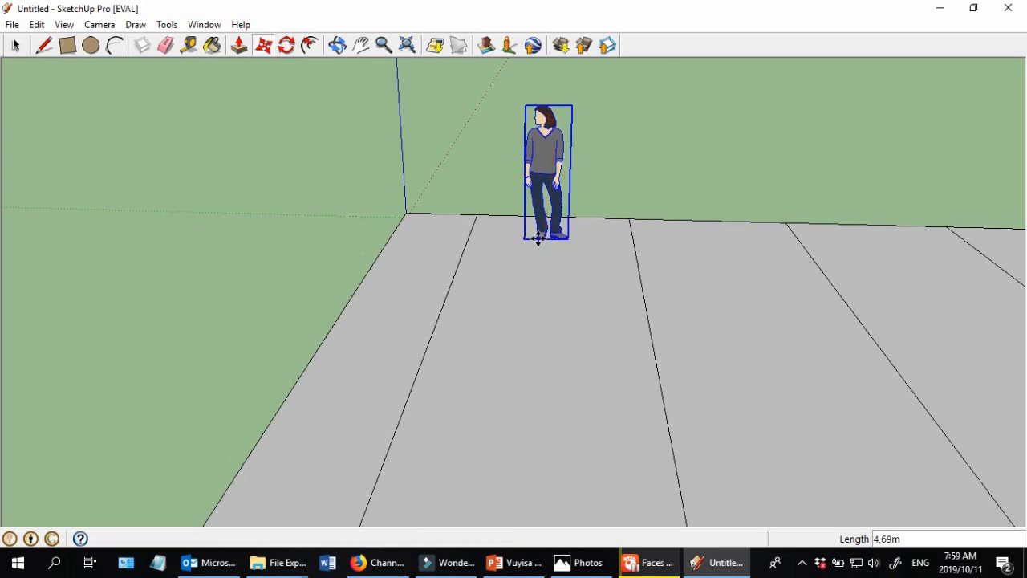
- Lower the floating figure about 1.48 m so its feet rest on the slab's top face
middle_click_drag(568, 283, 685, 206)
key("m")
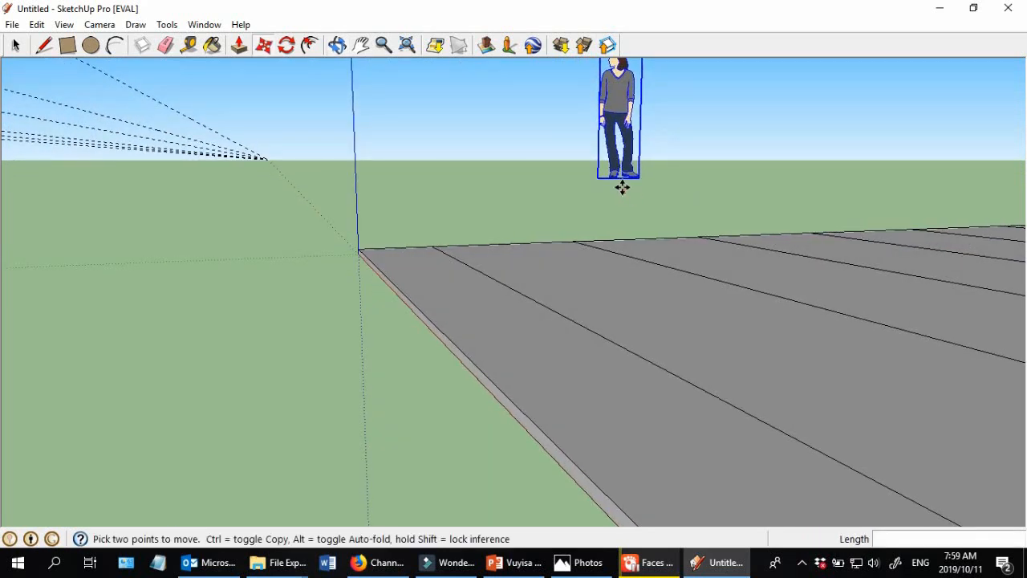
left_click(621, 183)
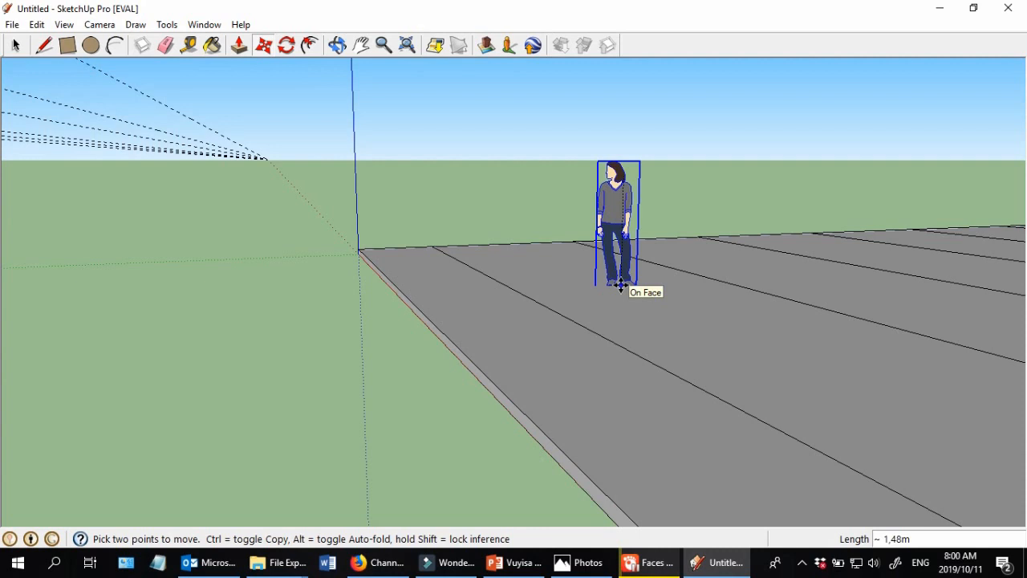
left_click(620, 285)
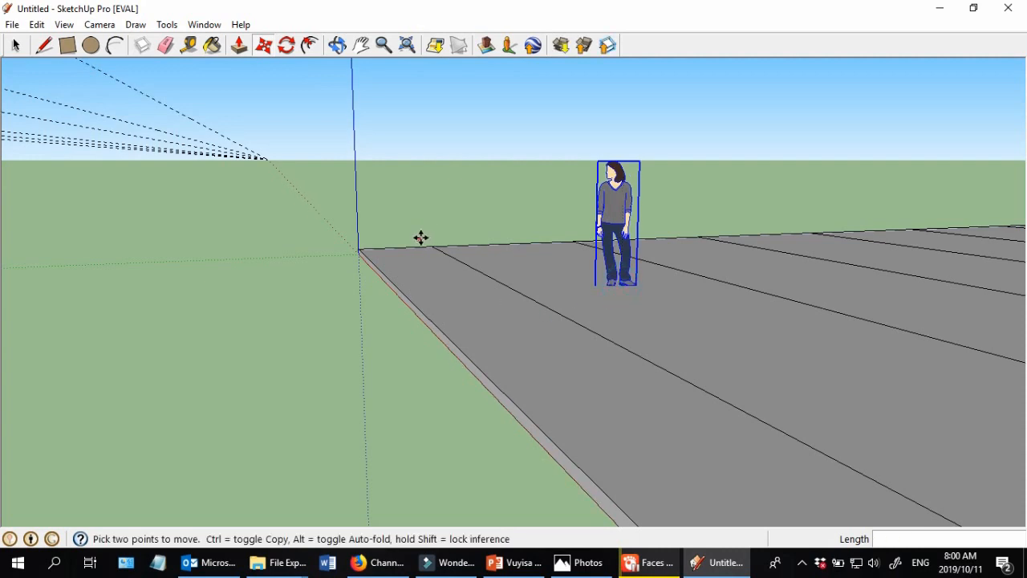
middle_click_drag(644, 246, 581, 302)
middle_click_drag(583, 390, 562, 337)
scroll(642, 222, "down", 5)
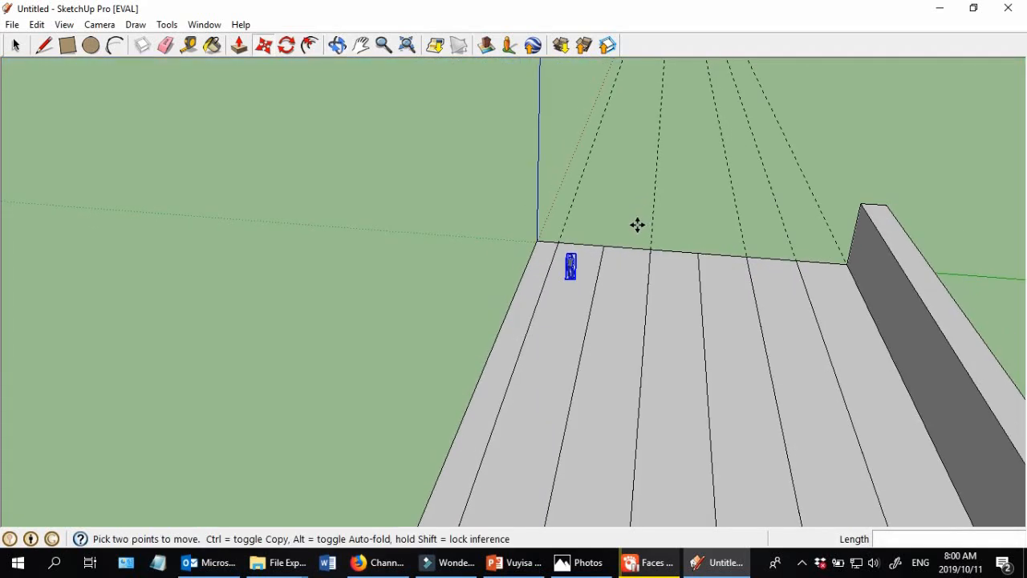
- Pull the narrow edge strip beside the person figure up 4 m to match the height of the opposite wall
left_click(238, 45)
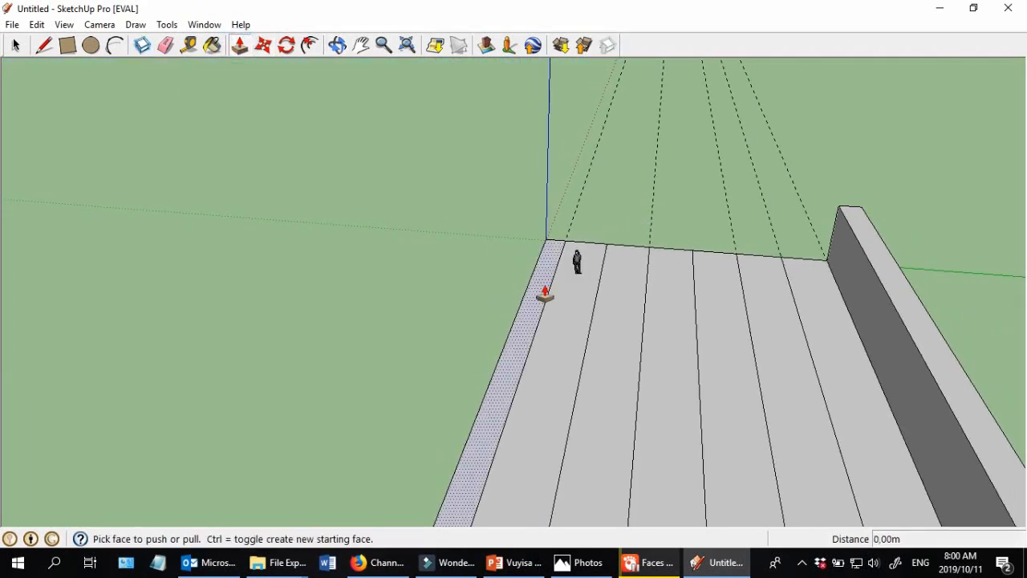
left_click(543, 285)
left_click(876, 256)
middle_click_drag(880, 257, 692, 240)
scroll(662, 230, "down", 5)
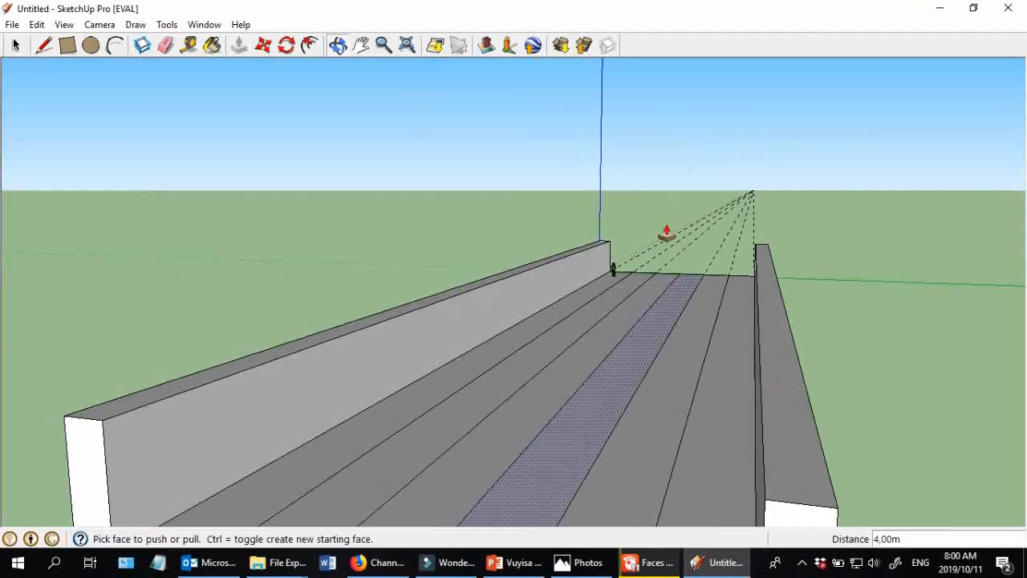
middle_click_drag(721, 276, 648, 323)
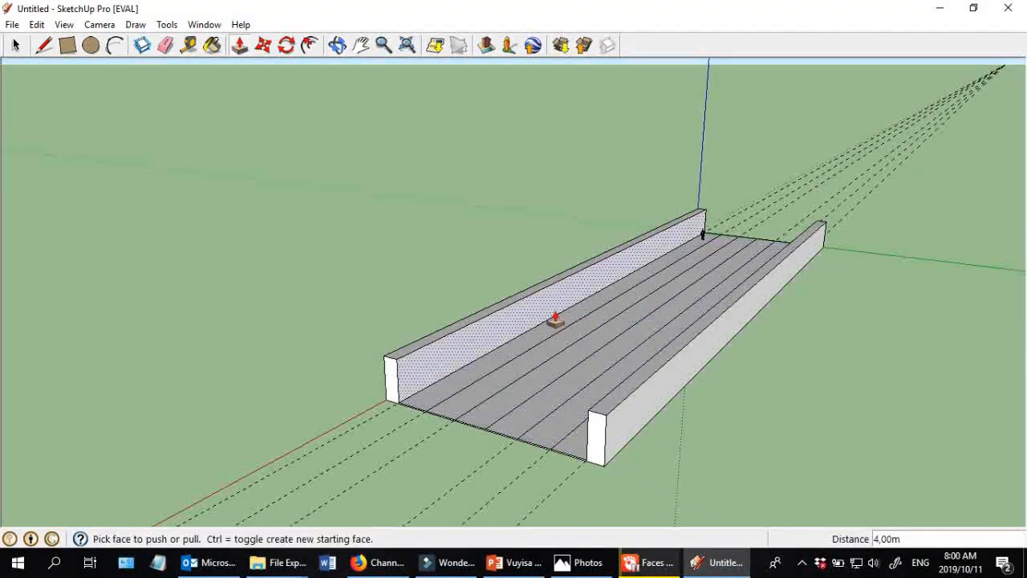
scroll(738, 234, "up", 3)
scroll(762, 215, "down", 2)
scroll(764, 217, "down", 1)
scroll(610, 366, "up", 5)
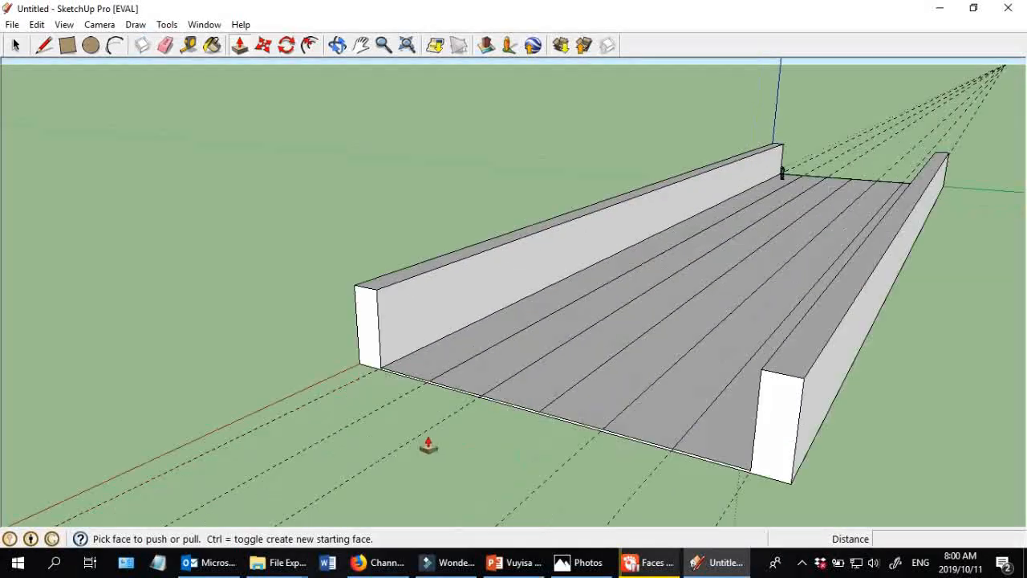
scroll(297, 278, "up", 1)
scroll(295, 278, "down", 4)
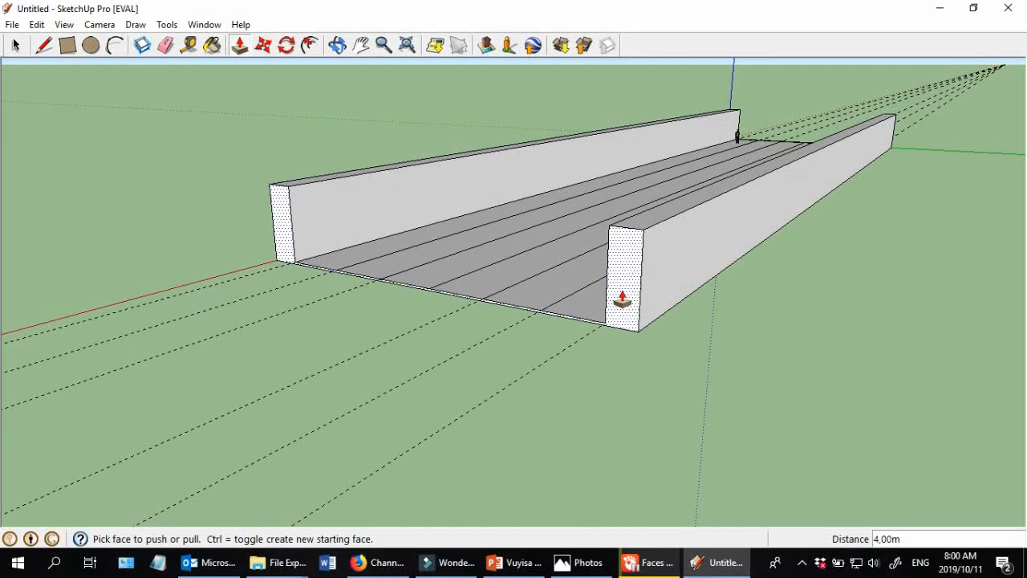
scroll(622, 298, "up", 2)
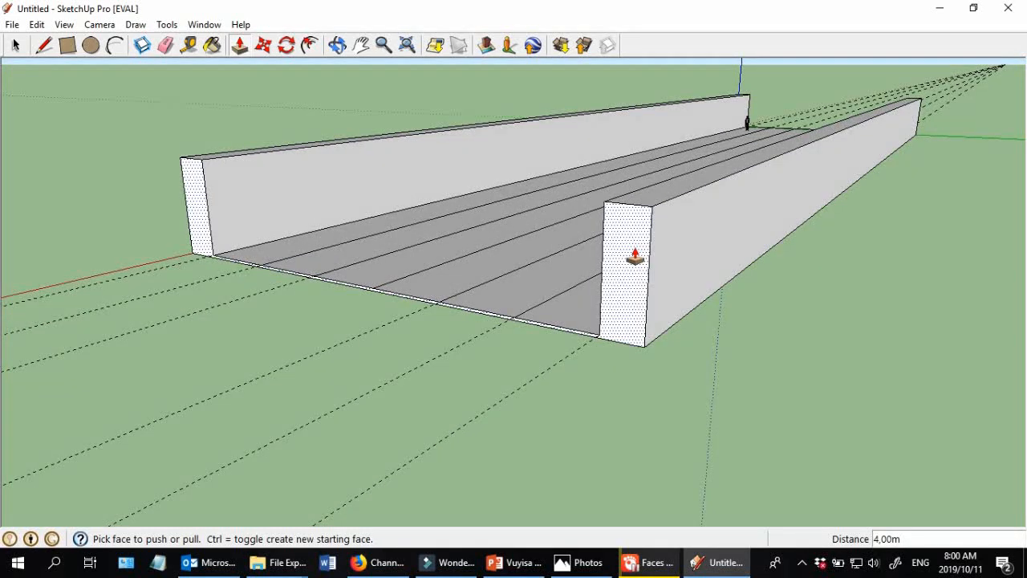
scroll(635, 257, "up", 1)
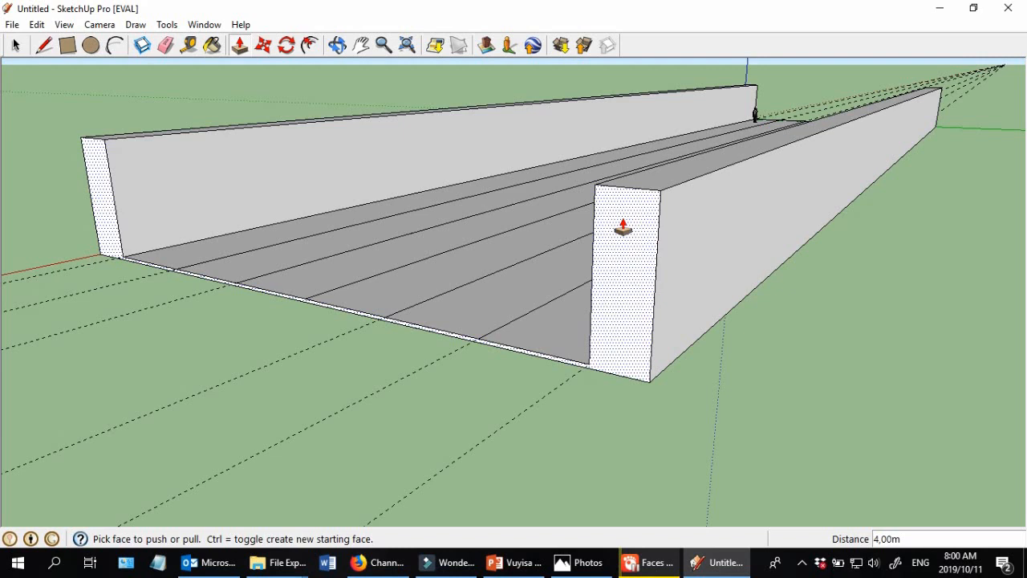
left_click(623, 228)
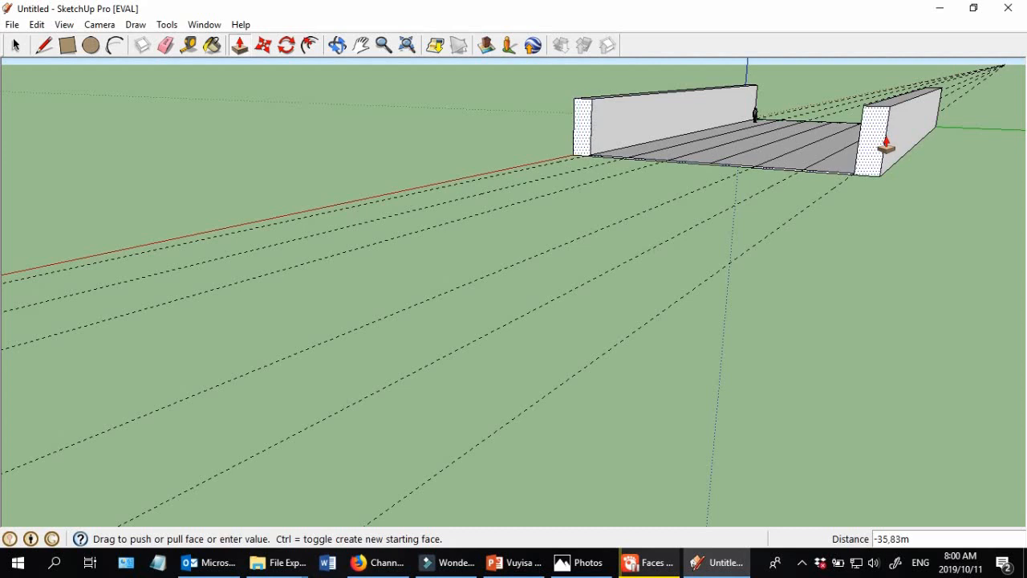
key("space")
- Push the top face of the wall on the person figure's side down 4 m, level with the slab
middle_click_drag(543, 255, 717, 248)
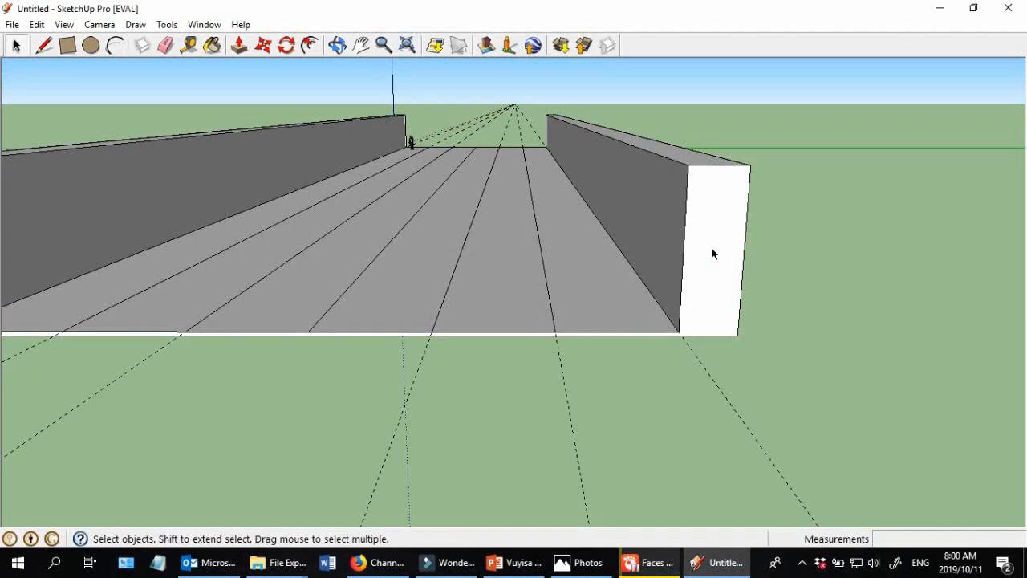
scroll(711, 253, "down", 2)
scroll(264, 217, "up", 2)
scroll(686, 259, "down", 2)
middle_click_drag(690, 264, 582, 310)
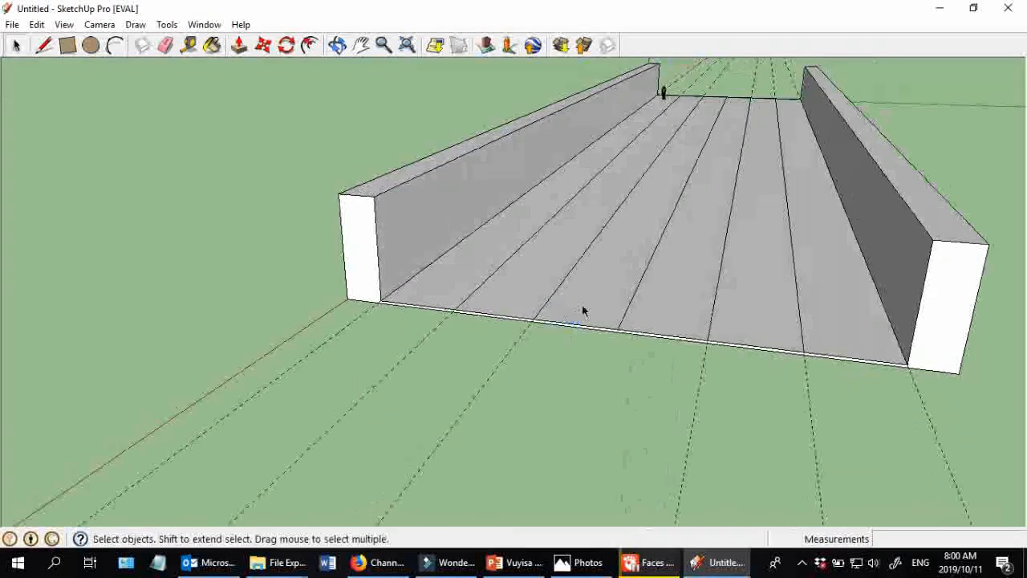
left_click(238, 45)
left_click(456, 156)
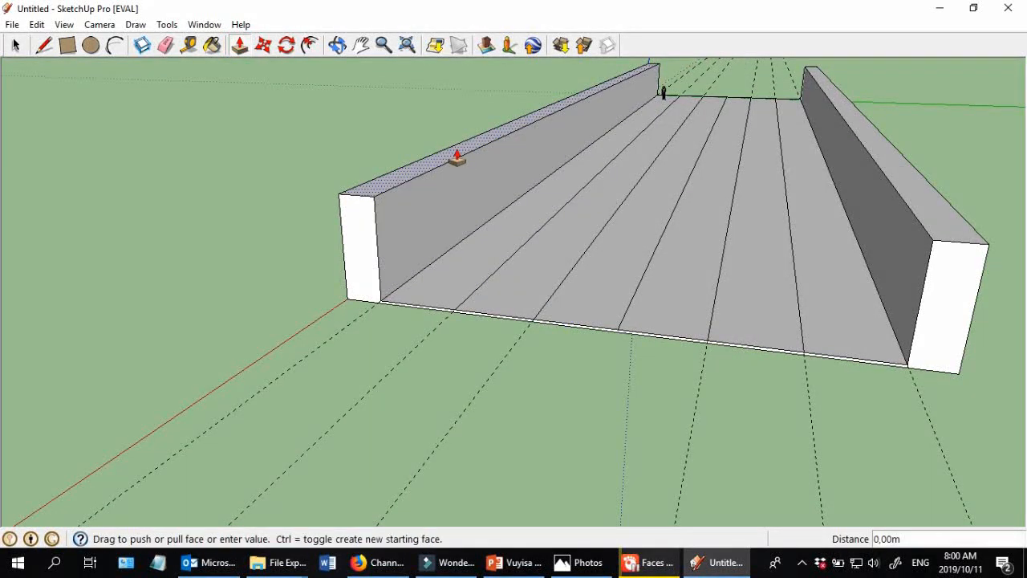
left_click(495, 238)
middle_click_drag(577, 277, 880, 248)
scroll(413, 169, "up", 1)
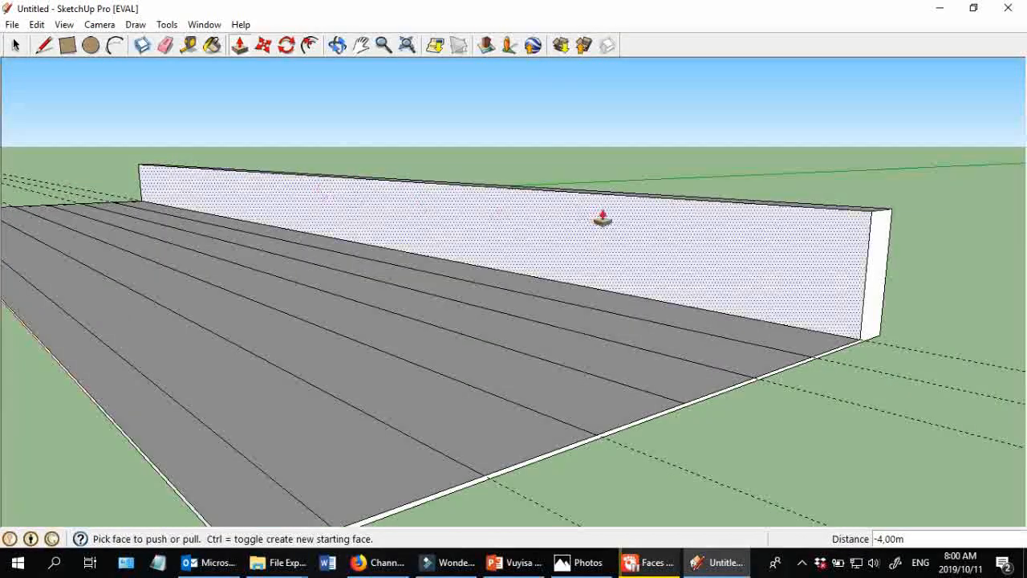
scroll(291, 193, "up", 1)
scroll(294, 190, "down", 1)
scroll(298, 193, "up", 1)
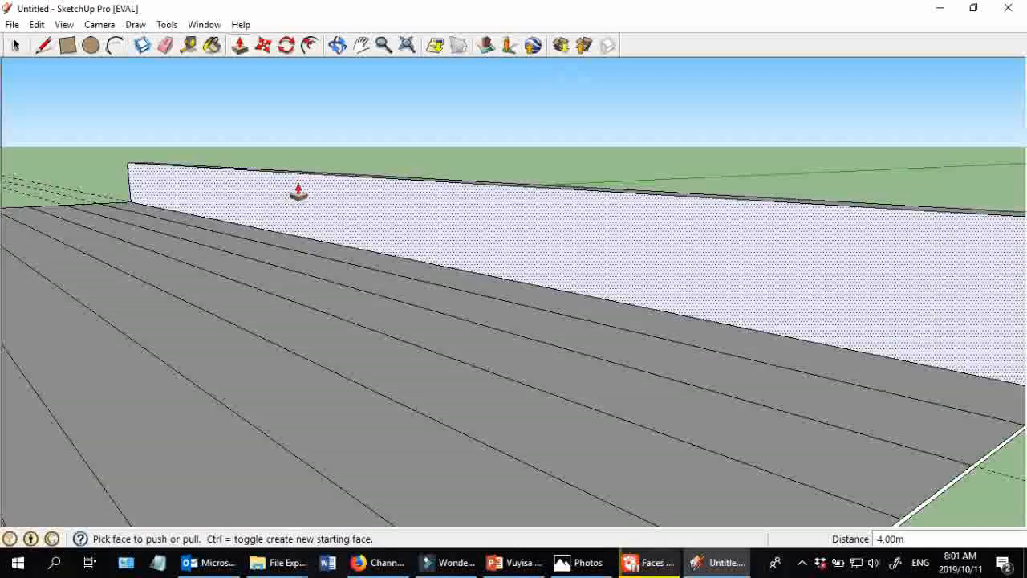
scroll(380, 260, "up", 3)
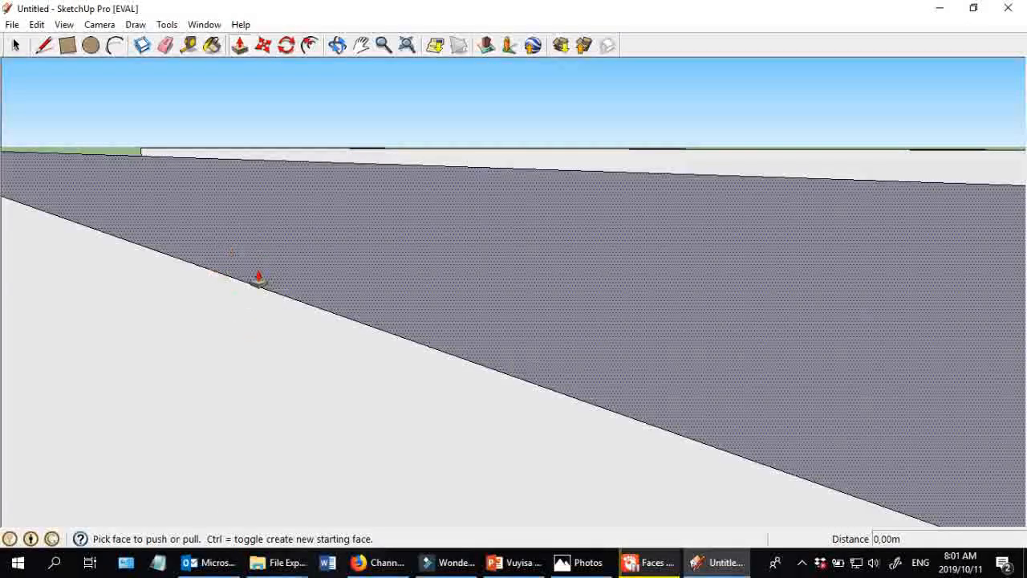
scroll(258, 277, "down", 2)
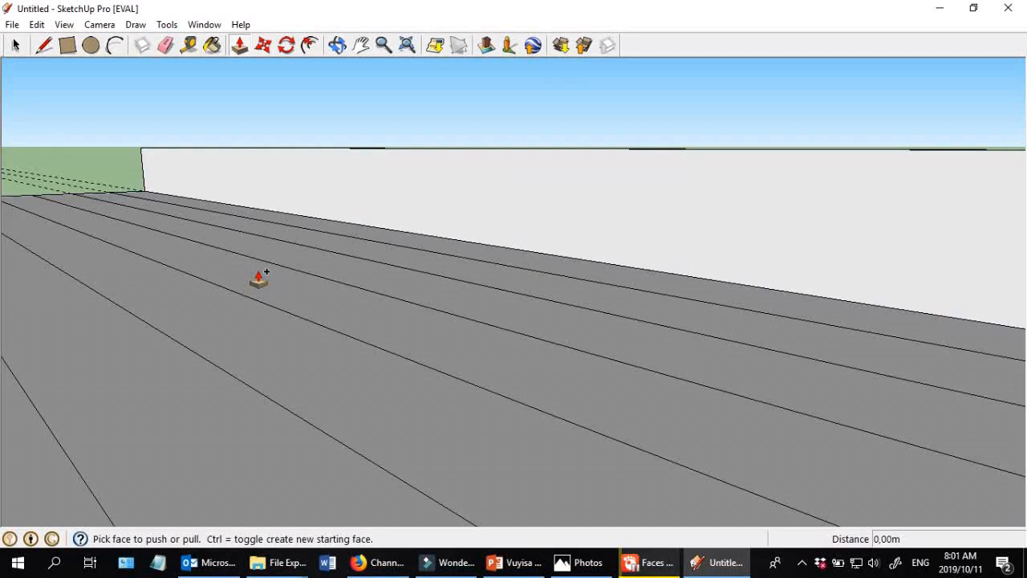
- Place a guide line on the remaining wall's inner face, 0.05 m above its bottom edge
middle_click_drag(311, 215, 850, 271)
scroll(846, 271, "down", 1)
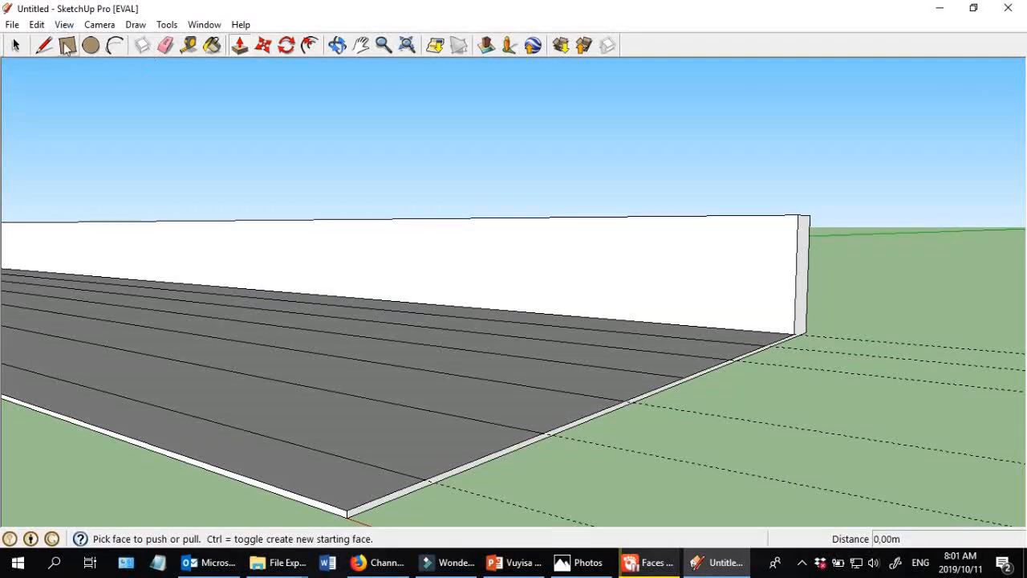
left_click(188, 45)
scroll(717, 292, "up", 1)
scroll(782, 357, "up", 1)
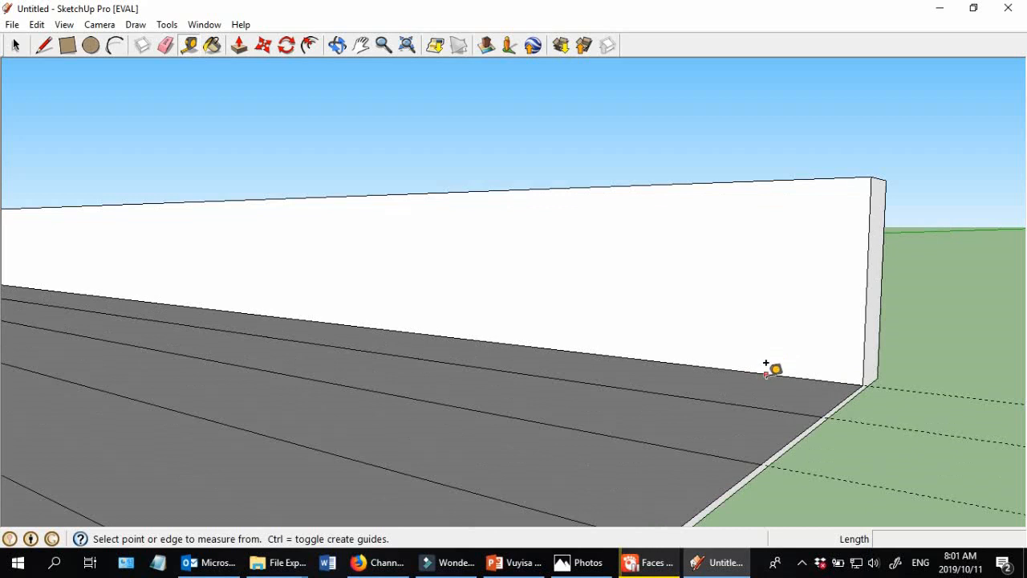
scroll(810, 356, "up", 1)
scroll(807, 351, "up", 1)
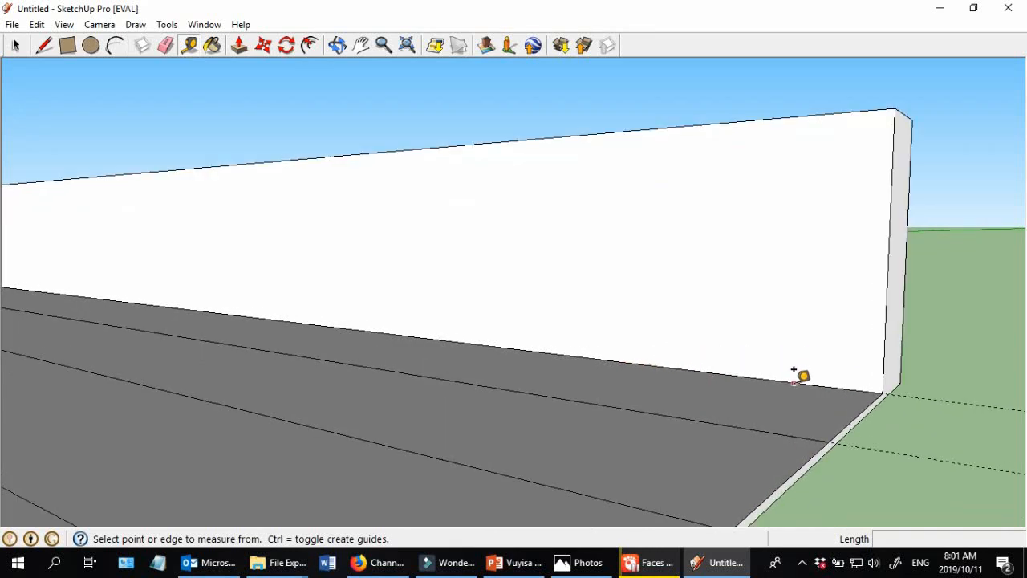
left_click(794, 379)
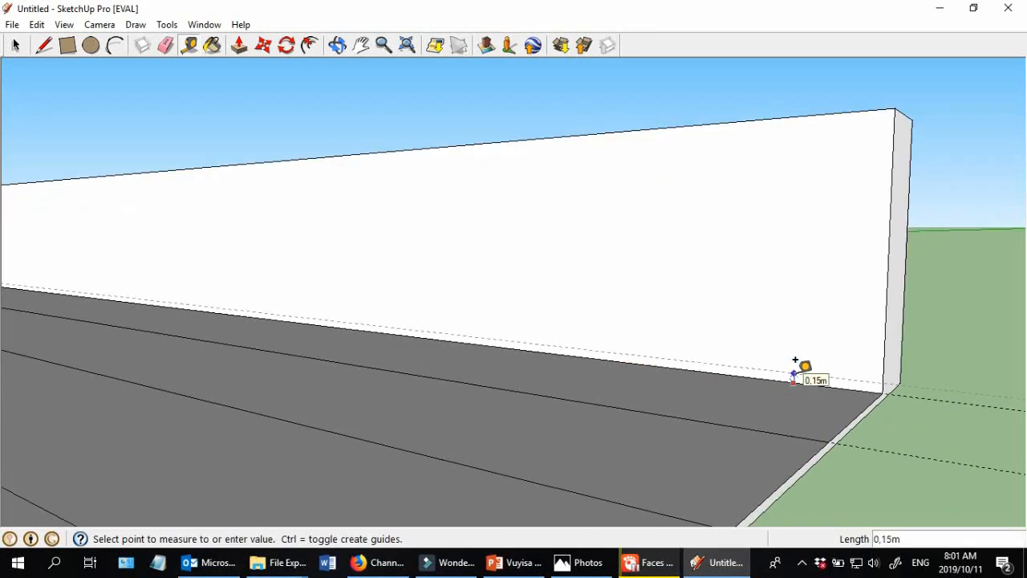
scroll(795, 360, "up", 1)
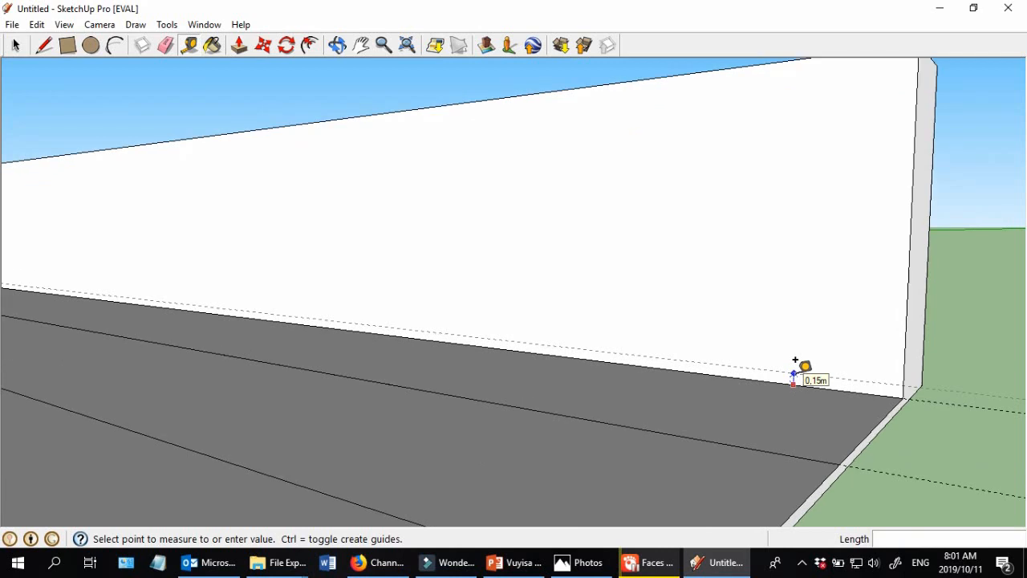
scroll(795, 361, "up", 1)
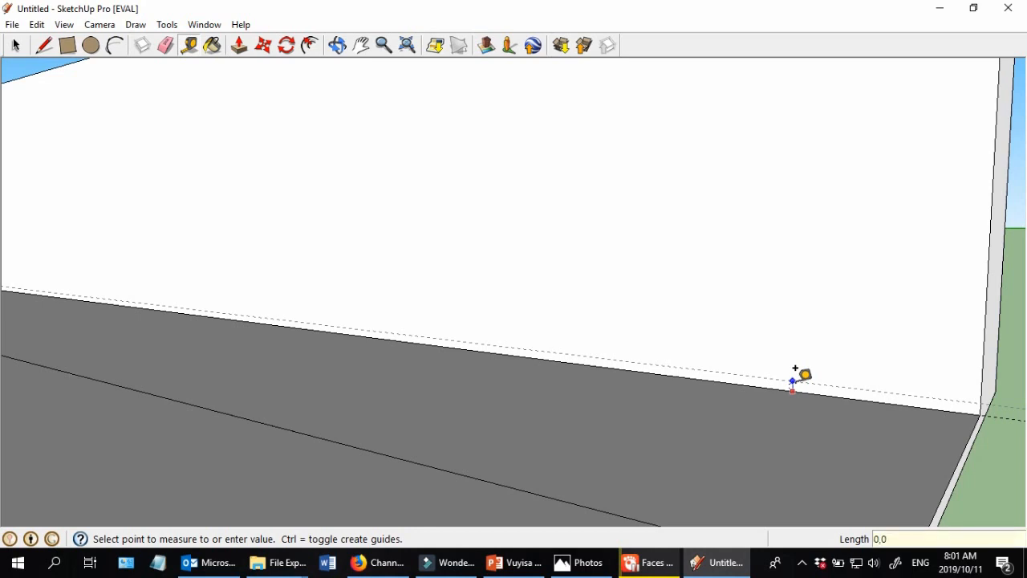
left_click(795, 368)
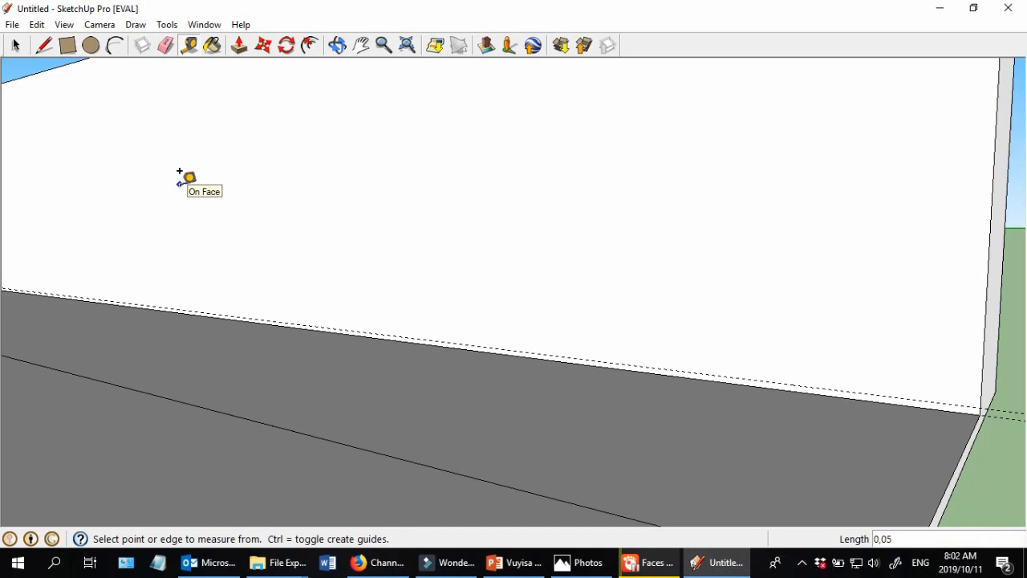
- Draw a rectangle about 5.6 m by 2.8 m on the wall's inner face near its end, with its base on the guide
left_click(43, 48)
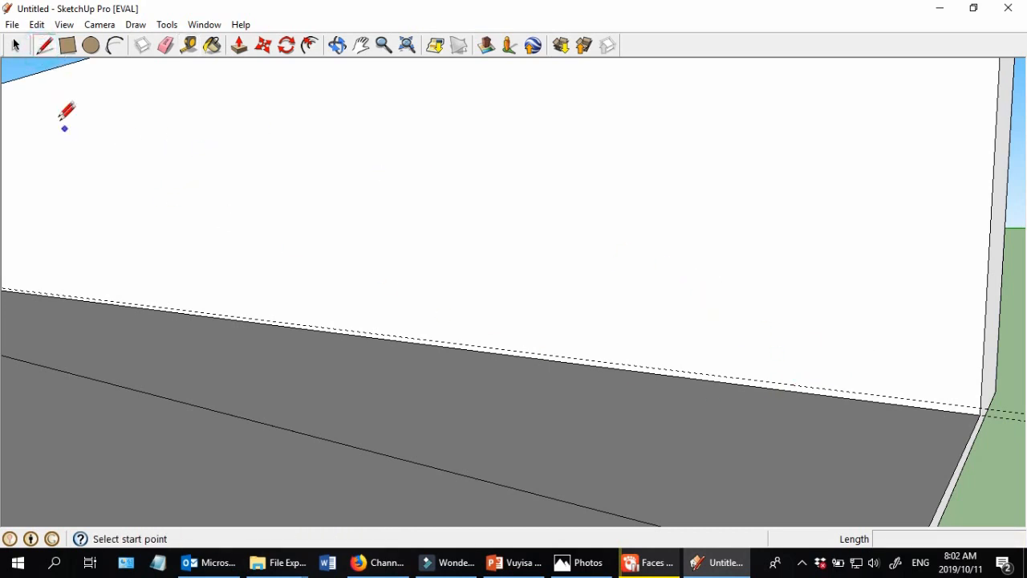
left_click(68, 45)
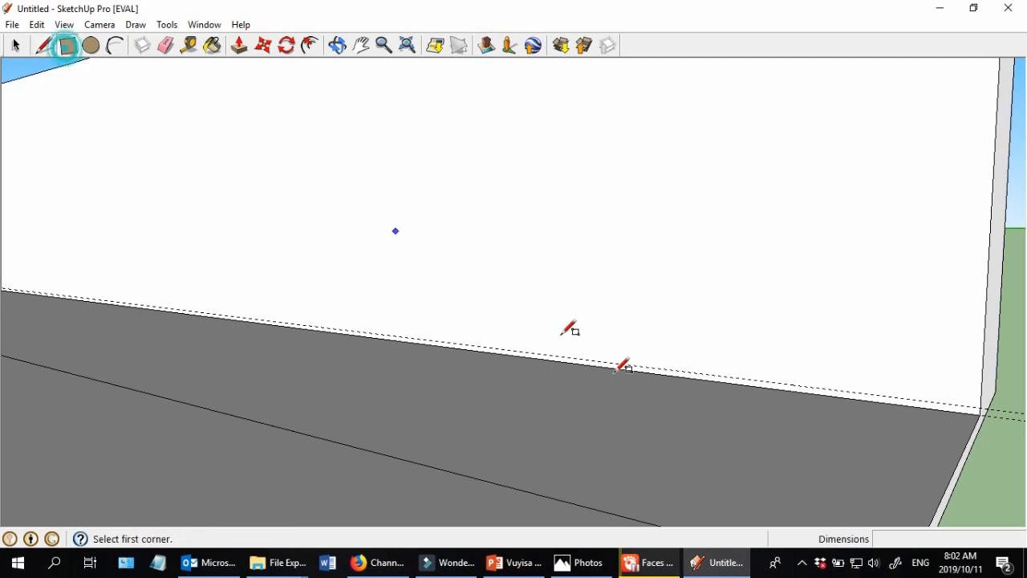
left_click(878, 394)
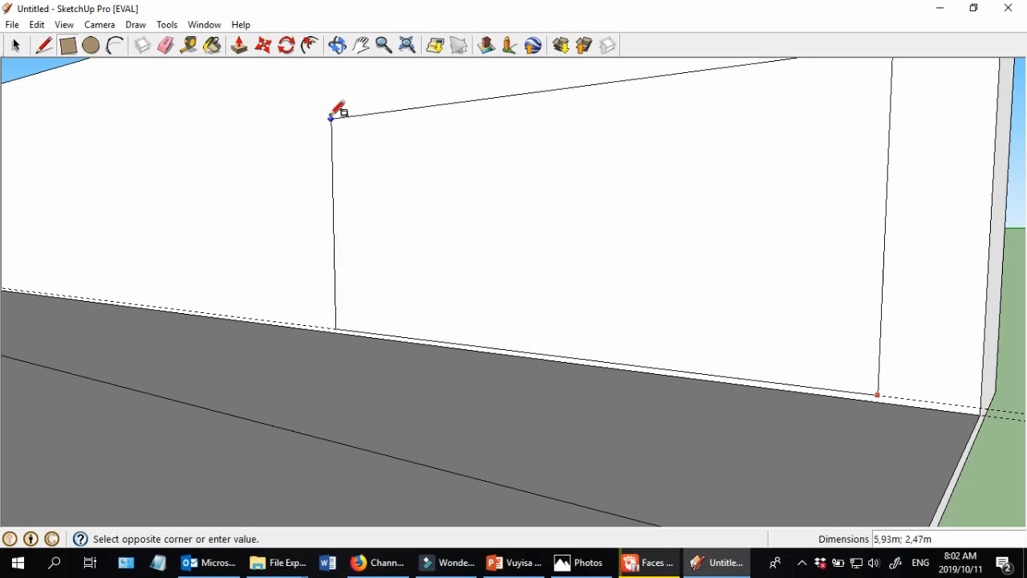
middle_click_drag(332, 163, 378, 298)
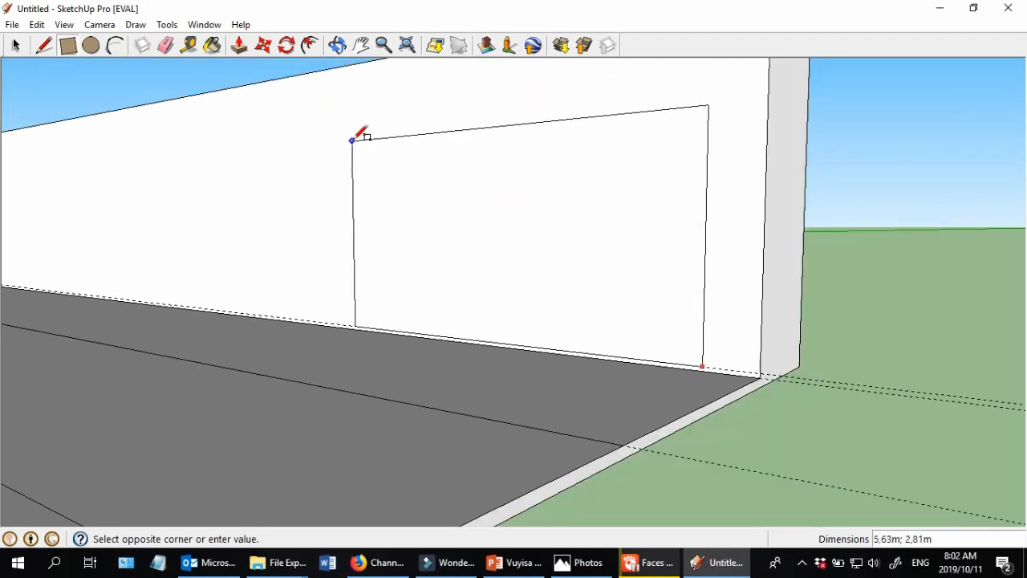
left_click(352, 136)
middle_click_drag(352, 137, 405, 285)
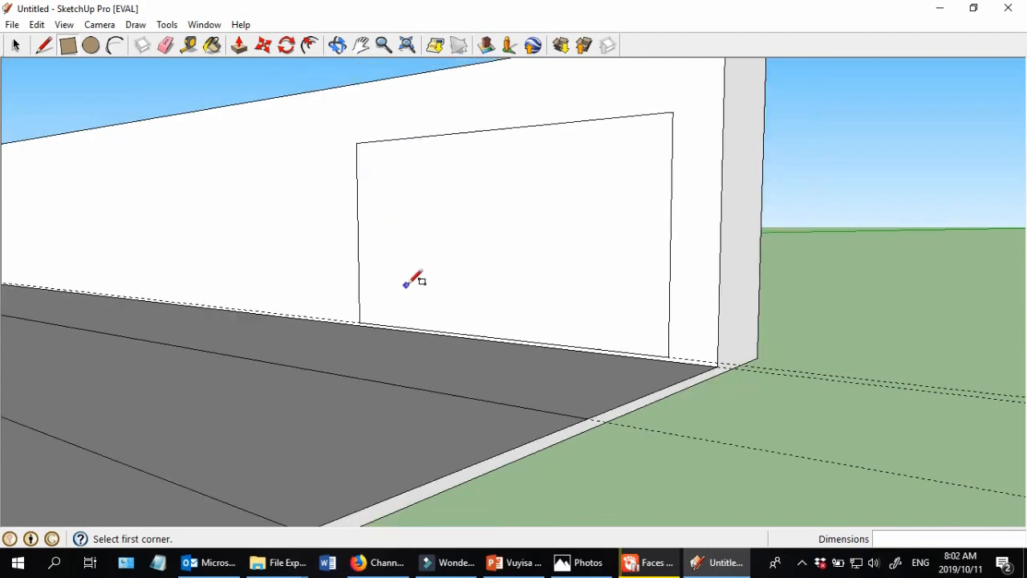
scroll(405, 285, "down", 3)
middle_click_drag(493, 294, 438, 222)
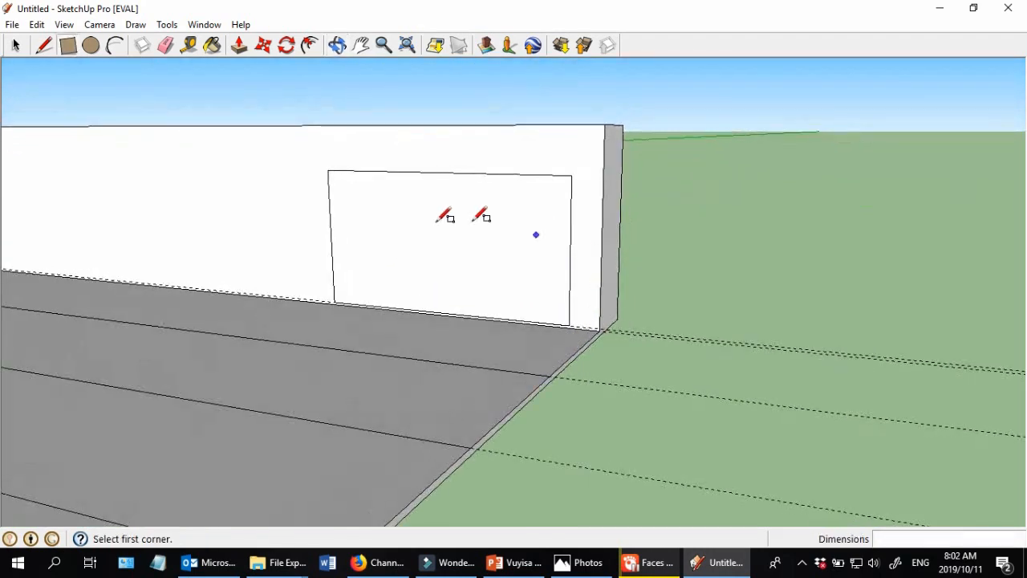
- Push the rectangle's face 0.10 m into the wall to form a shallow recess
left_click(44, 46)
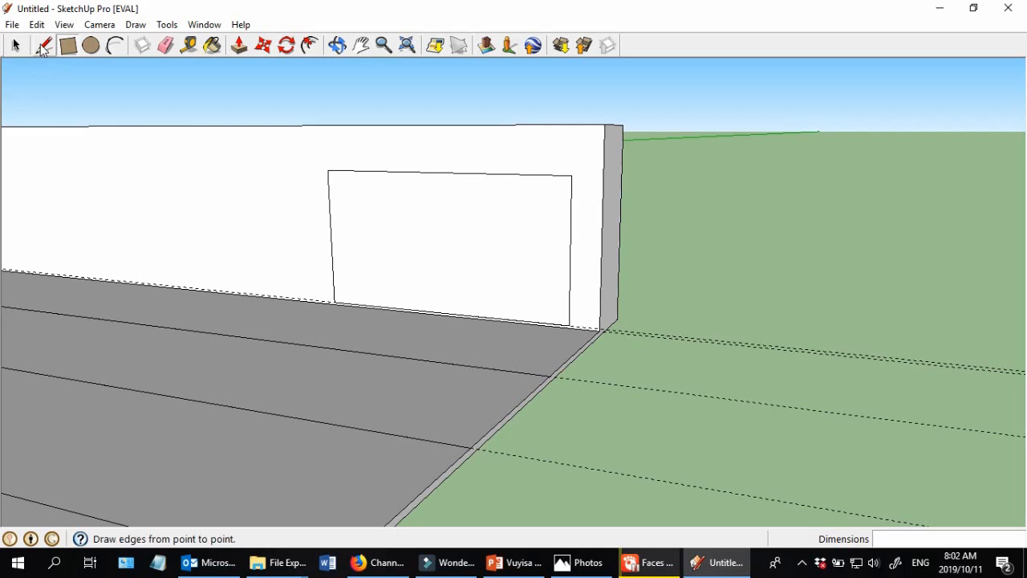
left_click(239, 46)
scroll(500, 269, "up", 1)
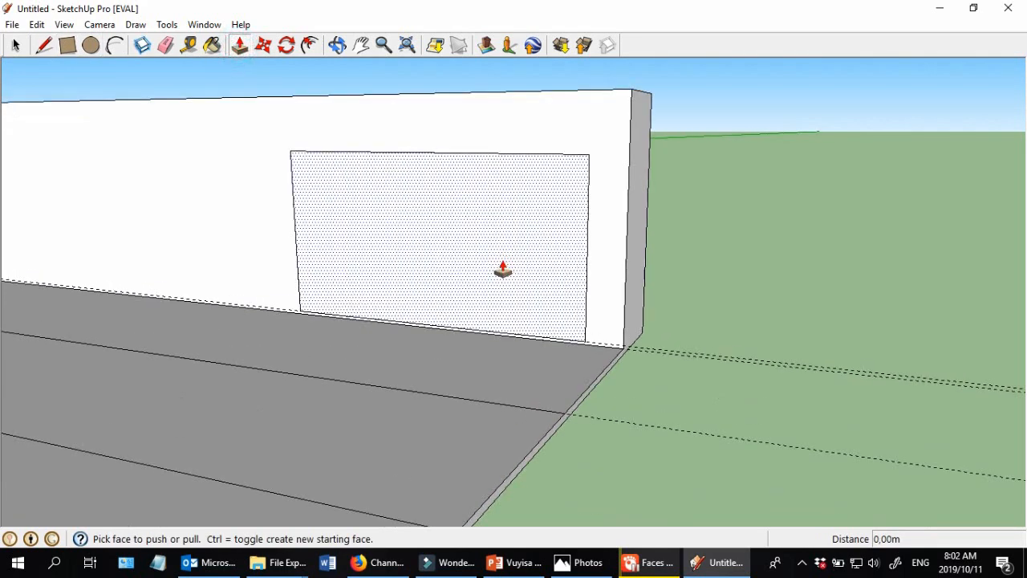
left_click(502, 270)
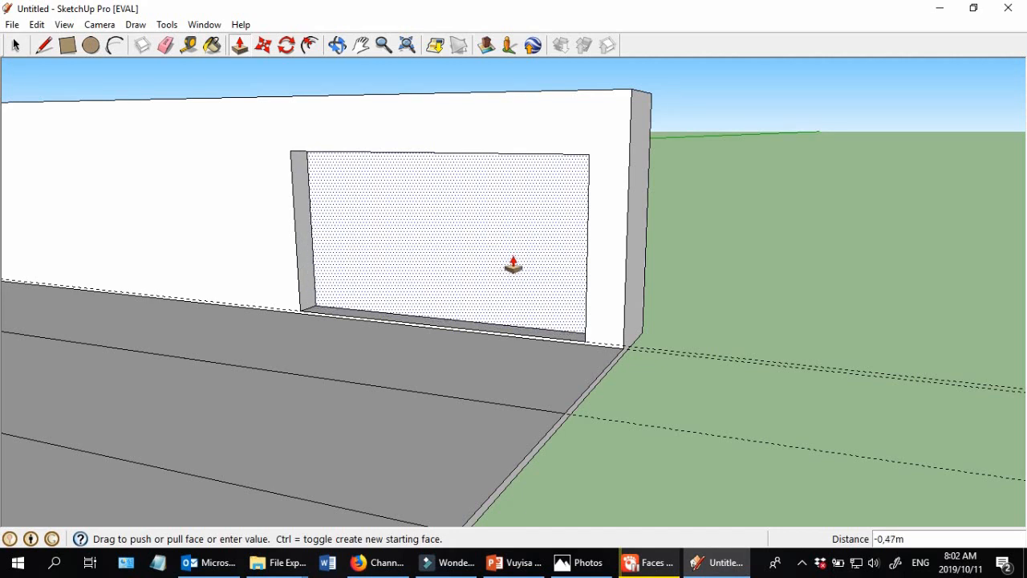
scroll(510, 269, "up", 3)
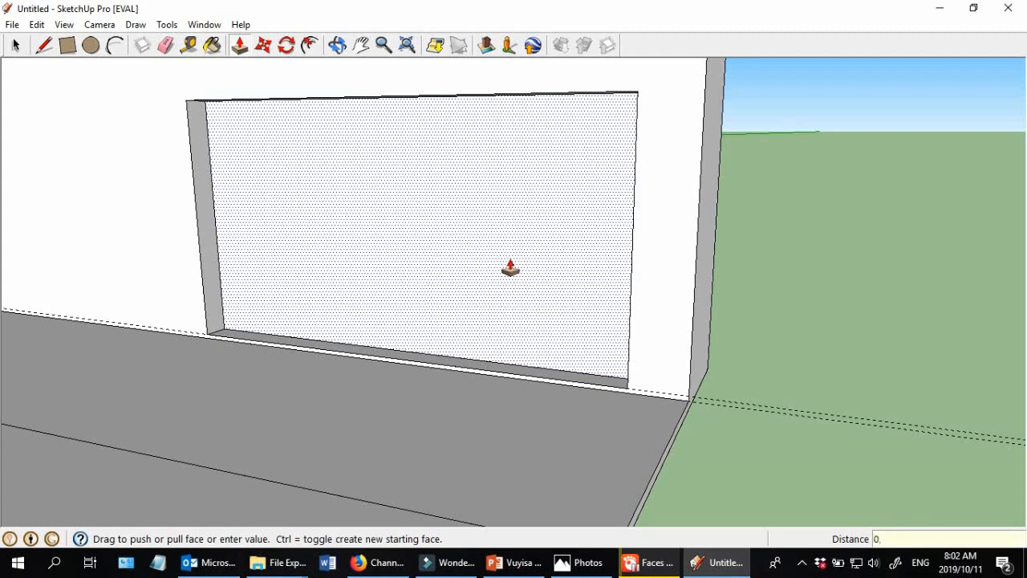
type("0m")
key("Return")
scroll(510, 268, "down", 5)
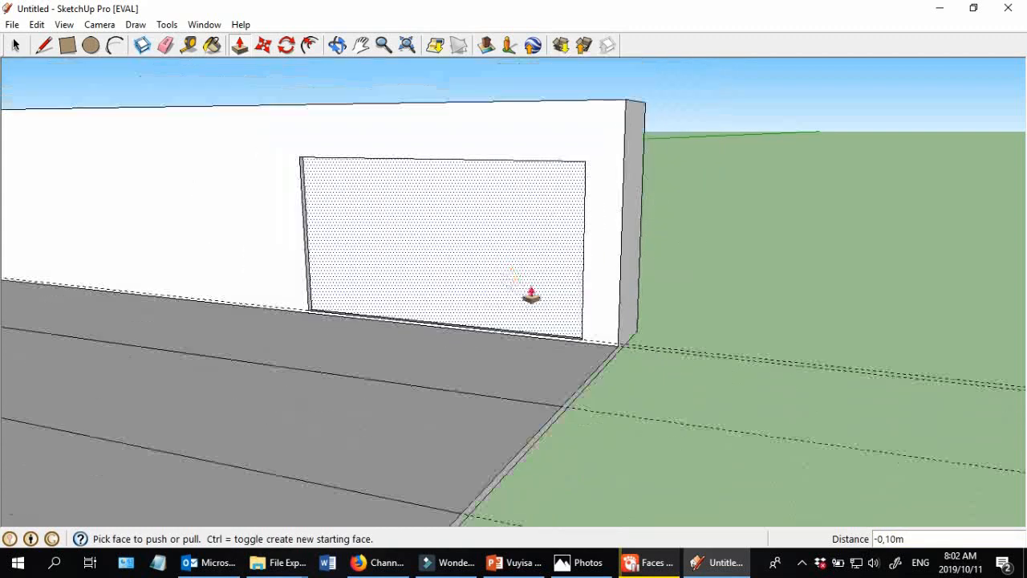
middle_click_drag(509, 327, 672, 318)
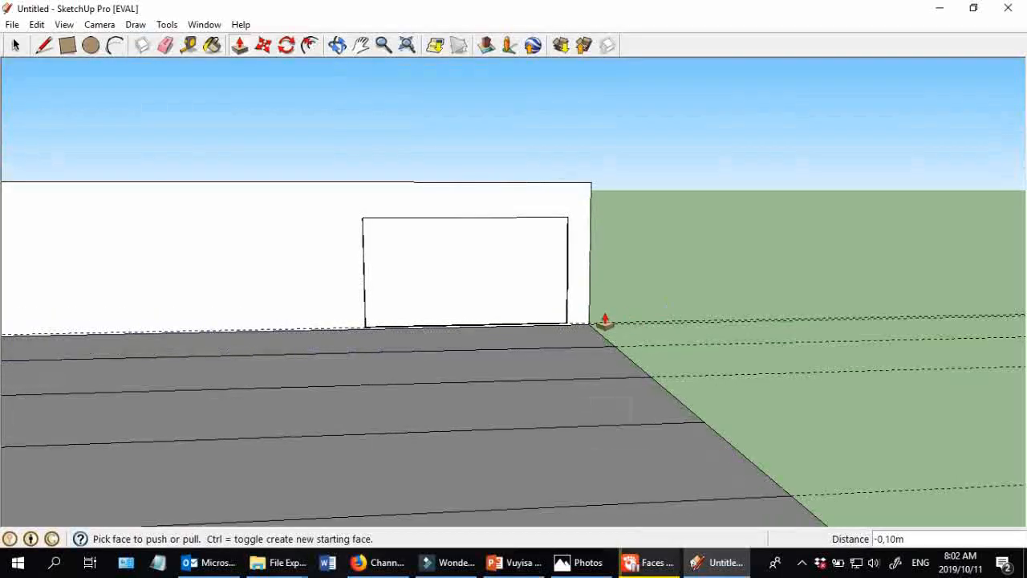
middle_click_drag(502, 282, 484, 293)
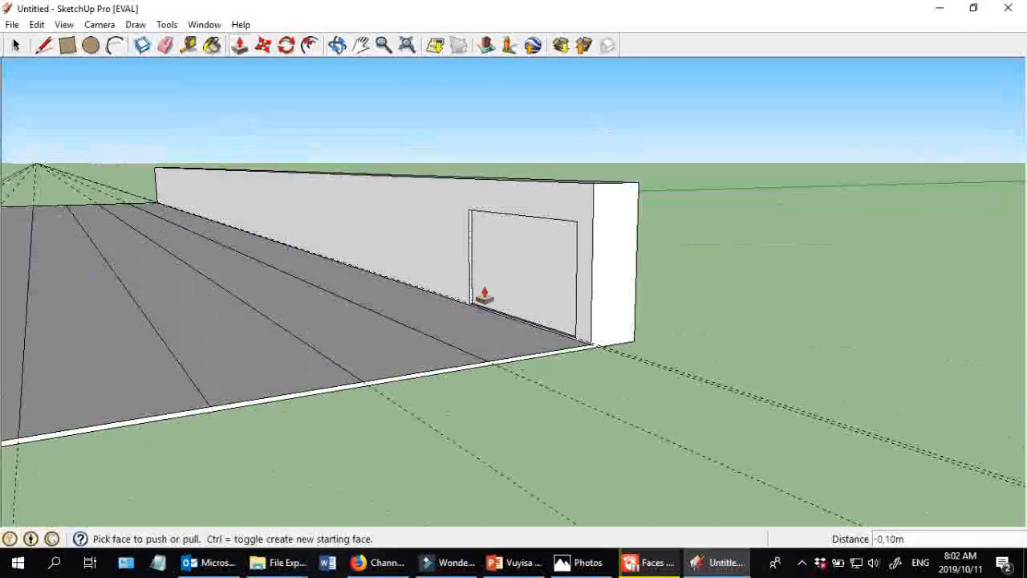
- Pull the recessed rectangle back out until it is flush with the wall's inner face
scroll(509, 321, "down", 2)
scroll(499, 273, "up", 3)
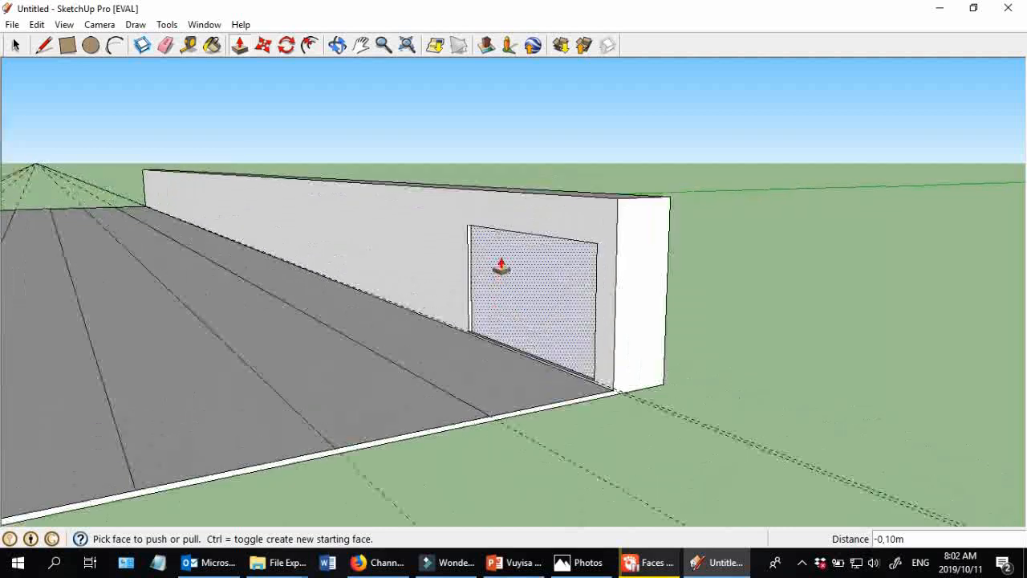
middle_click_drag(499, 275, 561, 288)
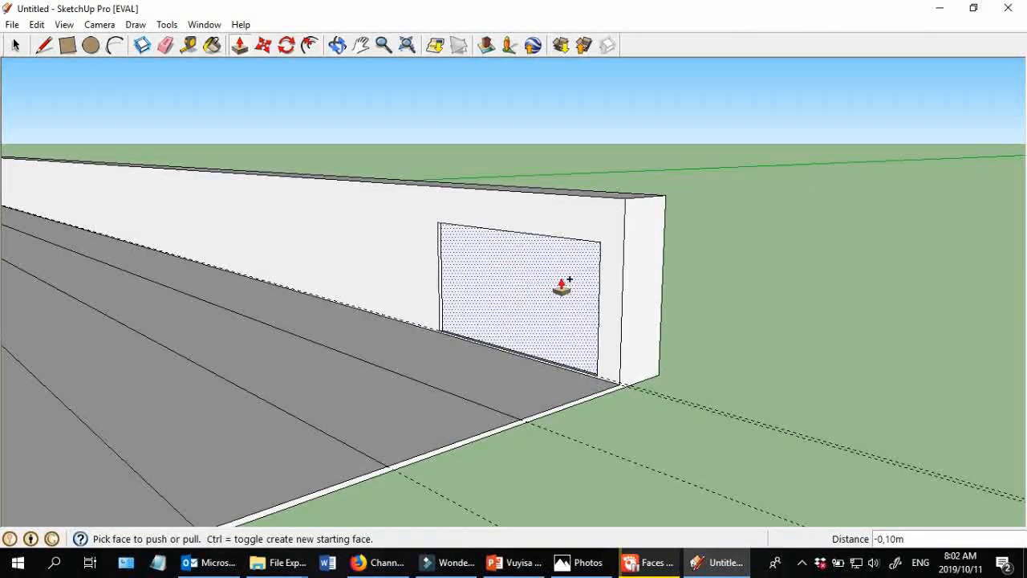
left_click(561, 286)
scroll(561, 286, "up", 3)
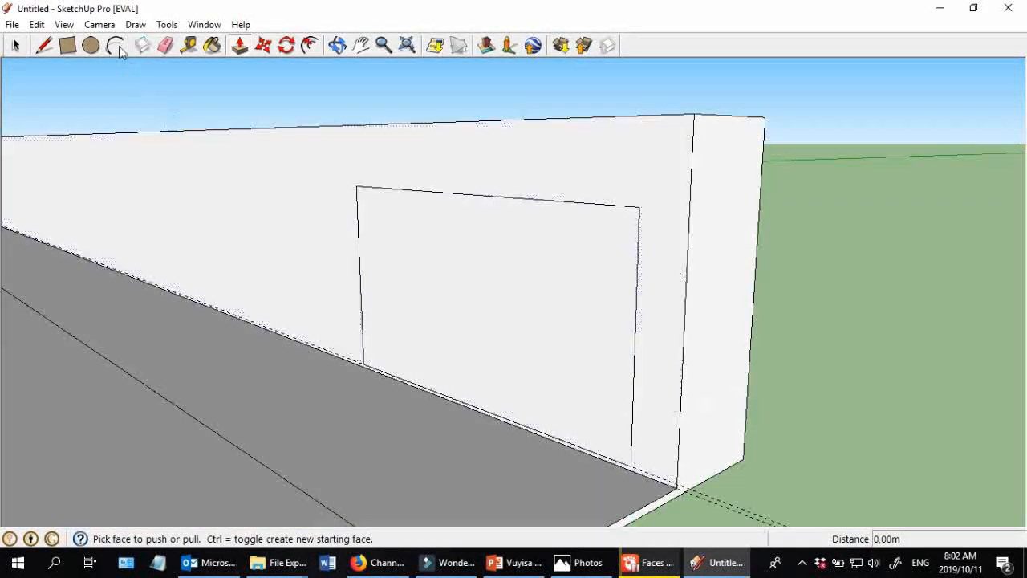
left_click(15, 45)
scroll(555, 311, "down", 2)
scroll(498, 282, "up", 2)
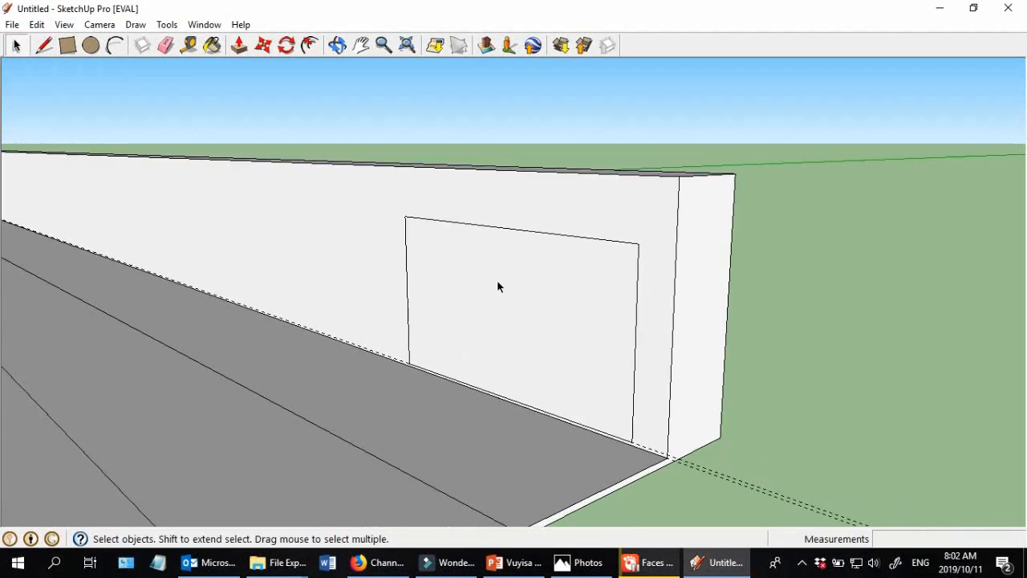
middle_click_drag(674, 429, 548, 358)
left_click(548, 358)
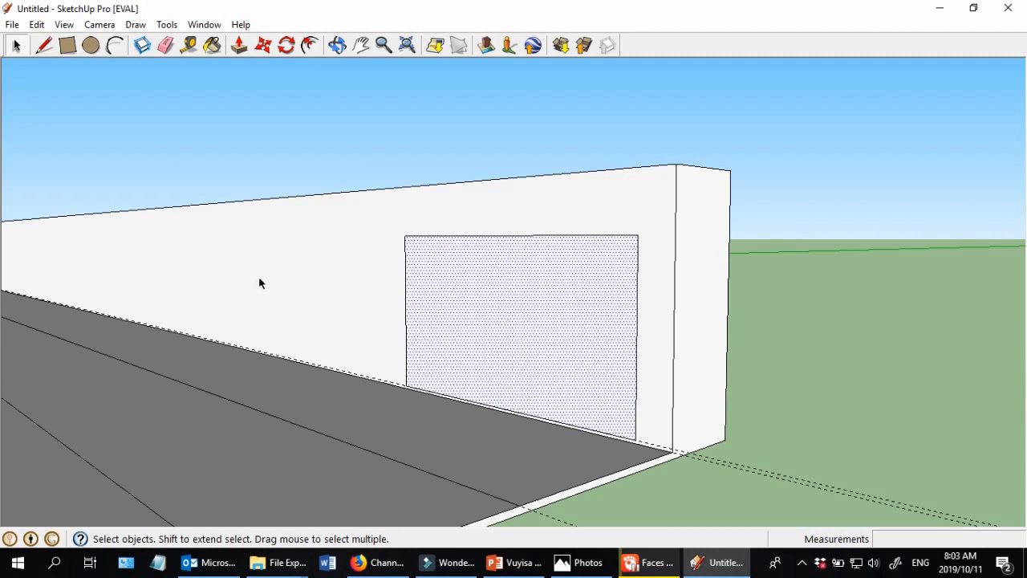
scroll(656, 237, "down", 2)
scroll(790, 303, "down", 2)
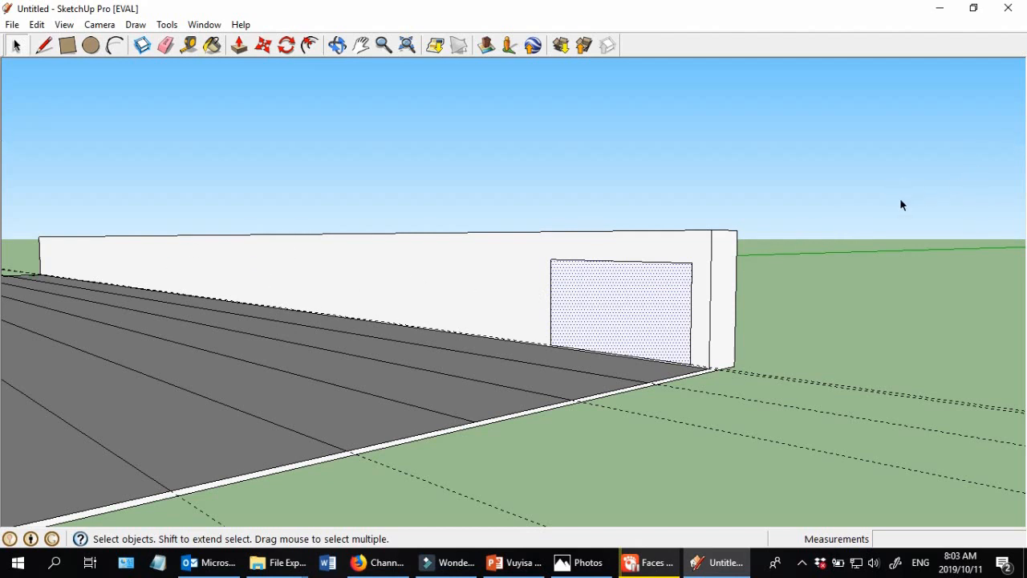
key("m")
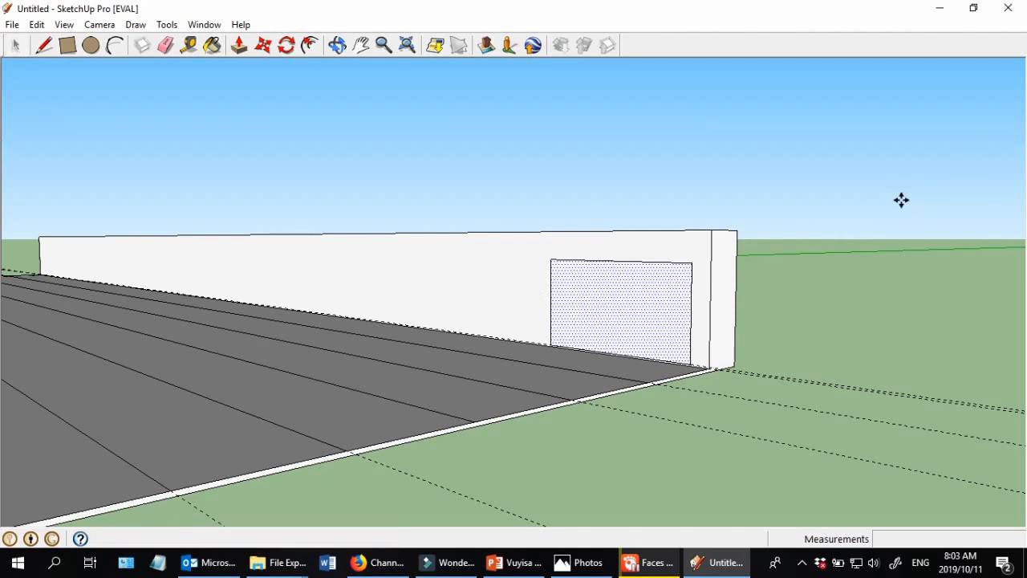
key("ctrl+v")
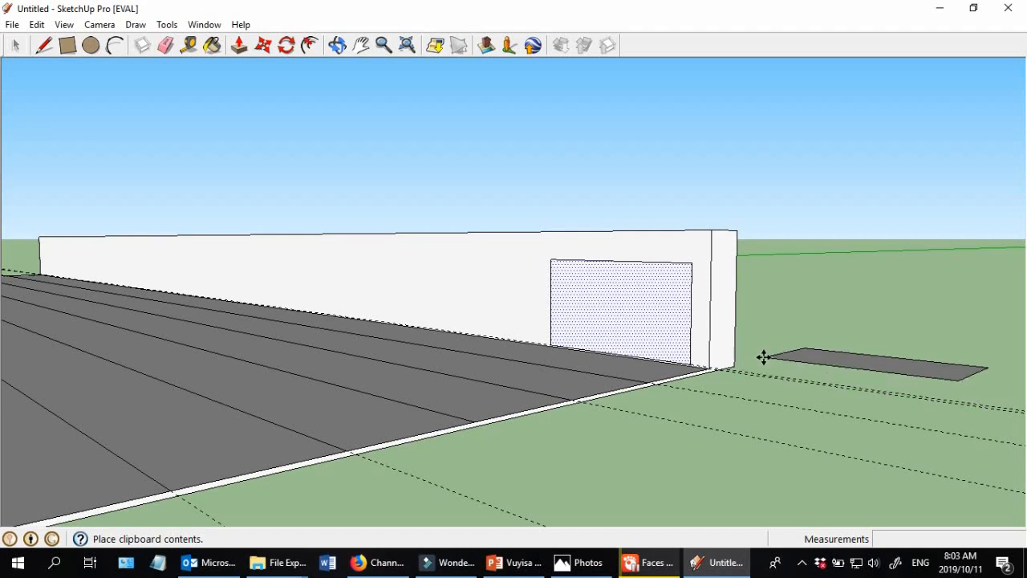
key("Escape")
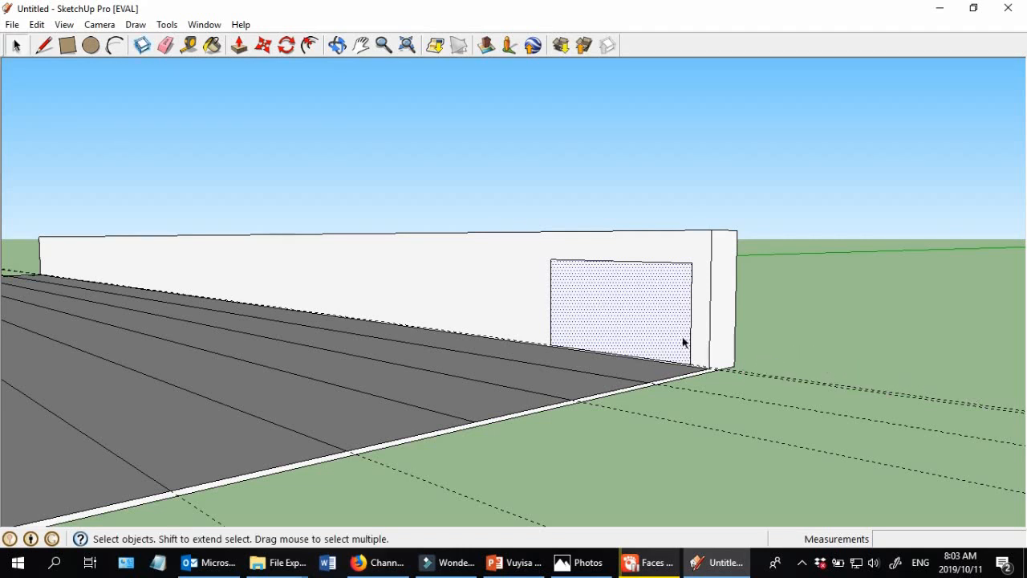
- Try to select the rectangle and its outline with the All Connected option, and clear the selection
scroll(662, 328, "up", 1)
right_click(604, 305)
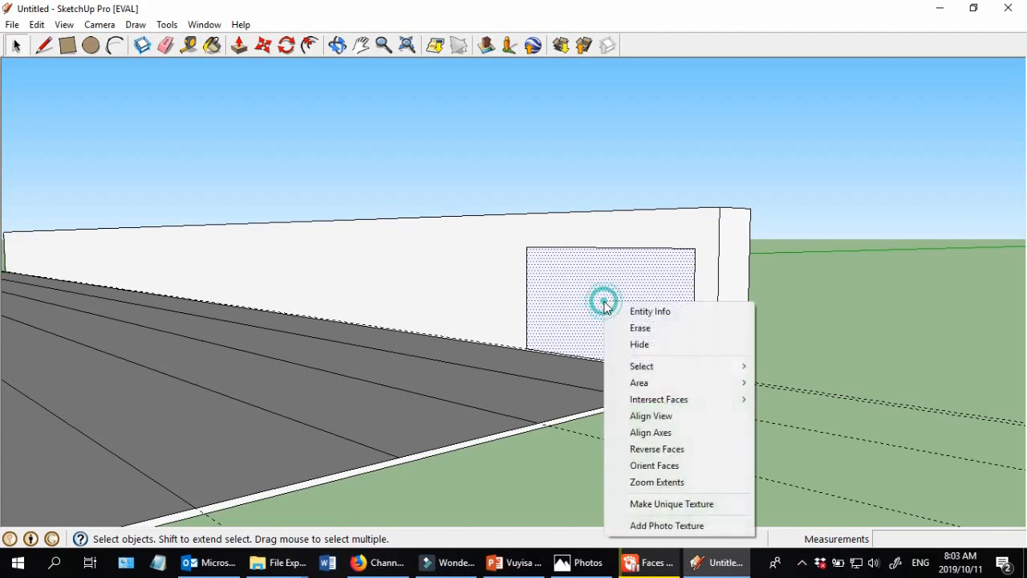
mouse_move(706, 371)
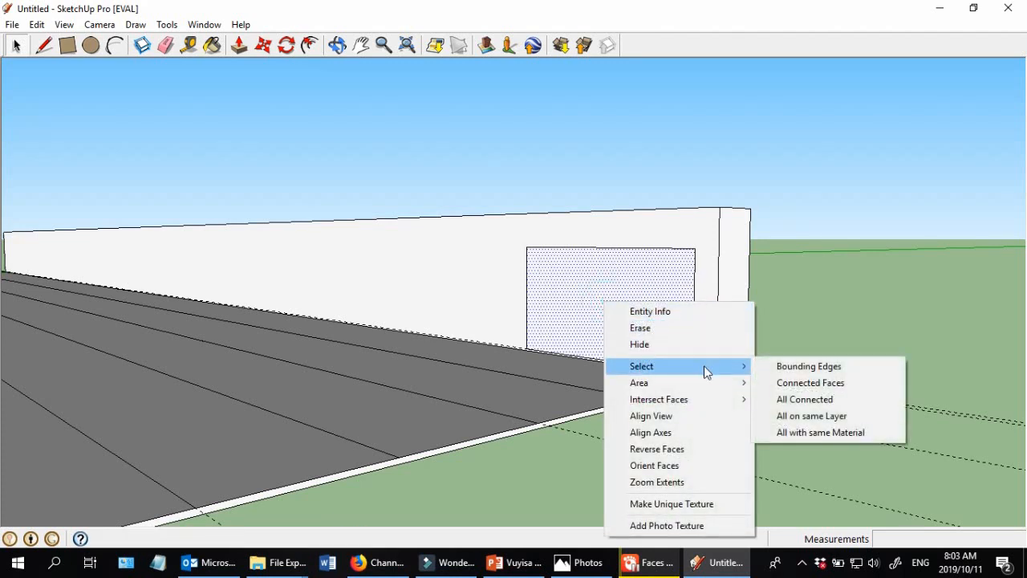
left_click(822, 403)
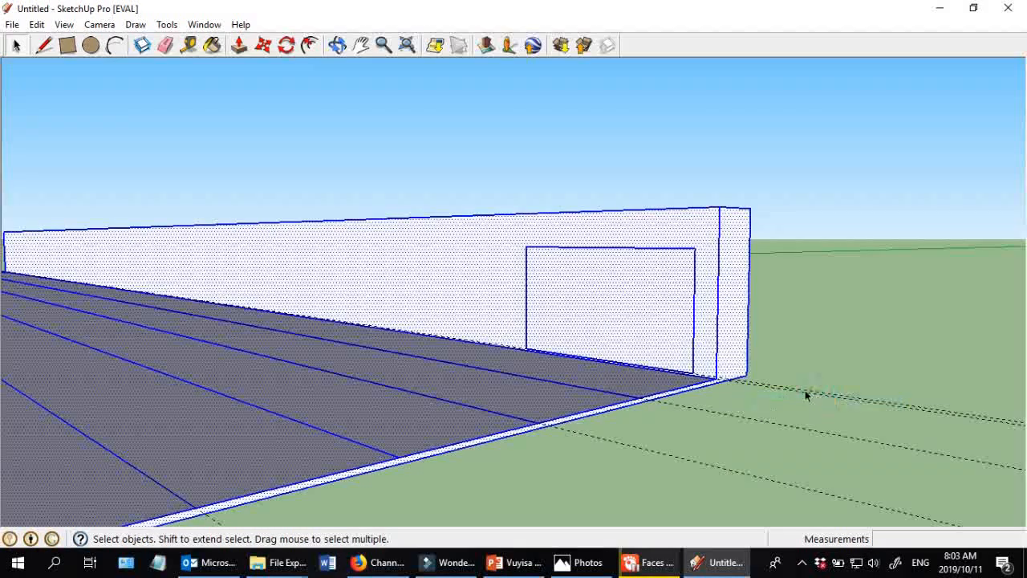
left_click(772, 352)
- Select the rectangle's face on the wall together with its bounding edges
right_click(621, 317)
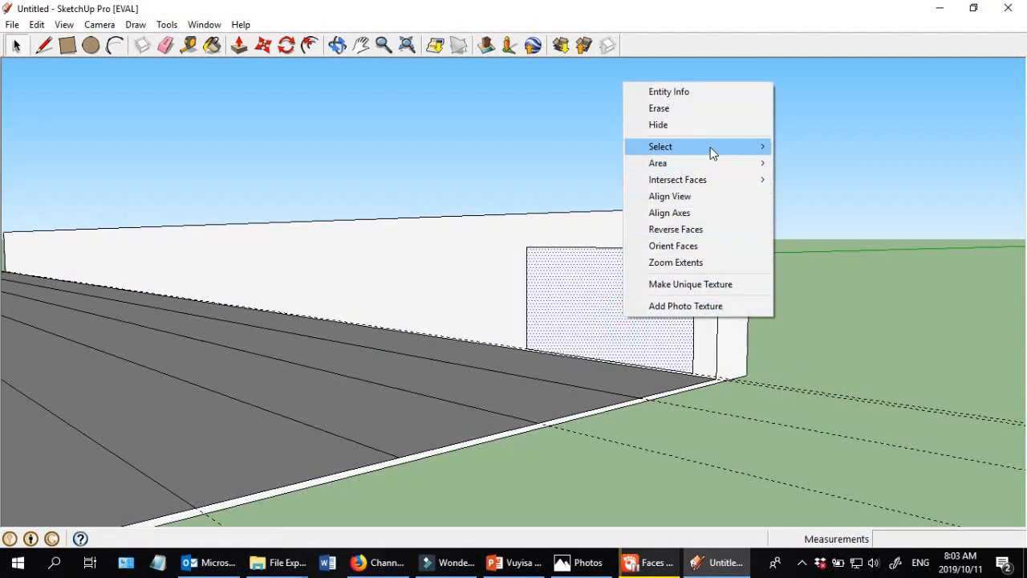
mouse_move(731, 146)
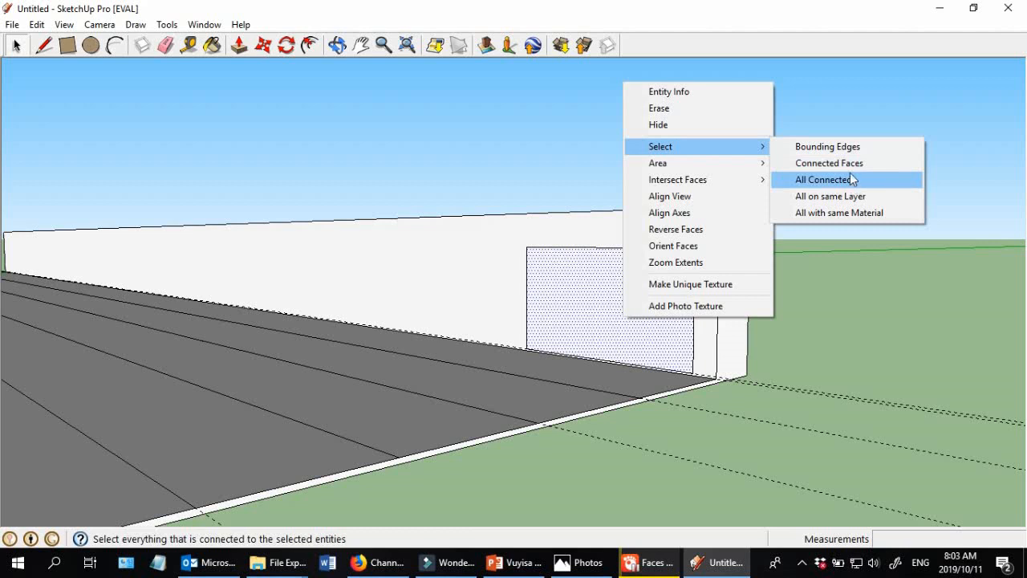
left_click(849, 150)
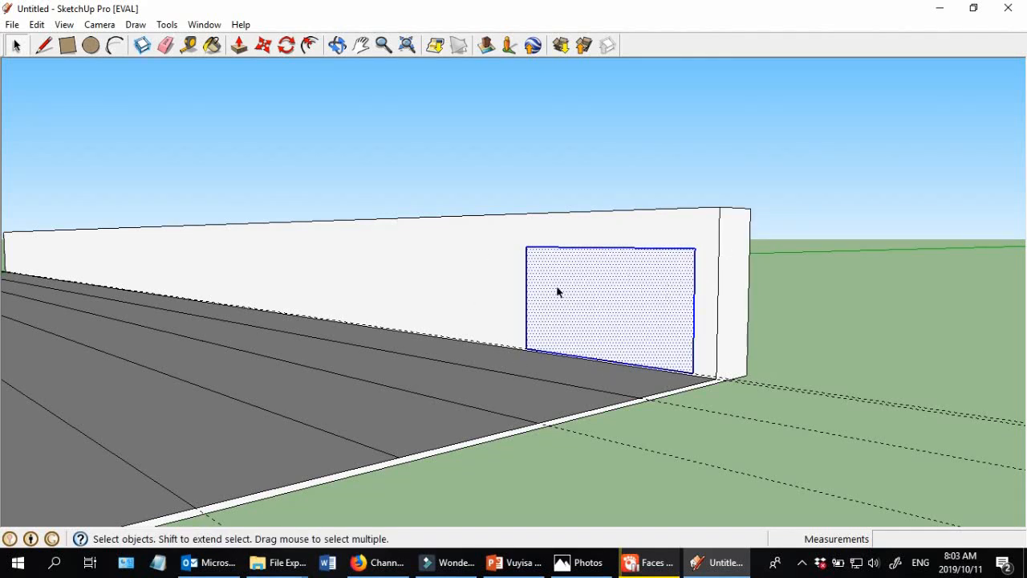
right_click(656, 306)
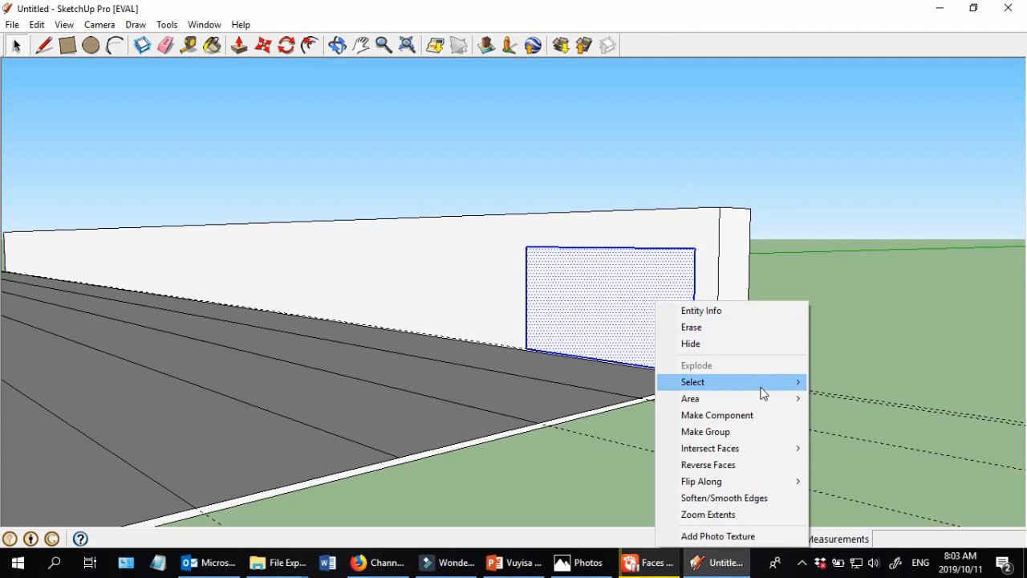
mouse_move(770, 382)
left_click(850, 383)
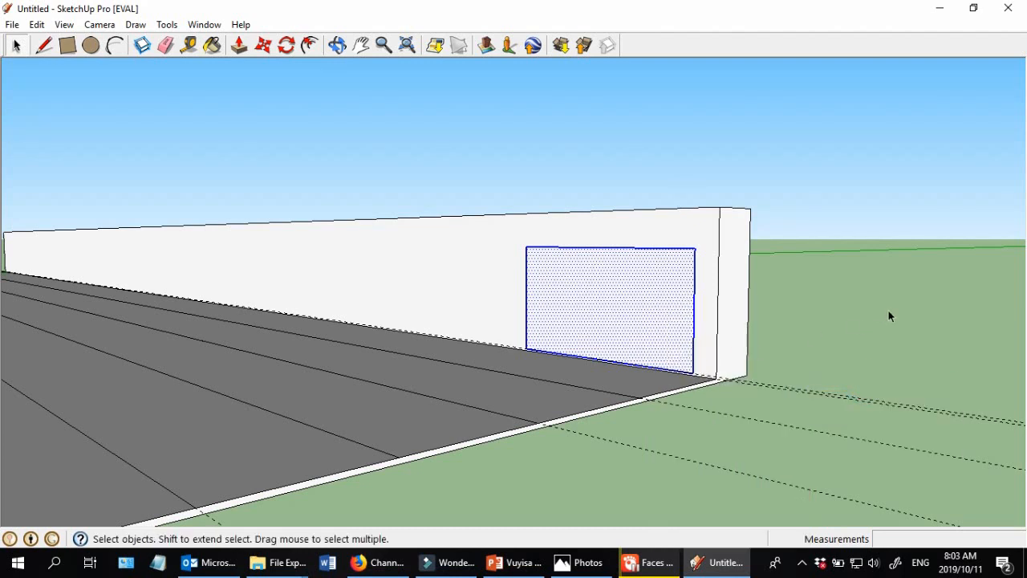
- Copy the selected rectangle and place the copy farther along the wall's inner face, with its lower corner on the guide line
key("m")
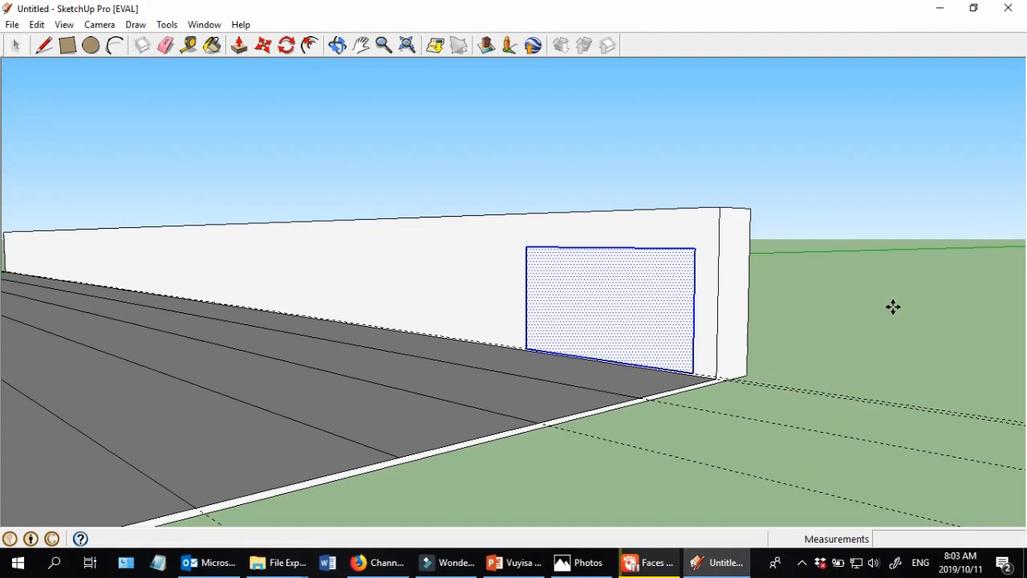
key("ctrl+v")
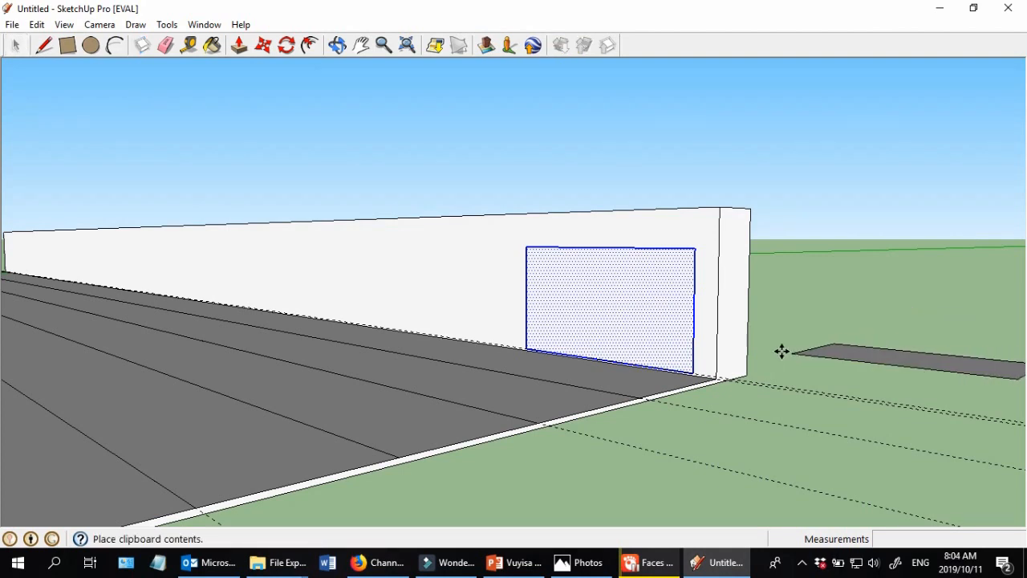
scroll(781, 352, "down", 2)
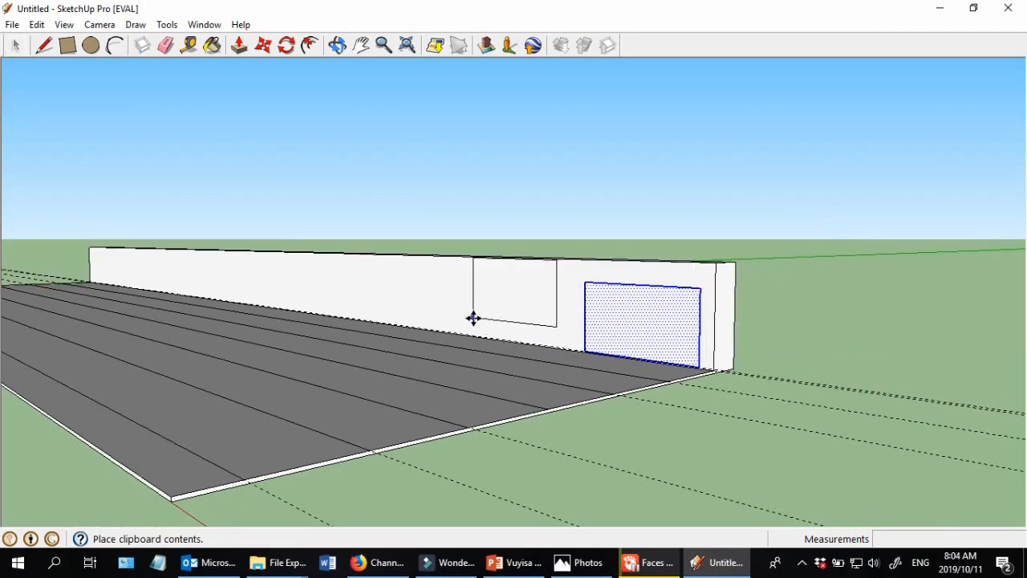
scroll(474, 318, "up", 3)
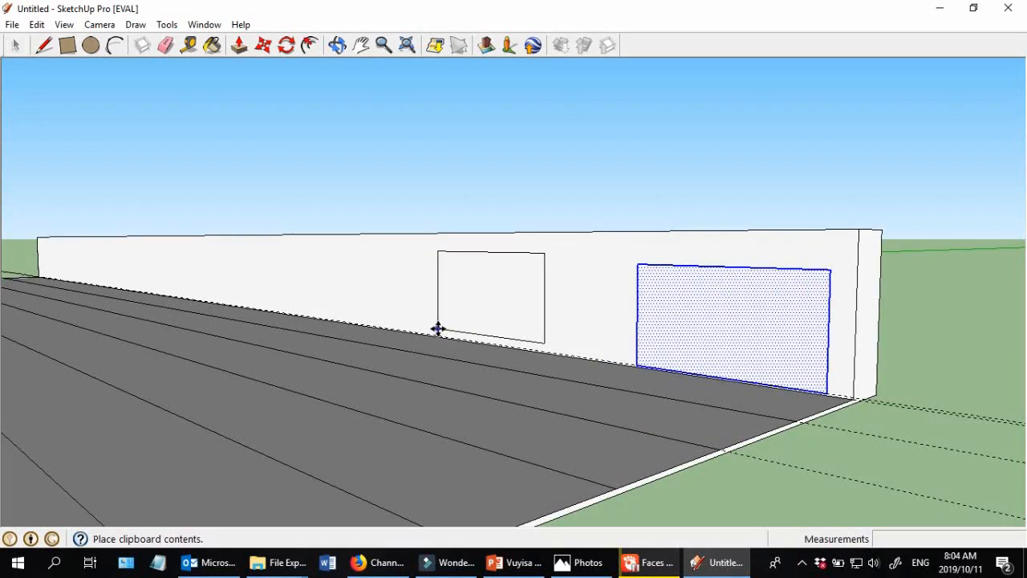
scroll(443, 329, "up", 2)
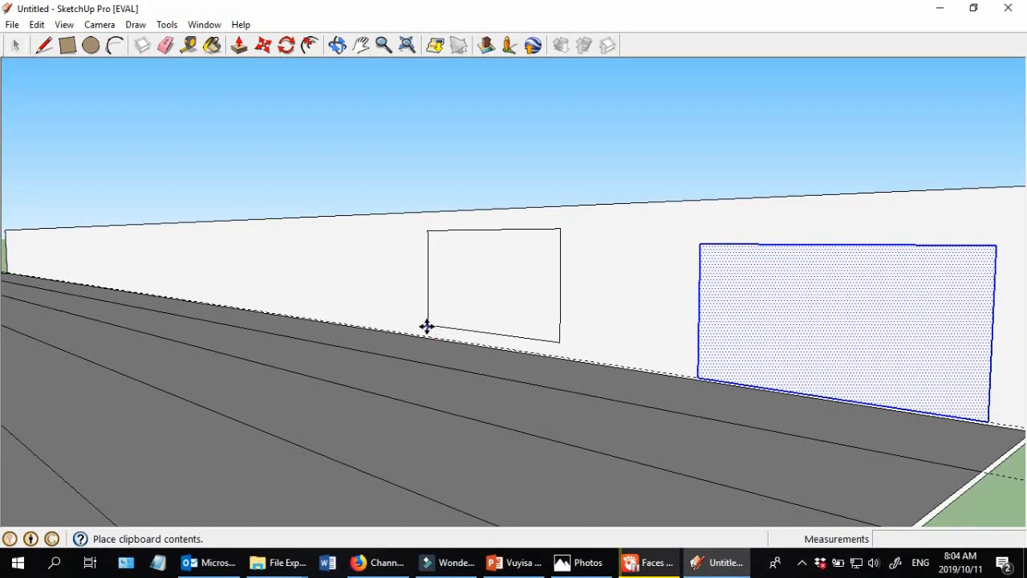
scroll(429, 331, "up", 3)
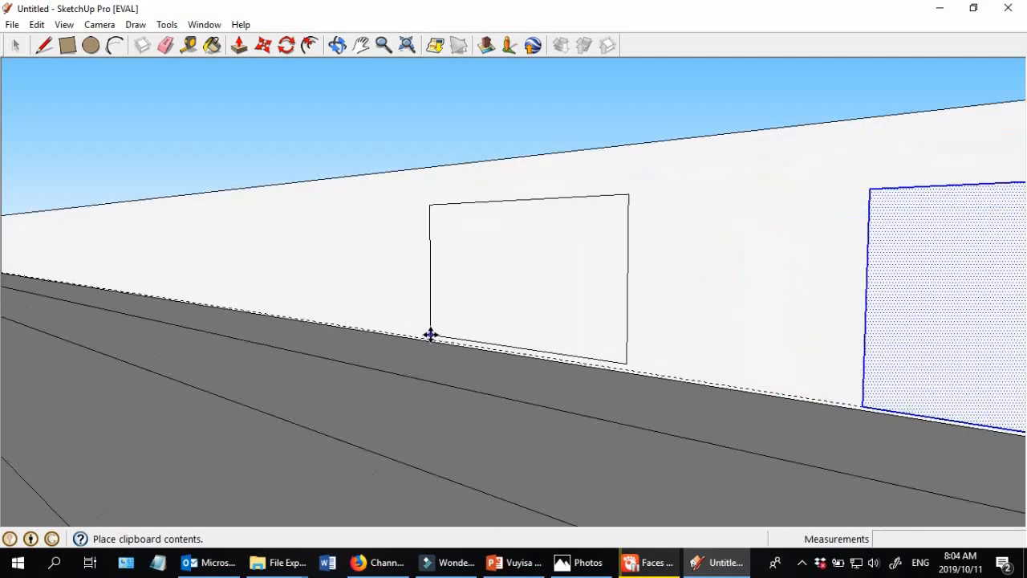
scroll(430, 334, "up", 3)
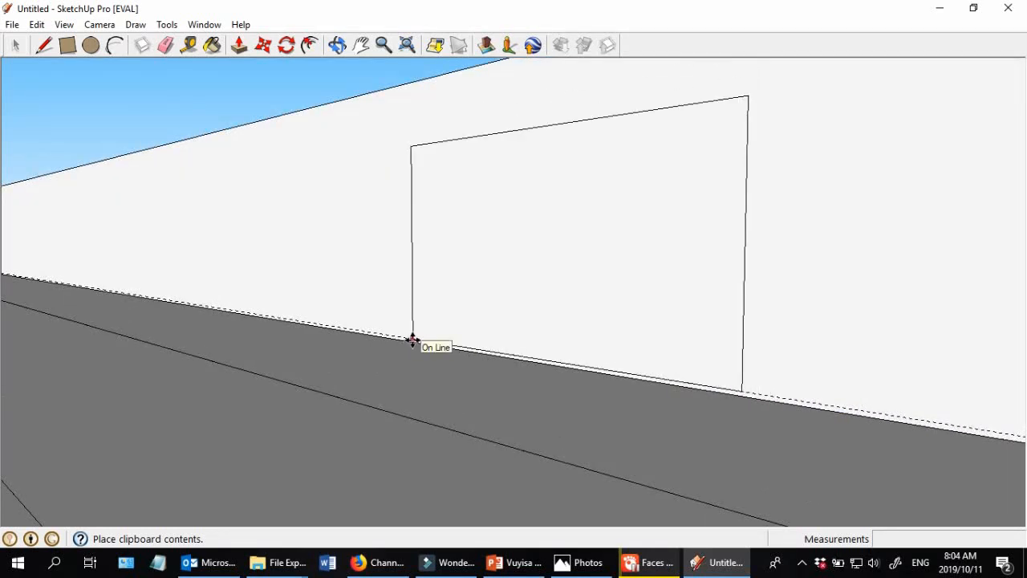
middle_click_drag(411, 341, 412, 339)
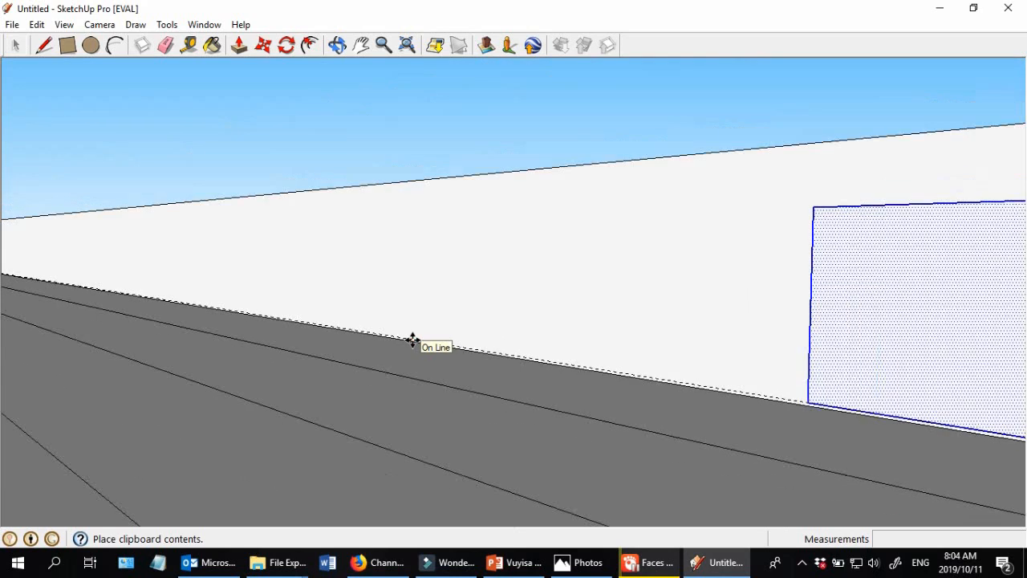
middle_click_drag(486, 346, 706, 351)
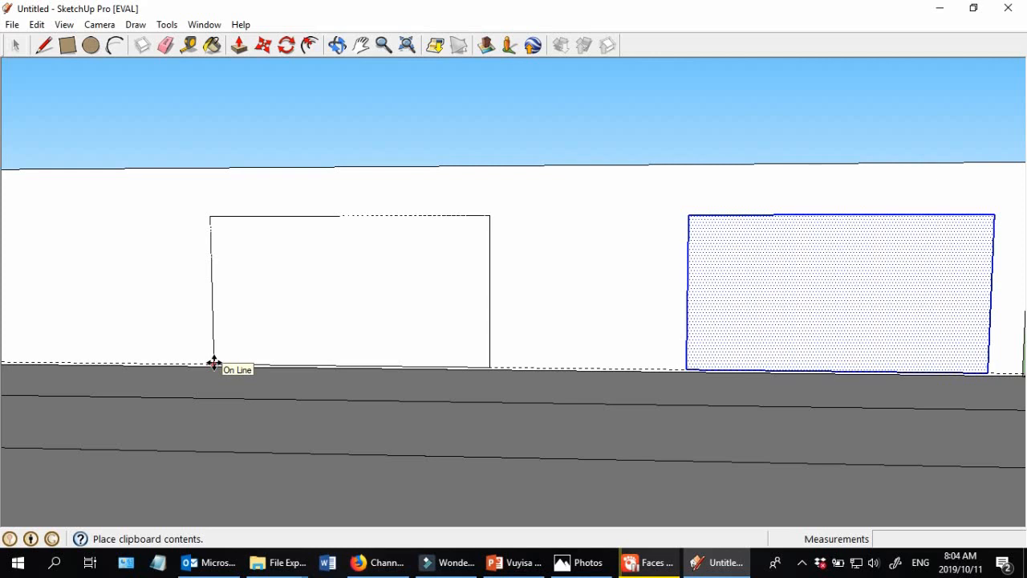
left_click(215, 363)
- Paste a second copy of the rectangle on the wall beyond the first copy, with its base on the guide line
scroll(637, 332, "down", 6)
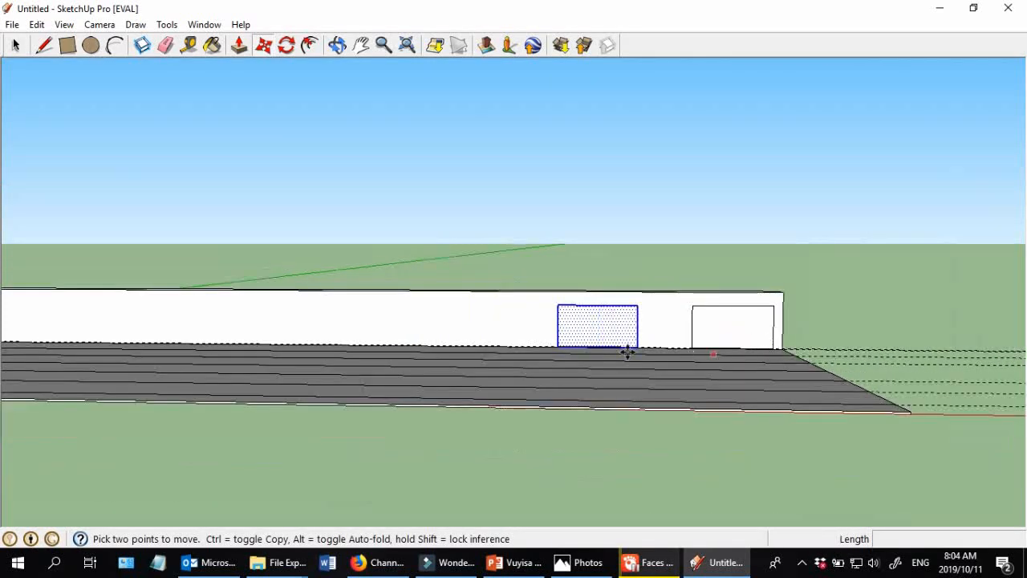
key("ctrl+v")
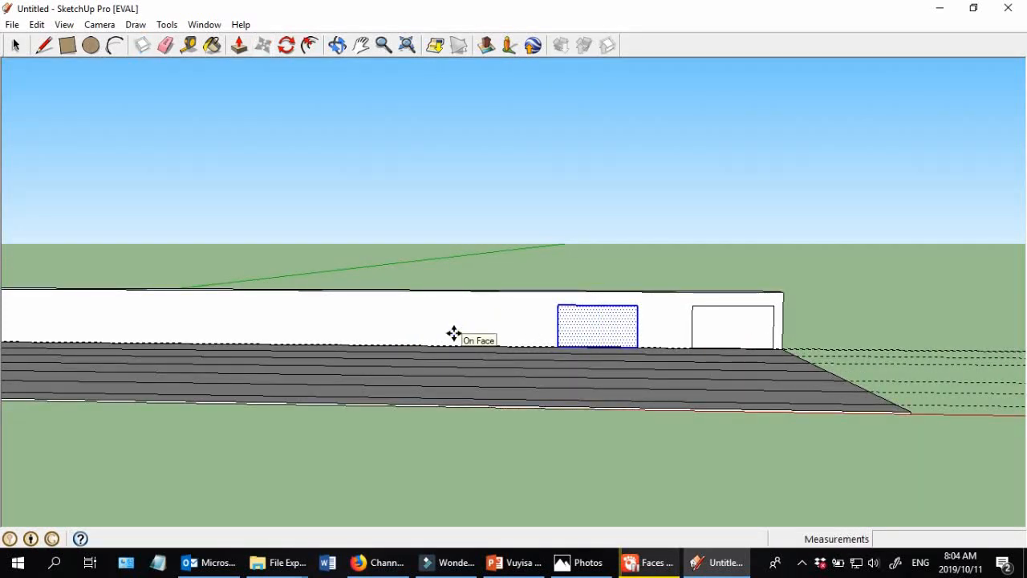
scroll(413, 347, "up", 1)
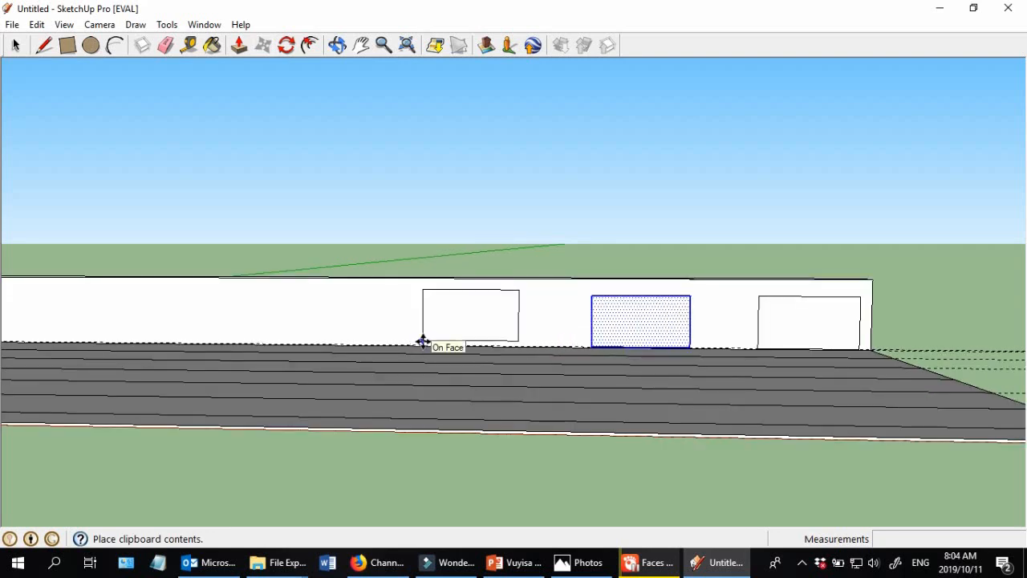
scroll(423, 345, "up", 1)
scroll(423, 345, "up", 1)
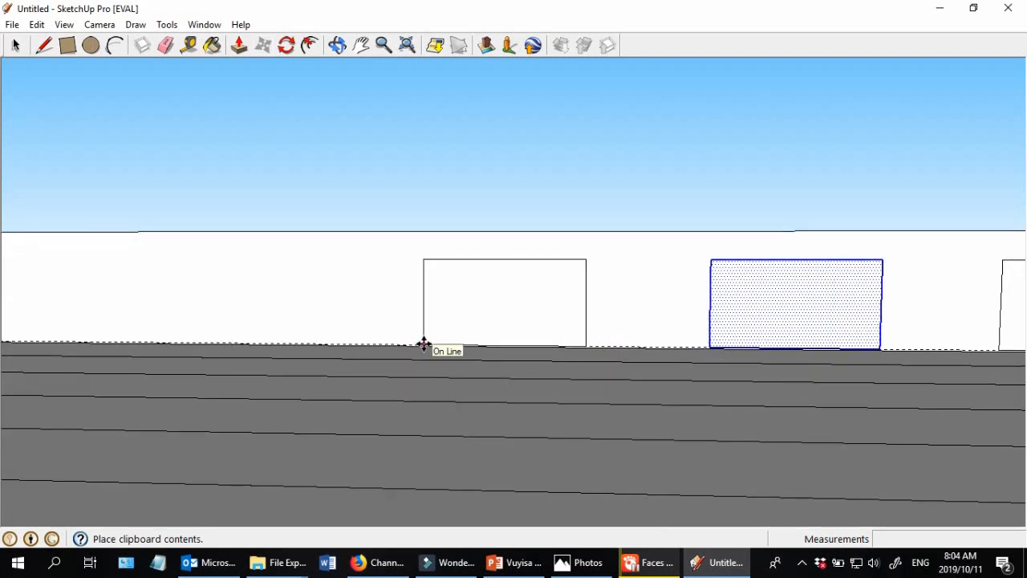
left_click(424, 345)
- Paste a third copy of the rectangle toward the wall's far end, spaced like the others along the guide line
scroll(818, 348, "down", 2)
middle_click_drag(819, 348, 603, 364)
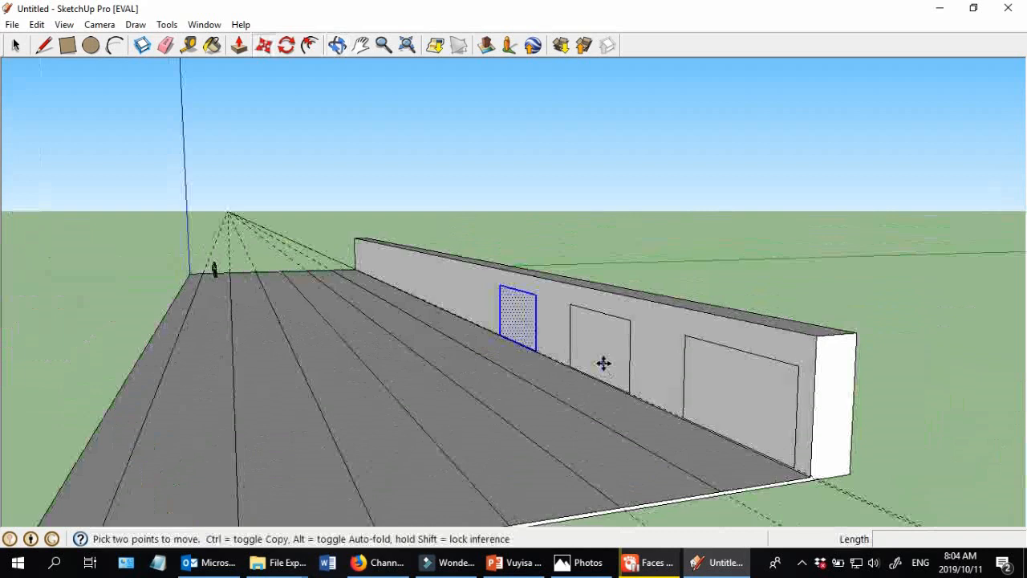
scroll(664, 337, "down", 1)
middle_click_drag(664, 336, 590, 342)
scroll(593, 344, "down", 1)
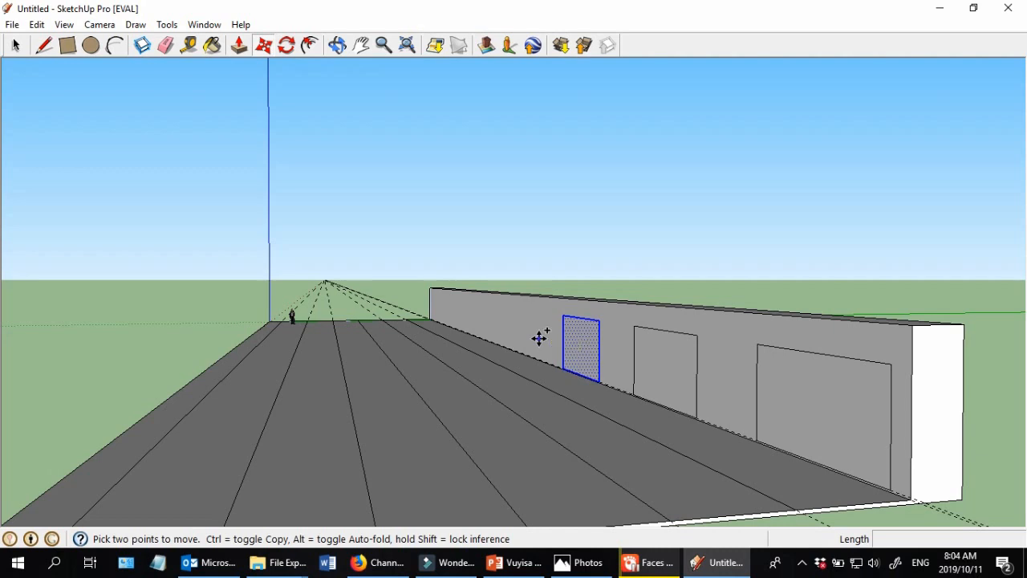
key("ctrl+z")
key("ctrl+v")
scroll(484, 312, "up", 5)
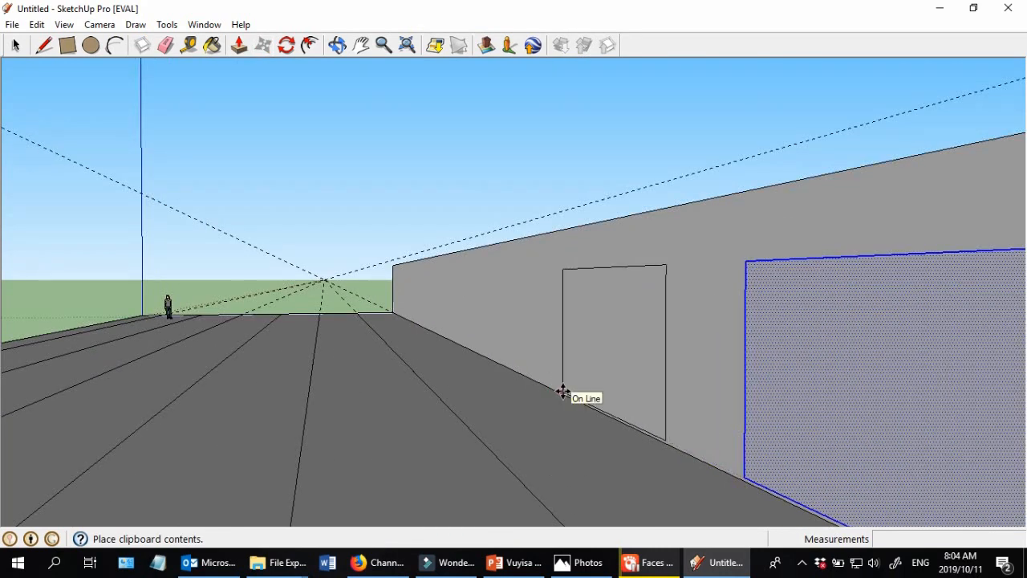
scroll(497, 350, "up", 3)
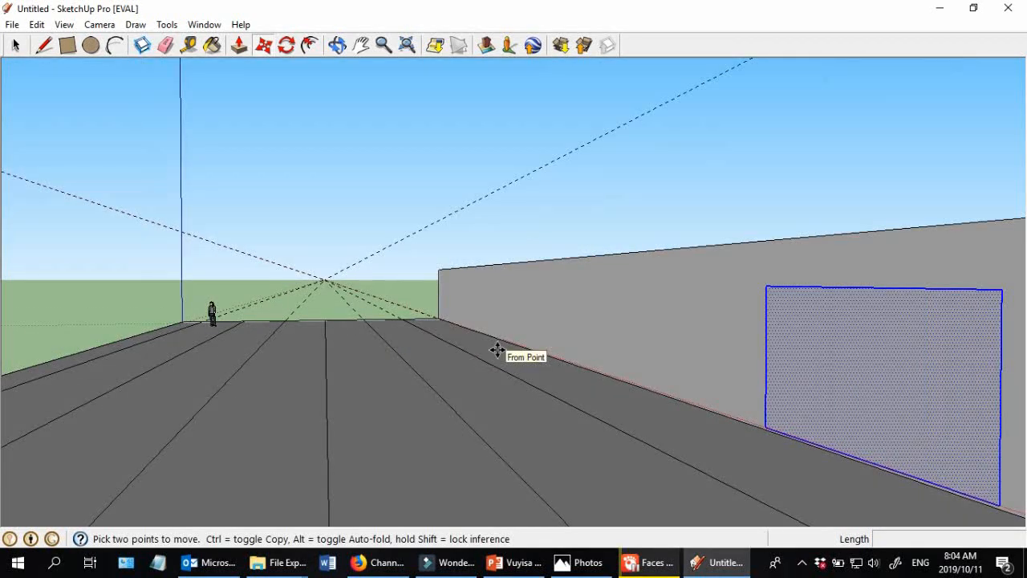
scroll(498, 350, "down", 4)
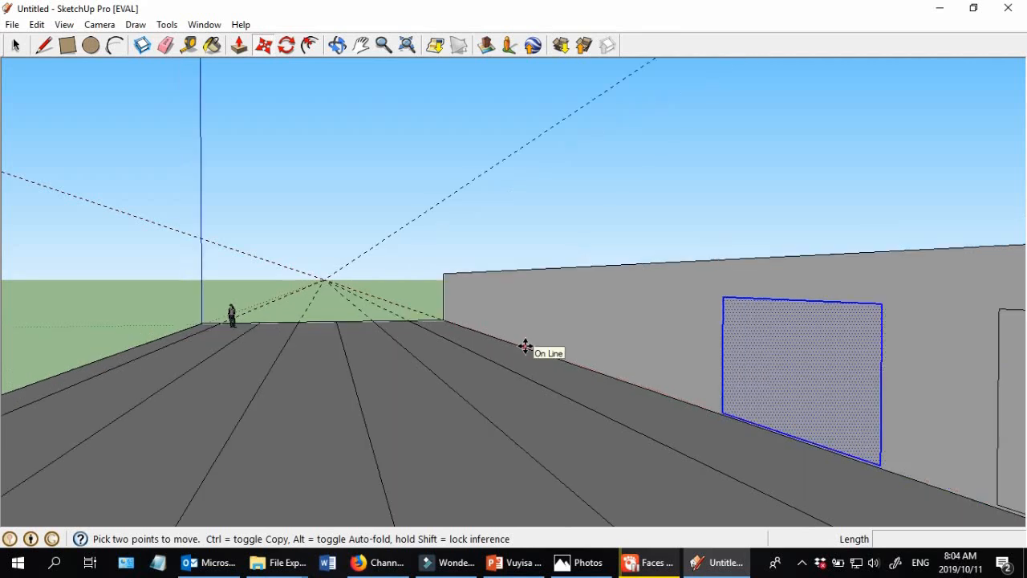
- Deselect the last pasted rectangle and push the nearest rectangle on the wall about 0.10 m inward
scroll(611, 356, "down", 2)
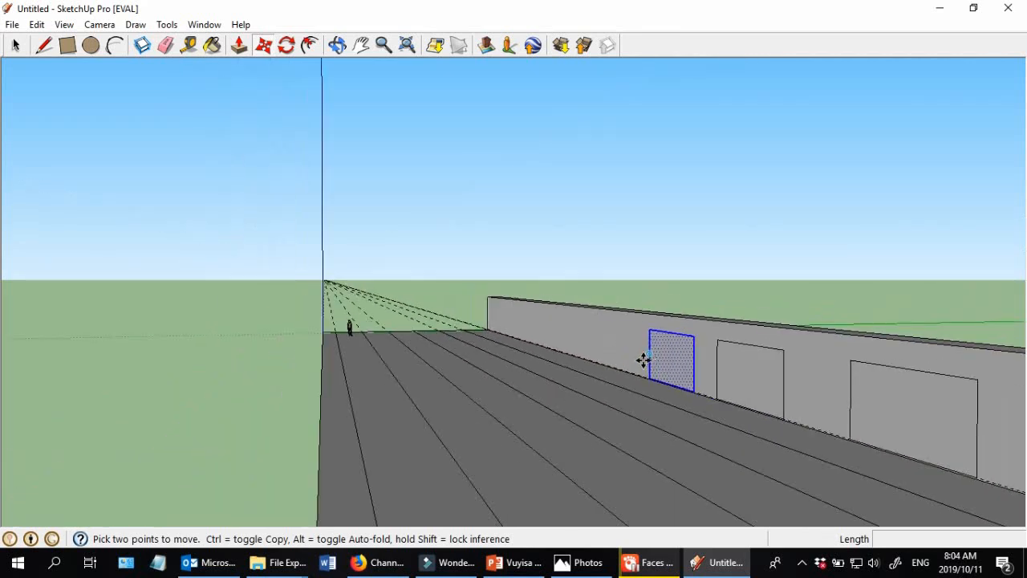
scroll(648, 372, "down", 2)
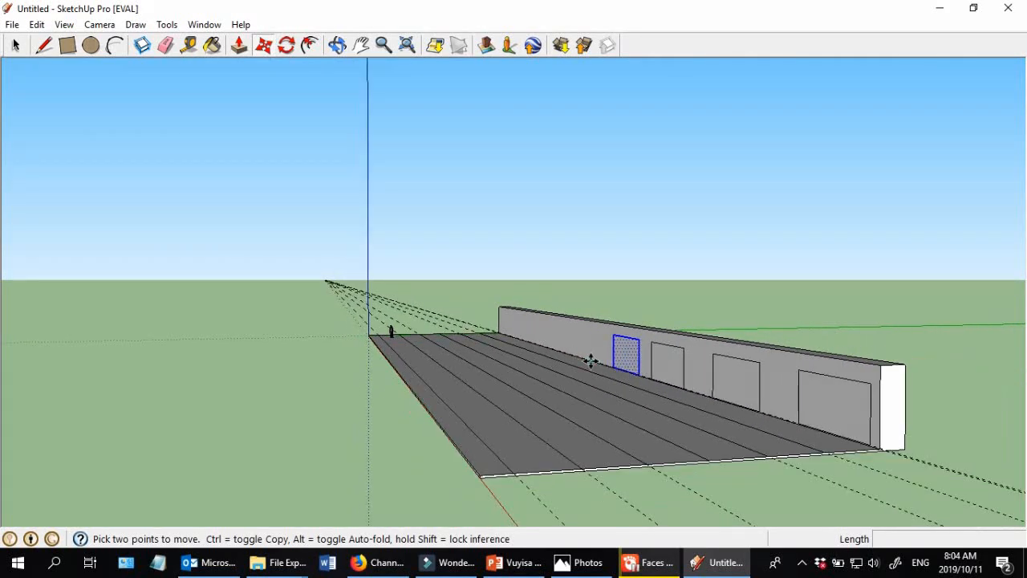
middle_click_drag(820, 404, 832, 378)
scroll(832, 380, "up", 3)
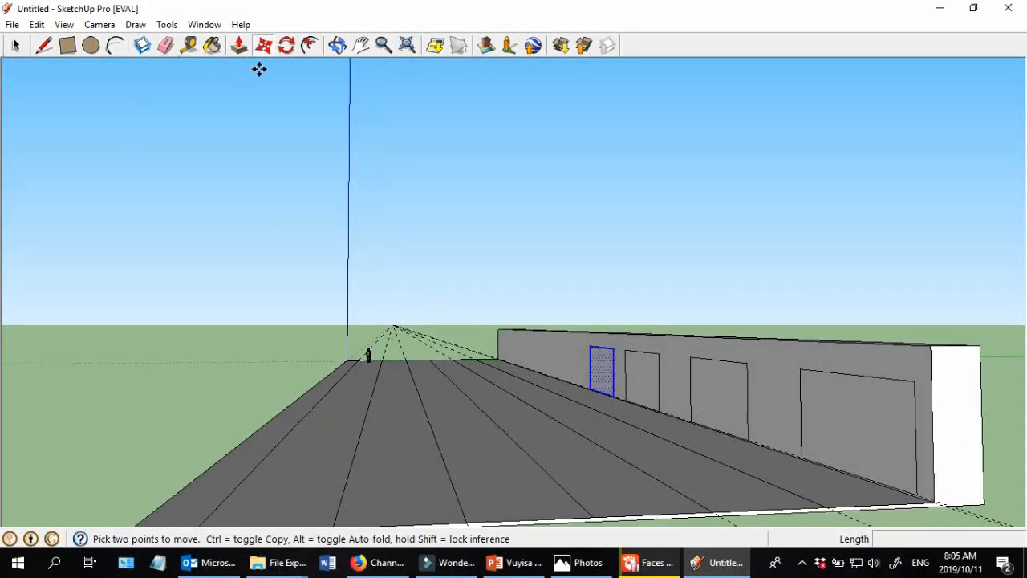
left_click(238, 49)
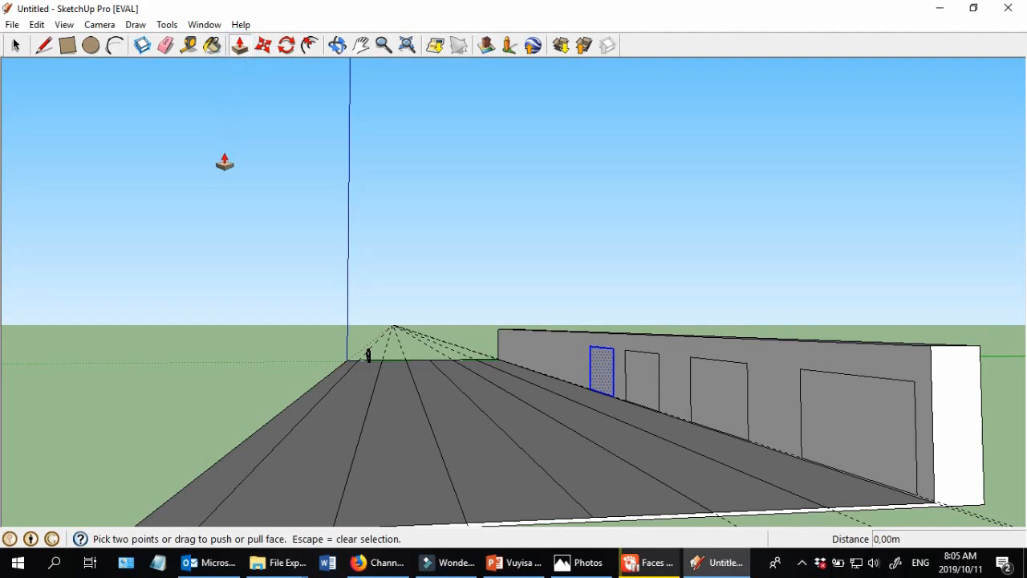
key("space")
left_click(594, 259)
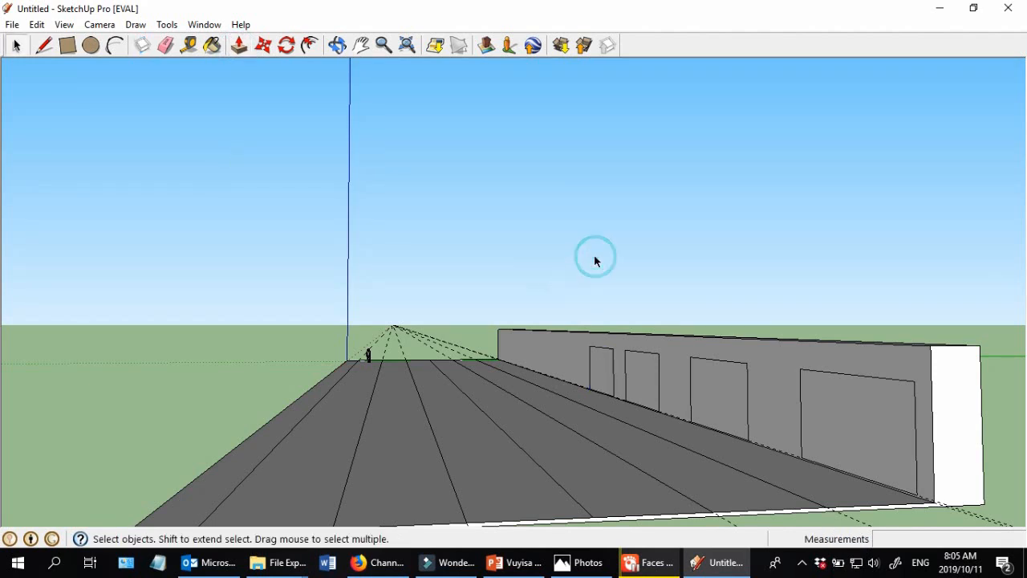
key("p")
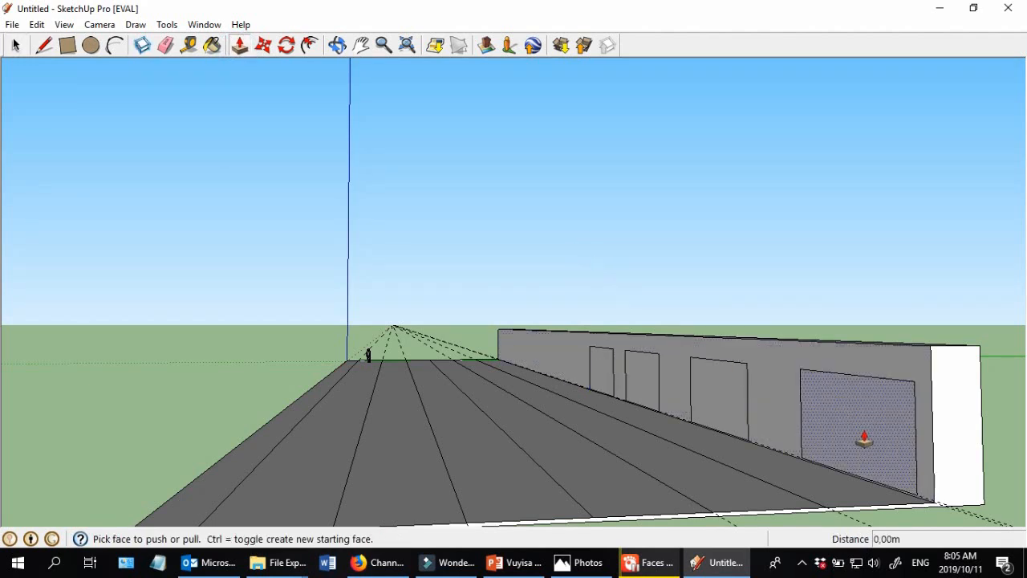
left_click(864, 440)
left_click_drag(864, 439, 873, 438)
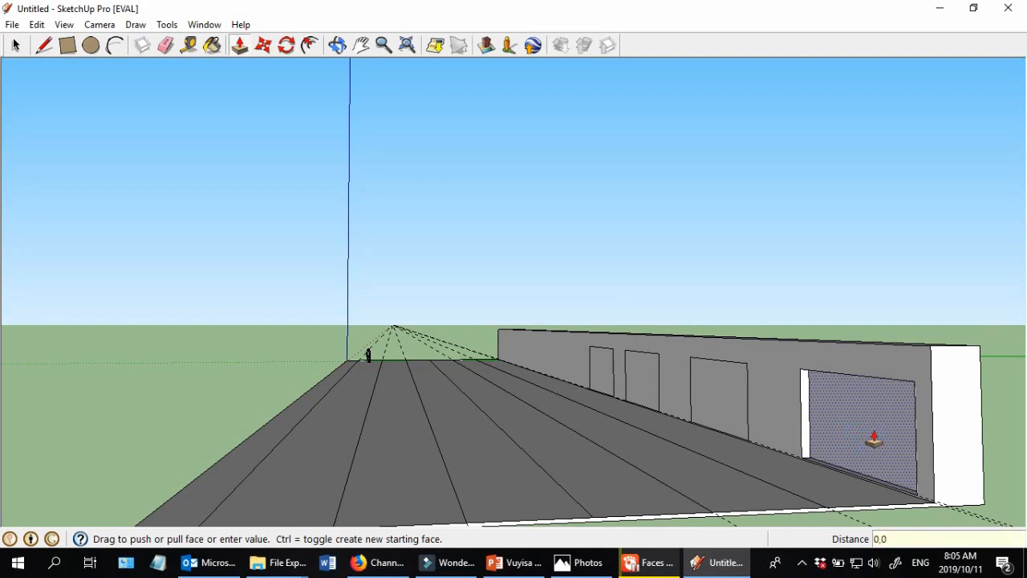
left_click(873, 438)
scroll(872, 435, "up", 5)
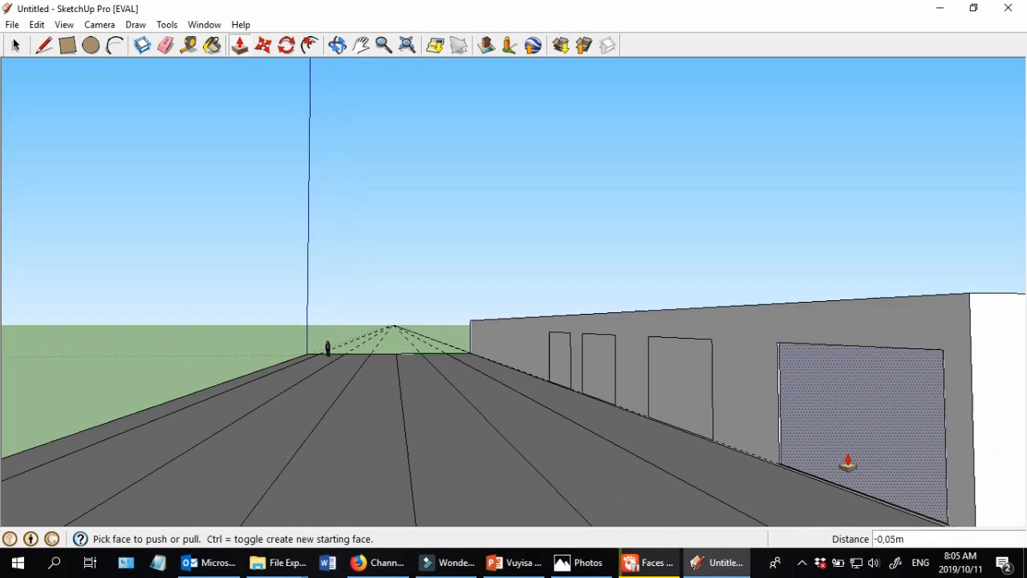
left_click(820, 441)
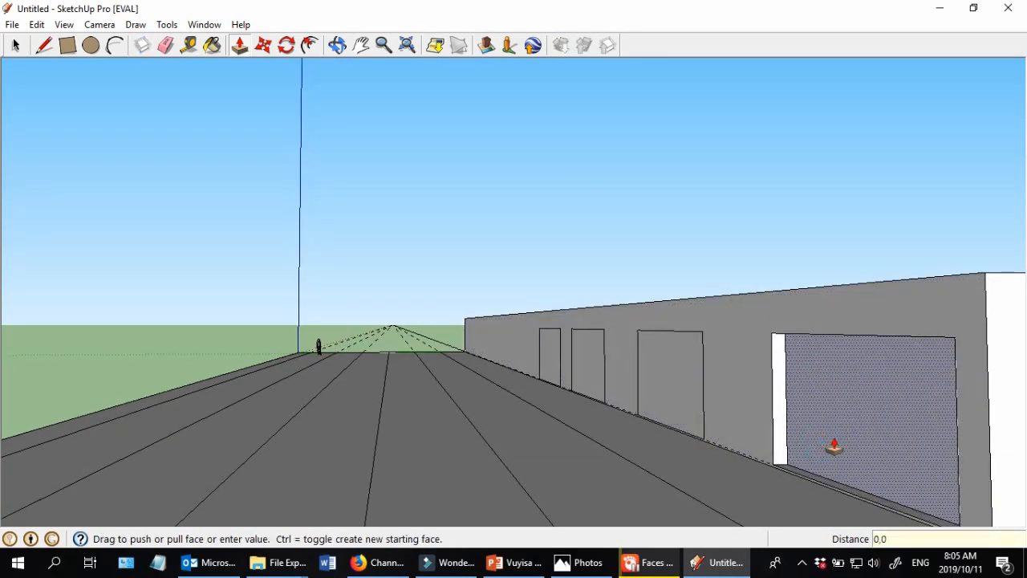
left_click(831, 444)
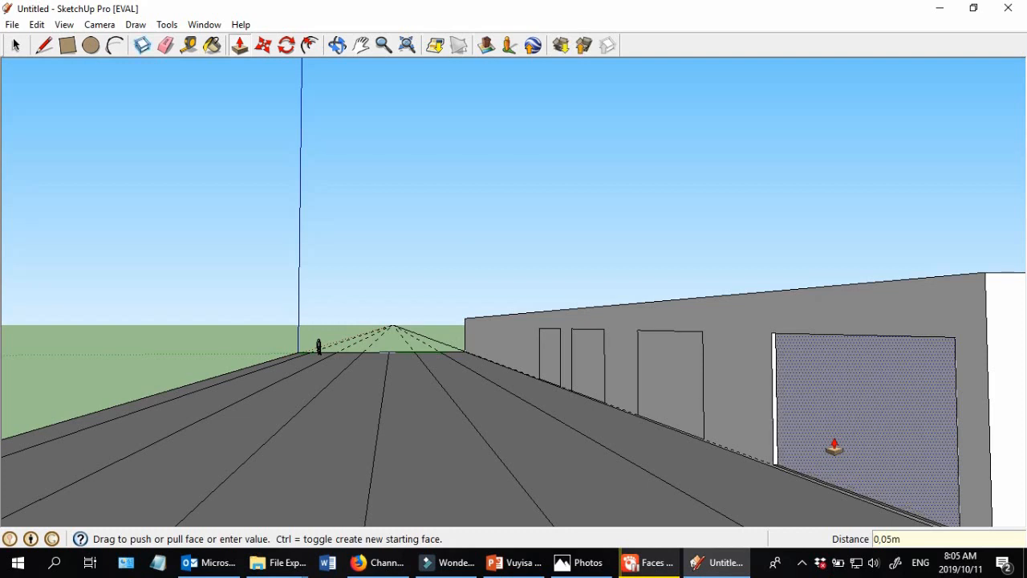
- Push the other three rectangles on the wall inward 0.10 m, matching the depth of the nearest recess
left_click(664, 381)
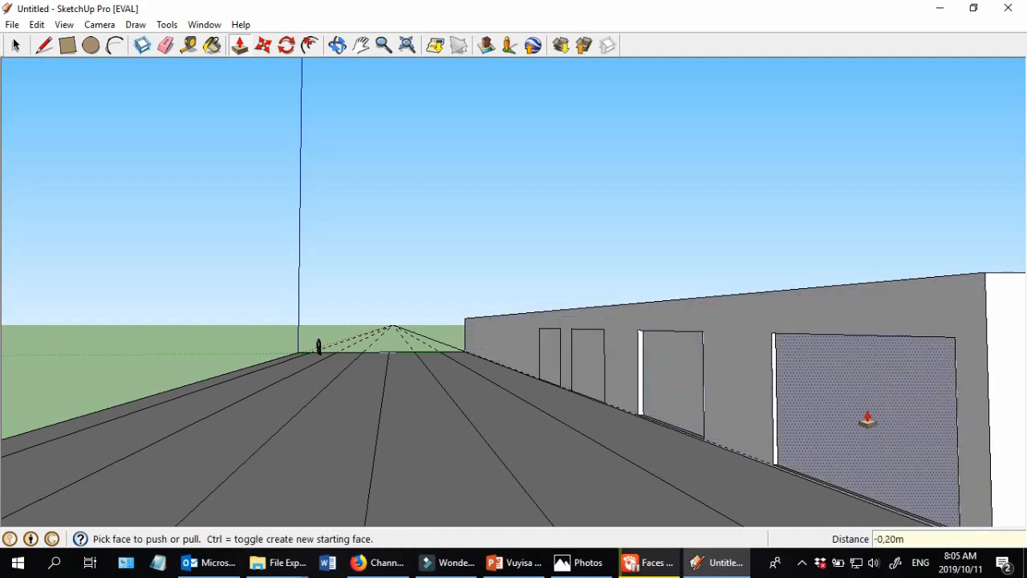
left_click(680, 395)
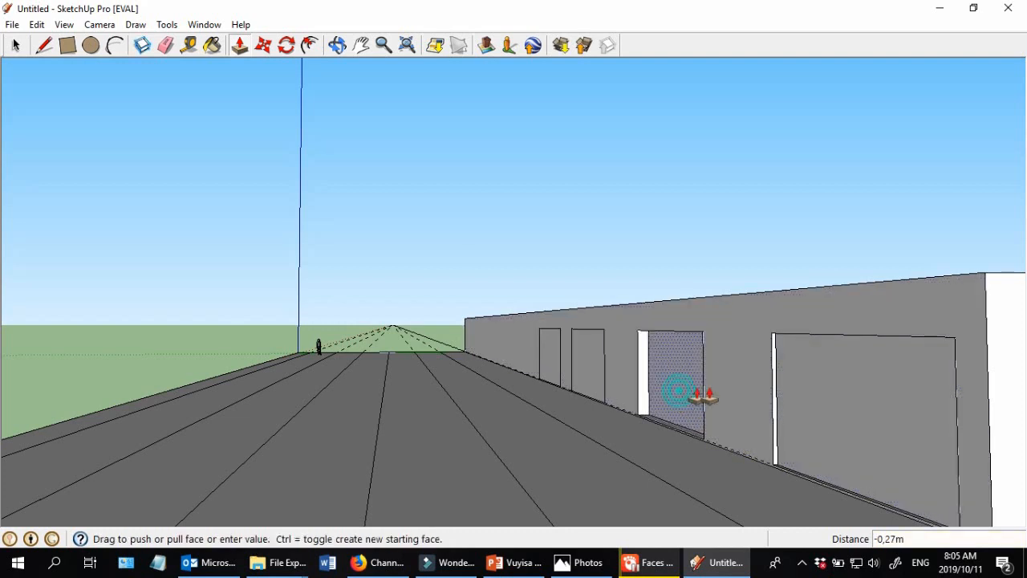
left_click(814, 427)
left_click(584, 374)
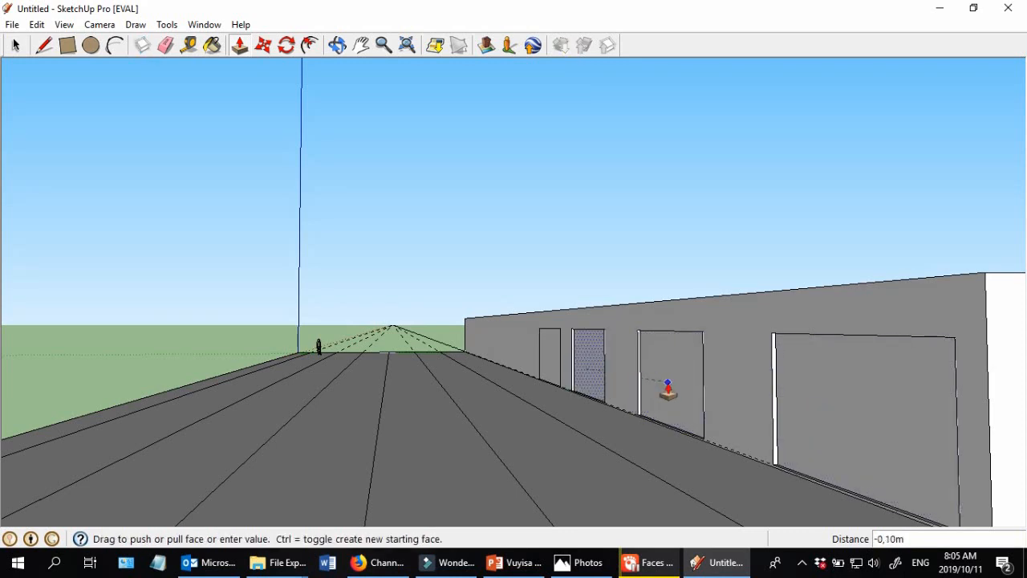
left_click(667, 391)
left_click(552, 365)
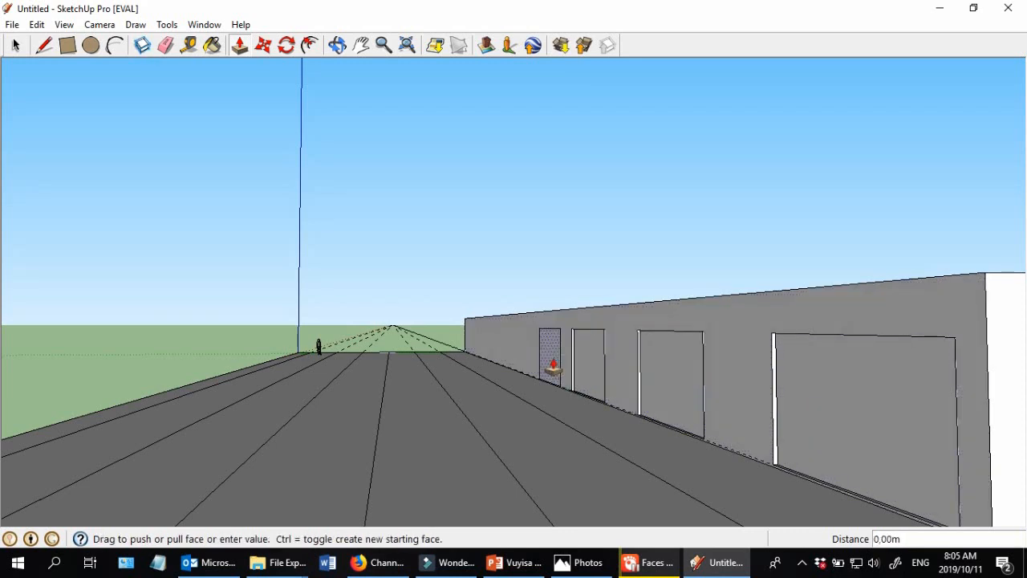
left_click(685, 392)
- Pull the wall's long outer face away from the slab by about 9.31 m to thicken it into a block
scroll(615, 403, "down", 5)
middle_click_drag(614, 401, 742, 377)
scroll(742, 377, "down", 2)
scroll(775, 458, "up", 3)
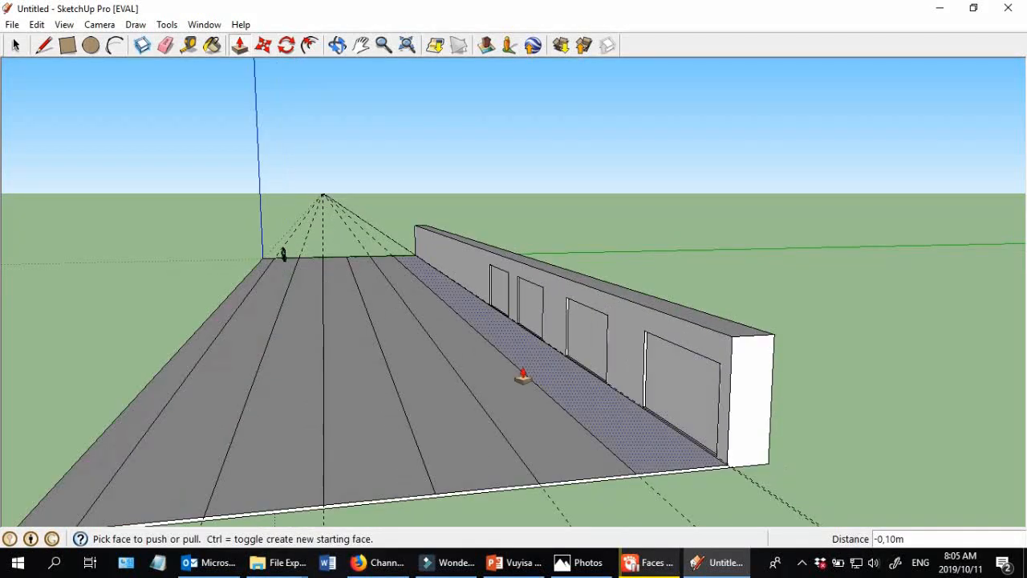
scroll(435, 378, "down", 2)
middle_click_drag(436, 378, 469, 345)
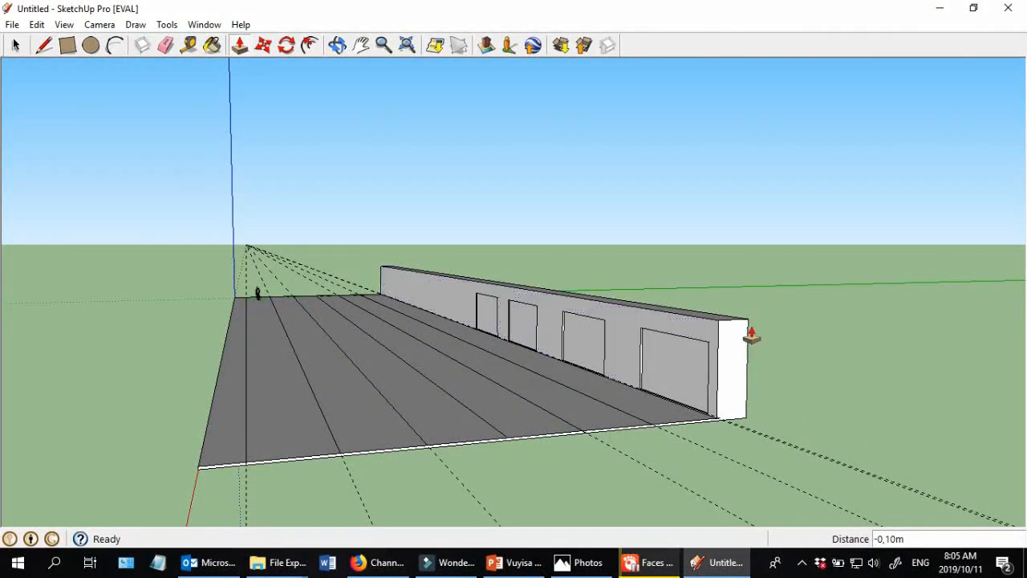
scroll(748, 343, "up", 2)
scroll(747, 343, "down", 1)
middle_click_drag(749, 348, 416, 413)
left_click_drag(416, 413, 756, 447)
middle_click_drag(736, 456, 562, 477)
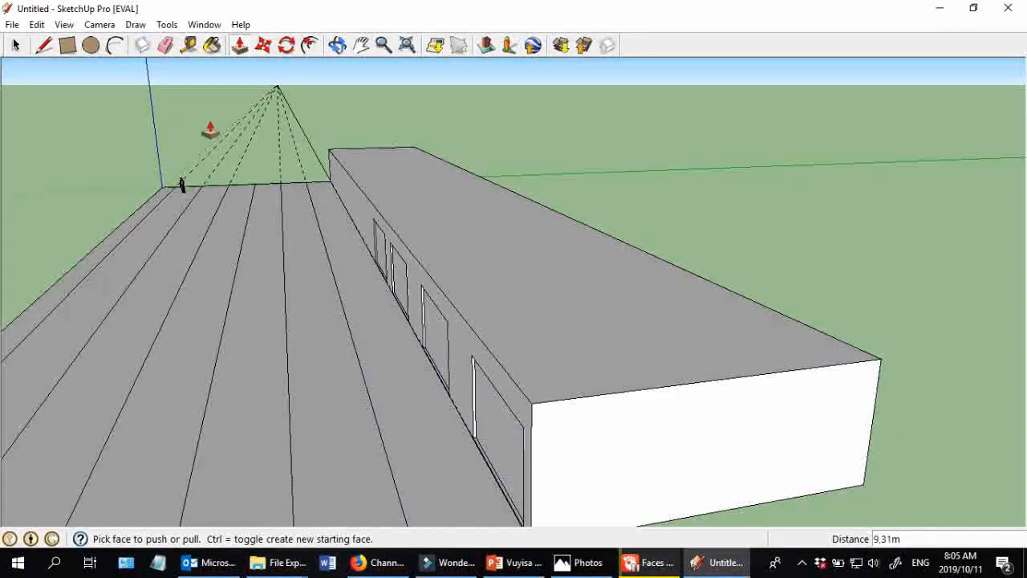
- Extend the block's long outer face away from the slab by about another 14.56 m
scroll(761, 350, "down", 3)
middle_click_drag(760, 349, 516, 305)
left_click_drag(515, 305, 706, 334)
middle_click_drag(659, 351, 477, 441)
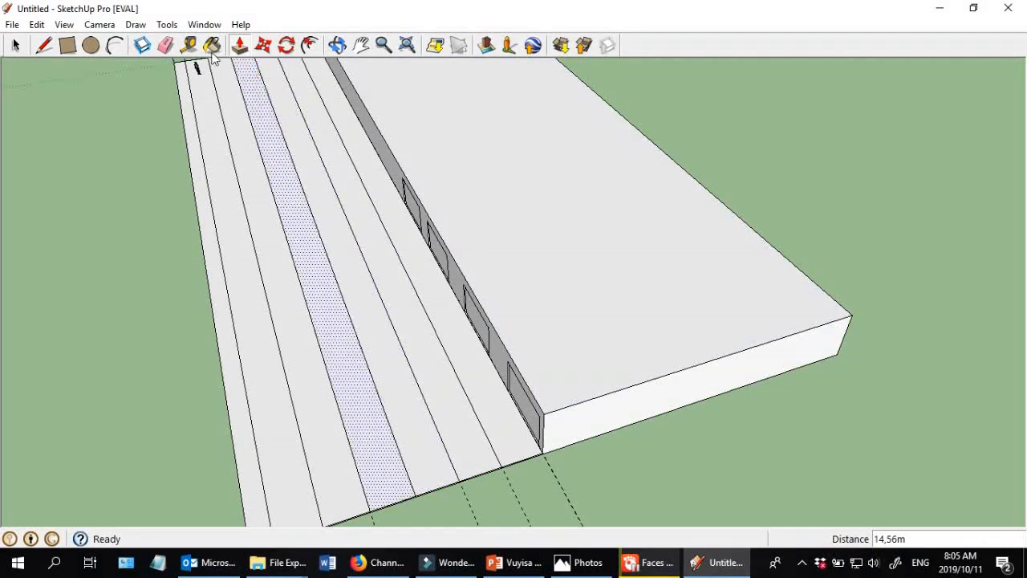
- Draw a lengthwise line across the block's roof between its two short edges, close to the panelled wall and parallel to it
left_click(43, 49)
scroll(649, 452, "down", 3)
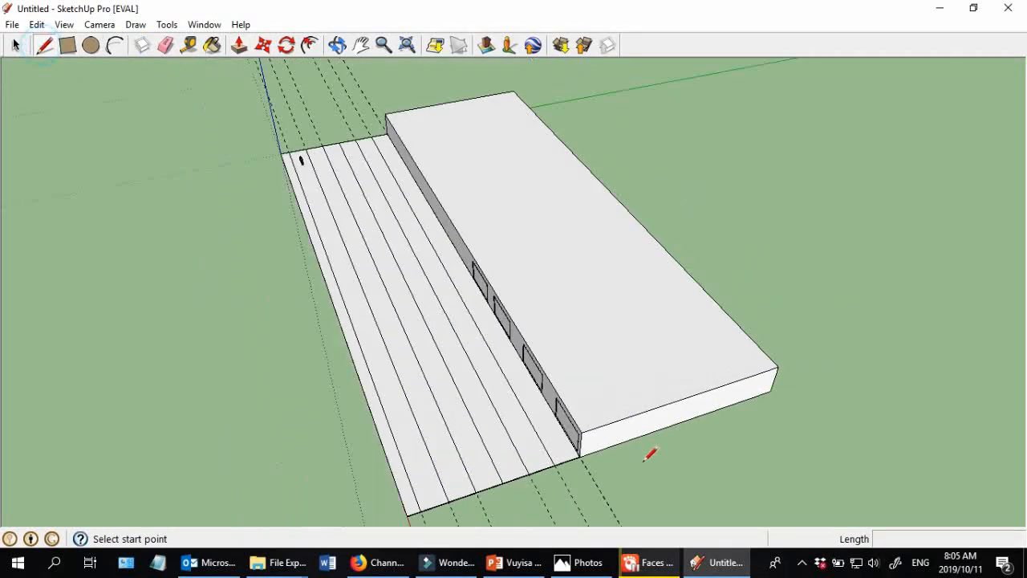
scroll(431, 104, "up", 3)
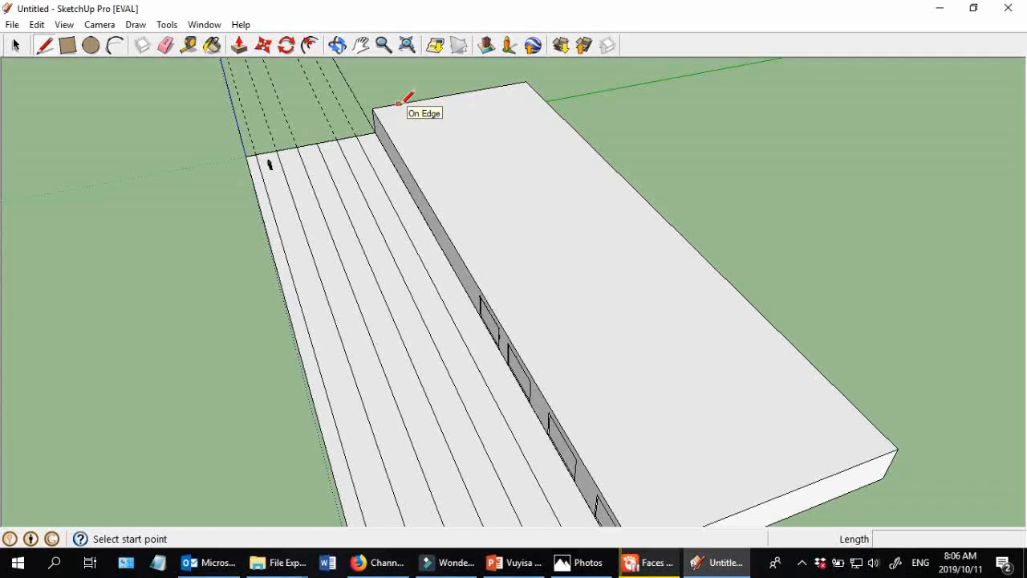
left_click(399, 104)
scroll(593, 393, "down", 2)
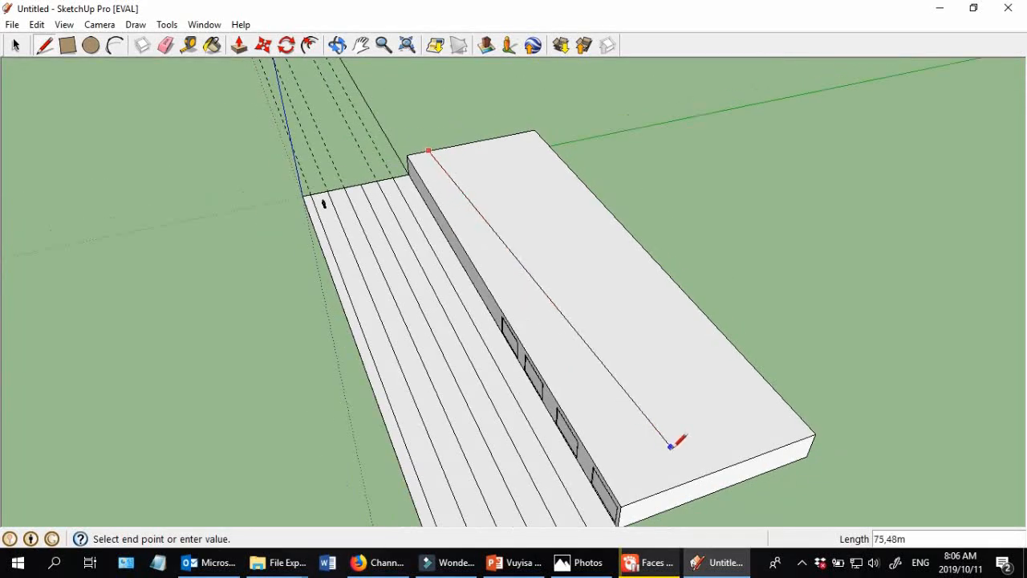
left_click(656, 491)
middle_click_drag(733, 499, 745, 452)
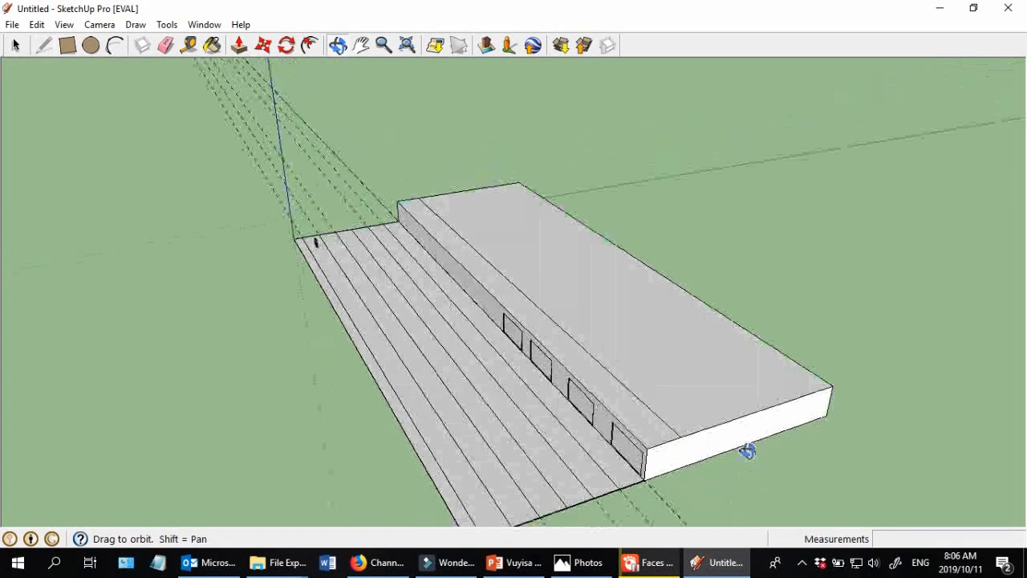
- Raise the wide rear part of the roof 9 m with Push/Pull, leaving the narrow strip above the panels as a ledge
left_click(238, 45)
middle_click_drag(591, 412, 569, 325)
left_click_drag(662, 333, 681, 167)
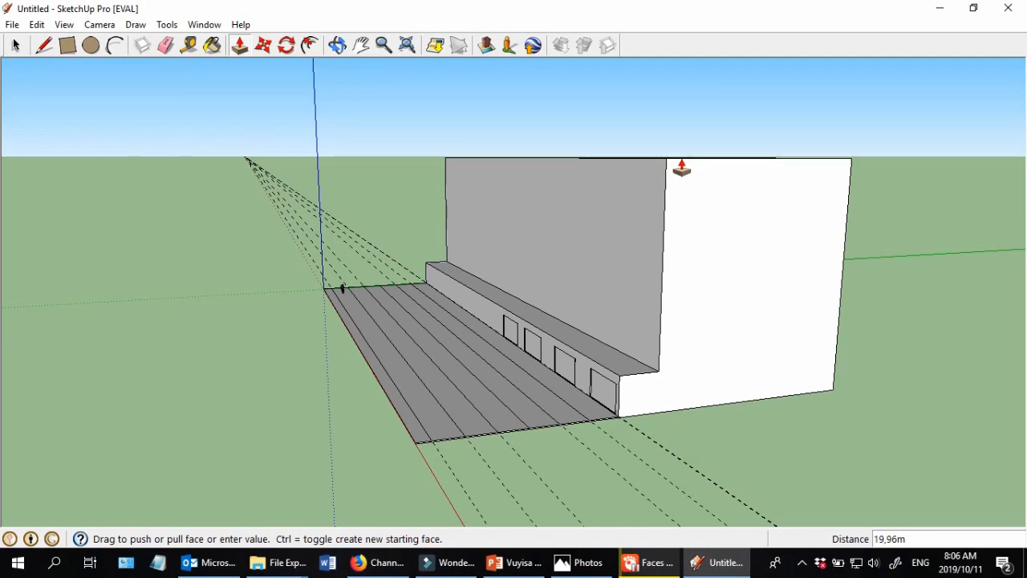
left_click_drag(681, 167, 653, 227)
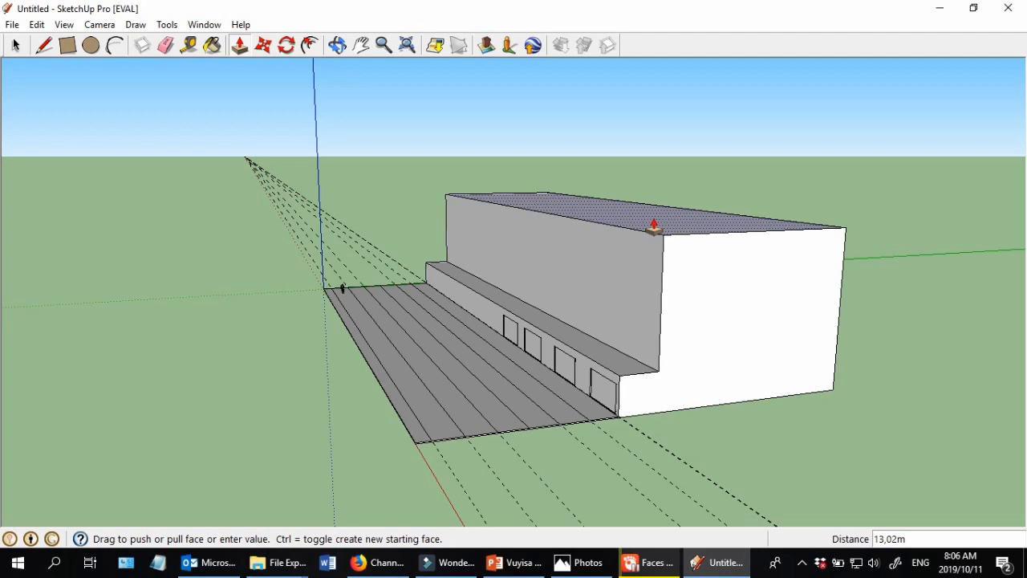
left_click_drag(654, 228, 752, 236)
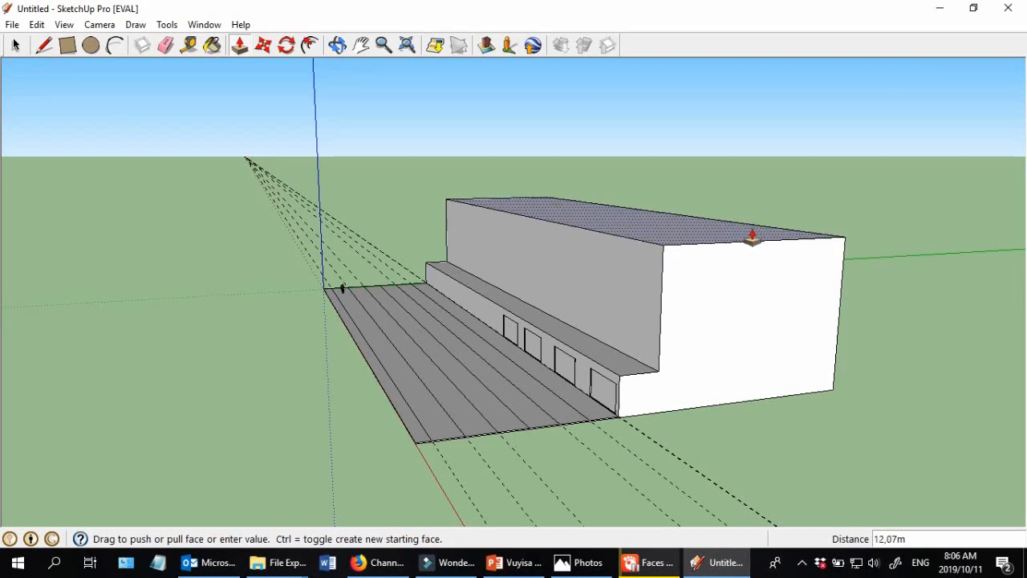
key("Return")
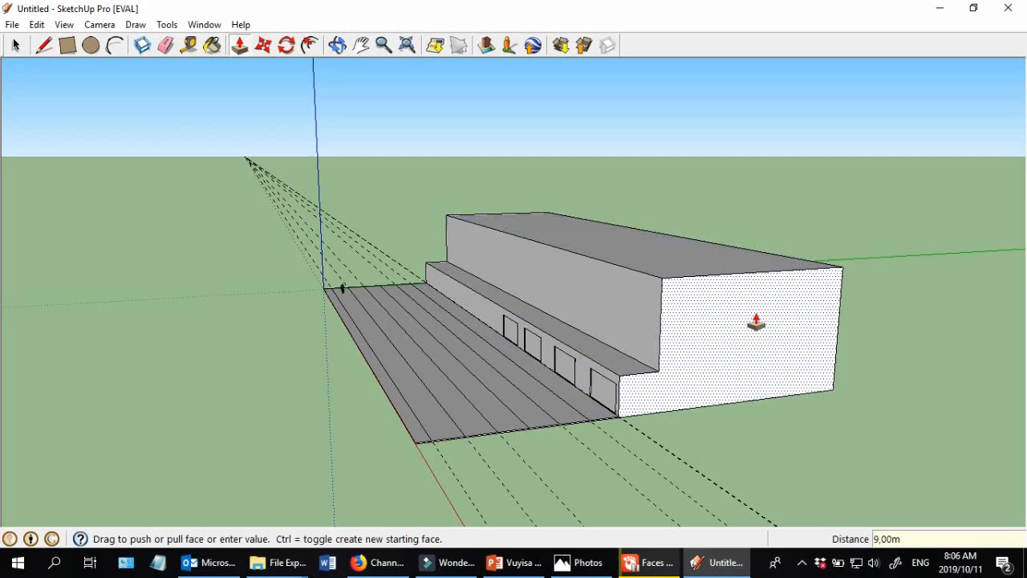
- Place a horizontal guide line on the upper wall 3 m above its base edge at the ledge
scroll(580, 351, "up", 5)
middle_click_drag(626, 470, 758, 440)
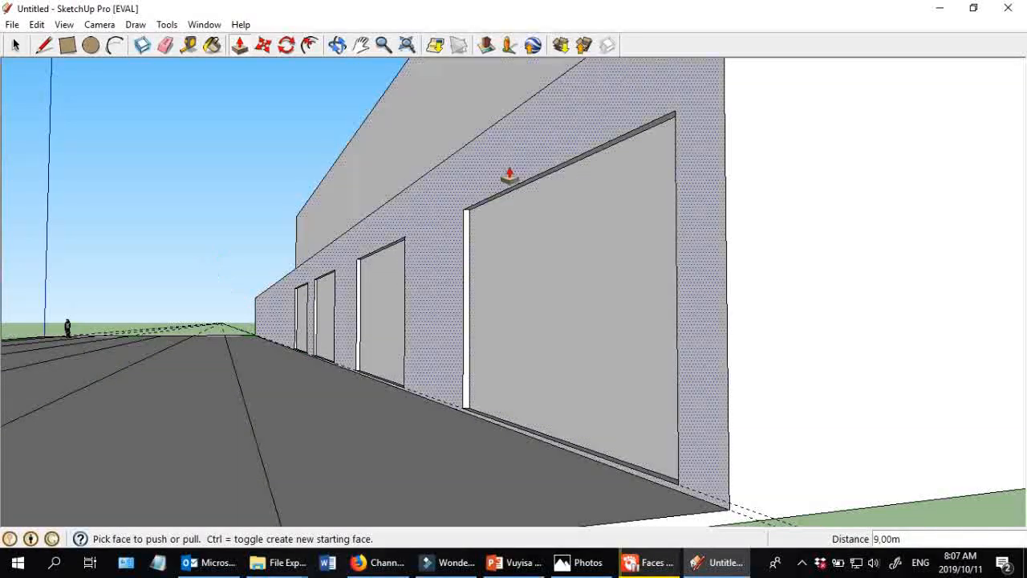
scroll(366, 233, "down", 5)
middle_click_drag(396, 270, 591, 393)
scroll(591, 393, "down", 2)
scroll(612, 245, "up", 2)
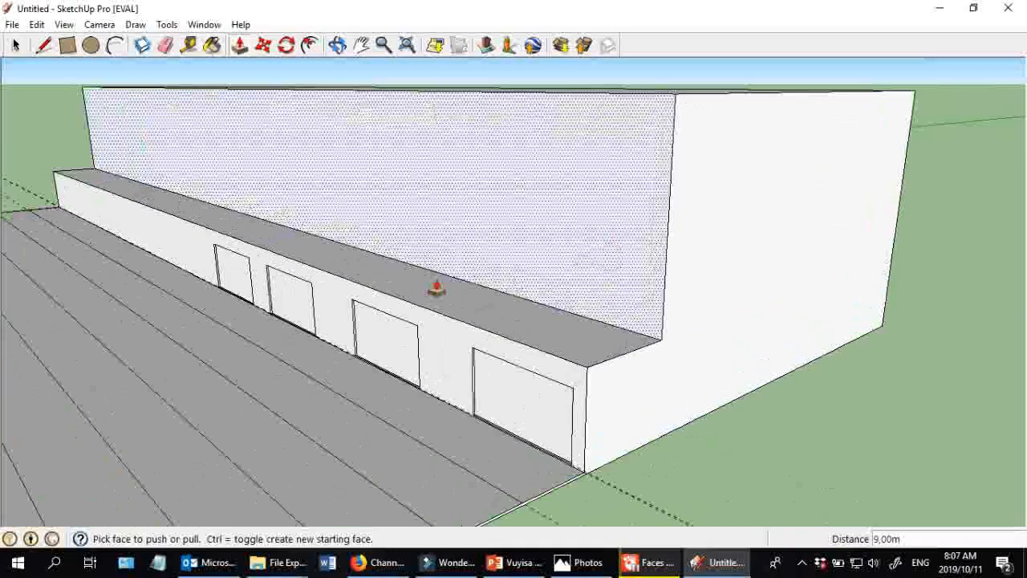
left_click(69, 45)
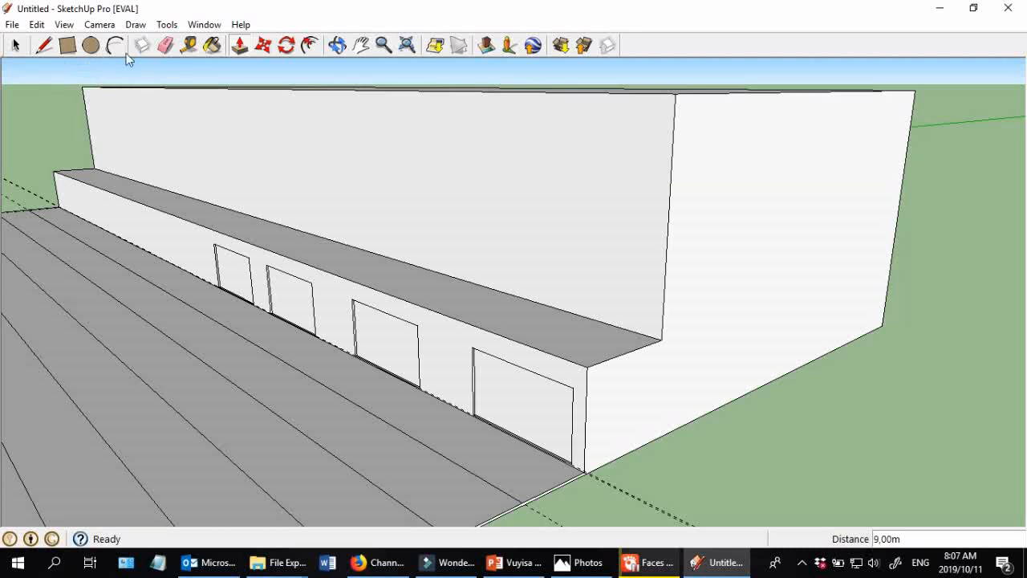
left_click(189, 46)
left_click(386, 255)
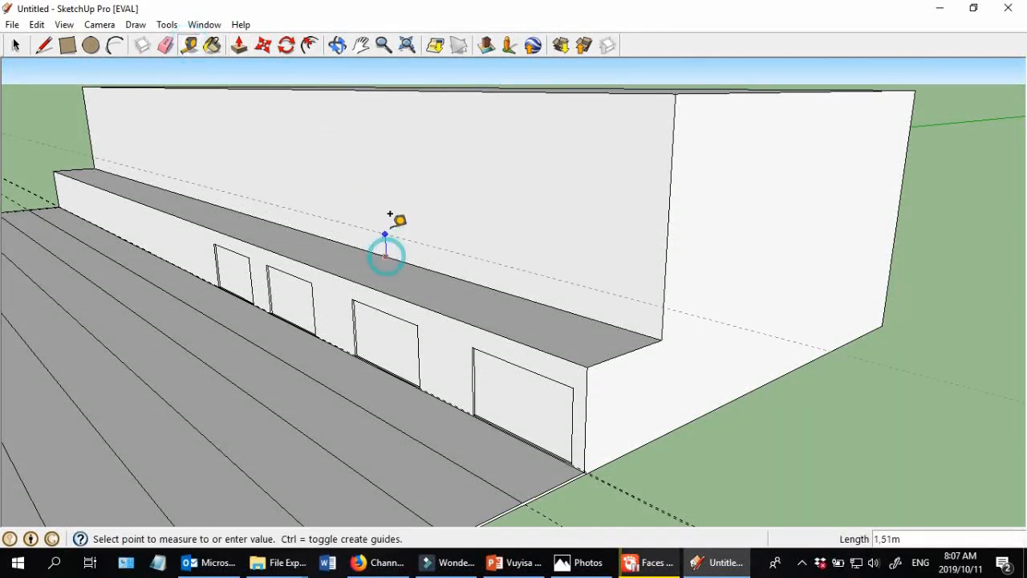
type("3")
key("Return")
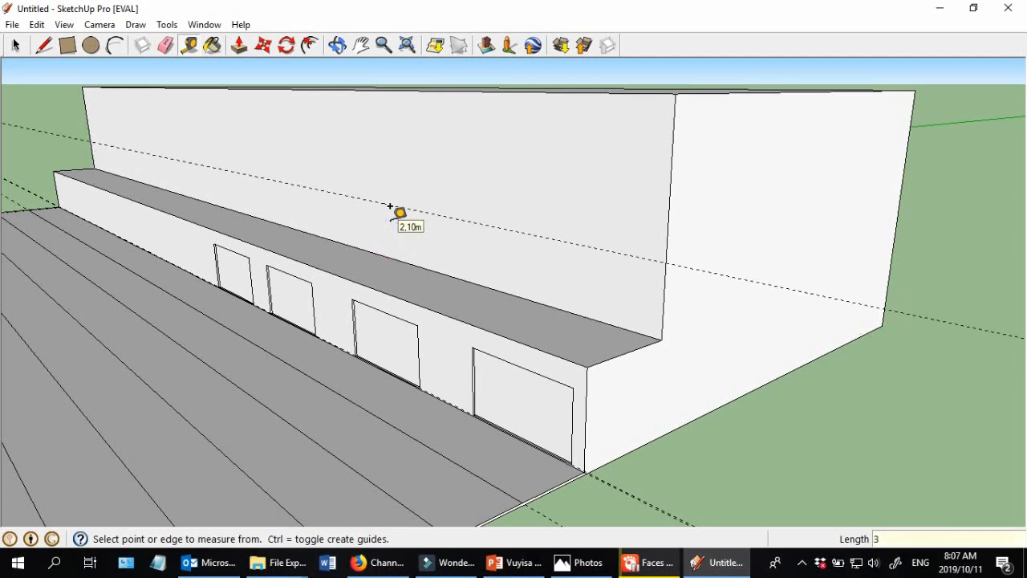
- Add a second guide line 3 m above the first and measure from it up to the upper wall's top edge
left_click(401, 208)
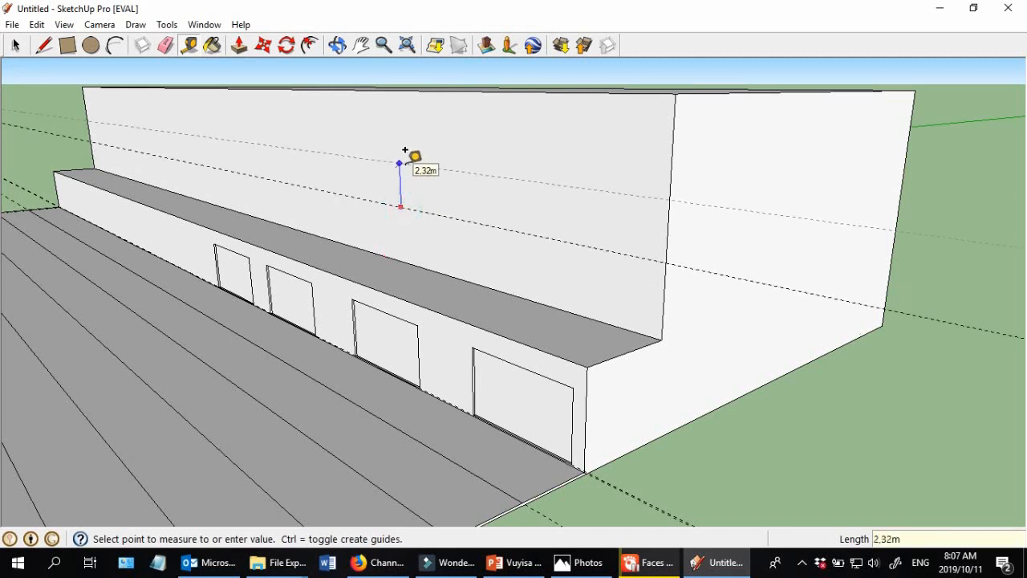
key("Return")
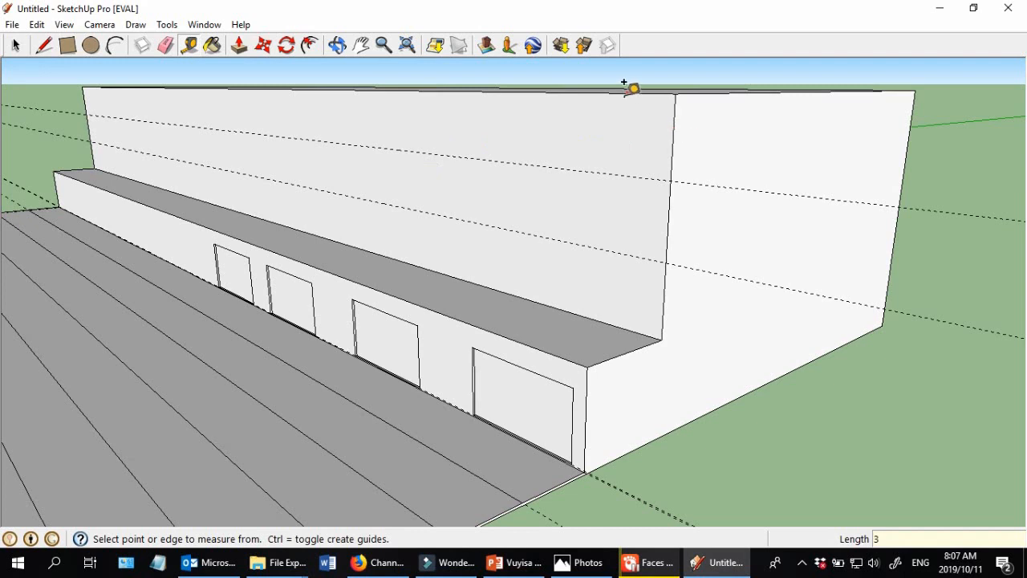
left_click(491, 159)
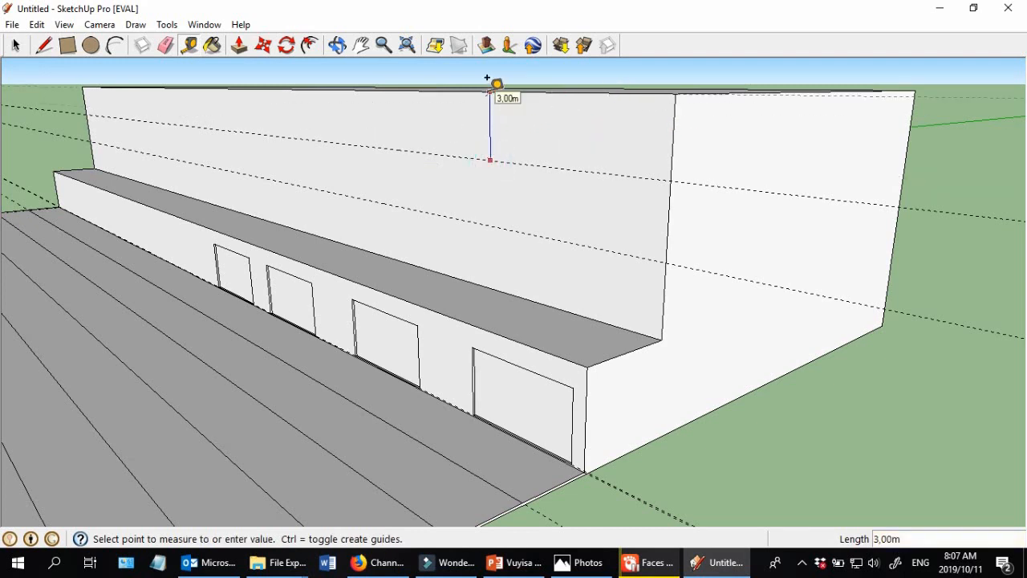
left_click(487, 78)
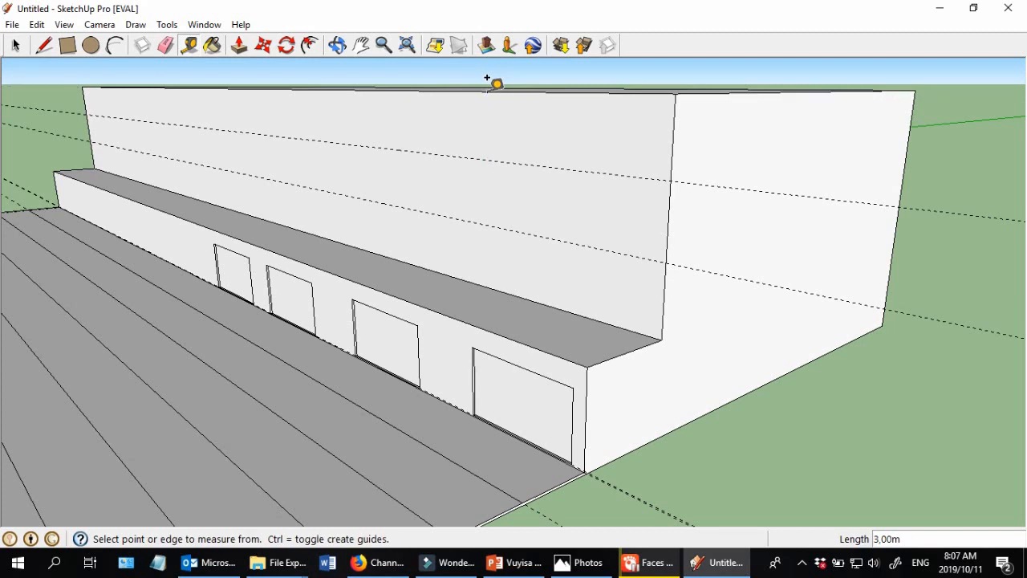
- Draw an 80 m line along the lower guide across the upper wall, and select the resulting faces below and above it in turn
left_click(46, 47)
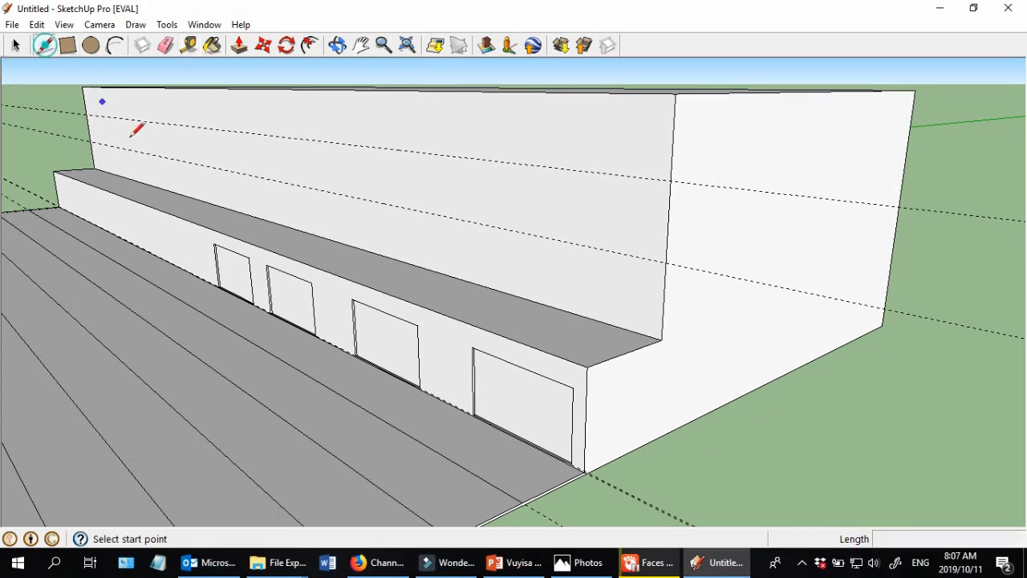
left_click(89, 142)
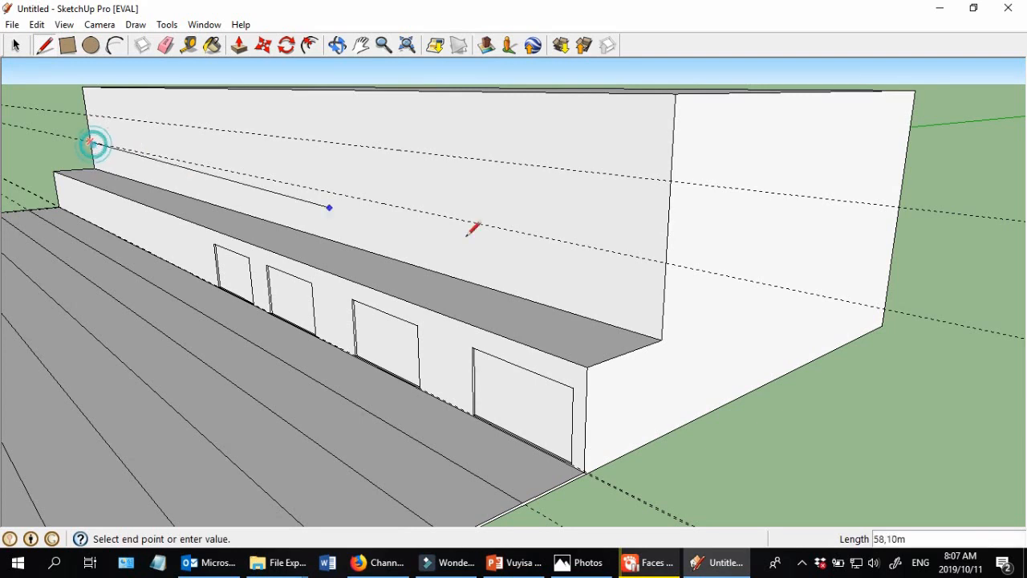
left_click(665, 262)
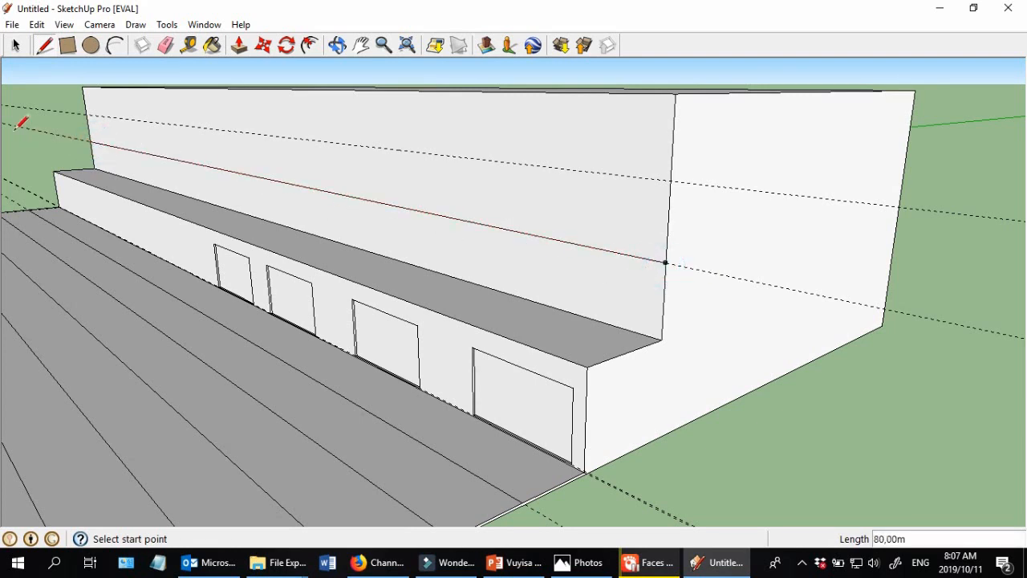
left_click(15, 45)
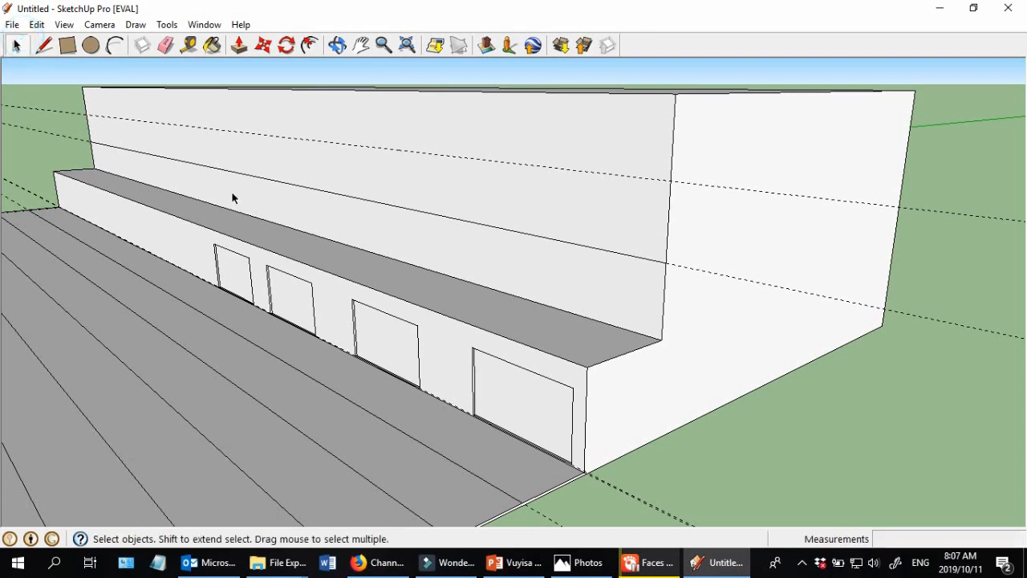
left_click(358, 225)
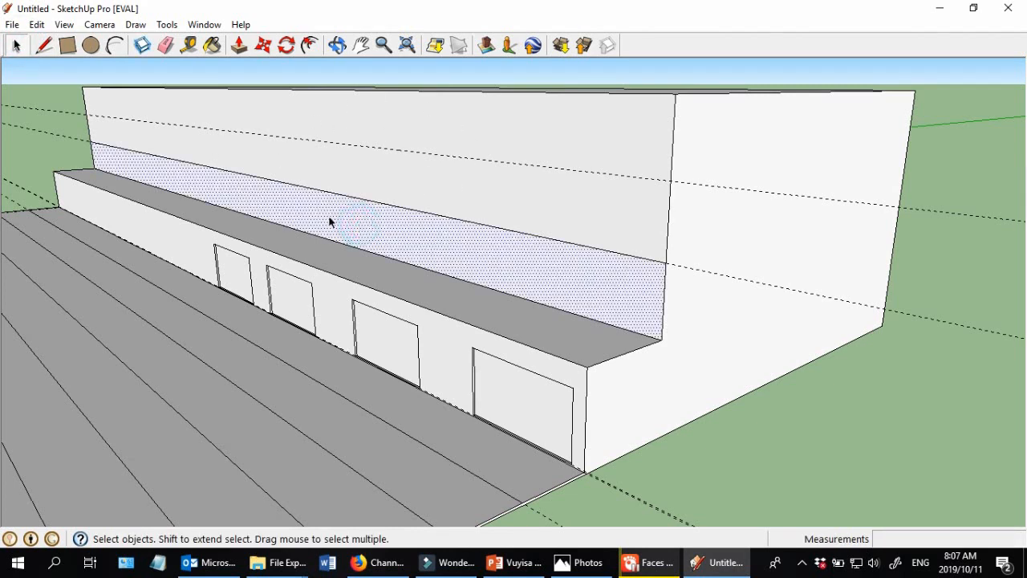
left_click(328, 173)
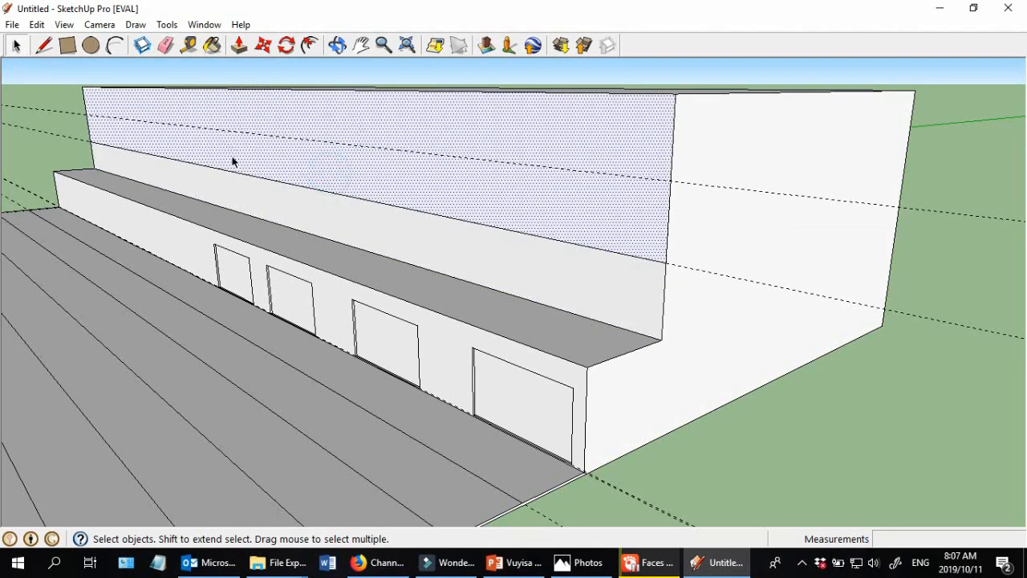
- Try drawing an 80 m line along the upper guide across the upper wall, and undo it
left_click(42, 47)
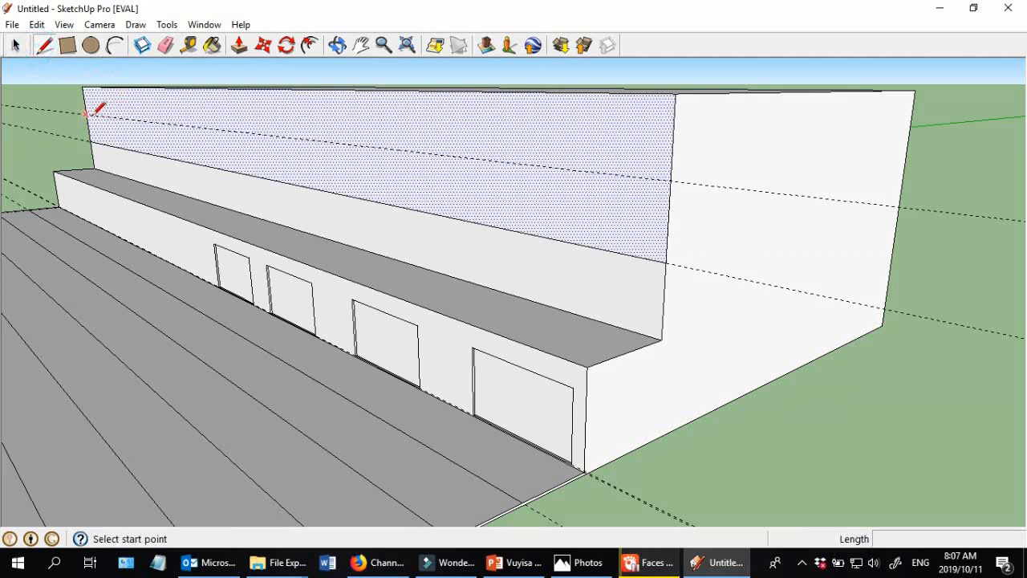
left_click(84, 114)
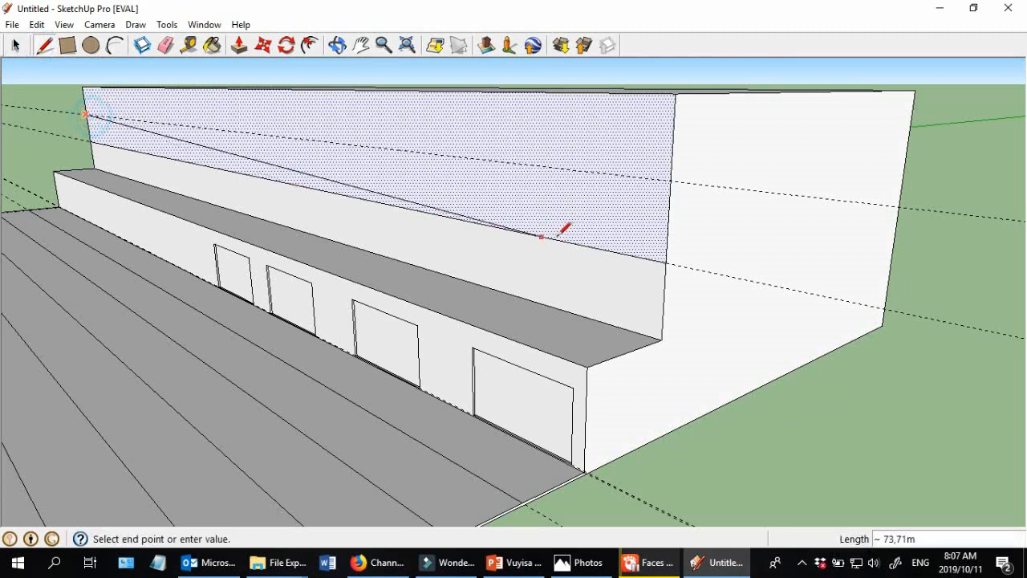
left_click(670, 180)
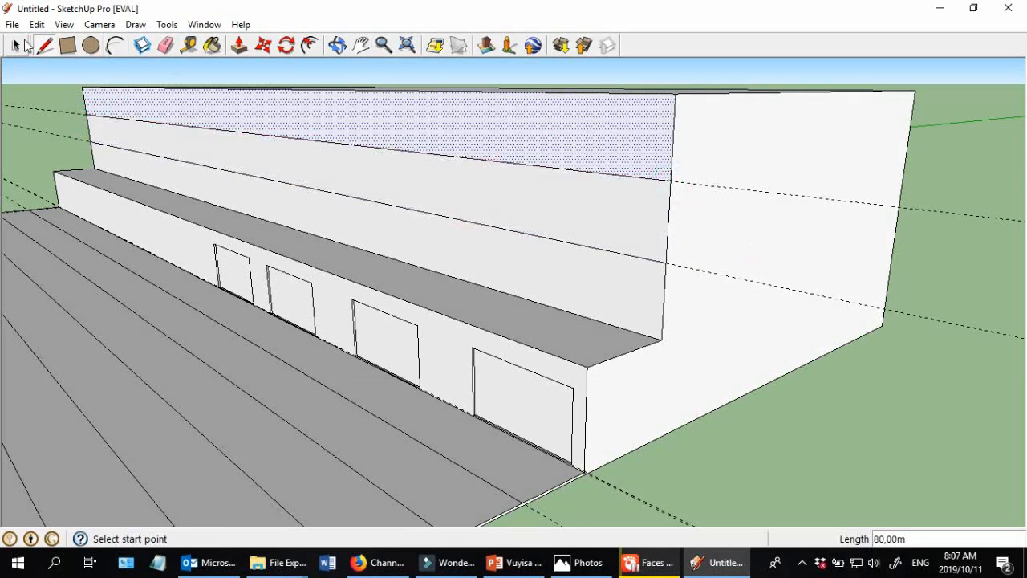
left_click(16, 45)
left_click(58, 87)
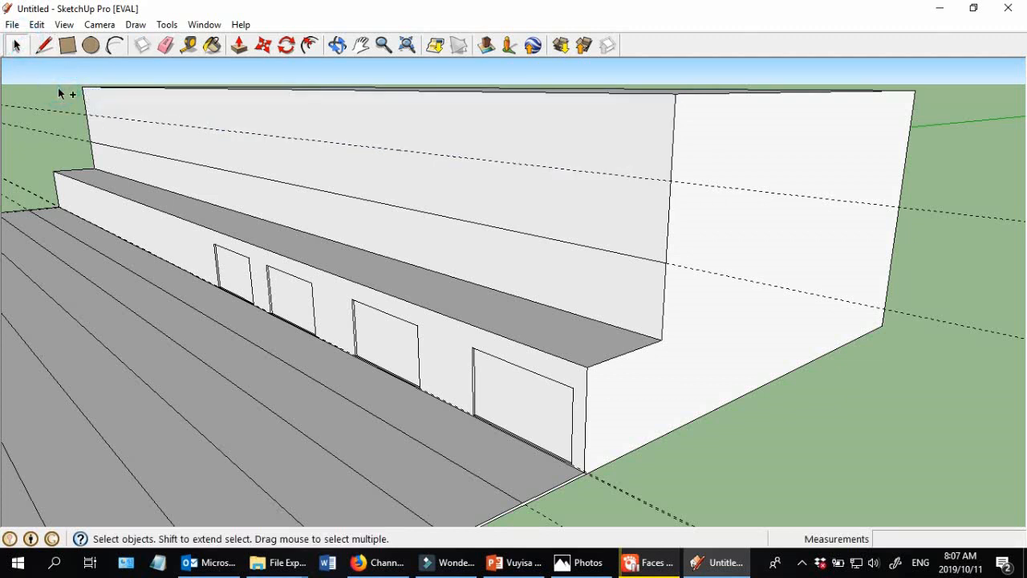
- Try pushing the wall face above the drawn dividing line back about 6.5 m with Push/Pull, and undo it
left_click(240, 48)
left_click_drag(272, 215, 201, 213)
key("space")
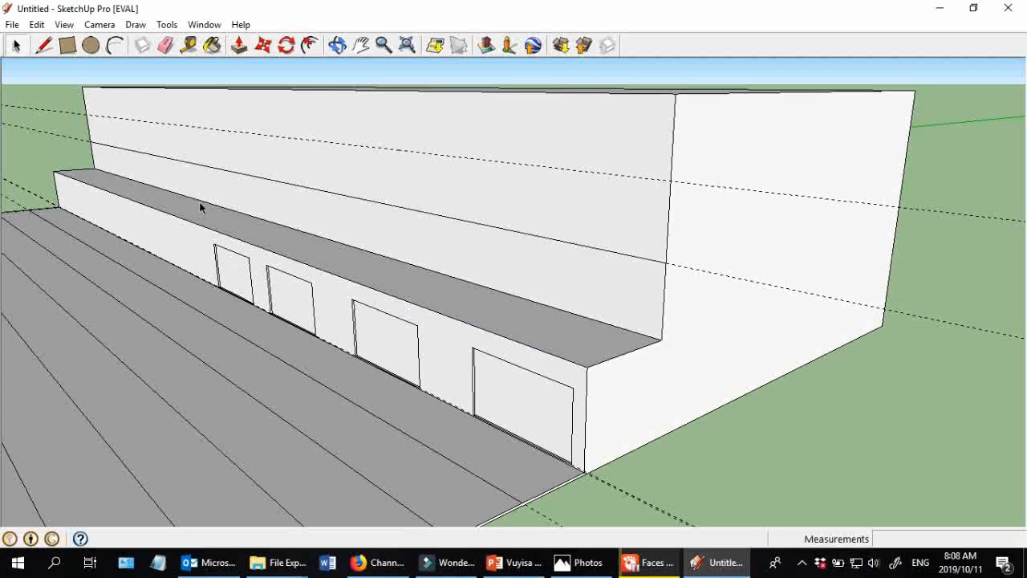
left_click(239, 45)
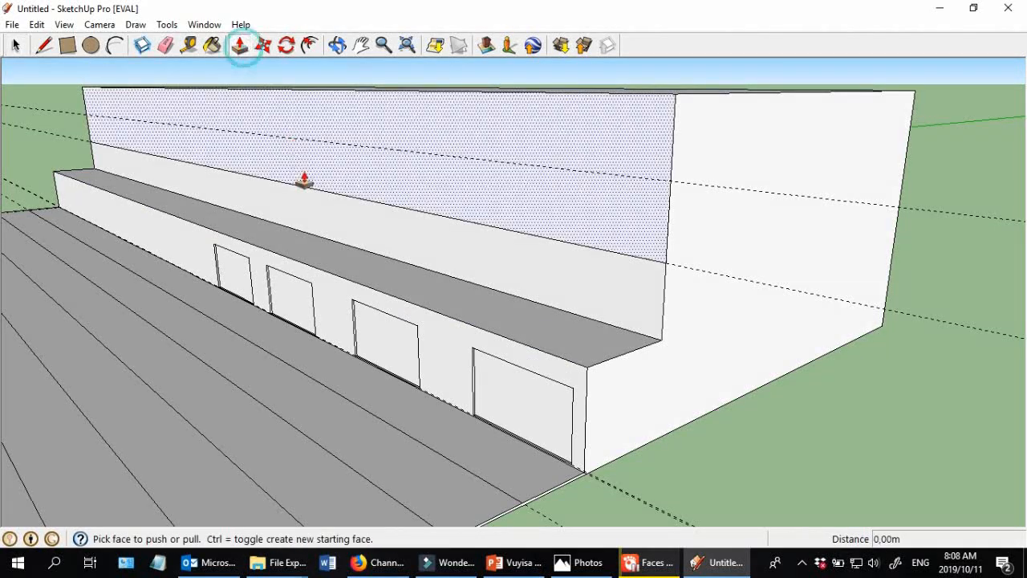
left_click(319, 161)
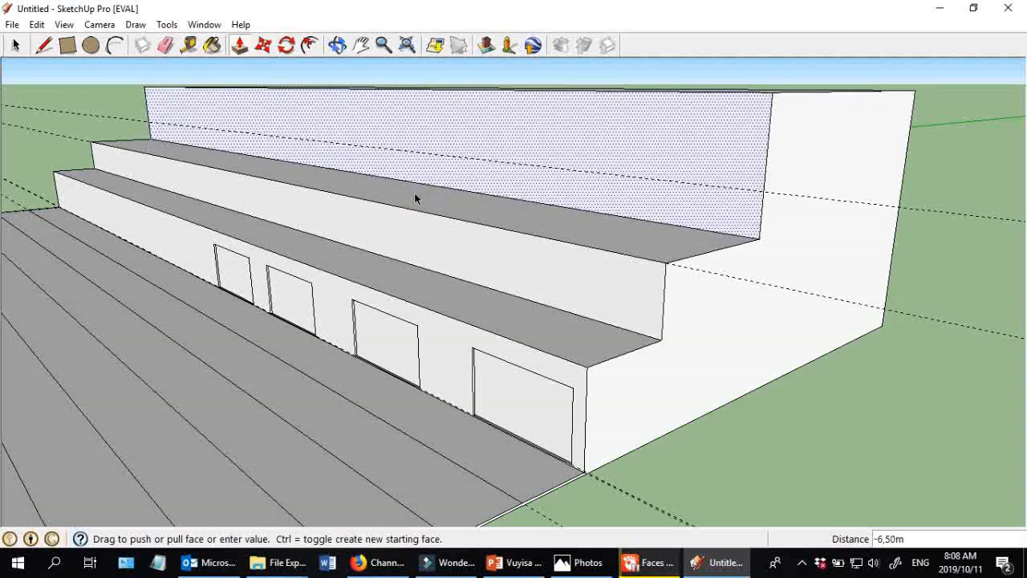
left_click(414, 192)
- Draw an 80 m line along the upper guide between the two vertical ends of the upper wall
key("l")
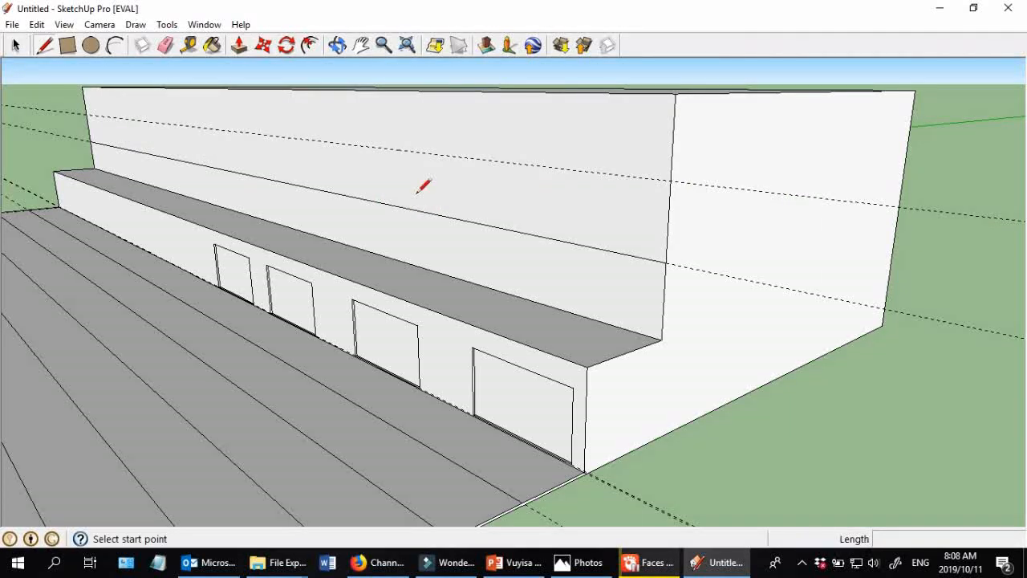
left_click(86, 114)
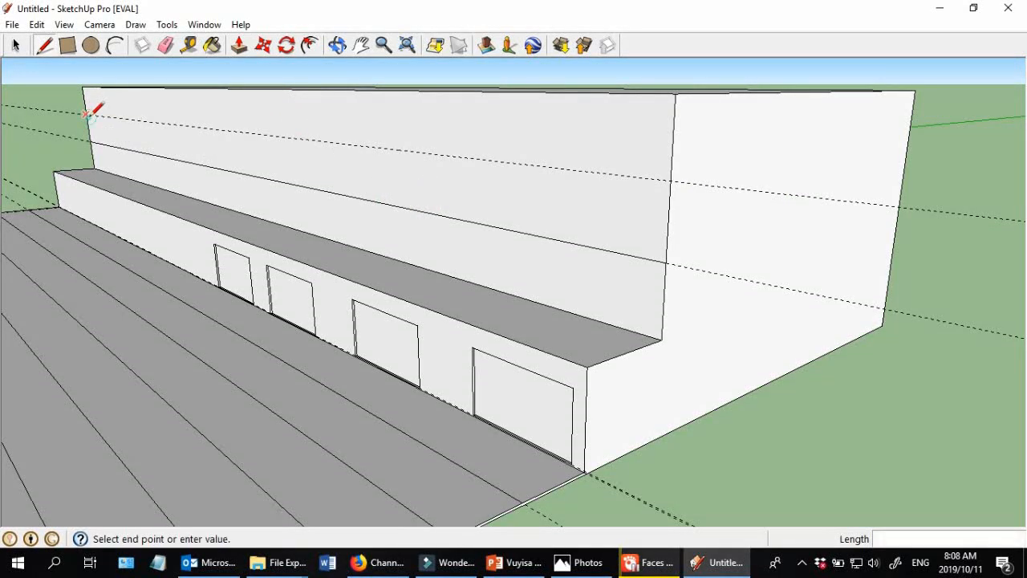
left_click(671, 179)
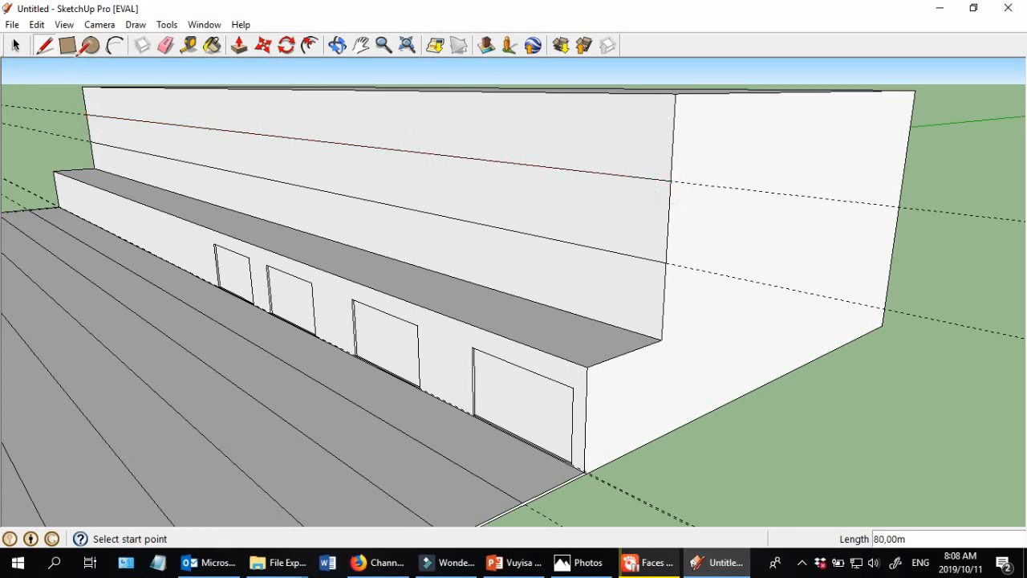
- Place a vertical guide from the upper outer corner of the end ground-floor panel up through the ledge's front edge
left_click(70, 48)
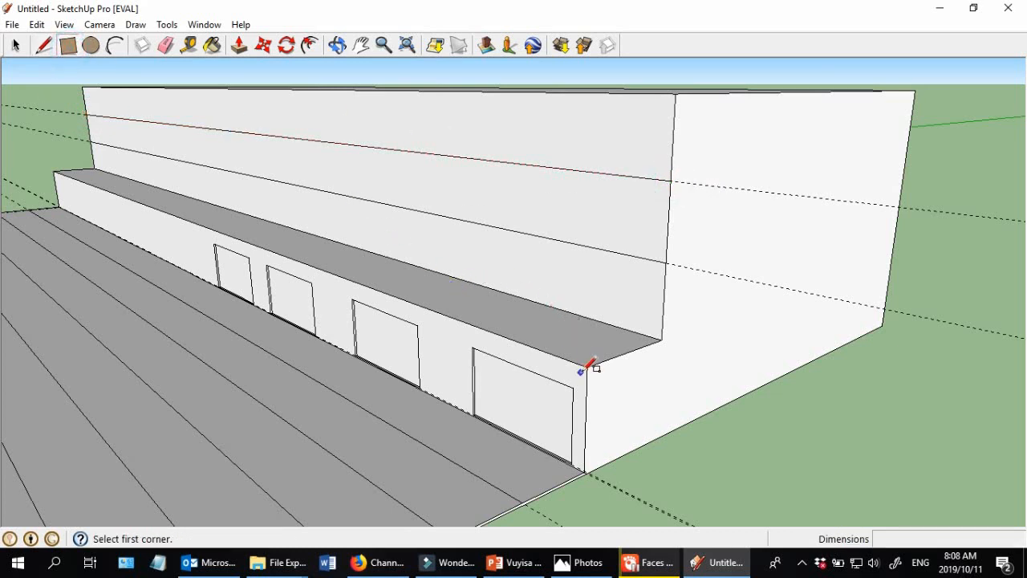
scroll(594, 391, "up", 2)
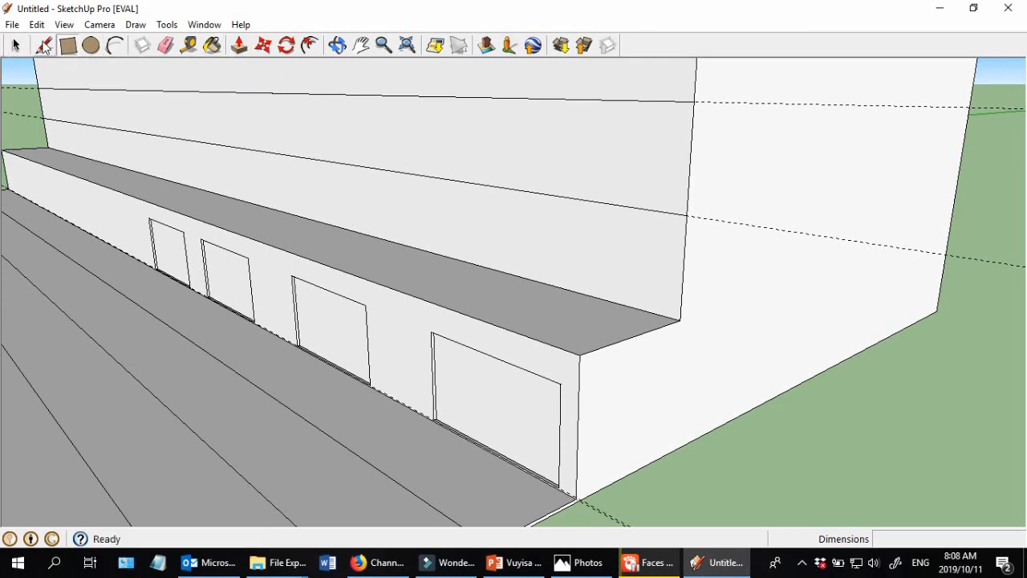
left_click(189, 45)
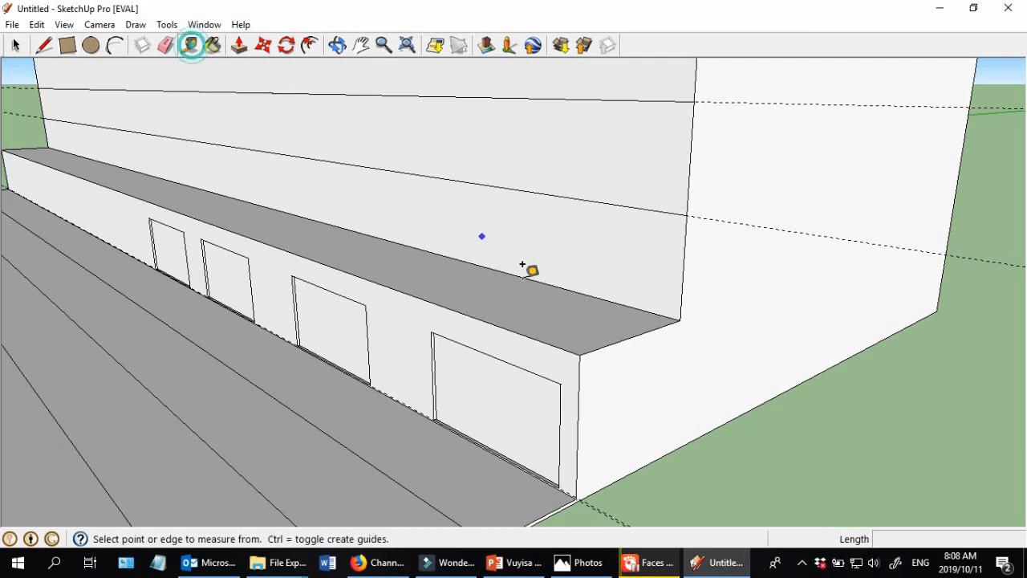
left_click(567, 370)
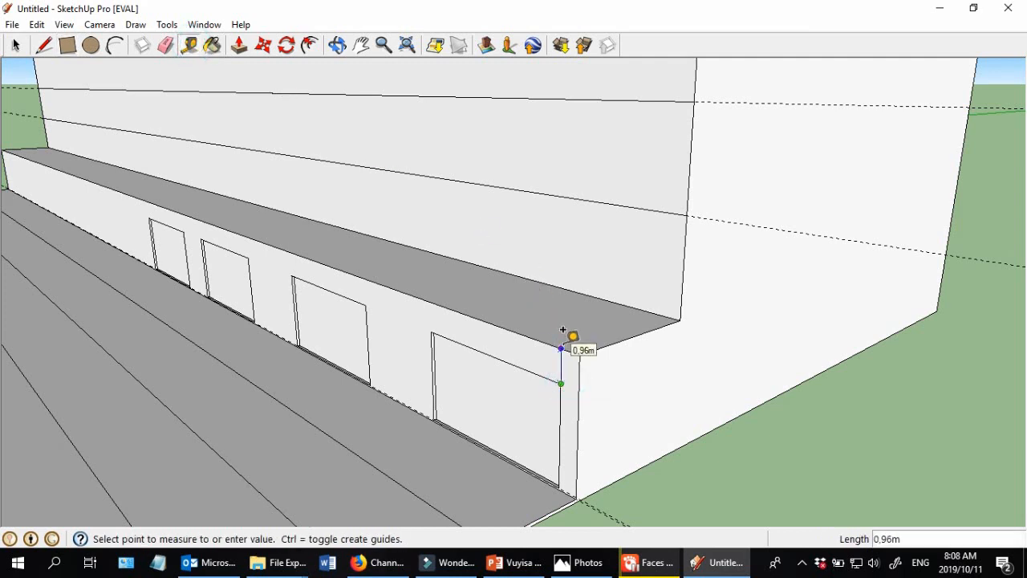
left_click(561, 332)
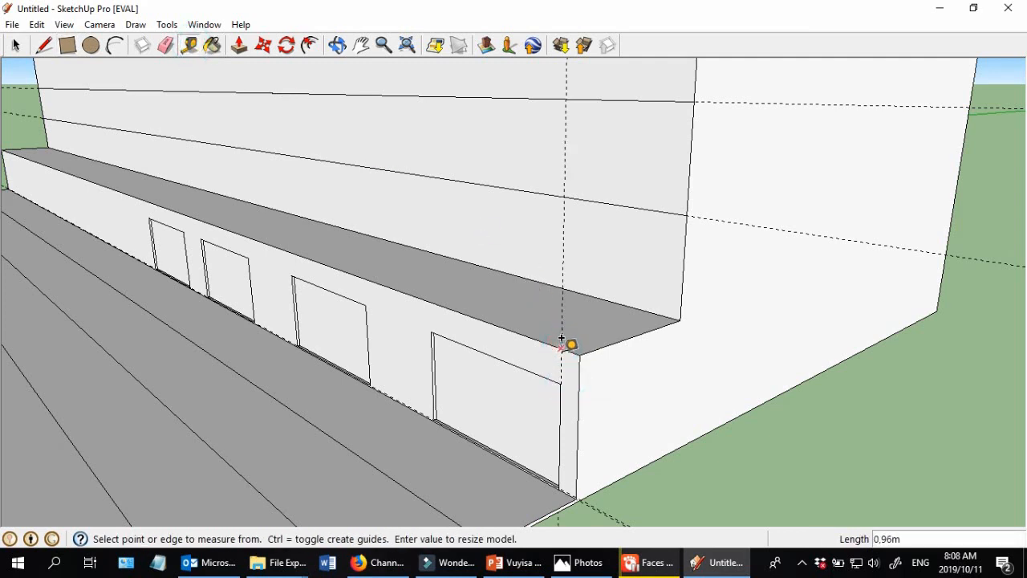
- Continue the guides from the ledge's front edge across to the upper wall's base and vertically up to the lower dividing line
left_click(566, 343)
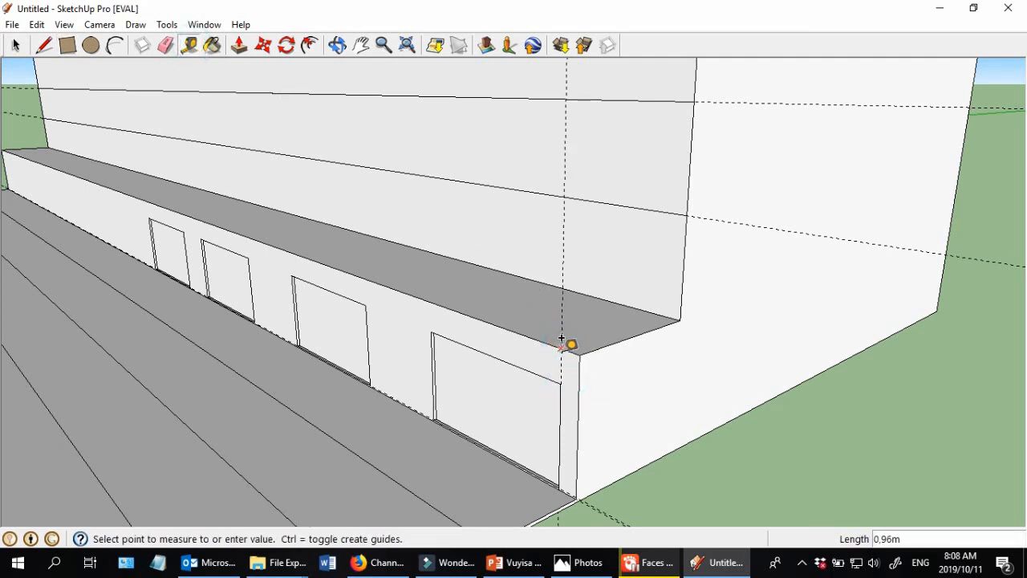
left_click(668, 301)
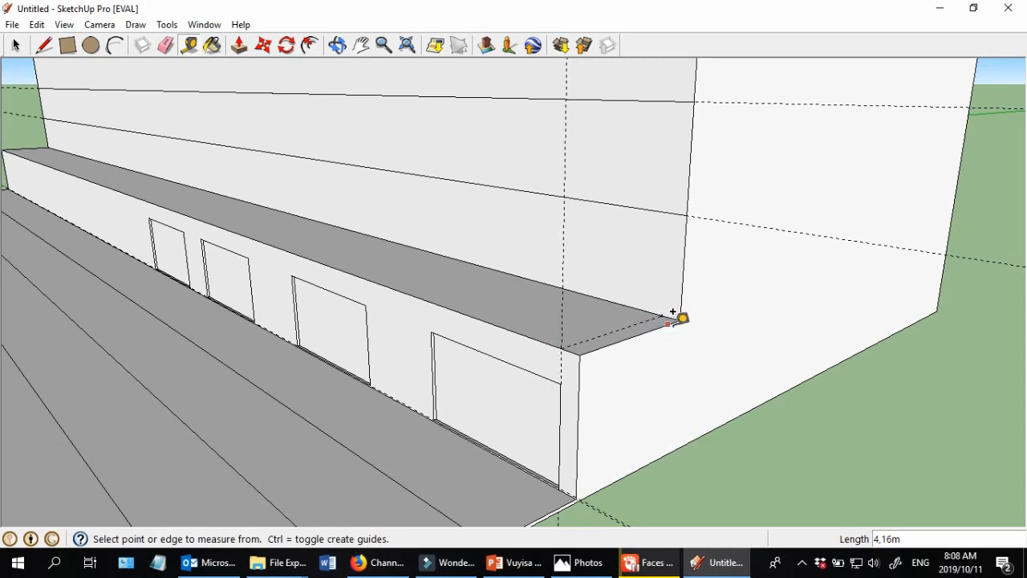
left_click(659, 300)
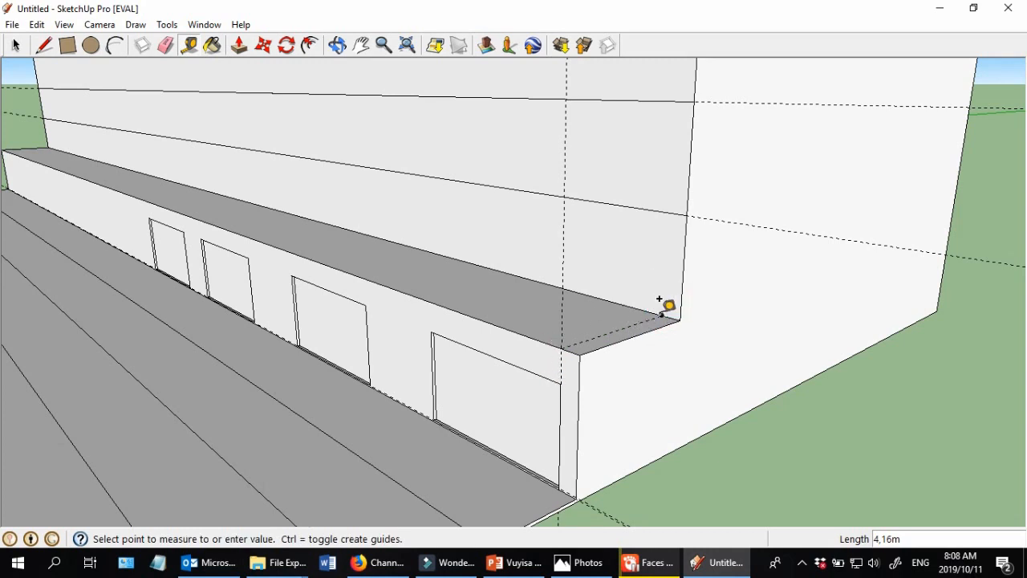
left_click(665, 211)
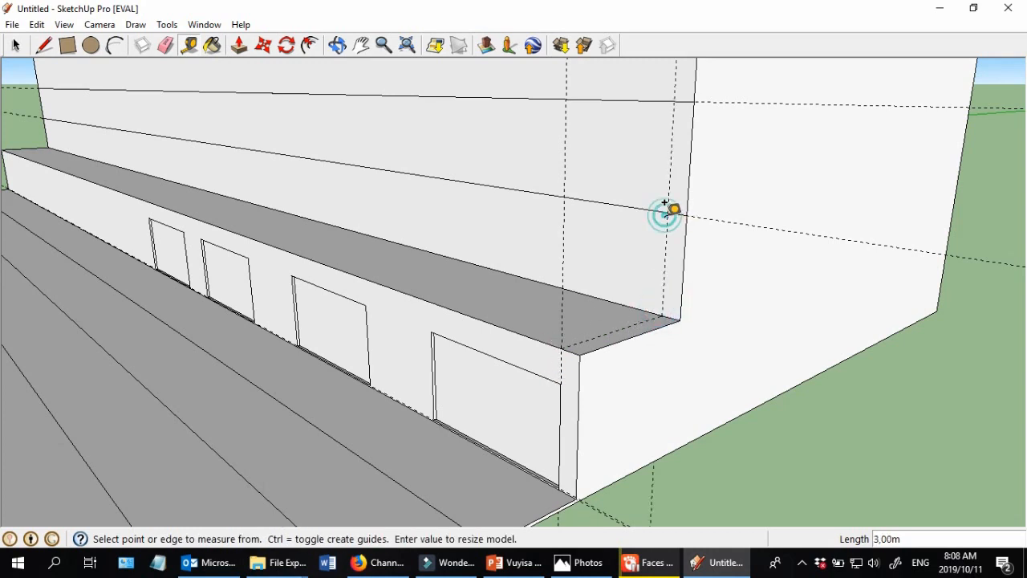
- Draw a 1.5 m wide window rectangle on the upper wall just above the ledge, starting from the vertical guide
left_click(67, 46)
middle_click_drag(528, 344, 695, 332)
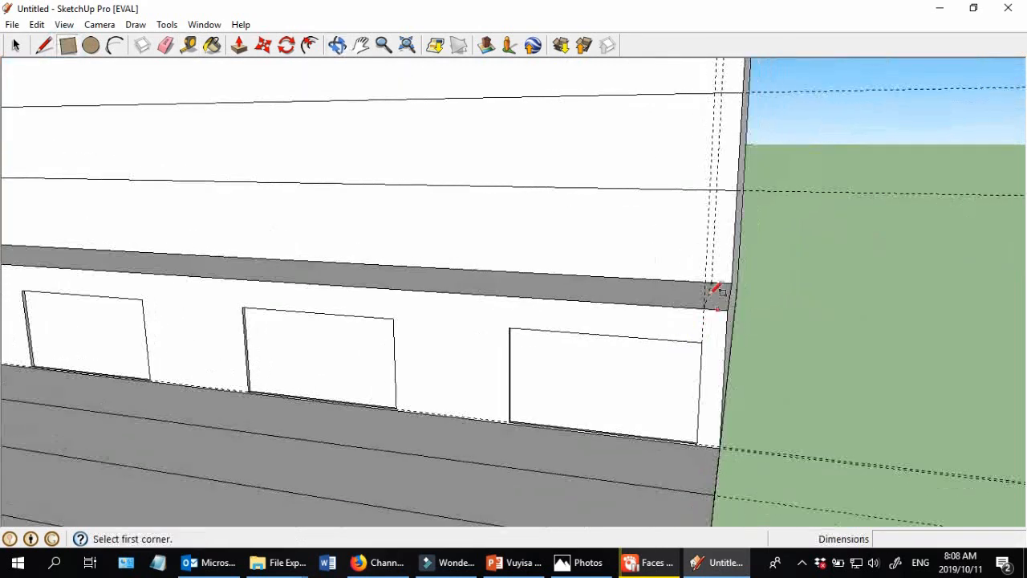
scroll(716, 291, "up", 5)
middle_click_drag(708, 297, 710, 245)
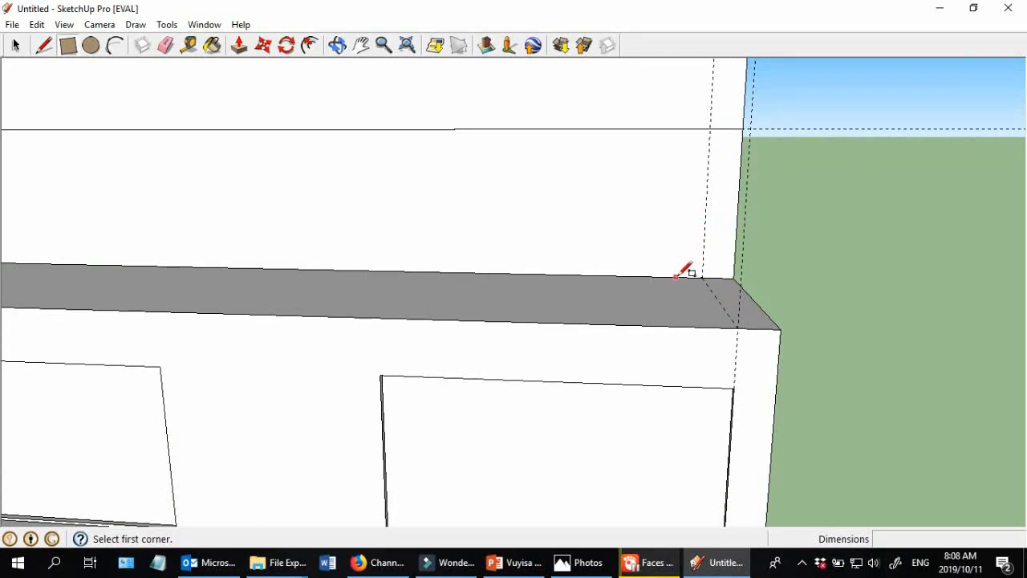
left_click(704, 230)
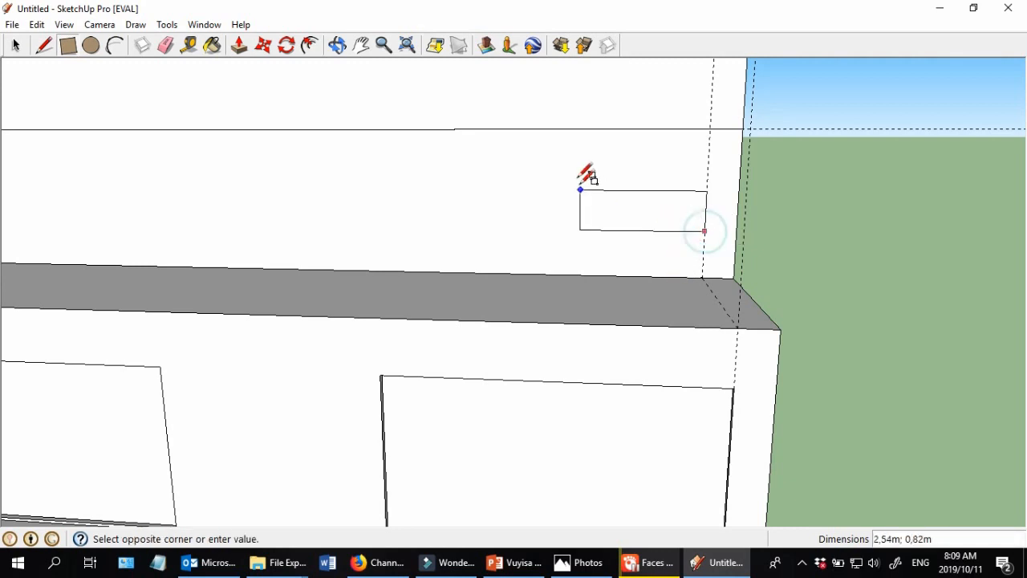
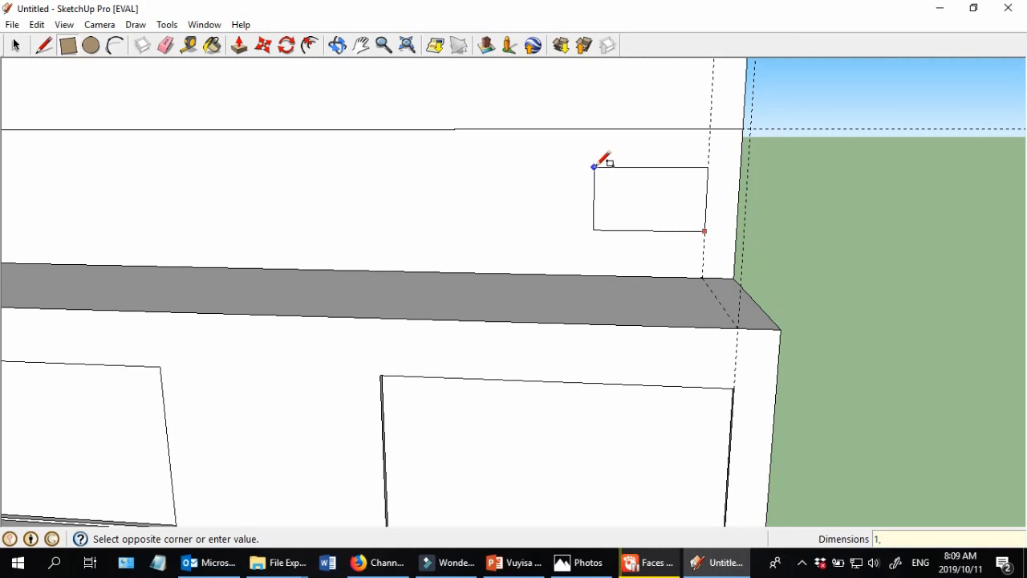
key("Return")
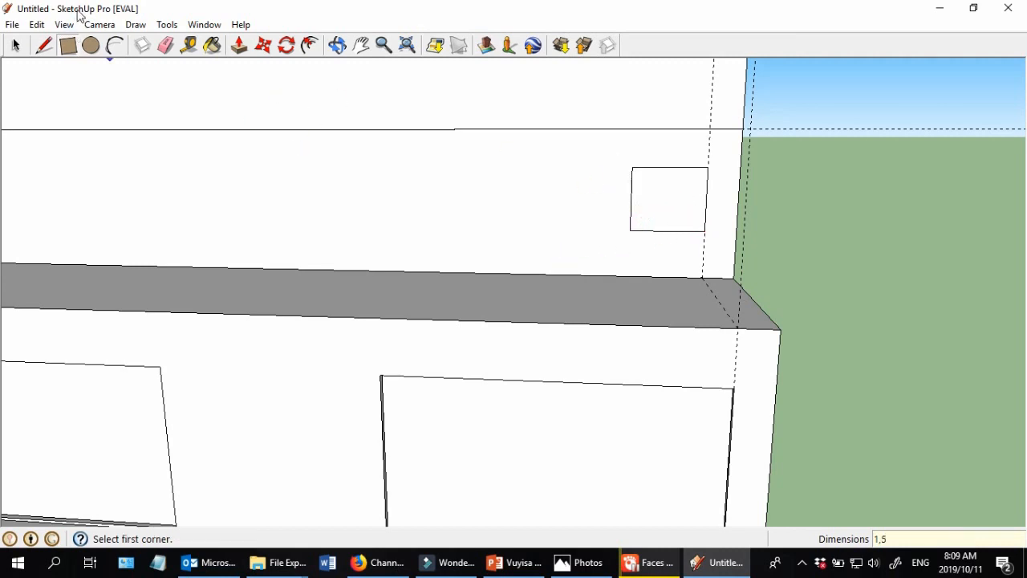
- Copy the end window's face with its bounding edges and paste the copy on the upper wall beside it, away from the corner
left_click(15, 45)
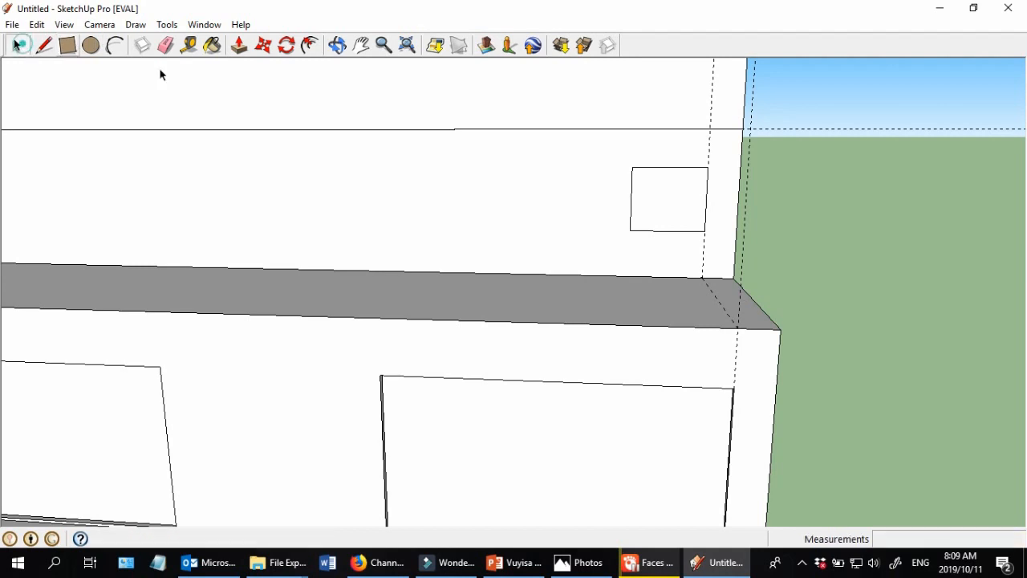
right_click(665, 200)
mouse_move(798, 275)
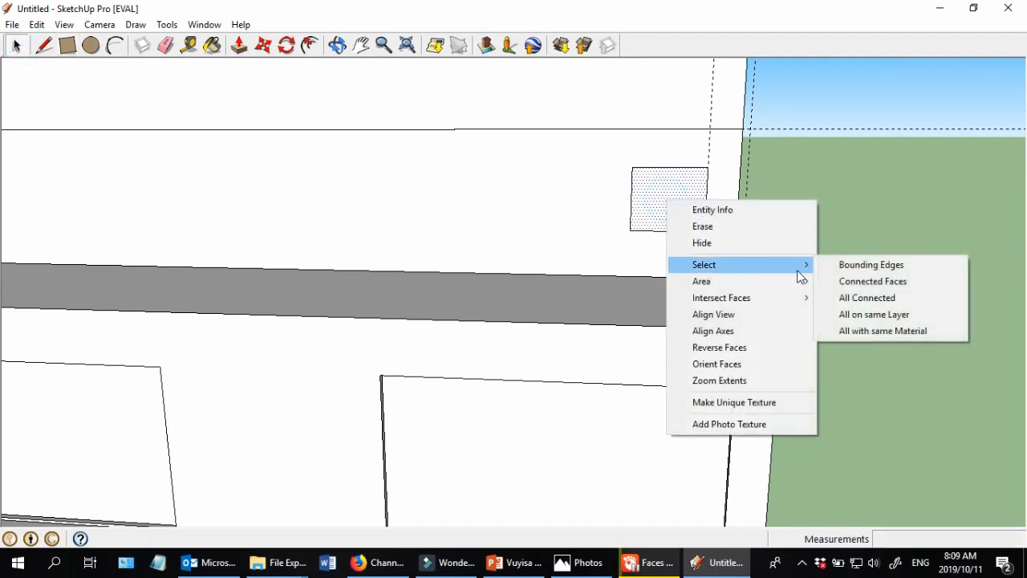
left_click(865, 264)
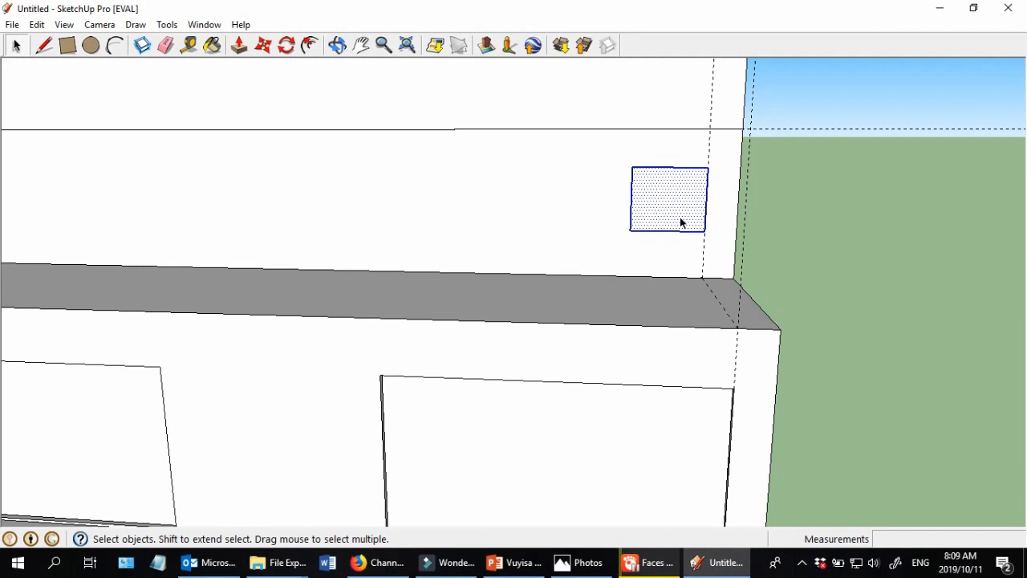
key("m")
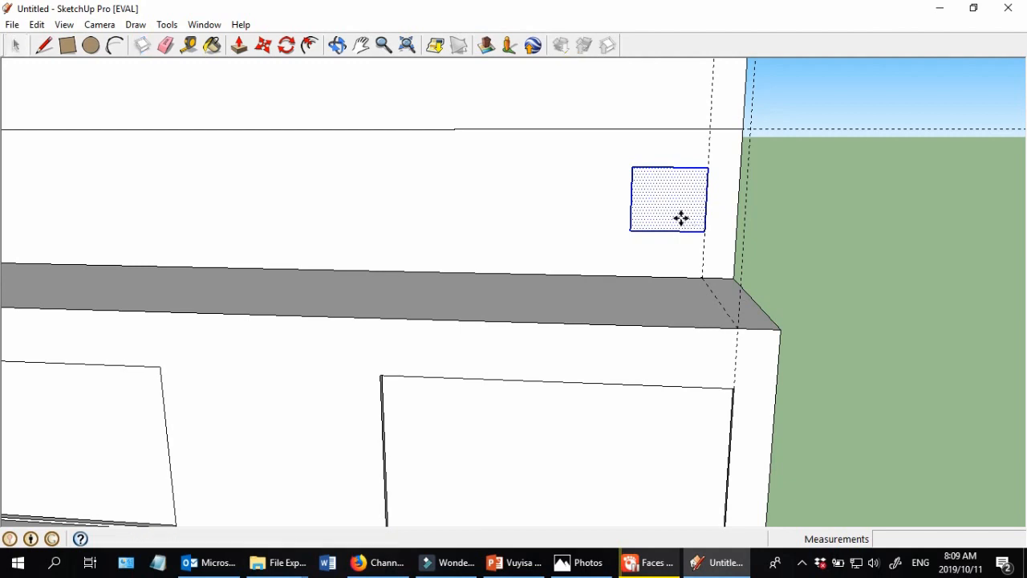
key("ctrl+v")
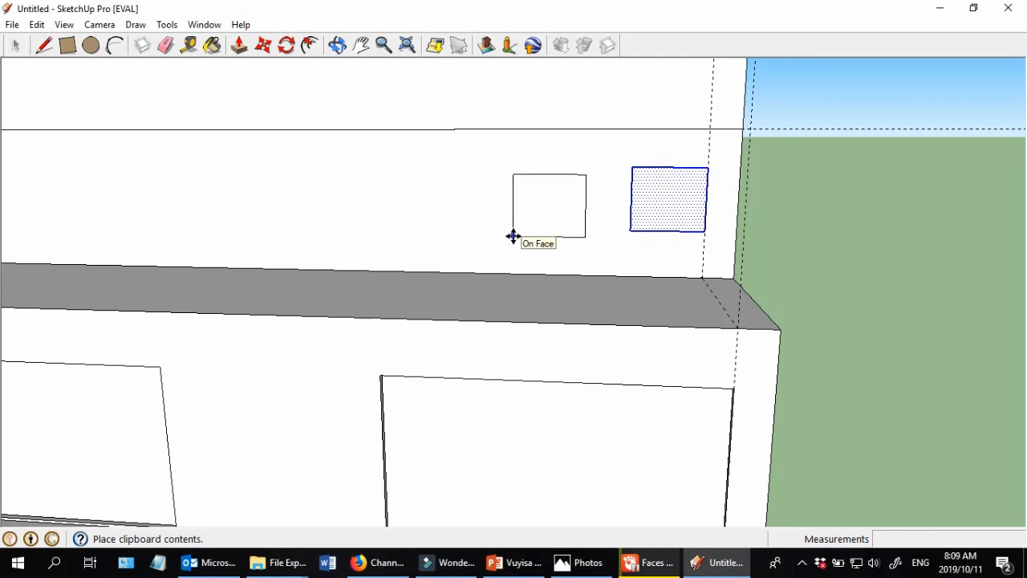
left_click(514, 236)
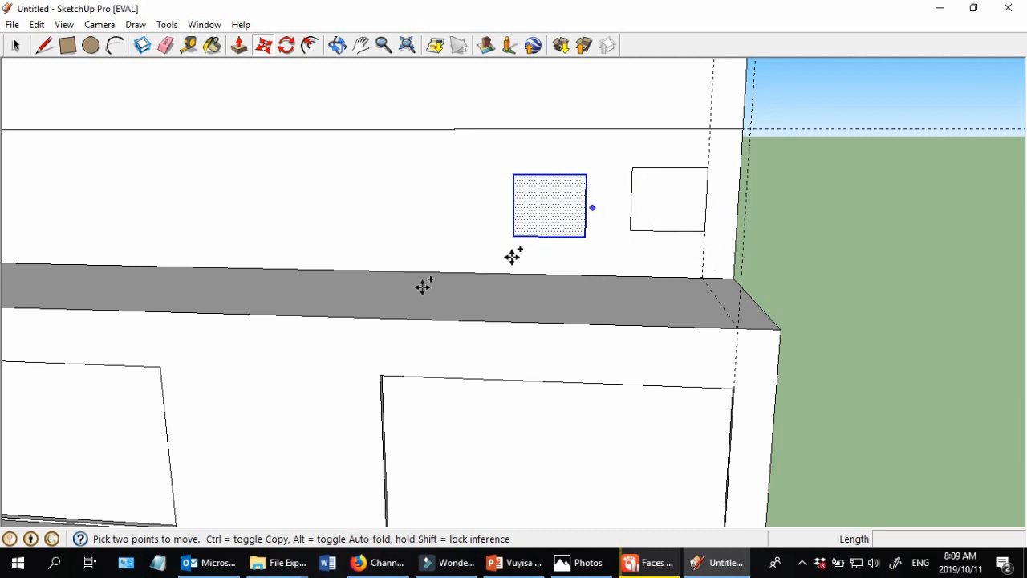
left_click(16, 45)
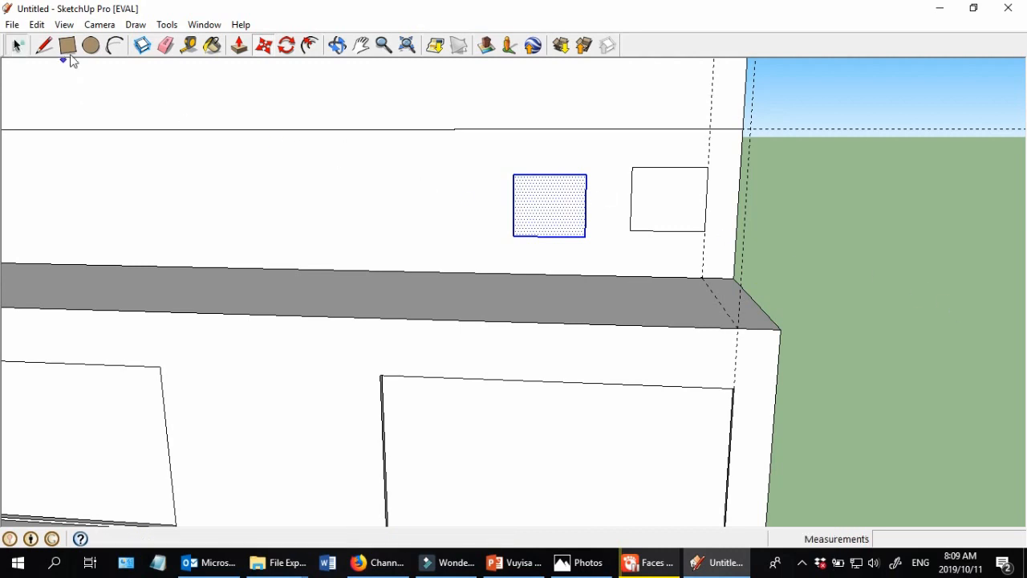
left_click(830, 205)
- Push the end window's face 0.05 m into the upper wall
scroll(674, 198, "up", 1)
scroll(674, 198, "up", 1)
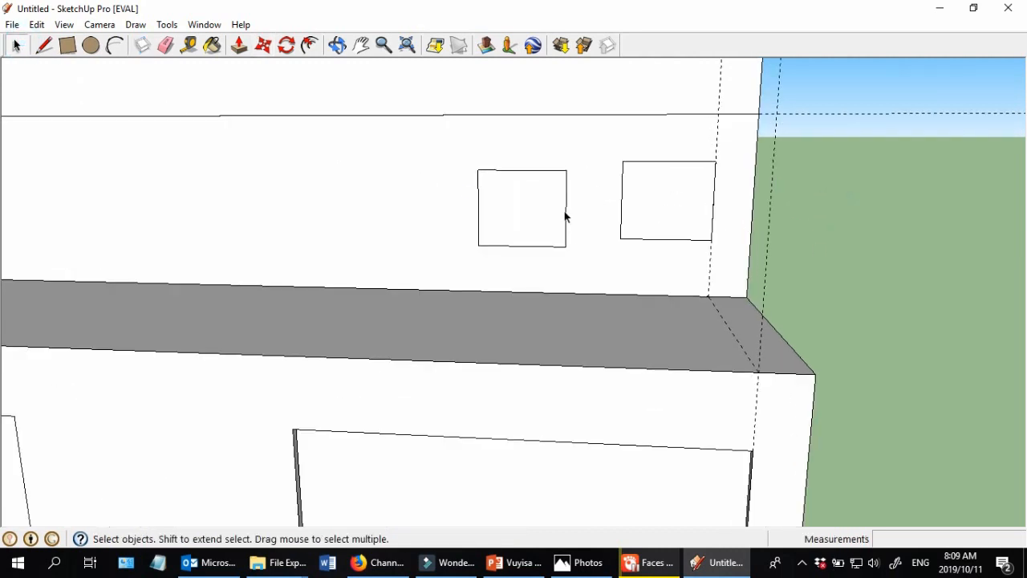
left_click(239, 45)
left_click(691, 219)
middle_click_drag(700, 221, 502, 236)
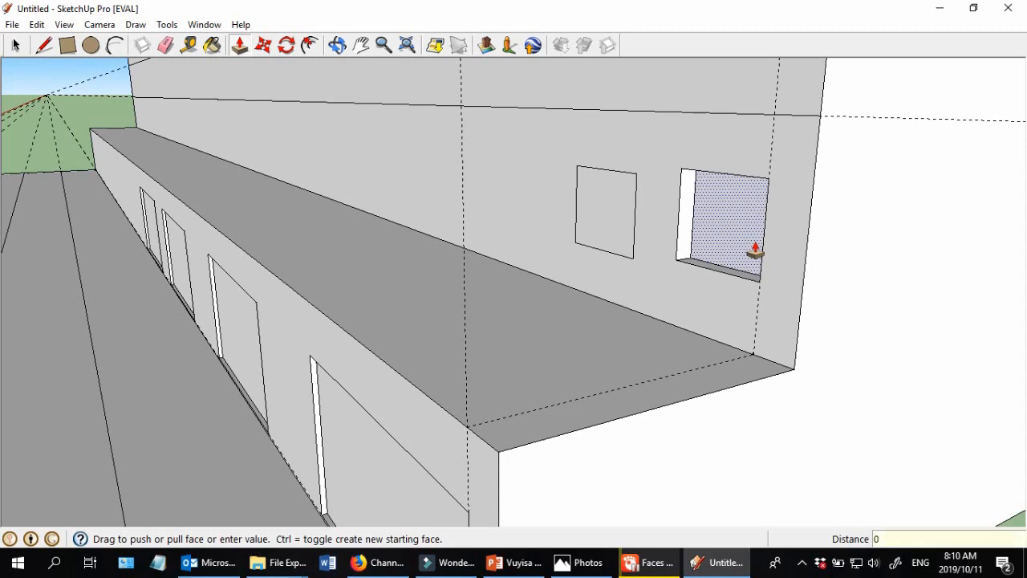
key("Return")
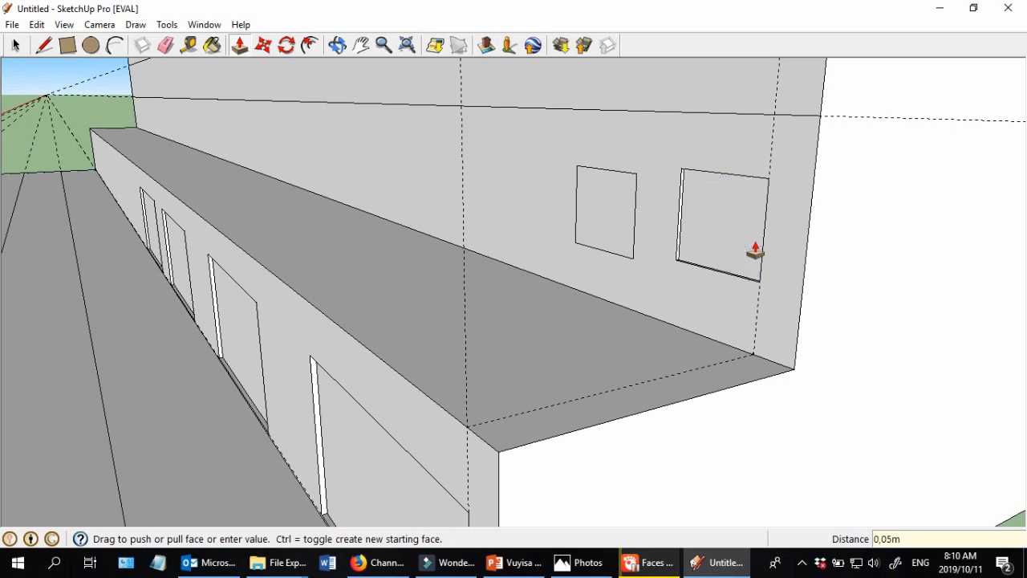
- Recess the second window's face 0.05 m, matching the depth of the end window
middle_click_drag(755, 251, 722, 263)
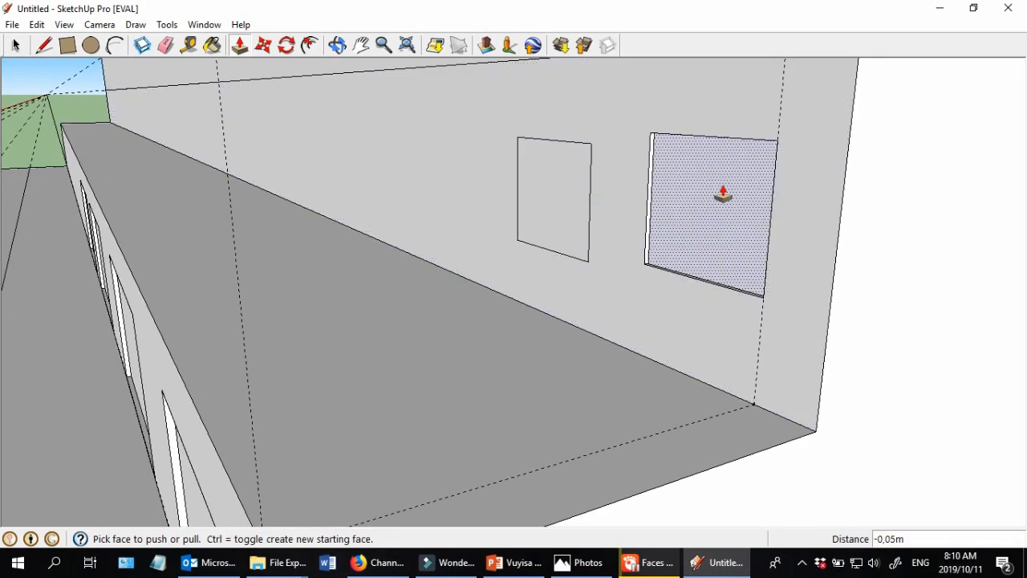
left_click(568, 220)
left_click(701, 230)
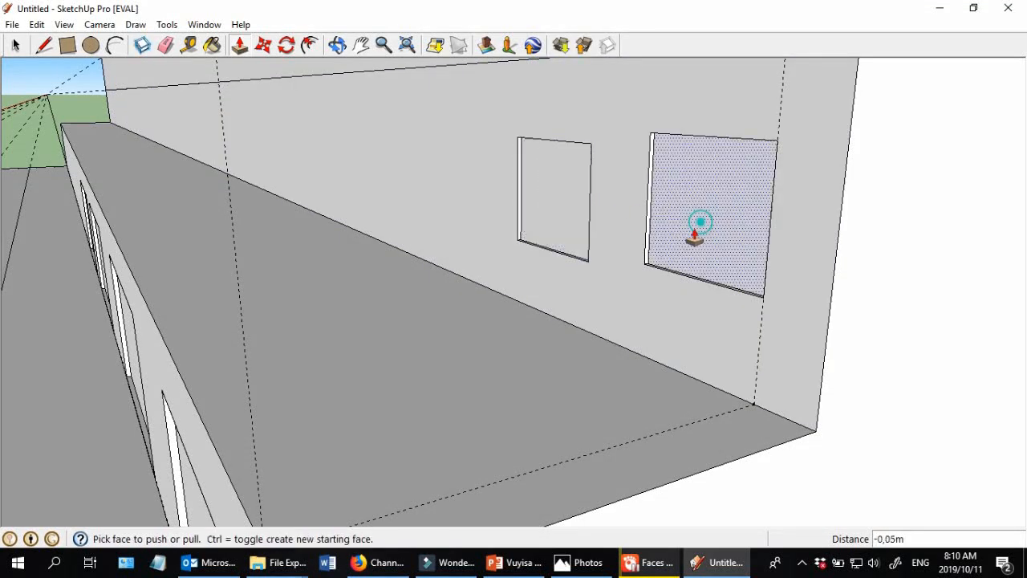
- Raise the second window's sill face level with the bottom of the end window
scroll(578, 245, "up", 5)
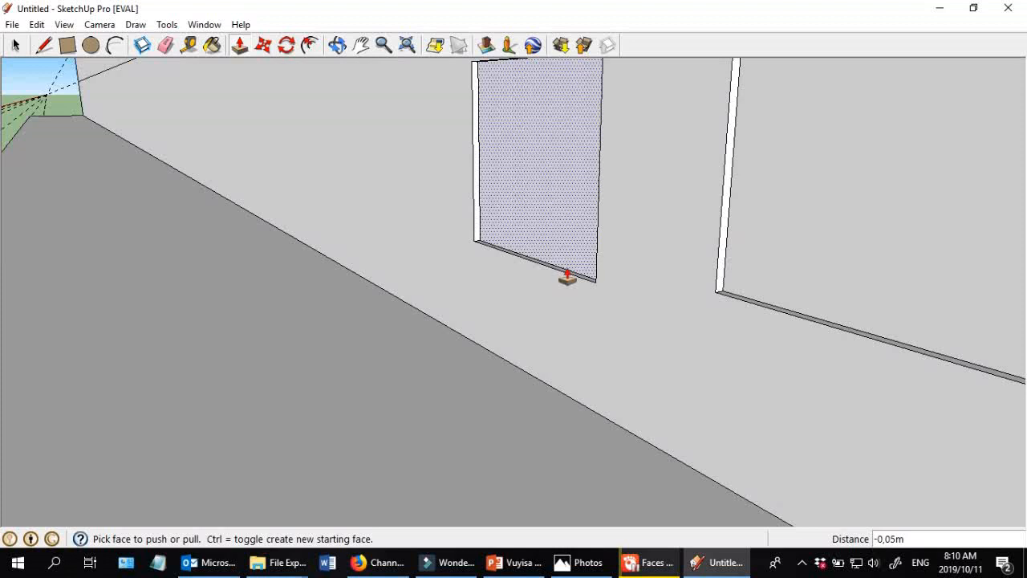
left_click(568, 280)
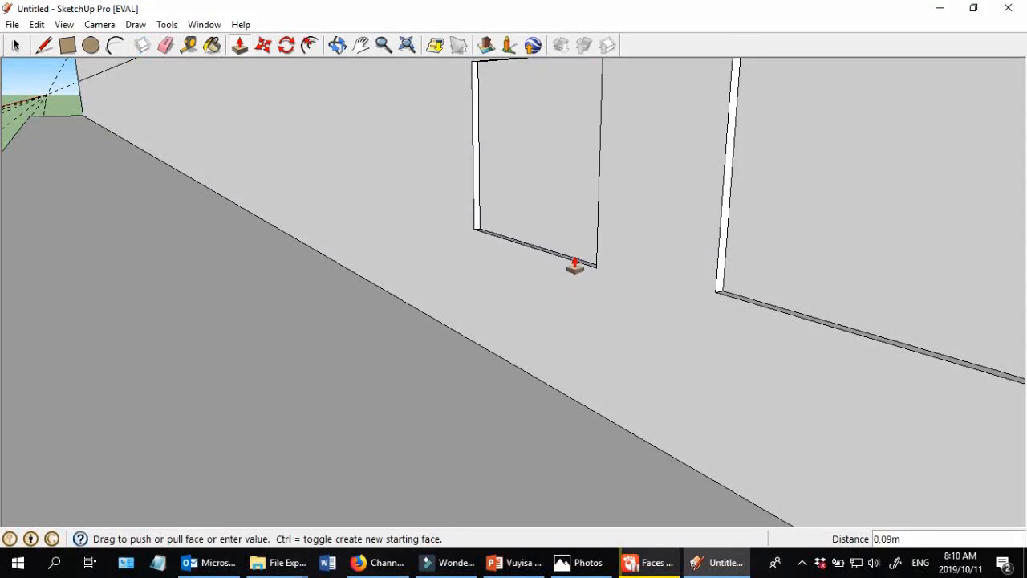
left_click(734, 304)
- Raise the second window's head face level with the top of the end window
scroll(624, 259, "down", 3)
scroll(608, 132, "up", 3)
middle_click_drag(602, 124, 610, 86)
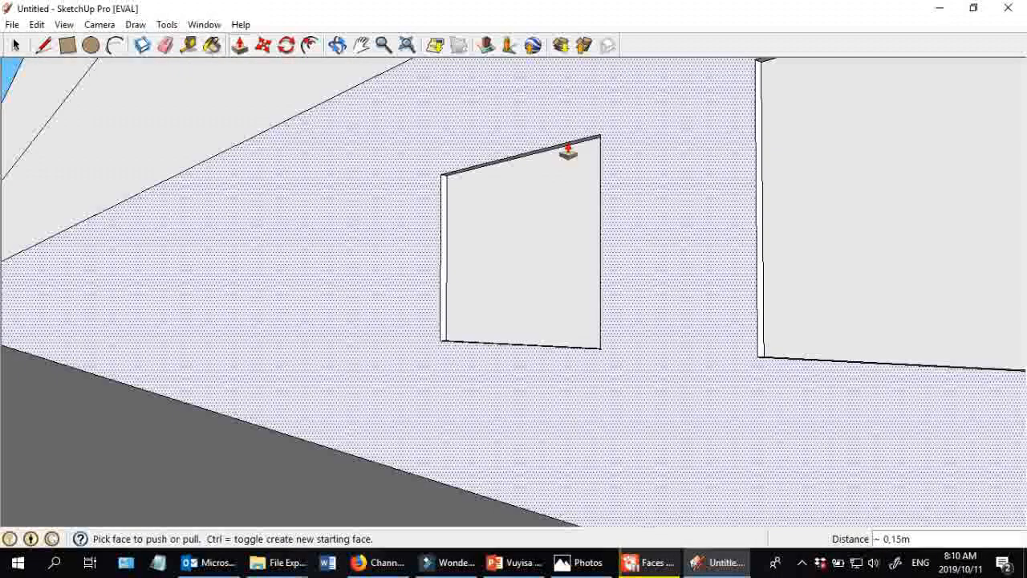
left_click(562, 146)
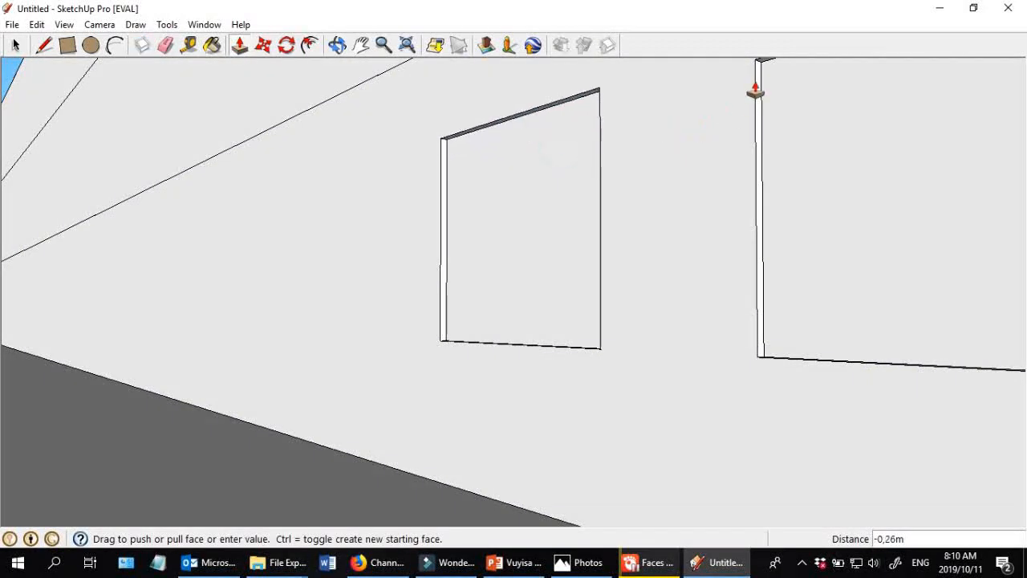
scroll(601, 251, "down", 2)
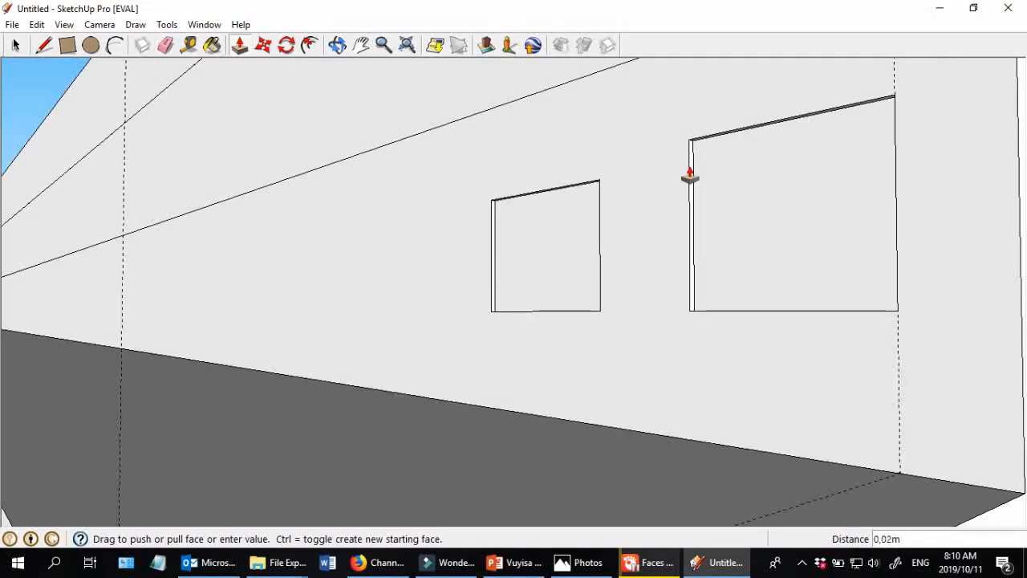
left_click(733, 137)
- Place a guide parallel to the upper wall's base through the bottom edges of the two windows
scroll(639, 268, "down", 3)
middle_click_drag(639, 291, 839, 371)
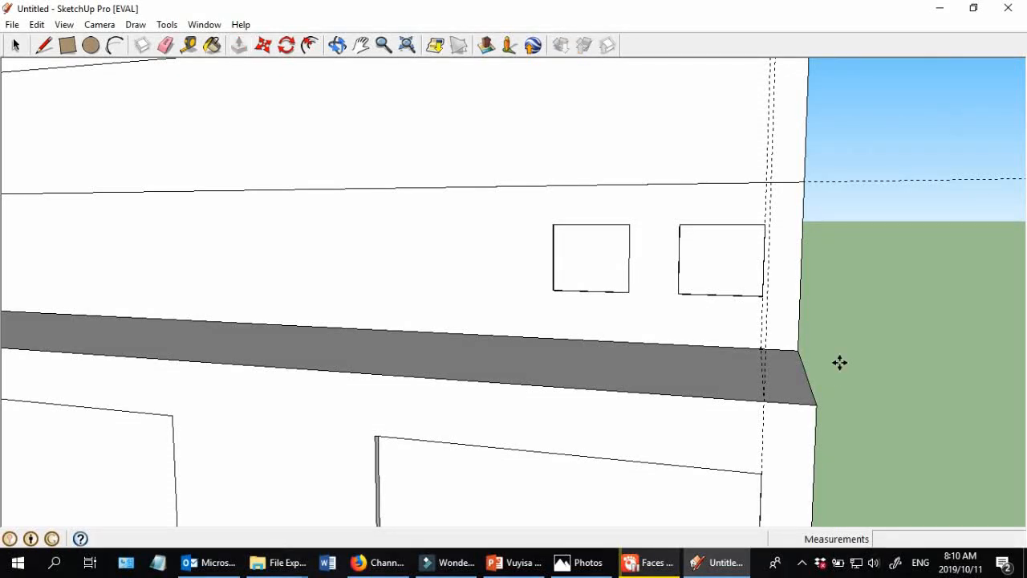
key("ctrl+v")
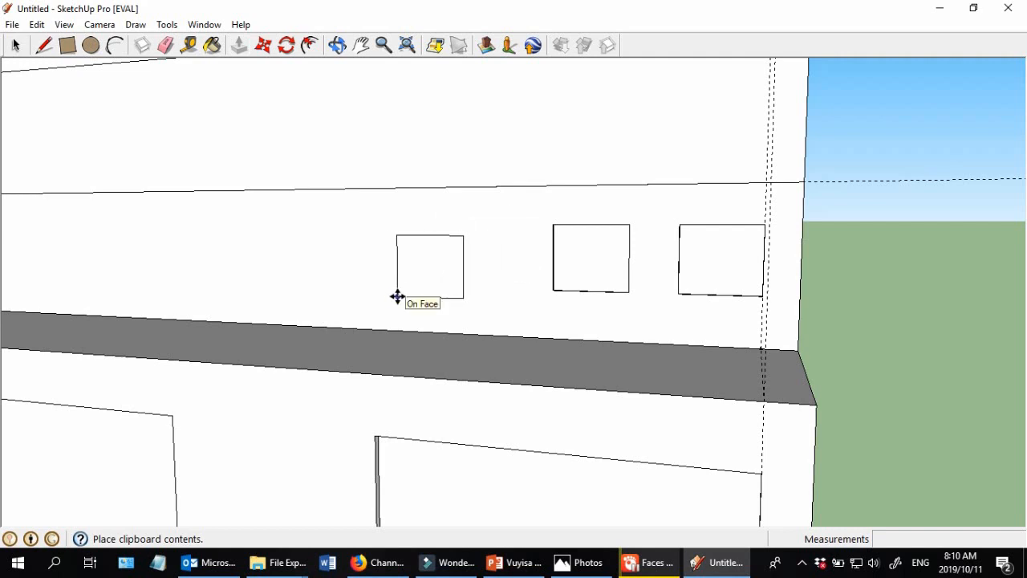
key("Escape")
key("t")
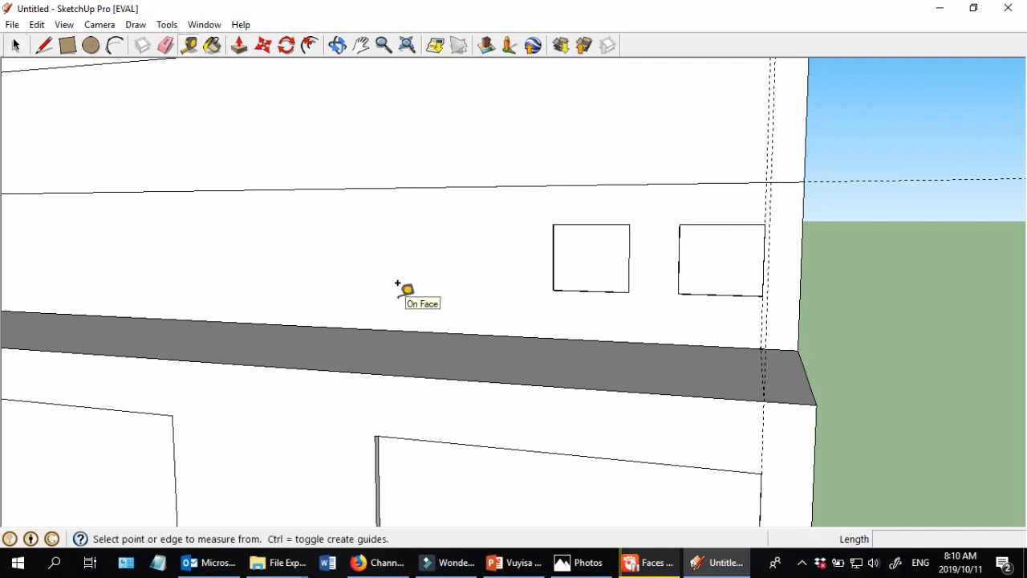
left_click(583, 339)
left_click(597, 286)
scroll(820, 347, "down", 2)
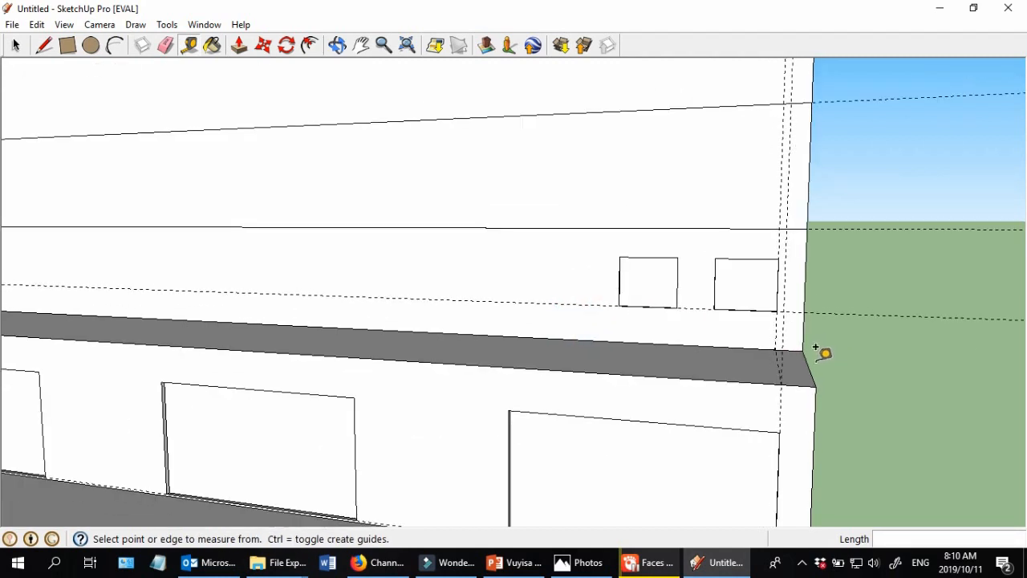
- Paste a third window on the upper wall with its bottom edge on the sill guide, beyond the second window
scroll(820, 353, "down", 3)
middle_click_drag(752, 394, 728, 325)
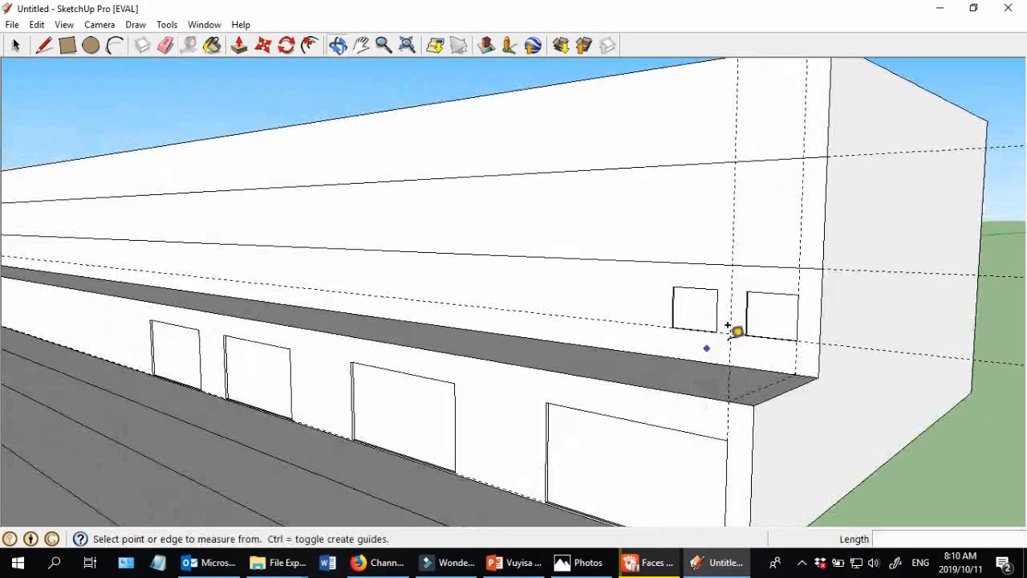
scroll(735, 330, "up", 2)
scroll(750, 305, "up", 2)
scroll(729, 281, "up", 2)
scroll(601, 309, "up", 2)
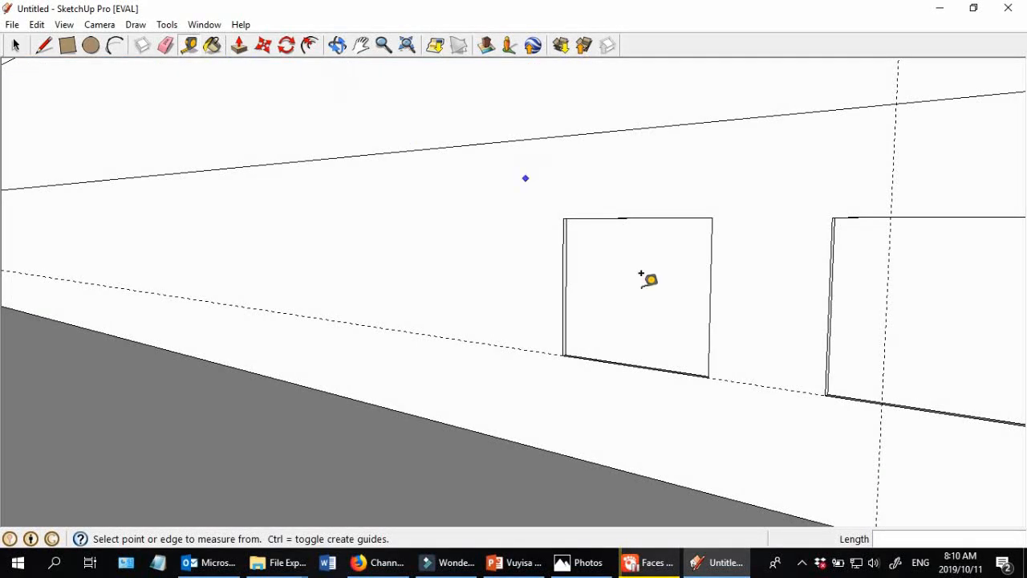
scroll(738, 392, "down", 5)
middle_click_drag(745, 394, 840, 394)
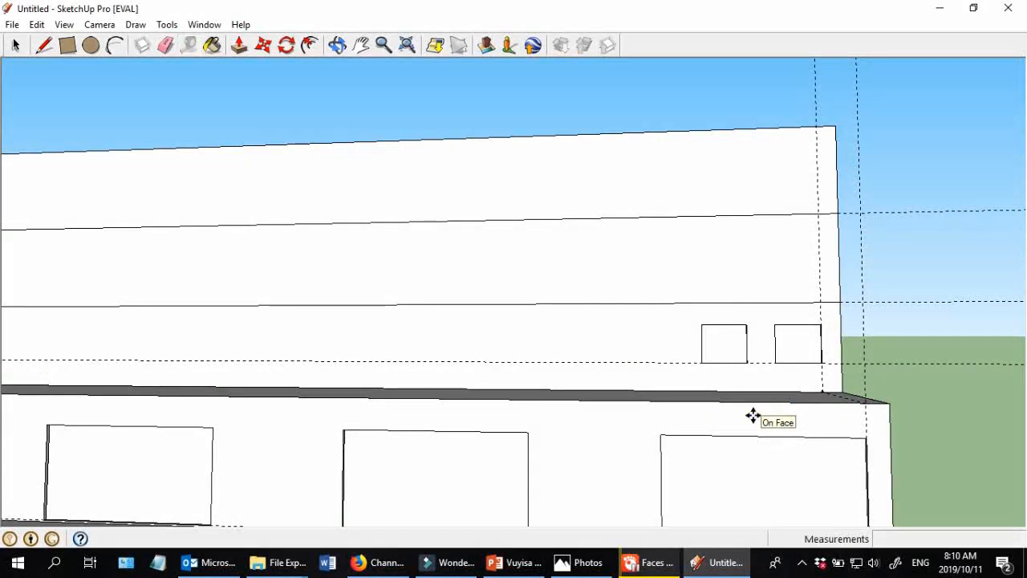
key("ctrl+v")
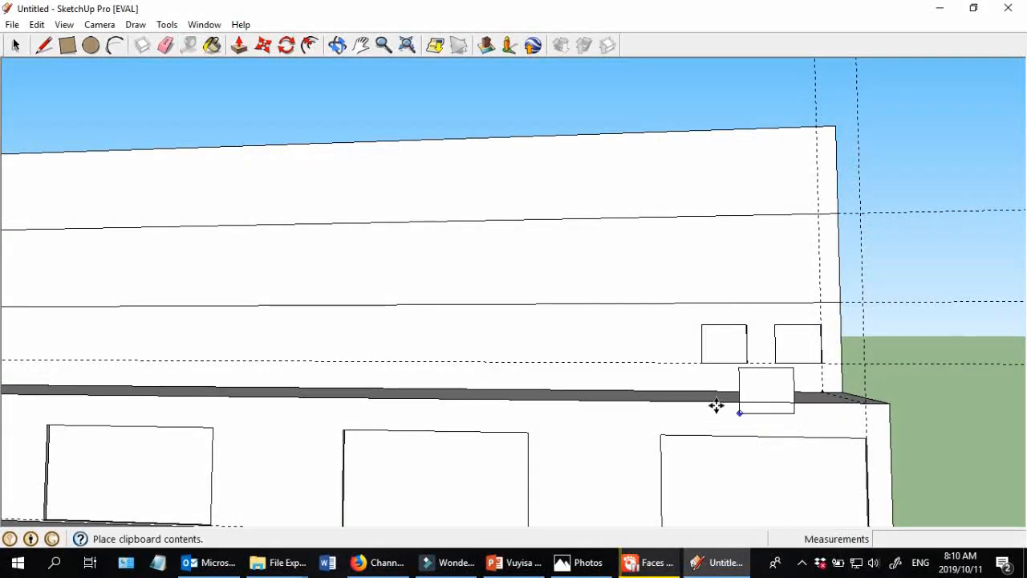
left_click(571, 362)
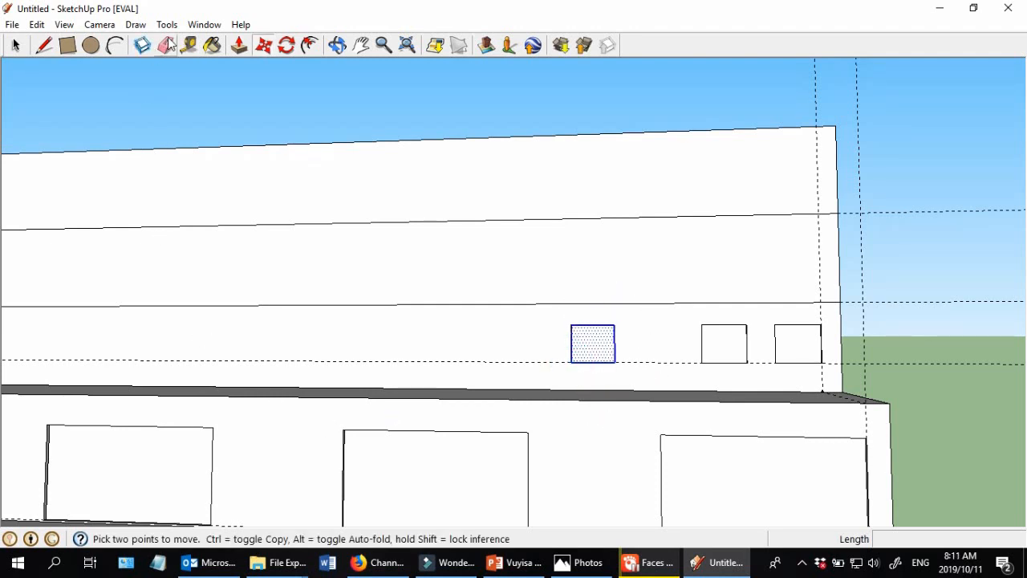
- Move the third window about 0.60 m along the sill guide towards the second window
scroll(635, 367, "up", 3)
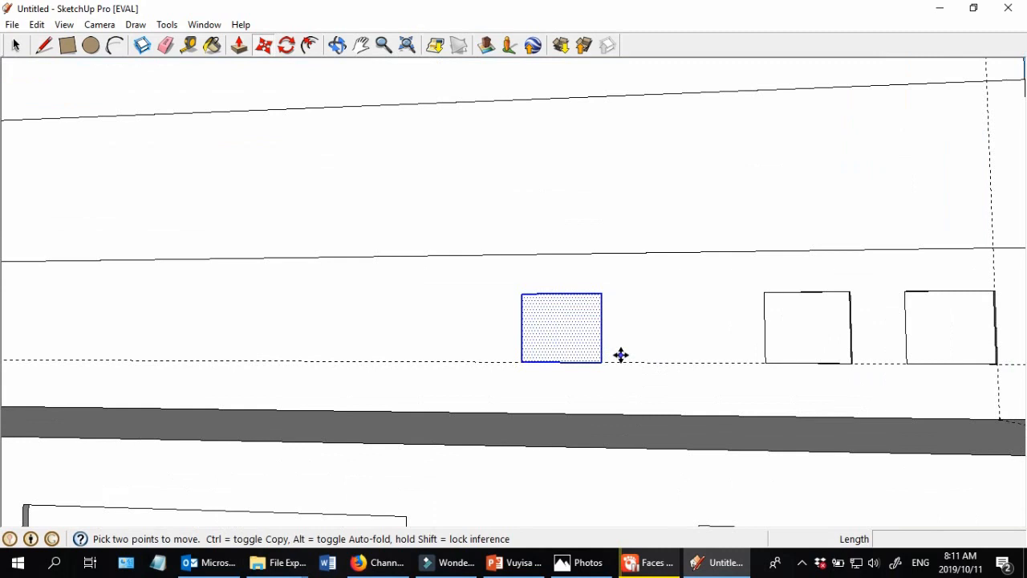
left_click(597, 364)
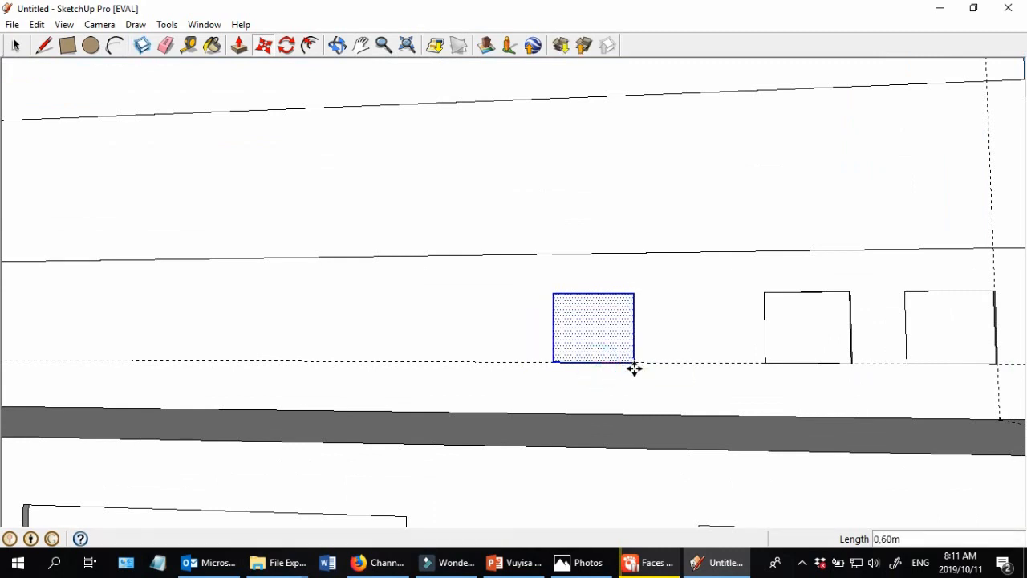
left_click(634, 369)
scroll(636, 369, "down", 2)
scroll(765, 382, "down", 1)
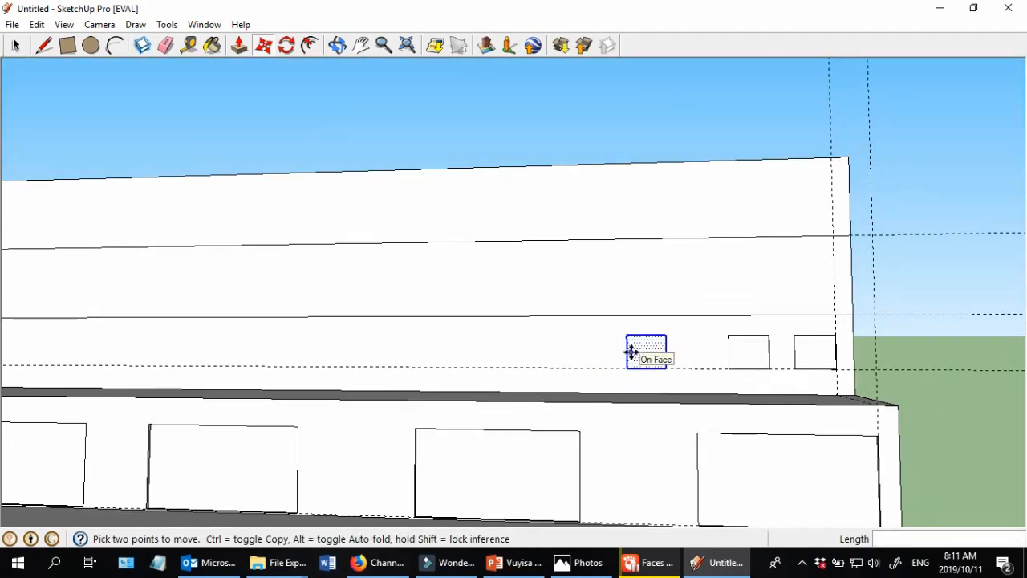
- Copy the third window and paste a fourth one on the sill guide, farther along the wall
key("ctrl+c")
key("ctrl+v")
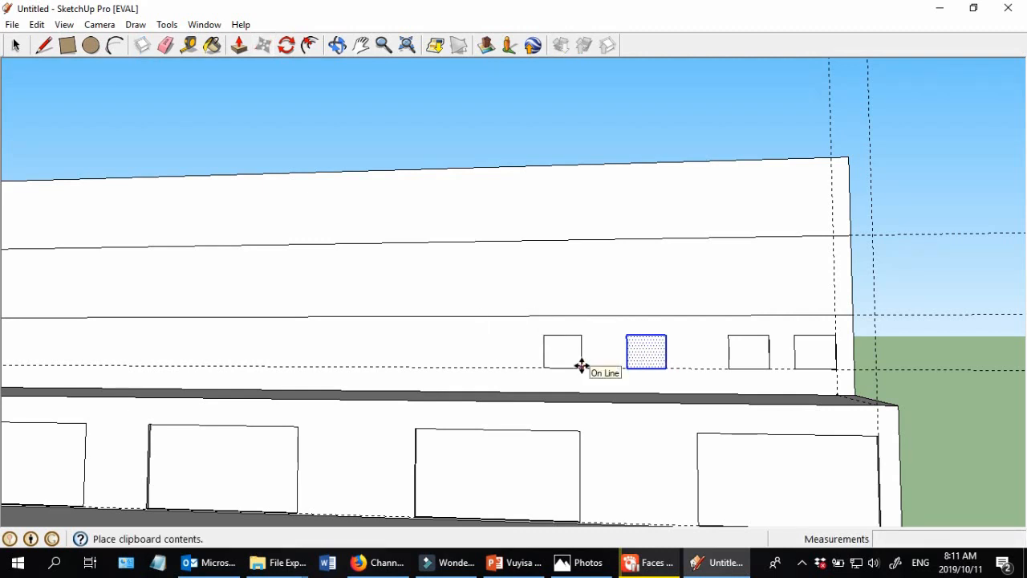
left_click(582, 366)
scroll(634, 405, "down", 2)
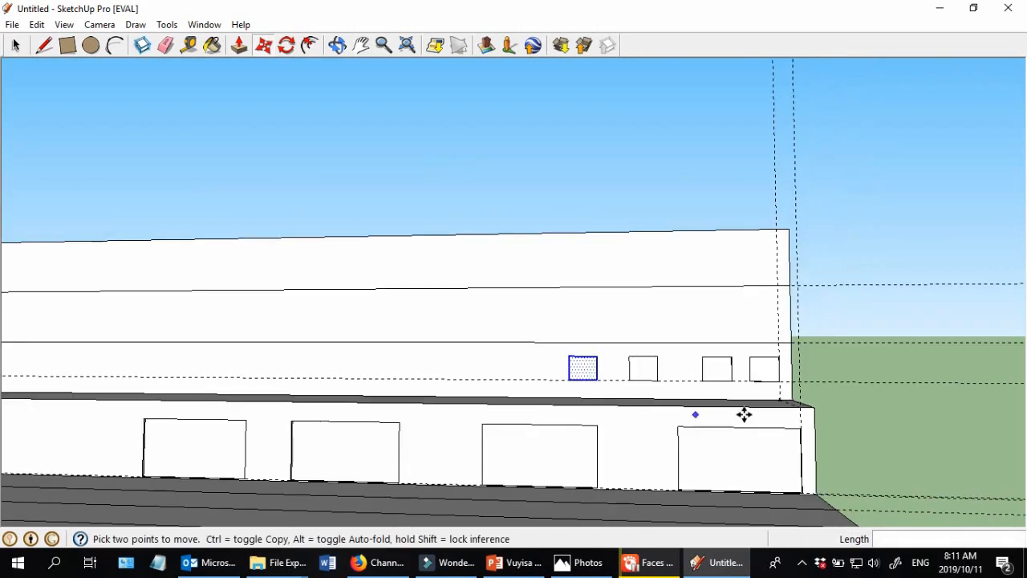
- Recess the fourth window's face 0.05 m, matching the depth of the end window
scroll(722, 457, "up", 3)
middle_click_drag(666, 458, 763, 471)
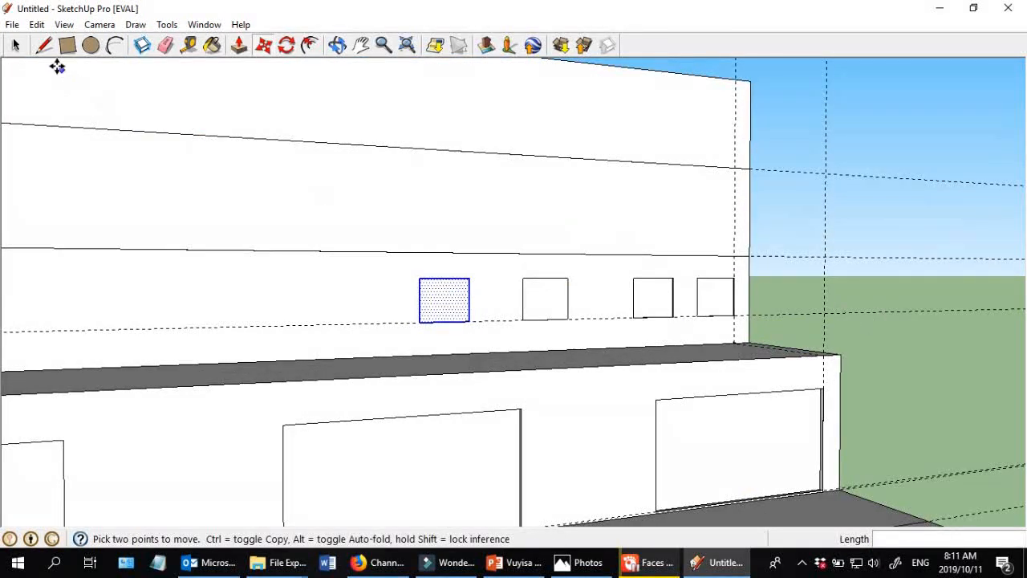
left_click(239, 45)
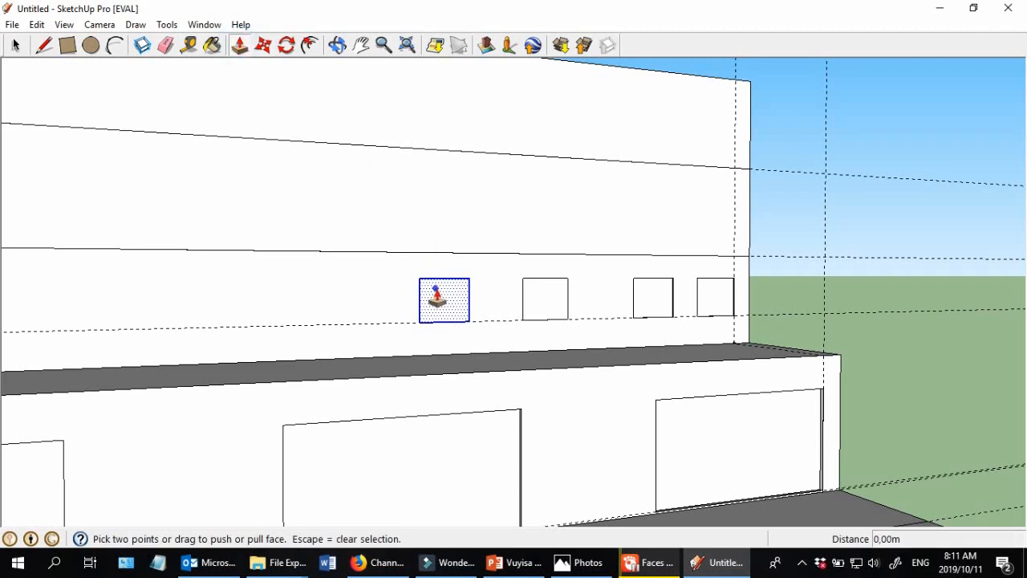
left_click(449, 298)
middle_click_drag(710, 304, 260, 350)
scroll(259, 345, "down", 3)
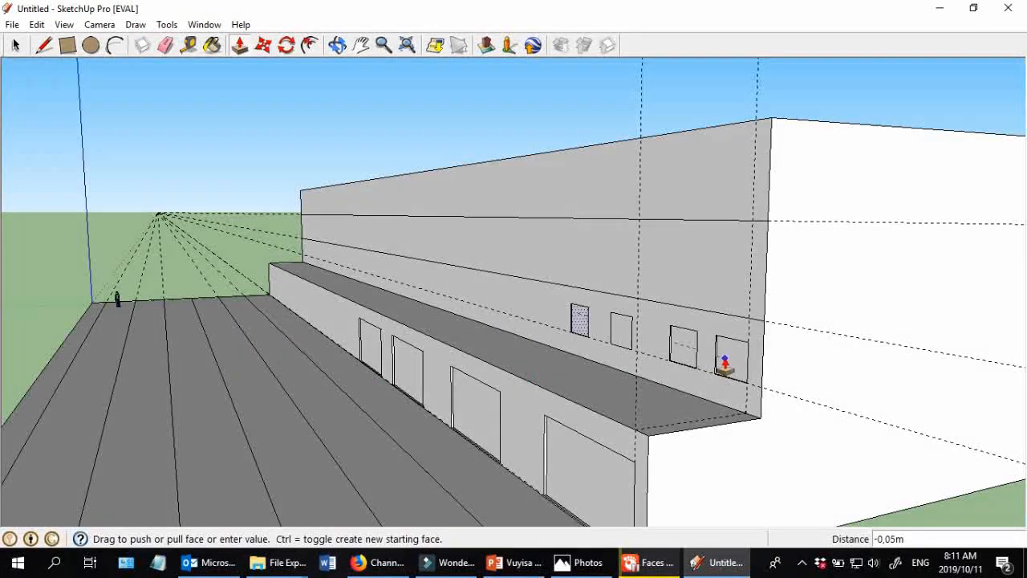
left_click(727, 357)
scroll(546, 337, "up", 3)
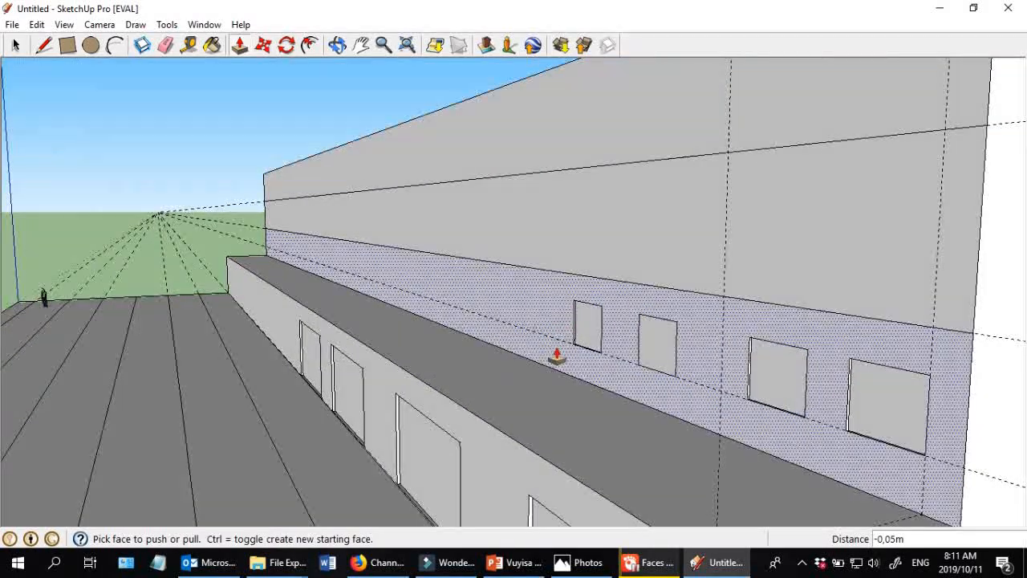
- Examine the four recessed upper windows and the ground-floor panels from both ends of the street facade
middle_click_drag(556, 355, 629, 354)
scroll(625, 358, "down", 5)
middle_click_drag(519, 332, 596, 378)
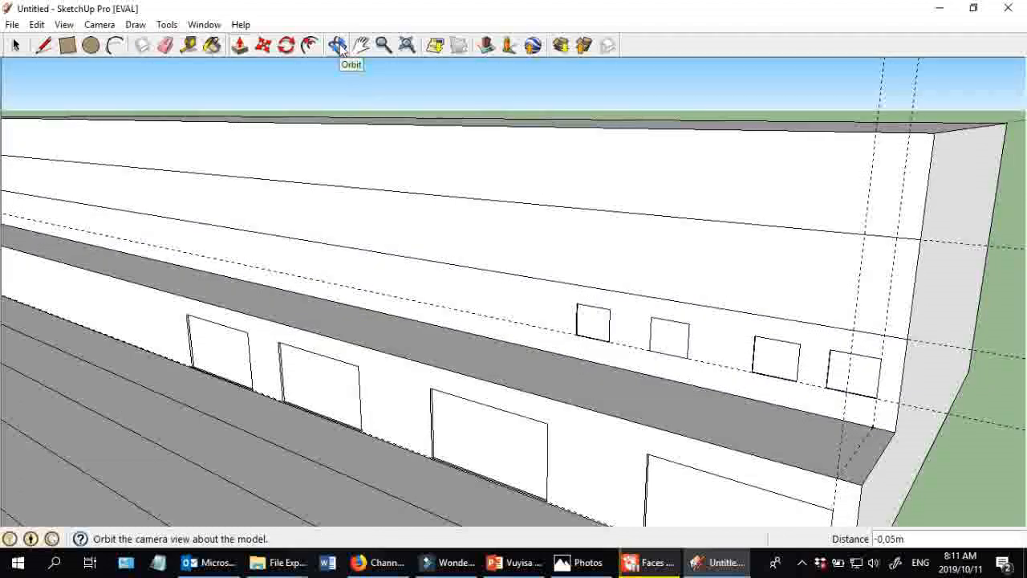
key("p")
scroll(369, 298, "down", 1)
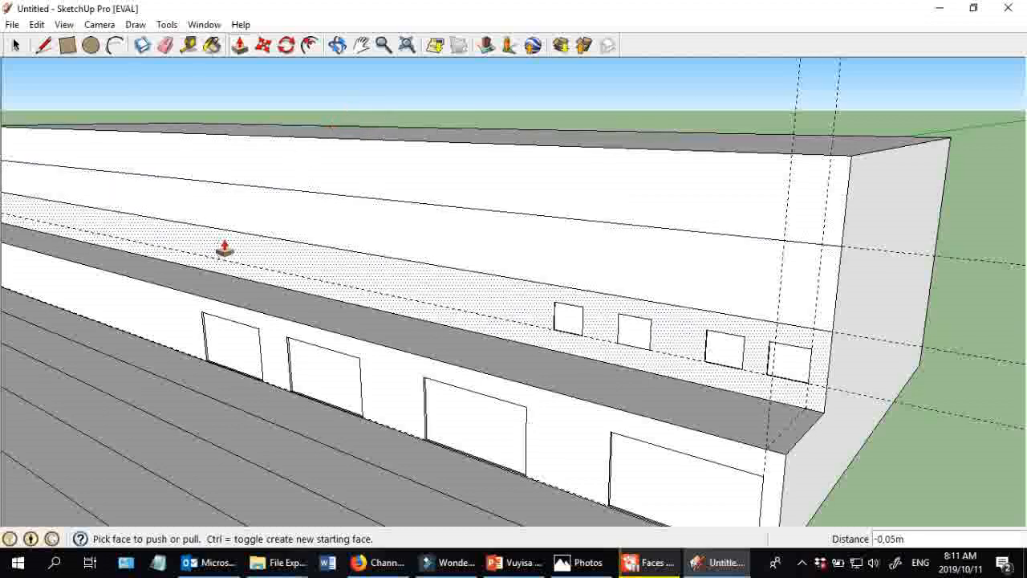
middle_click_drag(373, 274, 692, 259)
scroll(475, 256, "down", 10)
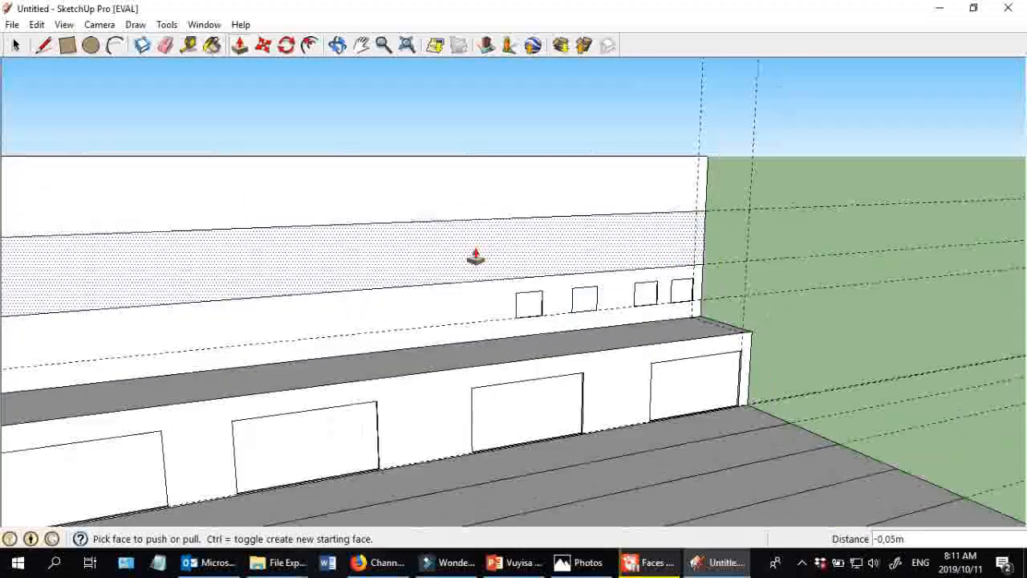
scroll(653, 281, "up", 5)
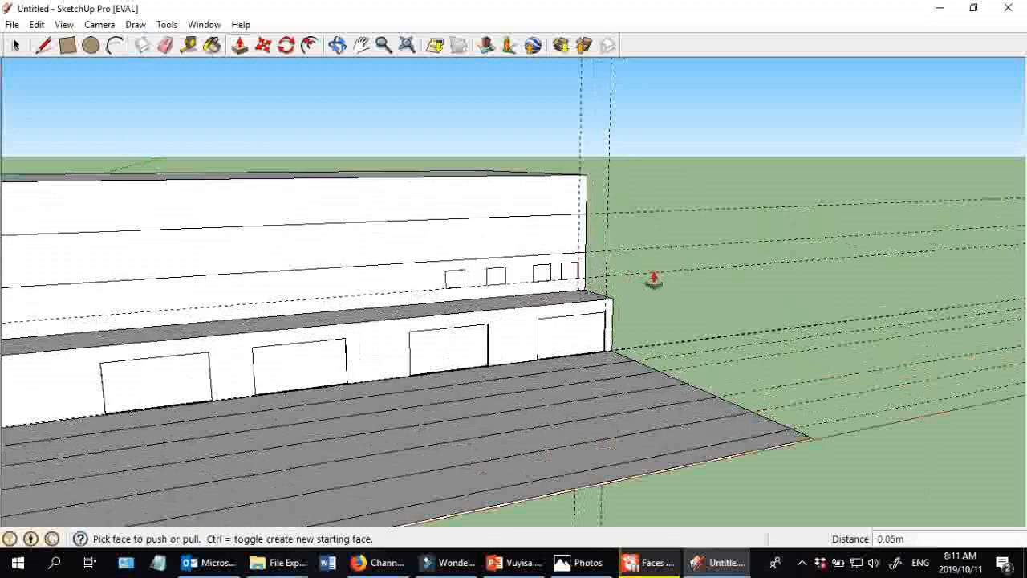
middle_click_drag(580, 314, 355, 365)
scroll(340, 272, "up", 3)
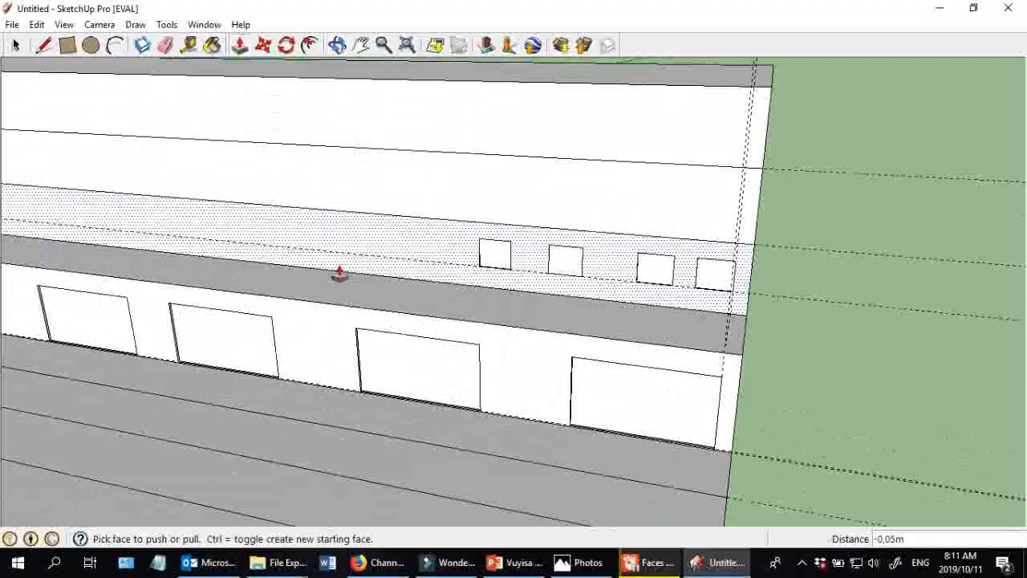
scroll(339, 273, "down", 3)
scroll(548, 259, "down", 2)
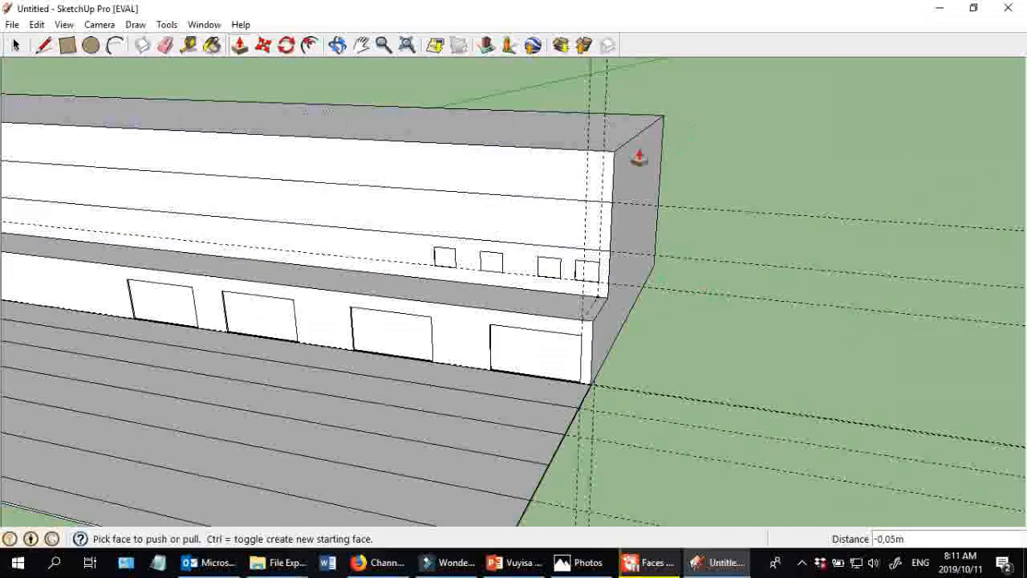
scroll(586, 236, "down", 2)
scroll(535, 259, "up", 4)
scroll(529, 250, "down", 2)
scroll(522, 262, "up", 2)
middle_click_drag(522, 262, 615, 287)
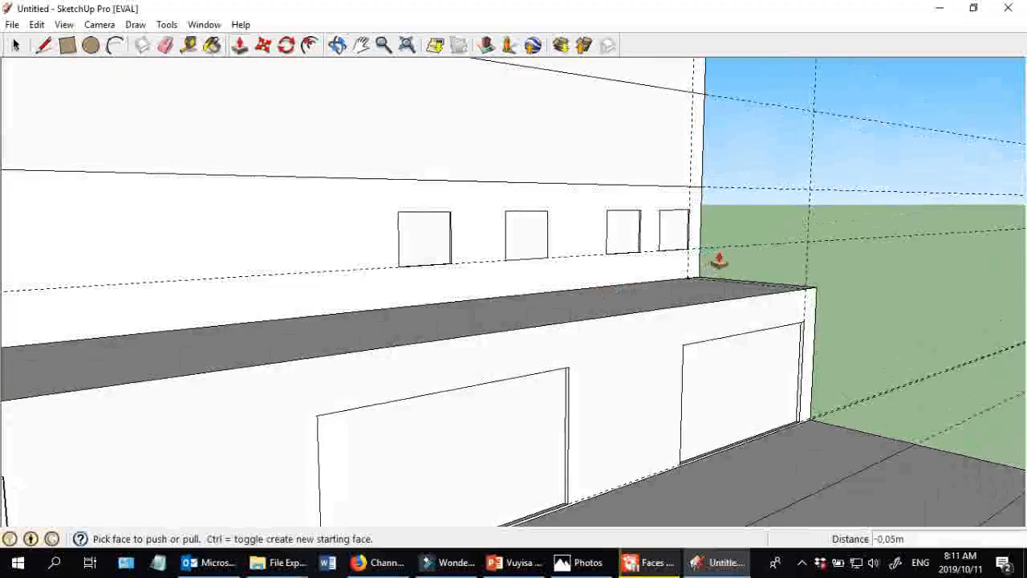
scroll(651, 194, "up", 3)
middle_click_drag(653, 194, 305, 268)
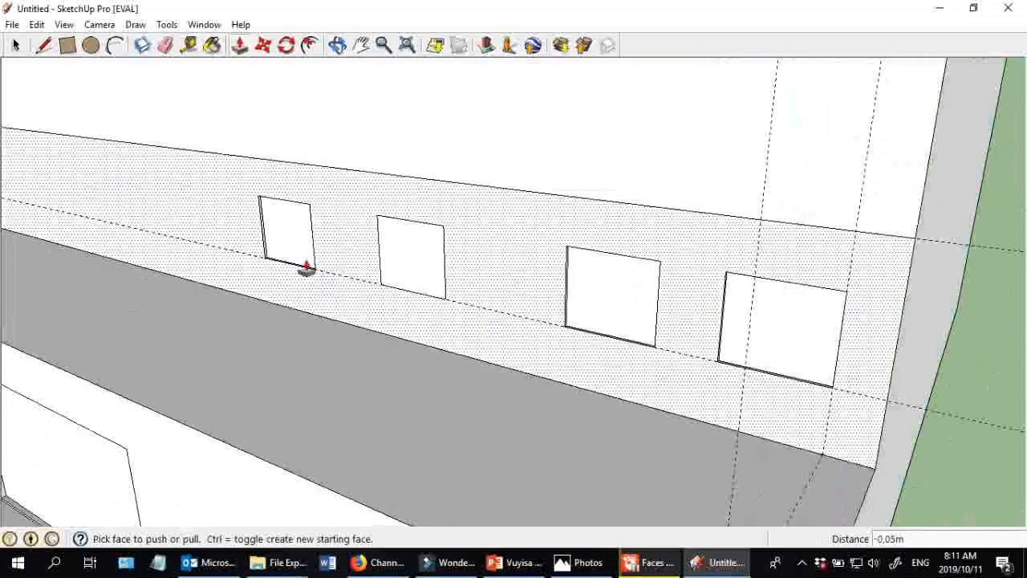
scroll(392, 217, "down", 4)
middle_click_drag(319, 229, 563, 287)
middle_click_drag(345, 276, 353, 220)
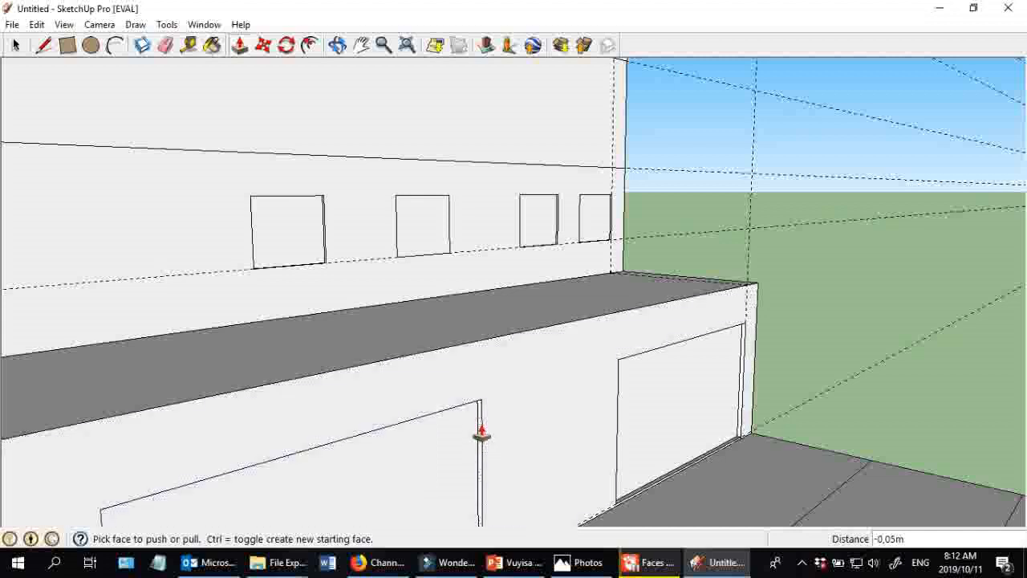
- Widen the fourth window 1.42 m towards the third window by pushing its side reveal
scroll(480, 437, "up", 6)
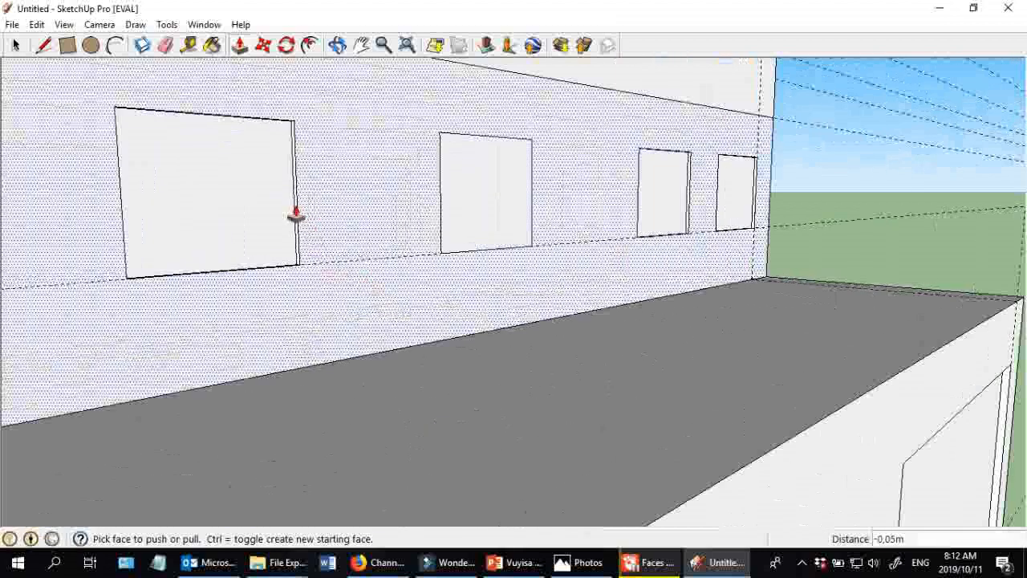
left_click(296, 214)
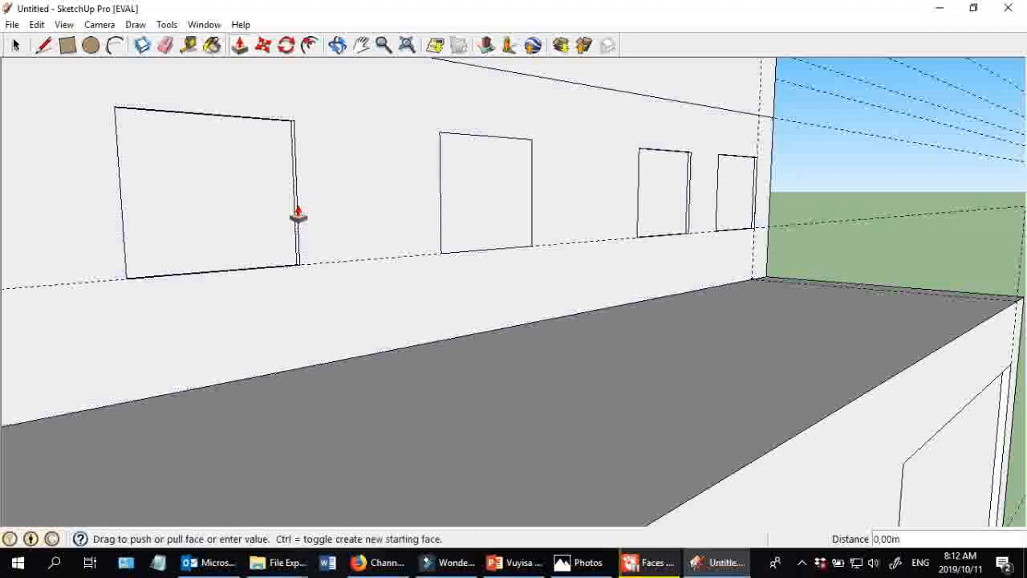
left_click(419, 225)
scroll(495, 293, "down", 3)
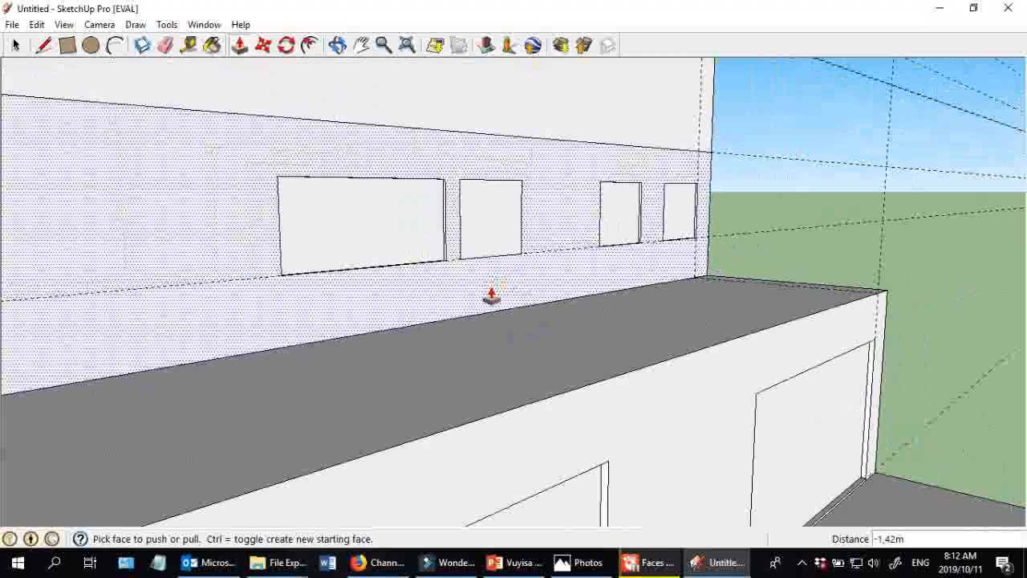
- Pull the widened window's side reveal back about 1.36 m, using the edge of the ground-floor panel below as reference
middle_click_drag(488, 284, 640, 412)
scroll(437, 231, "up", 2)
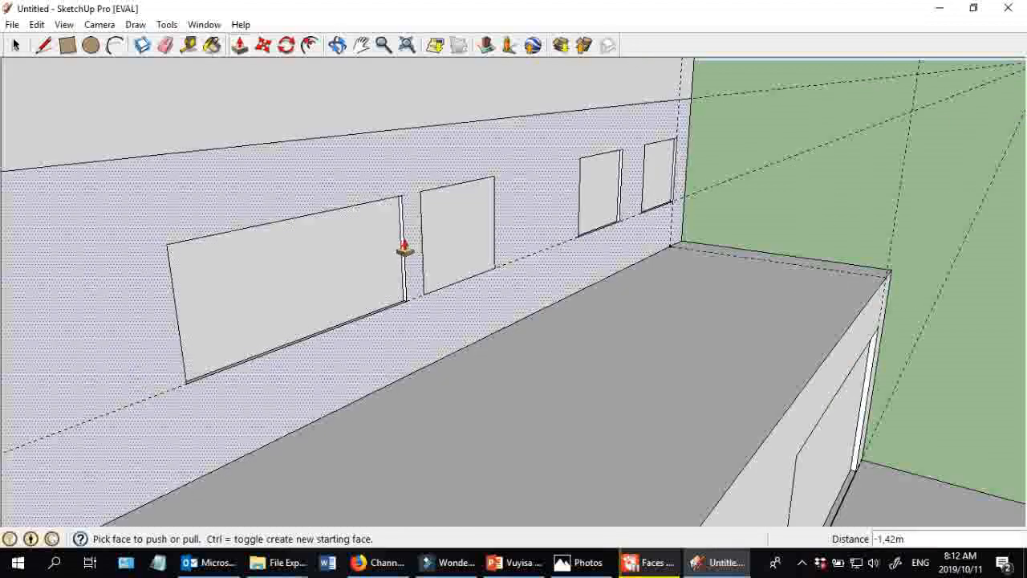
left_click(401, 245)
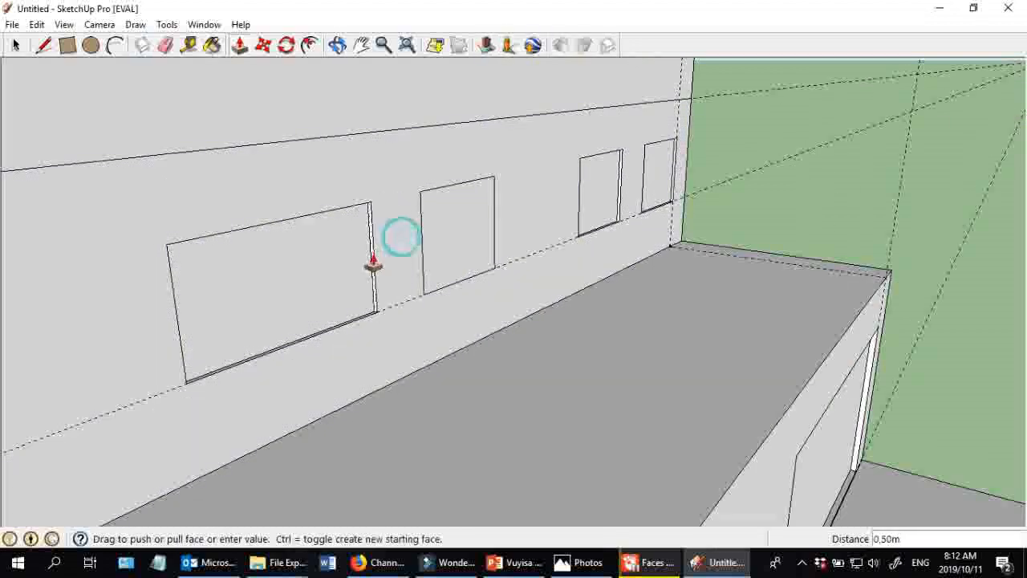
scroll(325, 212, "down", 3)
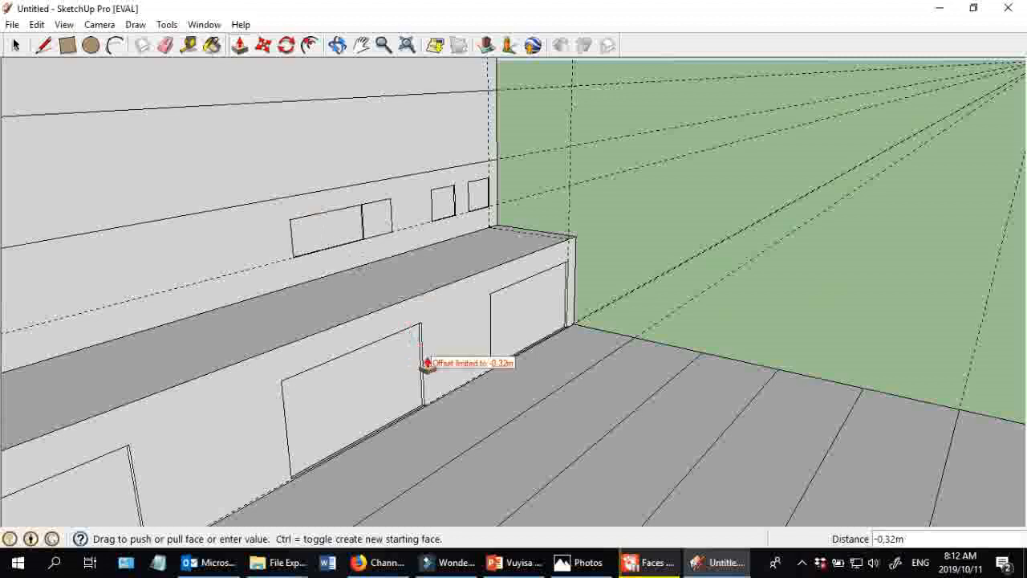
scroll(423, 361, "up", 2)
left_click(418, 361)
- Check how the row of upper windows sits above the recessed ground-floor panels along the building
middle_click_drag(485, 370, 311, 341)
scroll(311, 341, "down", 2)
middle_click_drag(429, 298, 365, 307)
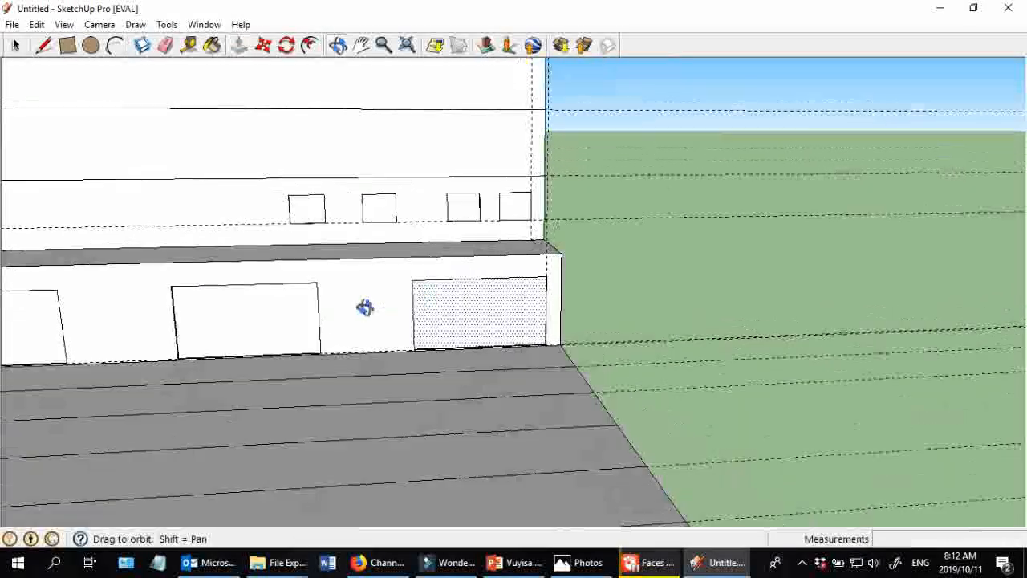
scroll(435, 291, "down", 2)
middle_click_drag(560, 332, 341, 323)
scroll(509, 232, "down", 2)
scroll(527, 254, "up", 2)
scroll(738, 358, "down", 2)
middle_click_drag(738, 358, 549, 366)
scroll(470, 348, "up", 3)
scroll(458, 356, "up", 2)
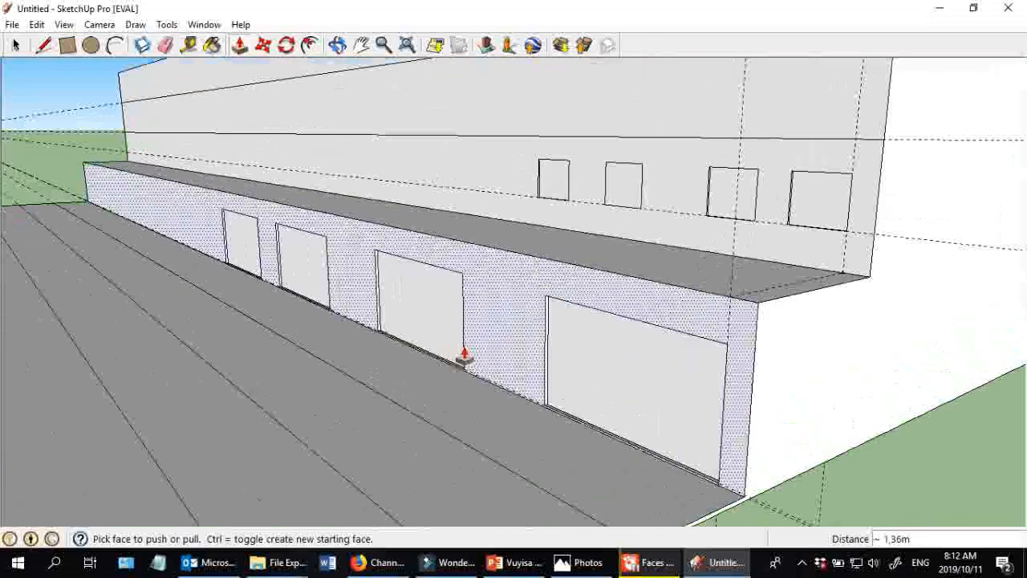
middle_click_drag(458, 380, 406, 360)
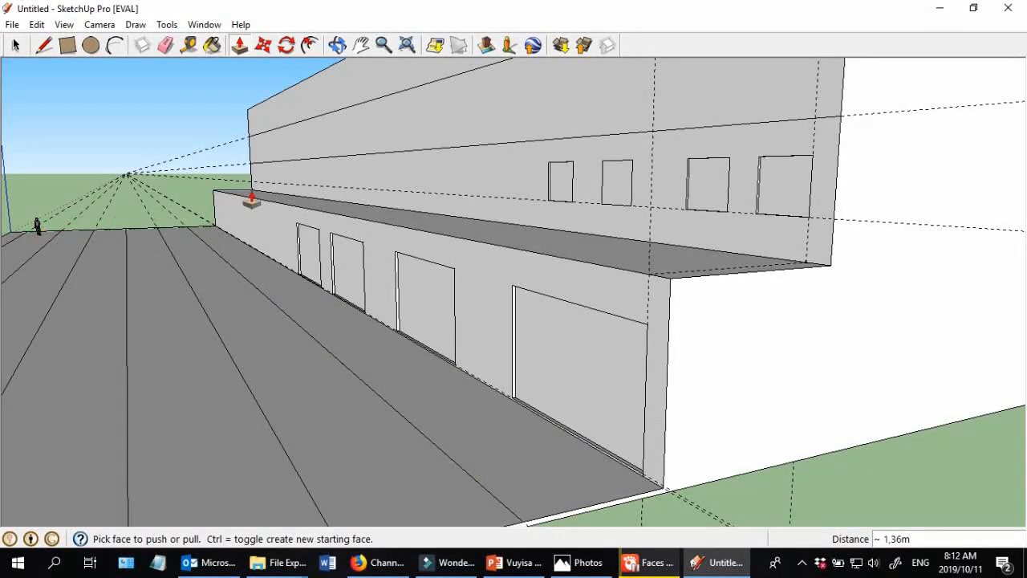
- Open the Components Sampler collection and browse down to the 2D people components
left_click(214, 28)
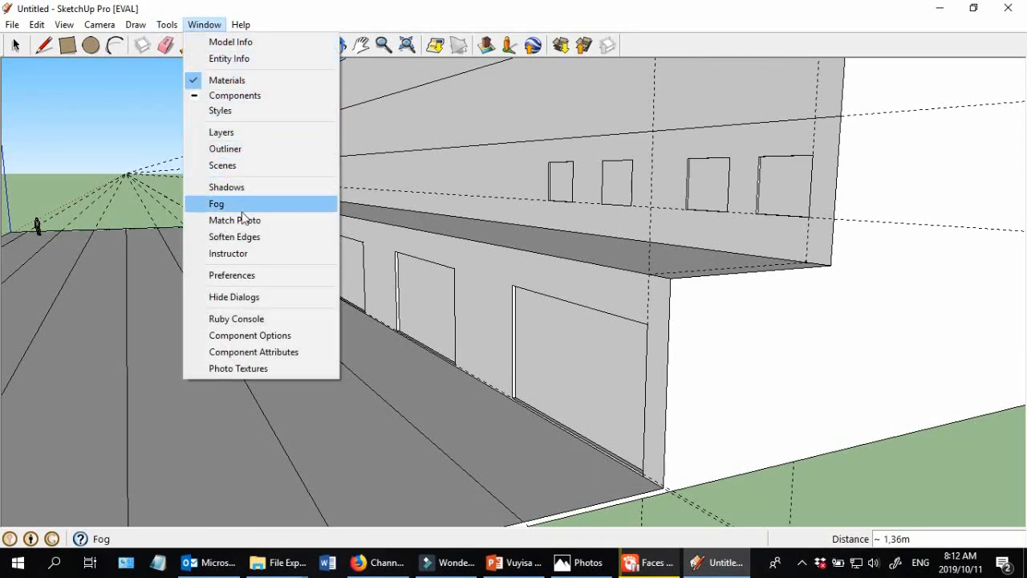
left_click(244, 98)
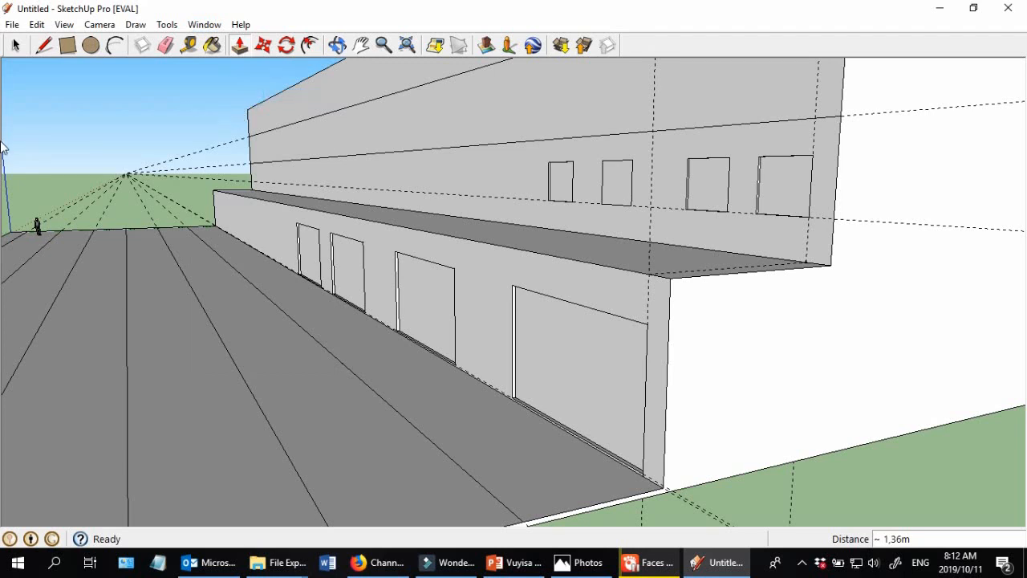
left_click_drag(246, 142, 415, 147)
left_click(378, 290)
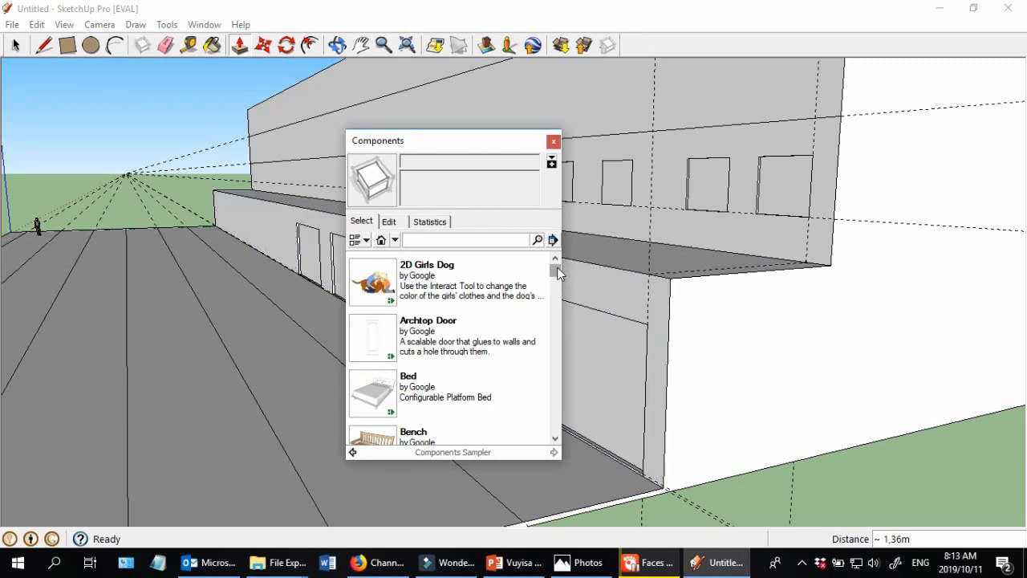
mouse_move(557, 269)
left_mouse_down()
mouse_move(559, 290)
mouse_move(561, 272)
left_mouse_up()
left_click_drag(556, 273, 559, 343)
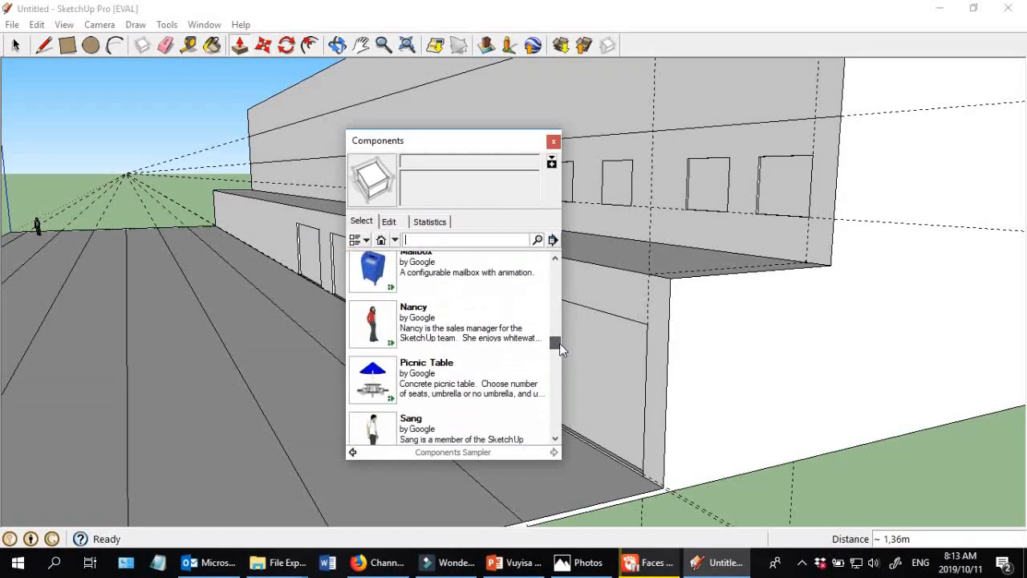
- Place the 2D man component in the white shirt on the paving strip beside the building's near end
left_click(380, 430)
scroll(267, 368, "down", 4)
middle_click_drag(343, 452, 255, 431)
scroll(158, 388, "down", 2)
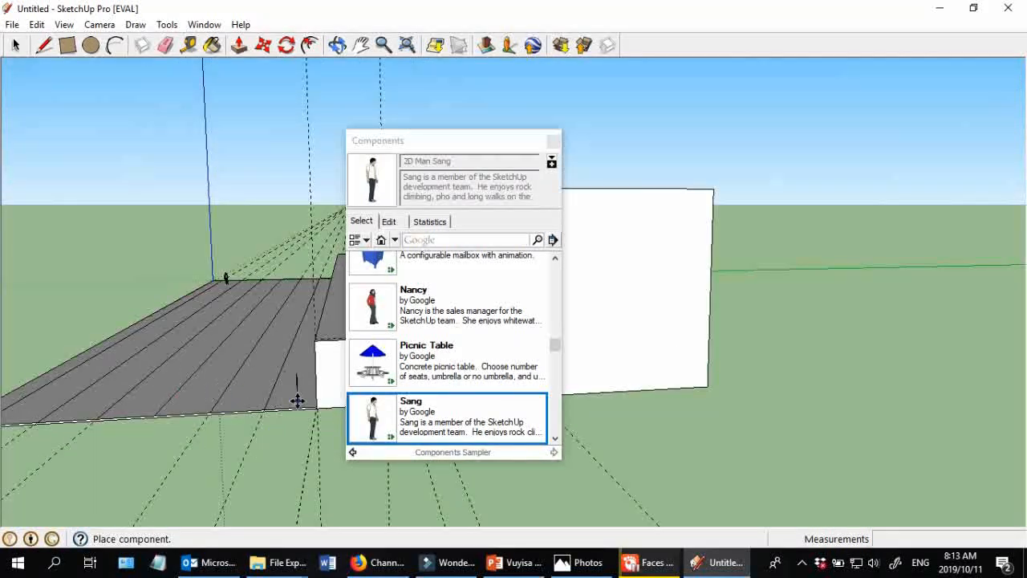
scroll(296, 399, "up", 3)
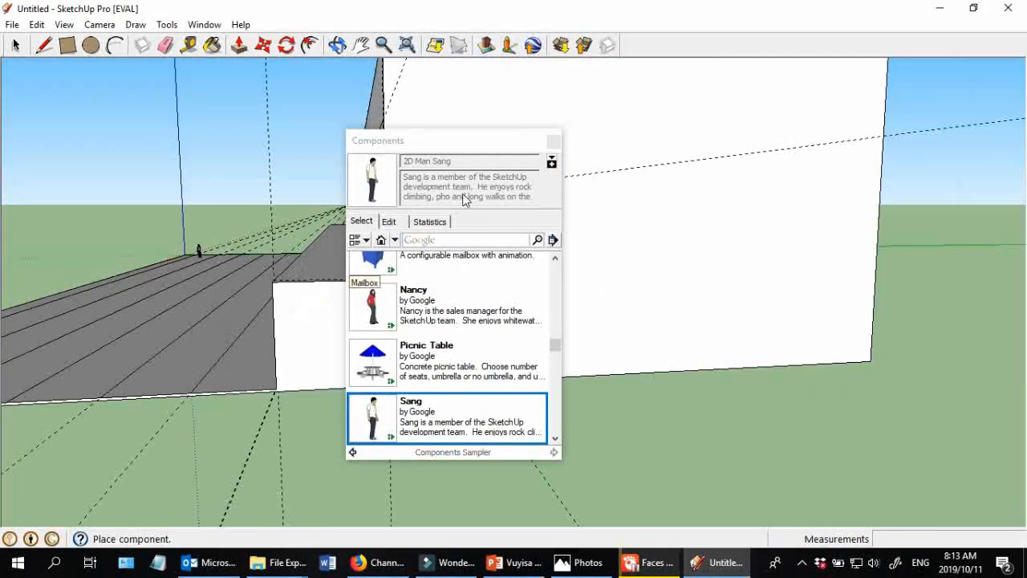
left_click_drag(437, 145, 876, 152)
scroll(225, 344, "up", 3)
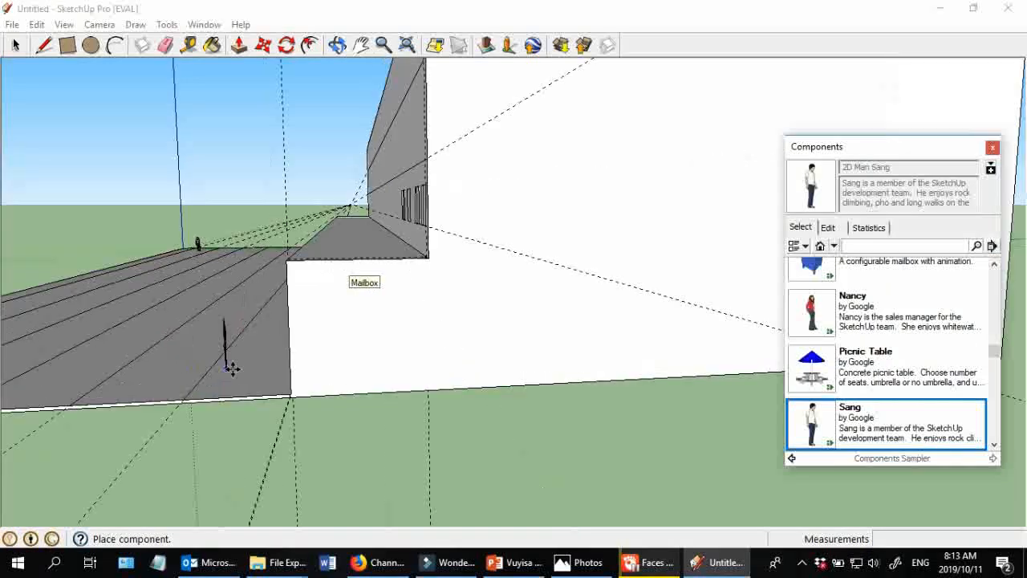
scroll(260, 387, "up", 1)
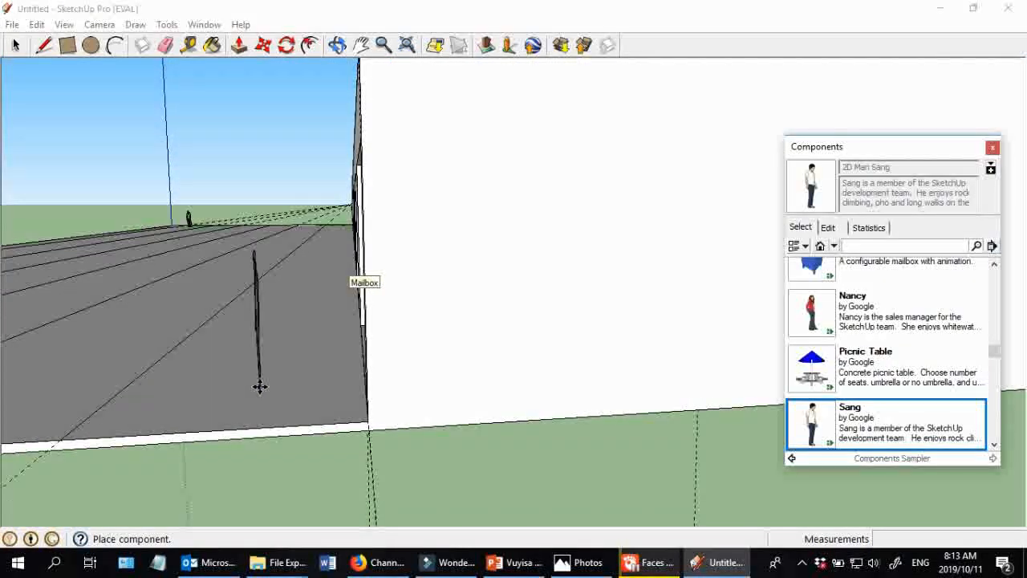
left_click(219, 375)
middle_click_drag(280, 394, 232, 406)
key("m")
scroll(225, 386, "up", 3)
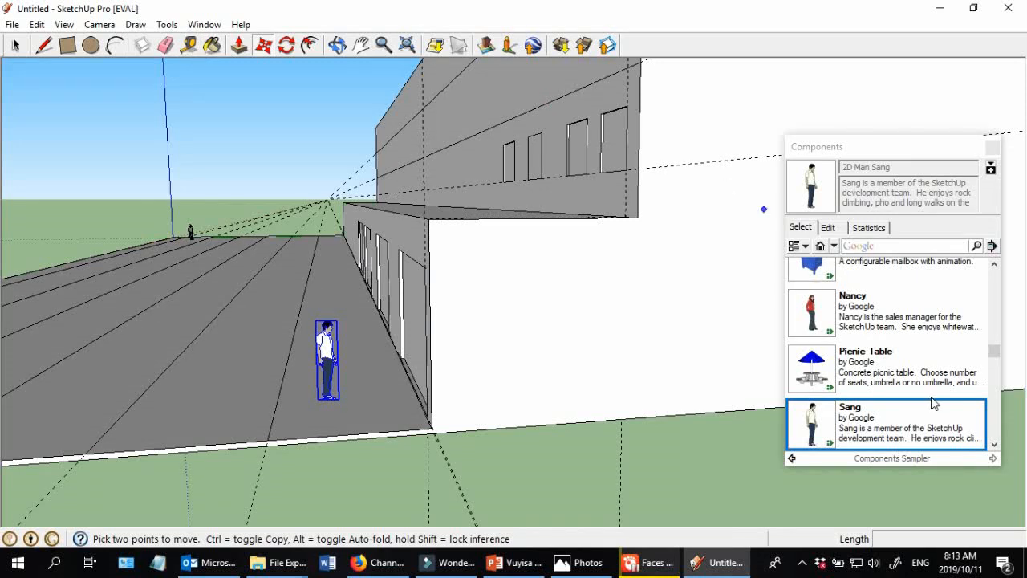
- Place the Tree 2D Deciduous component on the strip line just behind the man
left_click_drag(994, 354, 993, 413)
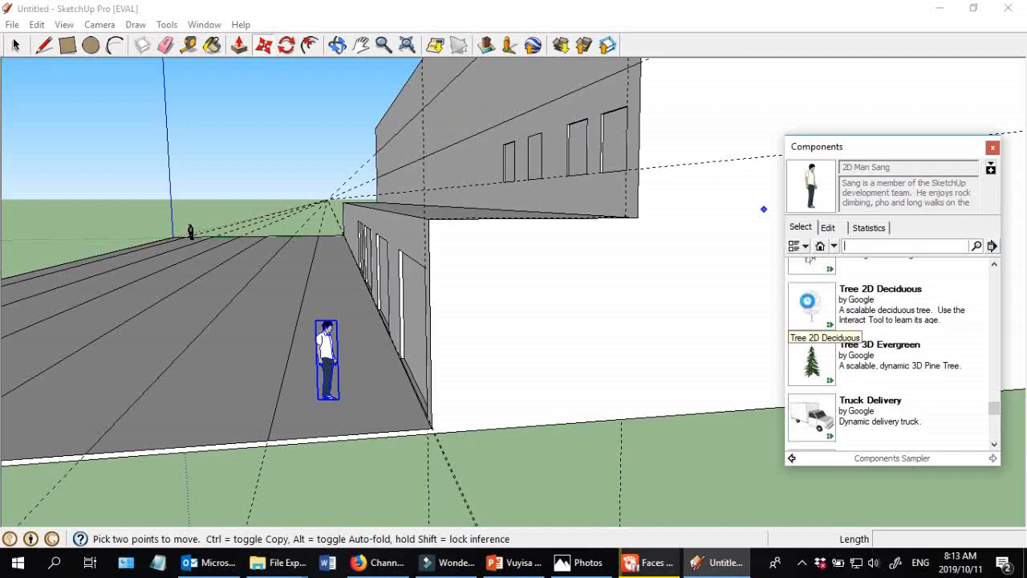
left_click(806, 301)
scroll(291, 344, "up", 2)
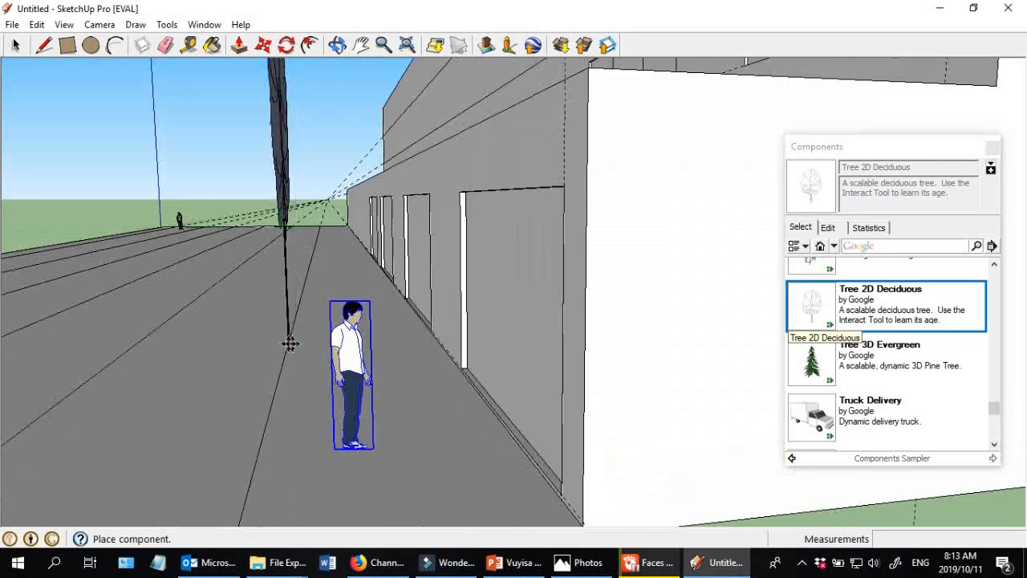
left_click(288, 343)
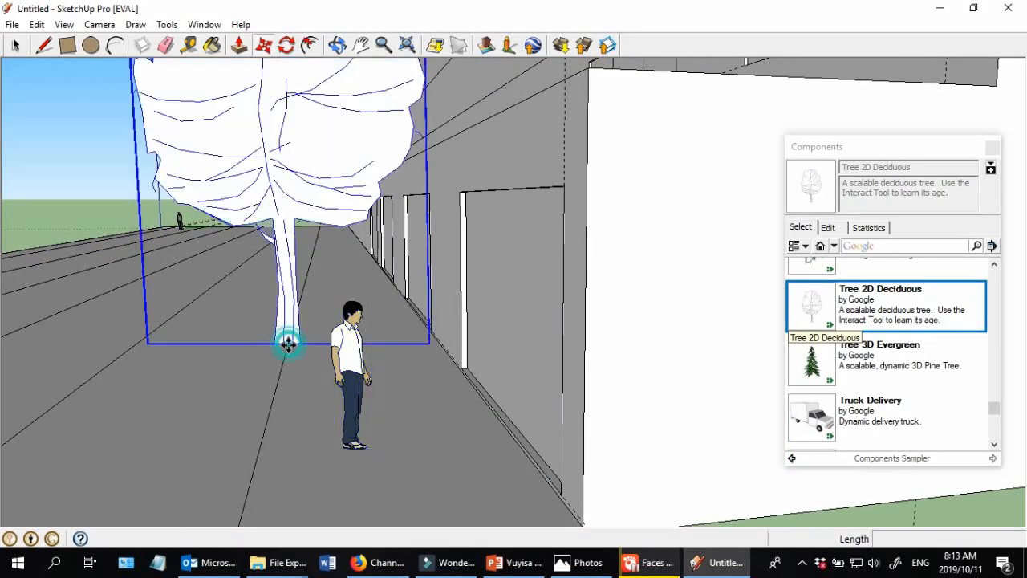
scroll(297, 353, "down", 4)
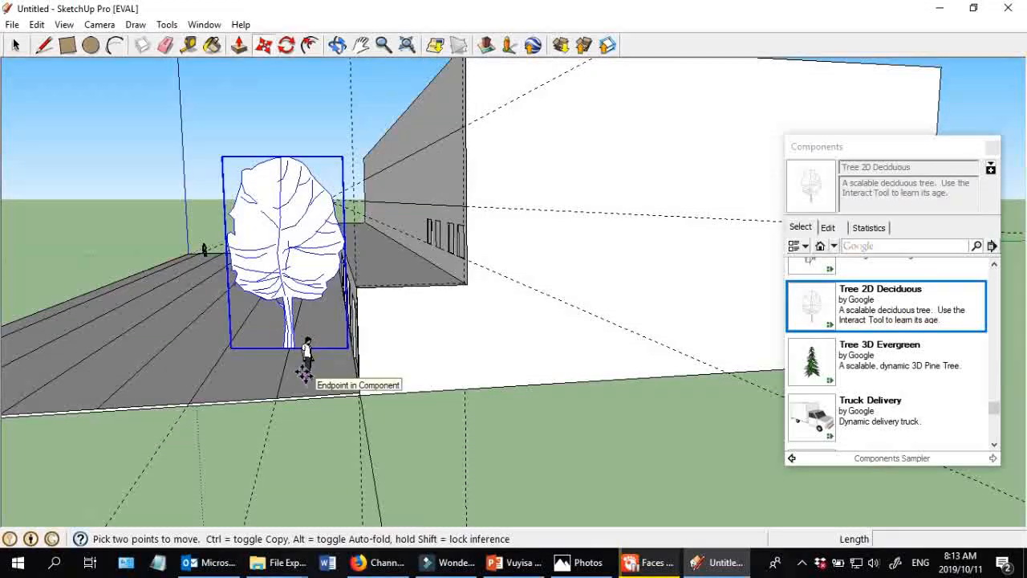
scroll(287, 348, "up", 5)
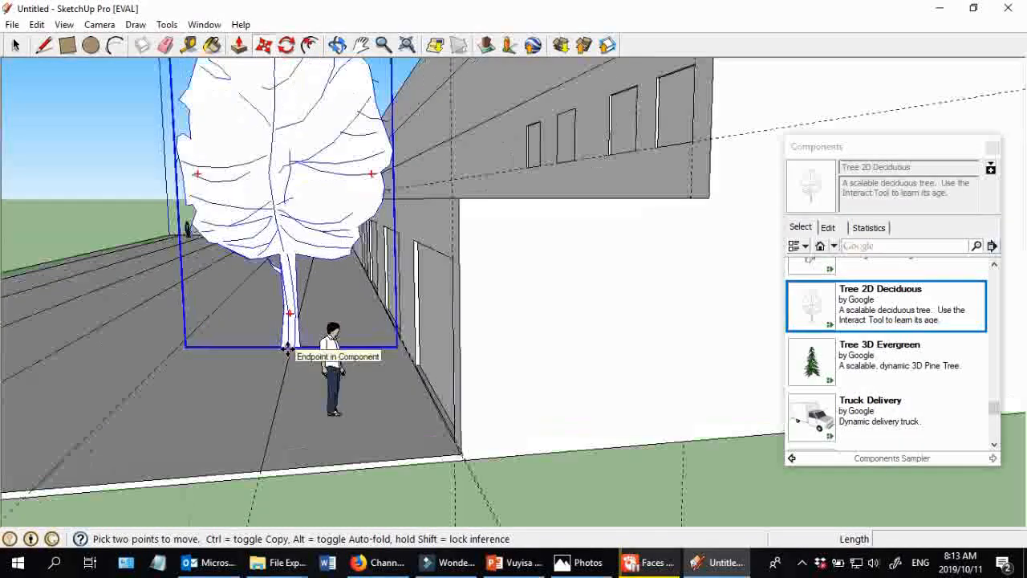
- Move the deciduous tree off the strip line onto the neighbouring strip, away from the building
left_click(291, 349)
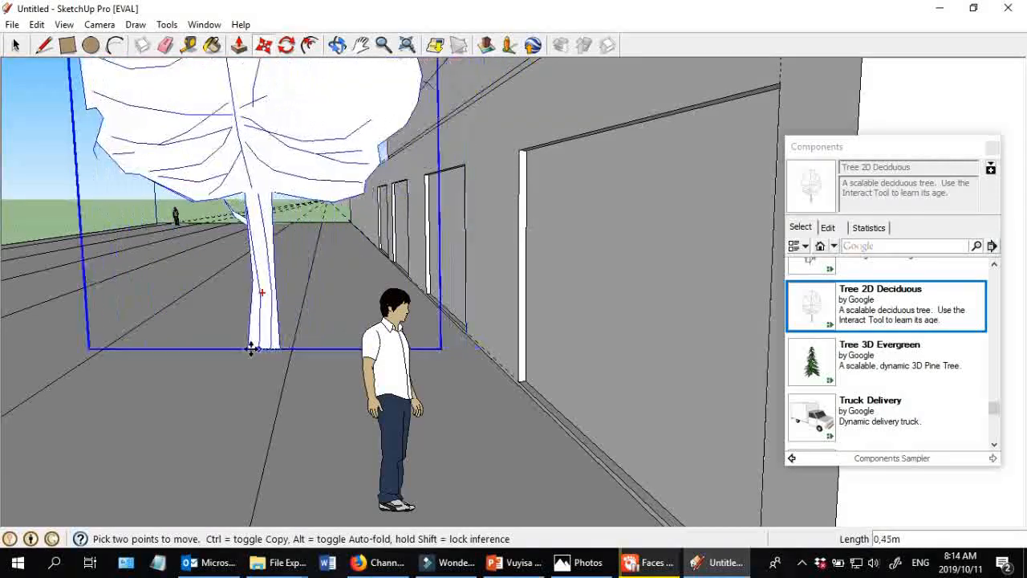
left_click(206, 345)
middle_click_drag(206, 344, 320, 337)
scroll(280, 355, "up", 6)
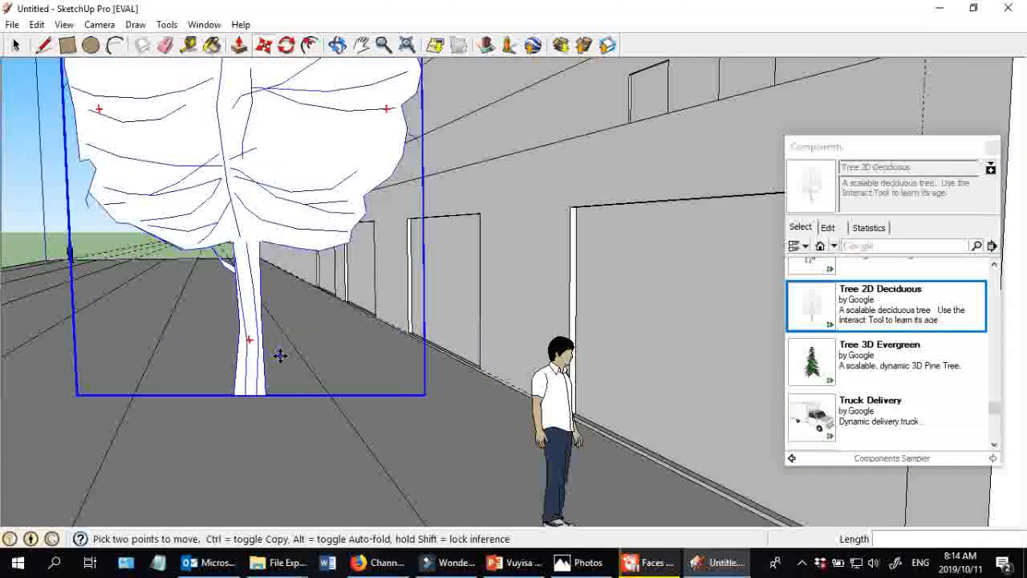
- Try moving the deciduous tree about 2.42 m across the strips towards the building, returning it to its original strip
scroll(280, 356, "down", 5)
middle_click_drag(131, 280, 157, 313)
key("q")
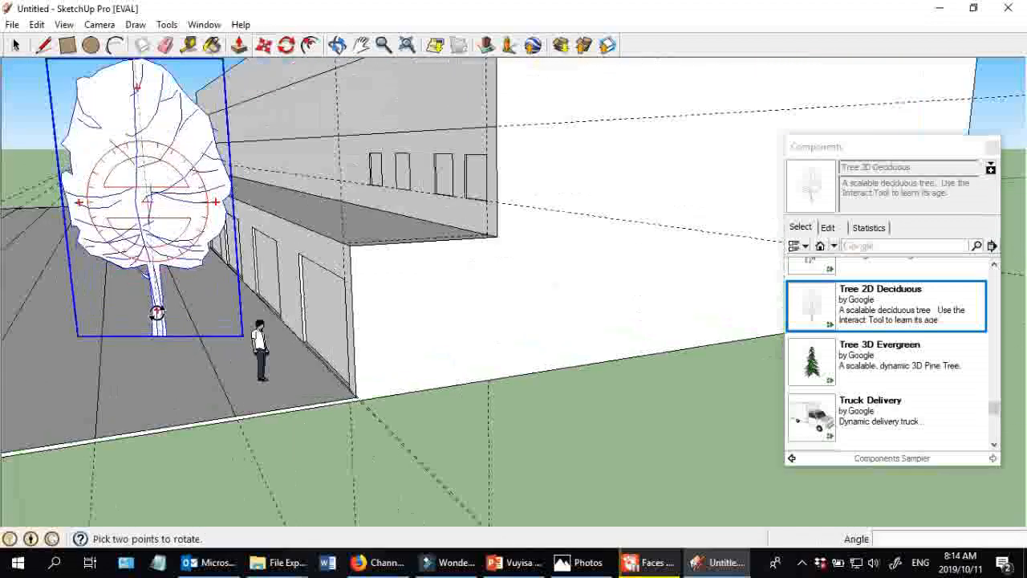
scroll(157, 313, "up", 3)
middle_click_drag(179, 360, 207, 318)
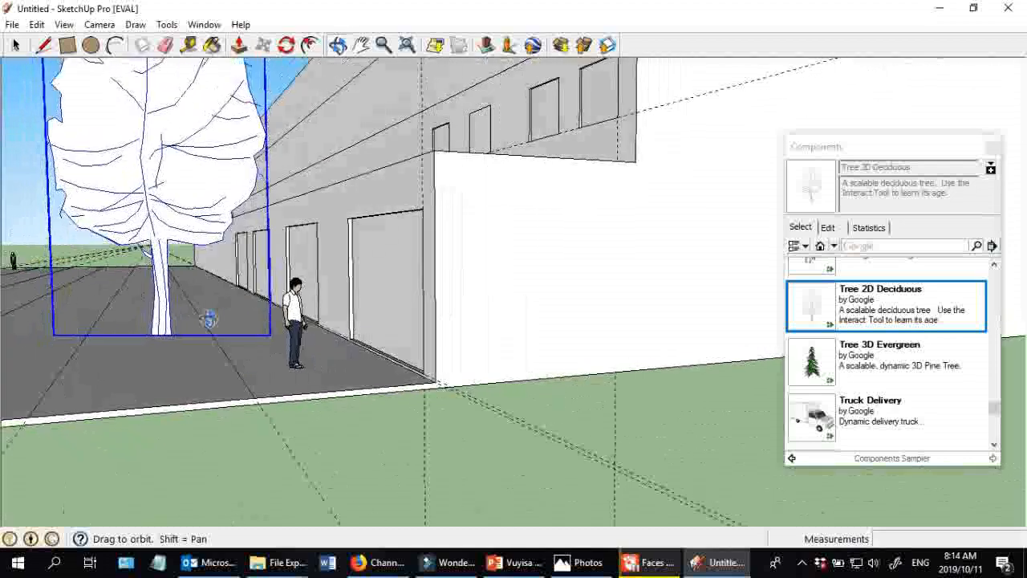
left_click(150, 324)
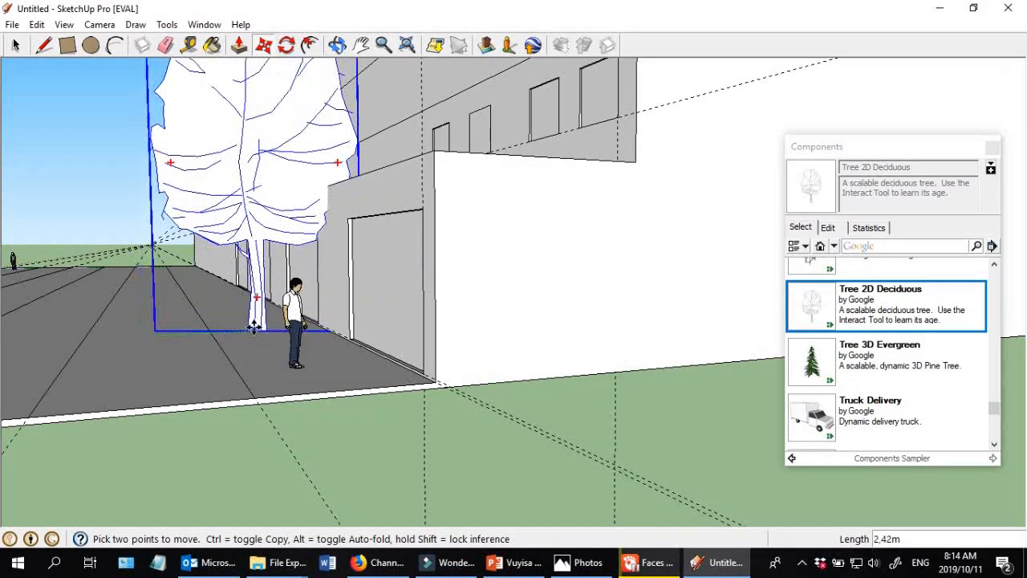
left_click(155, 329)
scroll(184, 323, "down", 2)
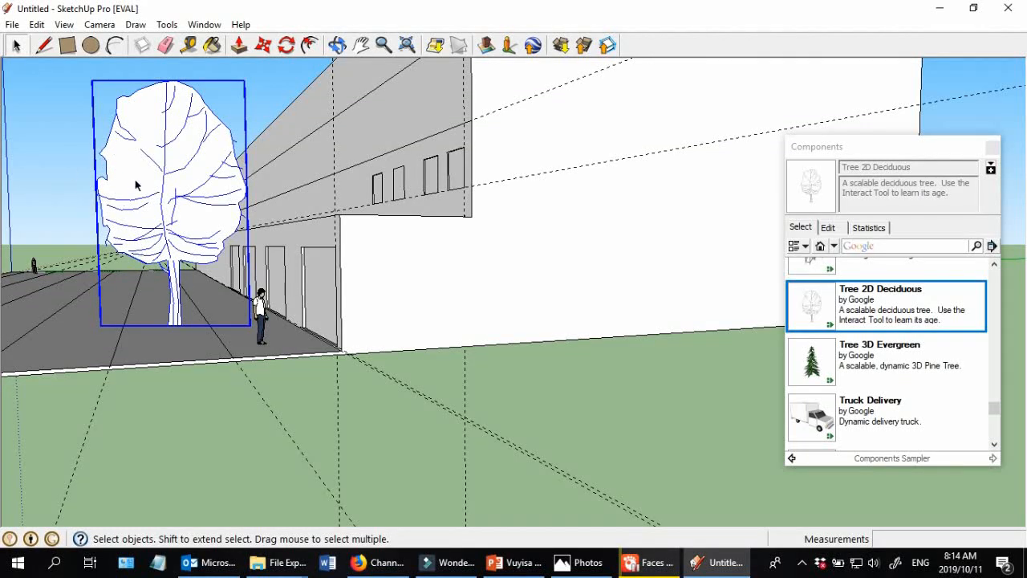
scroll(140, 223, "up", 1)
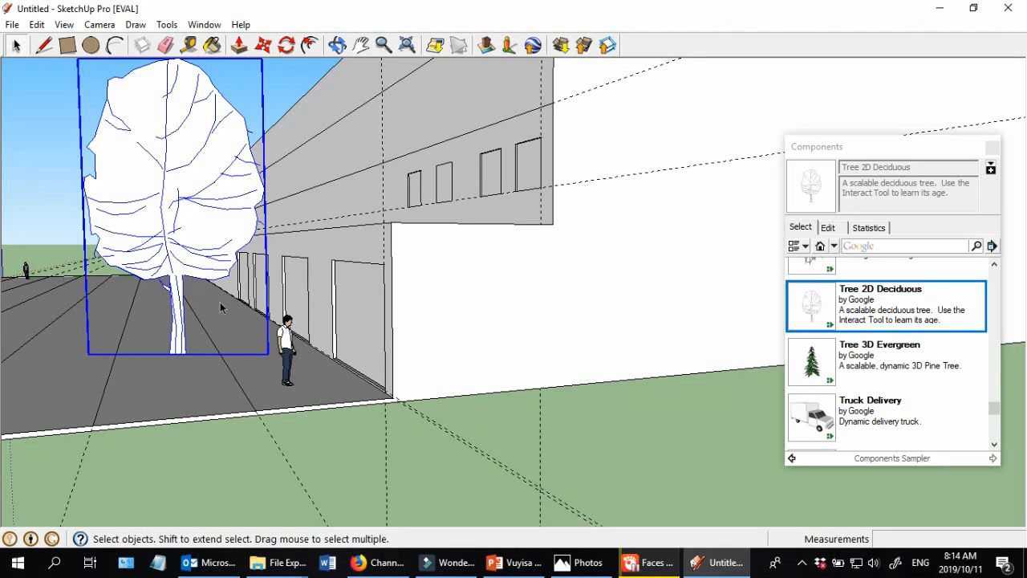
- Try to move the deciduous tree from the endpoint at its trunk base and clear the selection
left_click(264, 45)
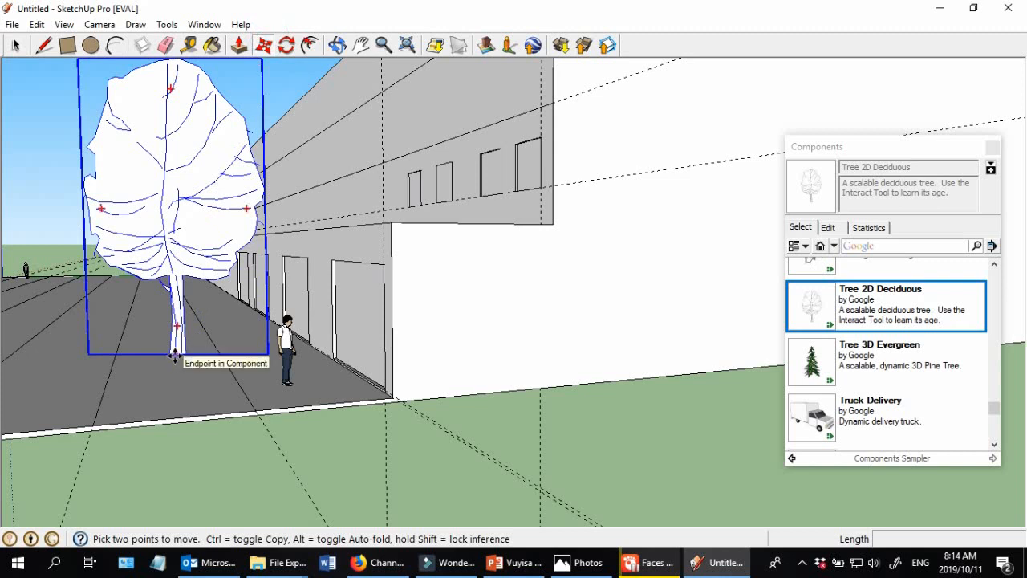
left_click(174, 355)
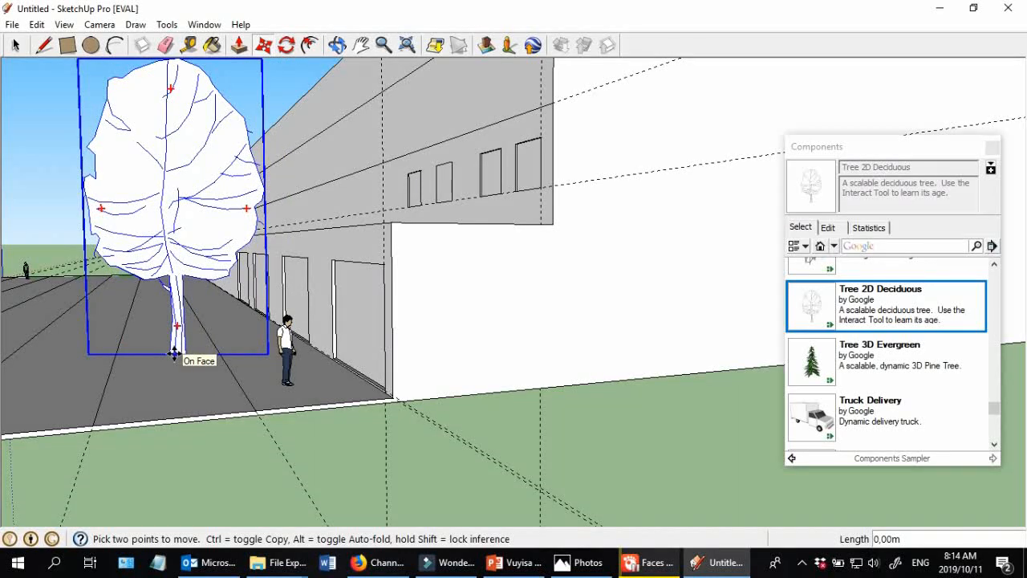
left_click(174, 355)
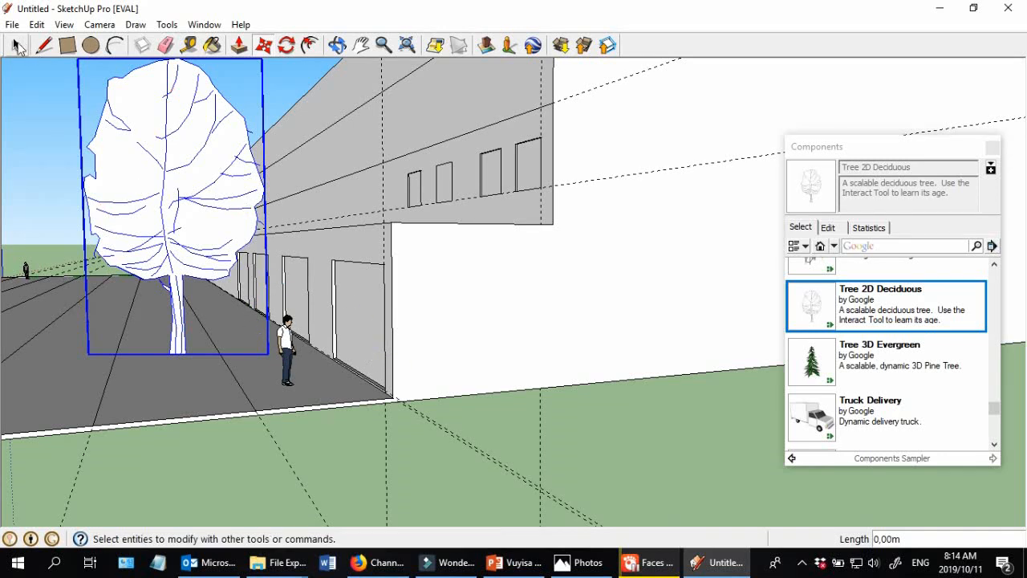
left_click(16, 44)
left_click(417, 475)
- Examine the deciduous tree and the man in relation to the stepped building and paving strips from several angles
scroll(529, 433, "down", 3)
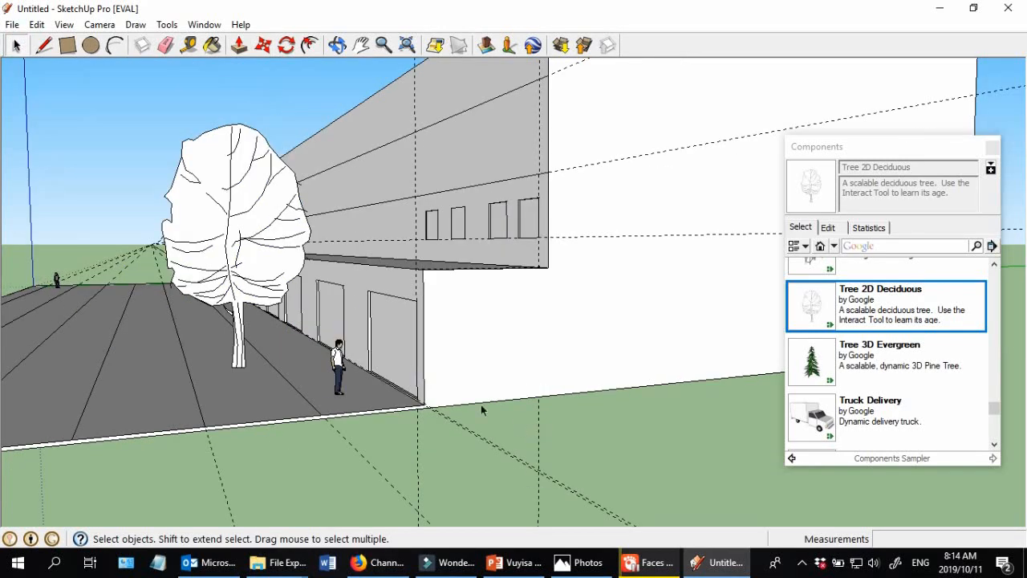
scroll(480, 404, "down", 2)
middle_click_drag(480, 404, 506, 313)
scroll(290, 337, "up", 4)
scroll(397, 327, "down", 3)
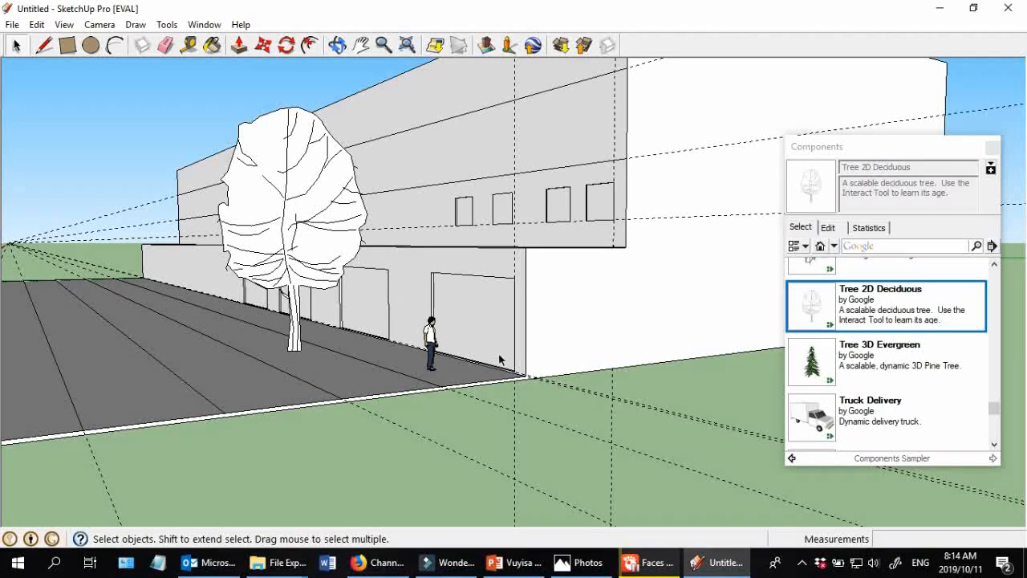
scroll(465, 276, "down", 3)
middle_click_drag(435, 277, 416, 335)
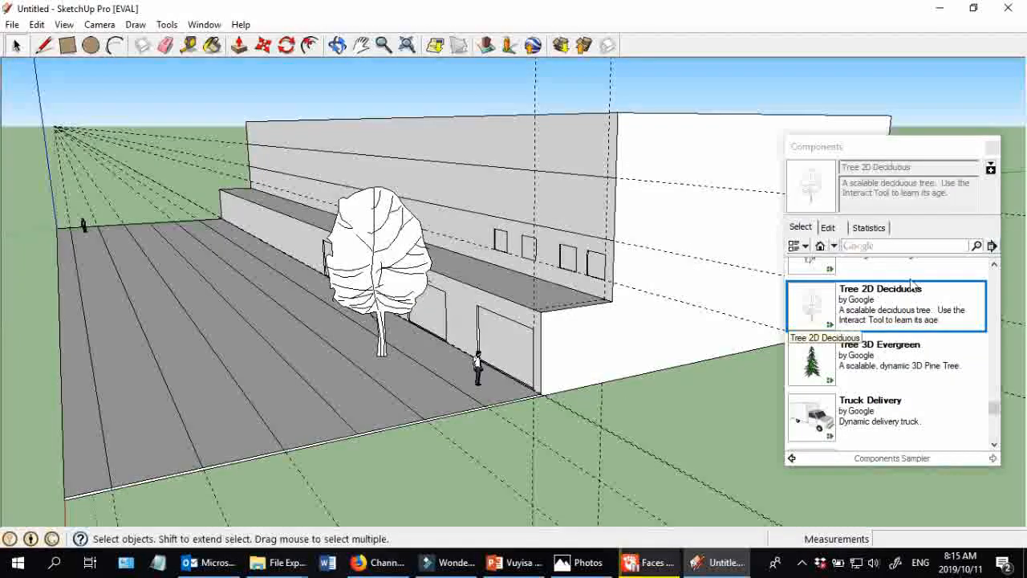
scroll(375, 250, "up", 3)
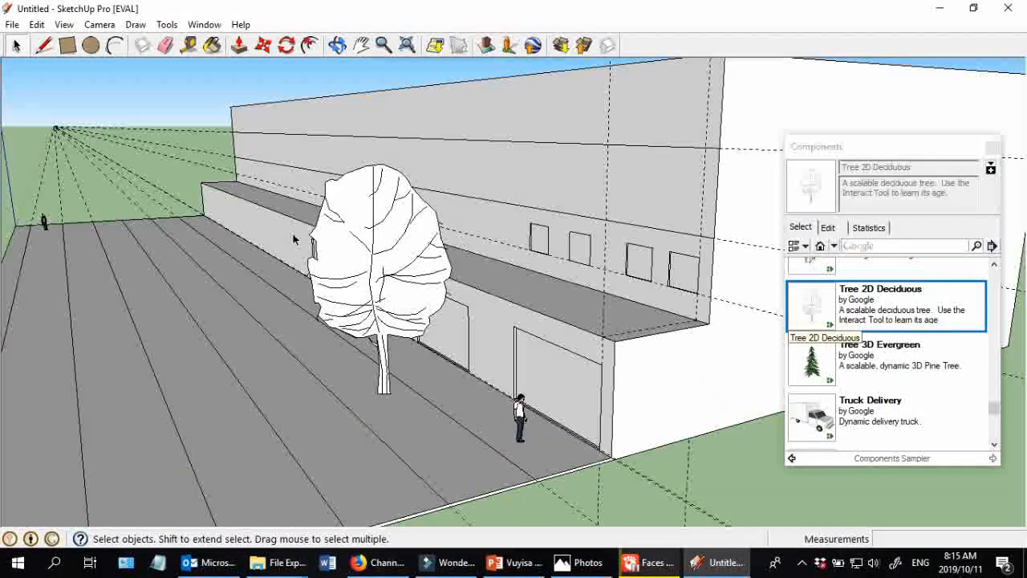
scroll(462, 285, "down", 3)
middle_click_drag(459, 285, 466, 277)
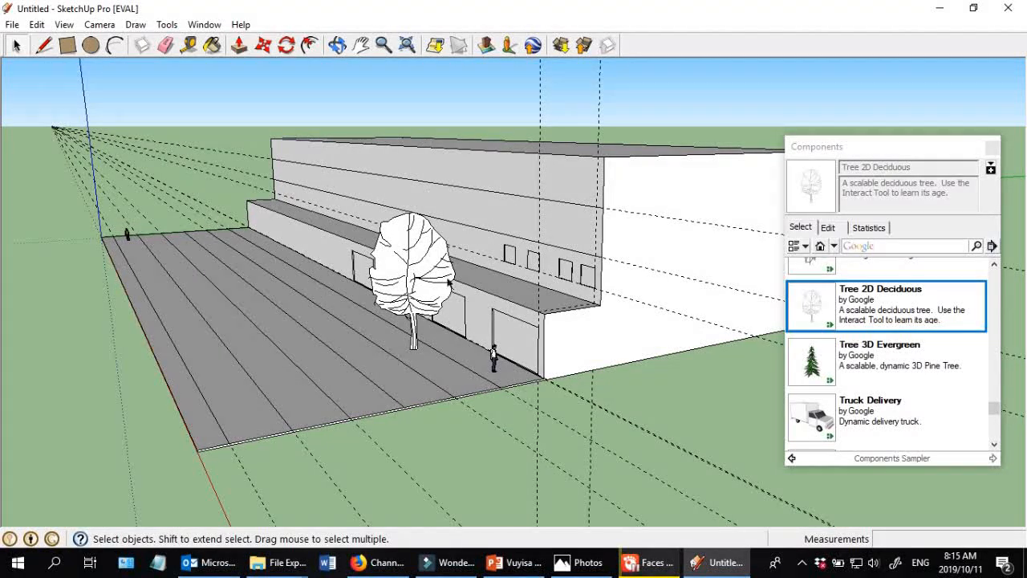
middle_click_drag(262, 347, 183, 361)
left_click(183, 361)
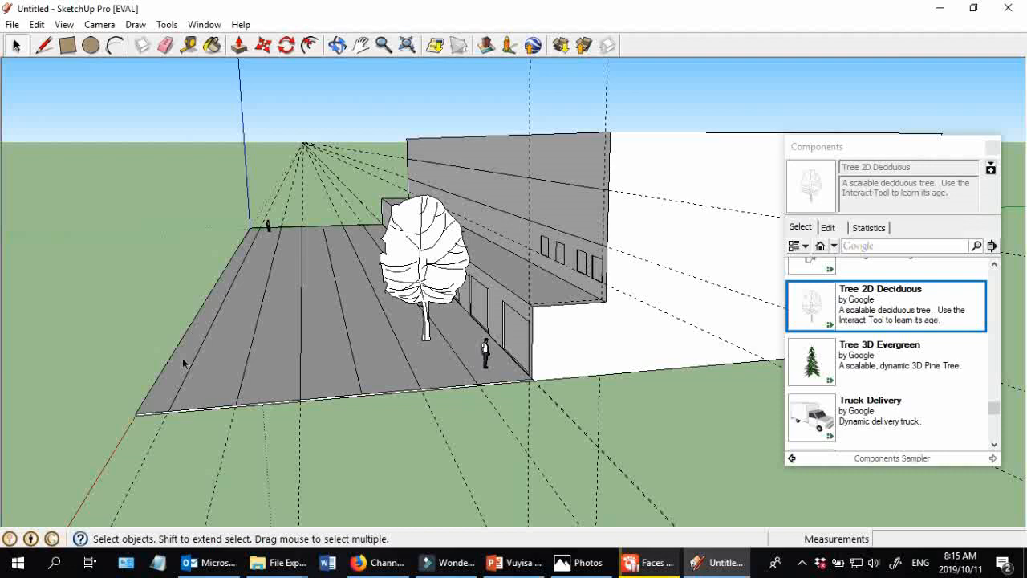
middle_click_drag(154, 321, 595, 293)
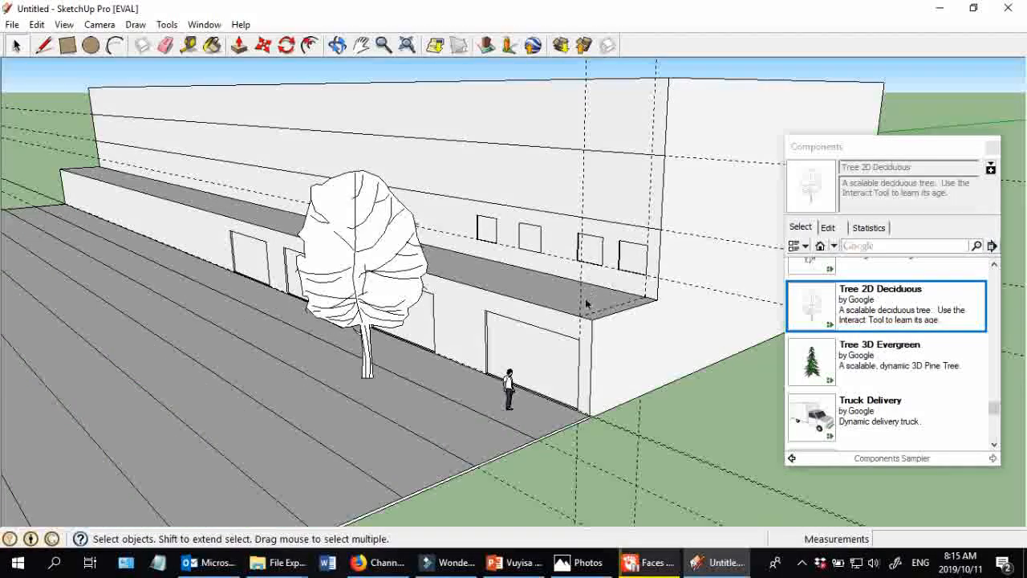
scroll(568, 353, "down", 1)
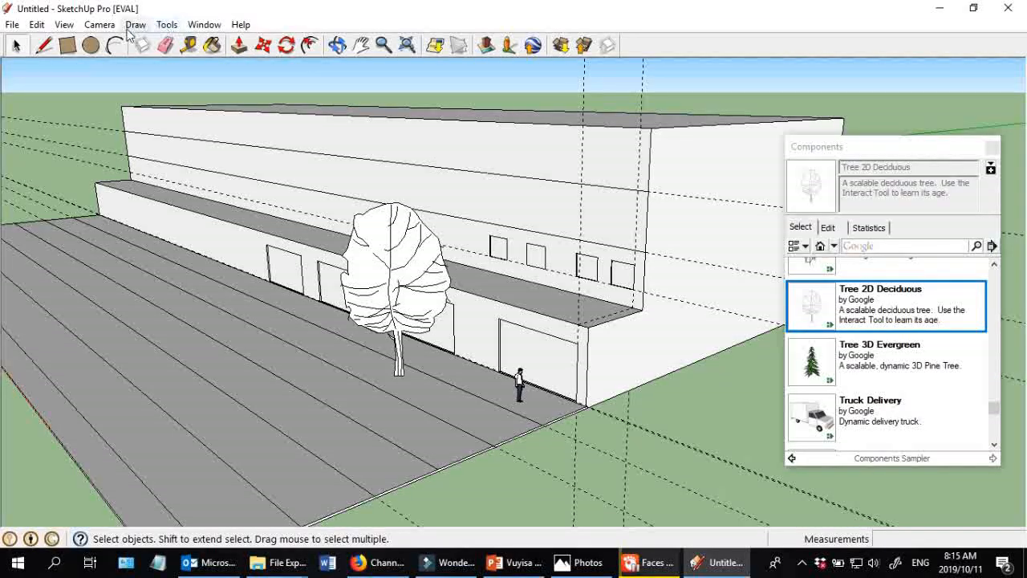
- Turn on shadows for the model and inspect how they fall across the slab and building
left_click(63, 25)
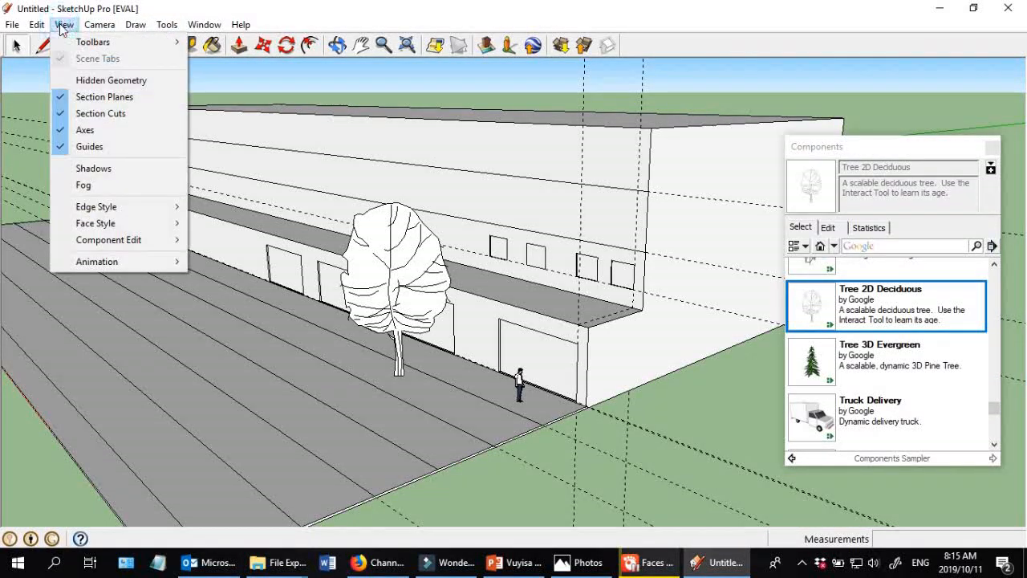
left_click(93, 169)
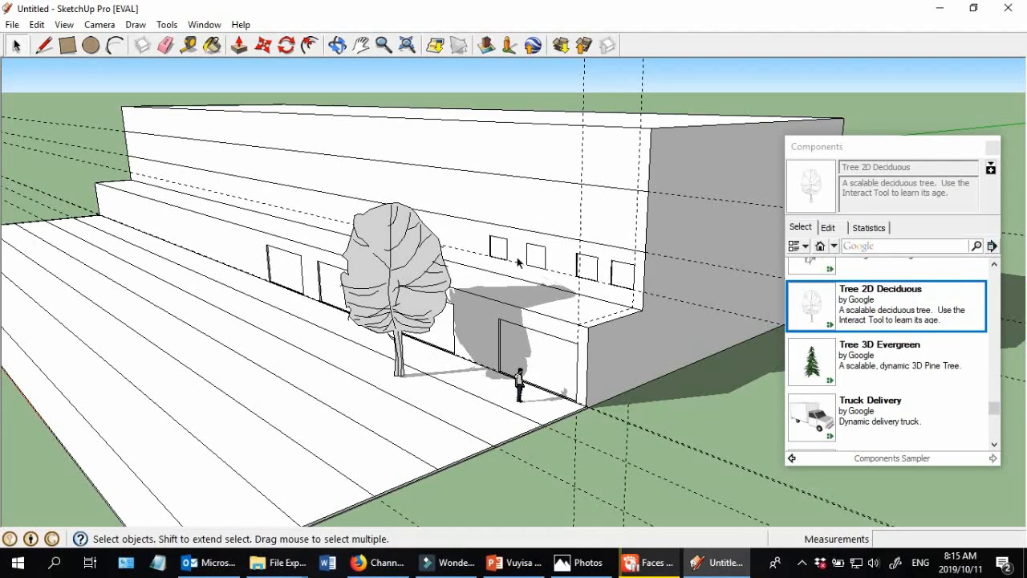
scroll(486, 297, "down", 1)
middle_click_drag(477, 308, 192, 305)
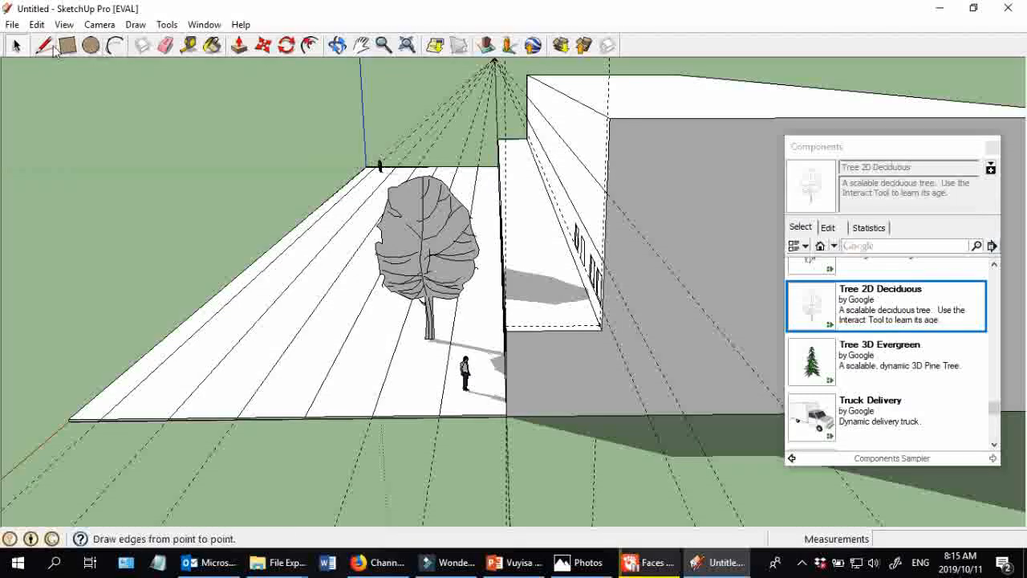
scroll(324, 257, "down", 2)
middle_click_drag(330, 264, 413, 362)
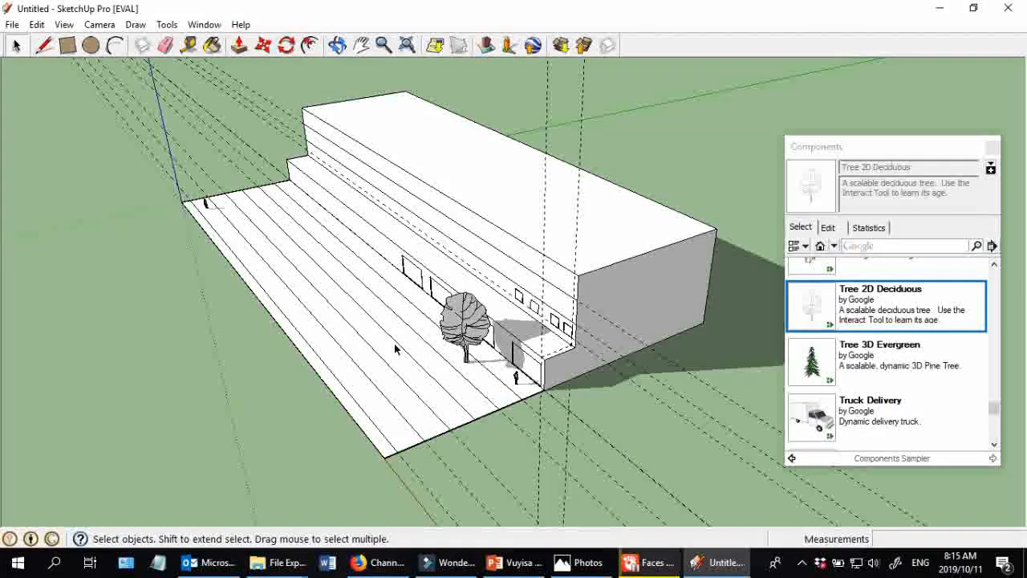
- Select the whole model and rotate it 180 degrees about a point on the slab's outer long edge
key("ctrl+a")
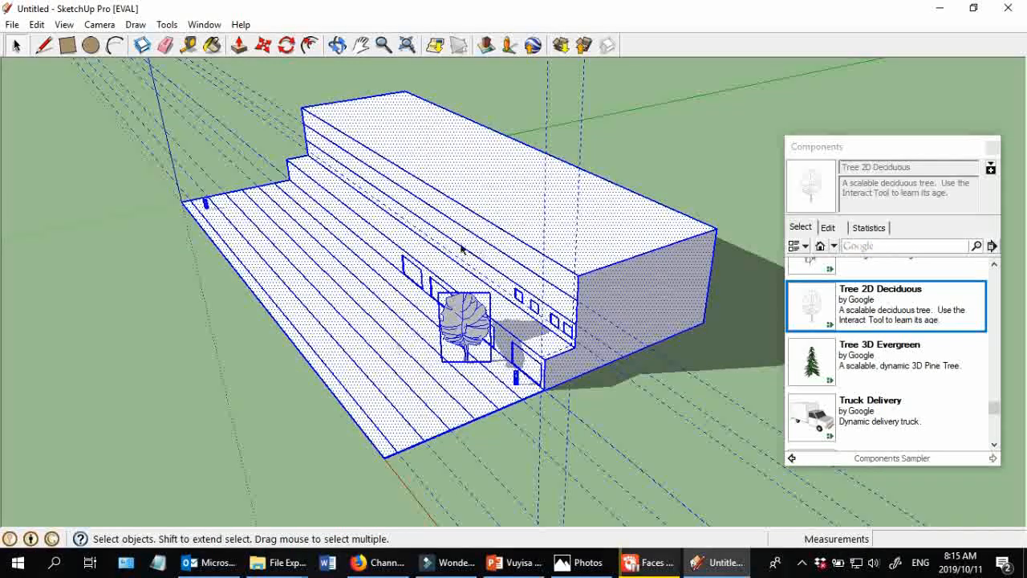
key("q")
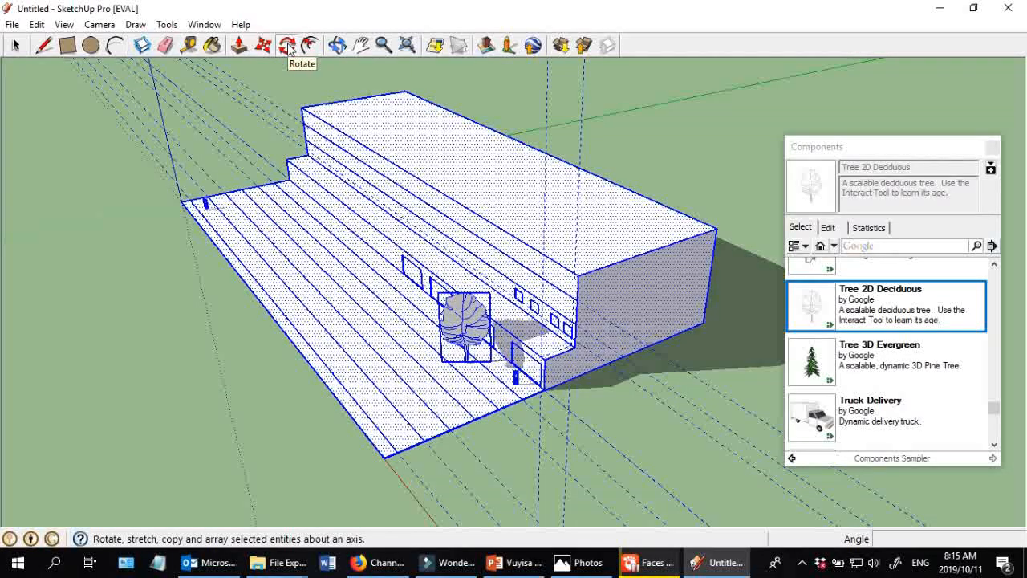
left_click(167, 25)
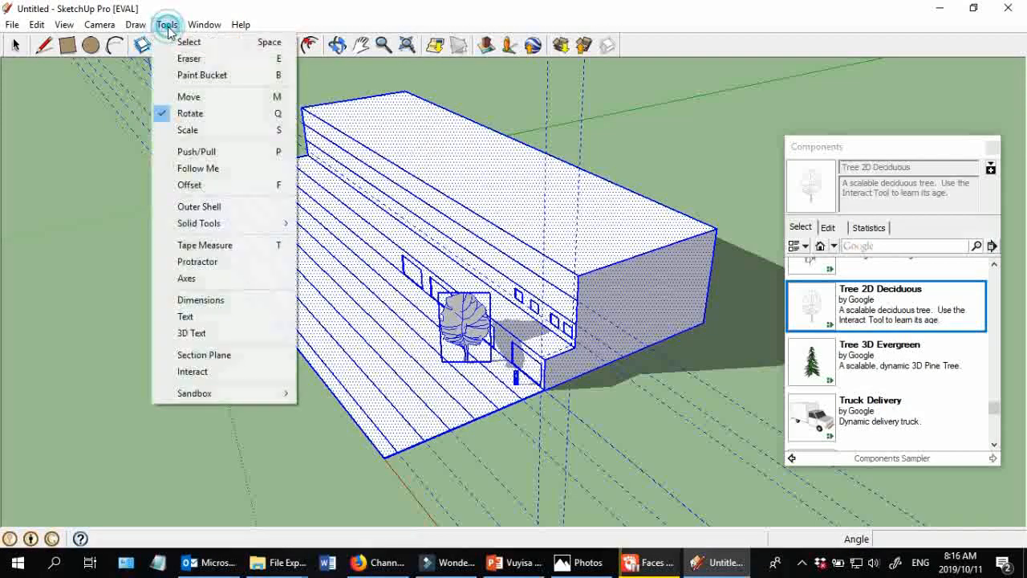
left_click(215, 114)
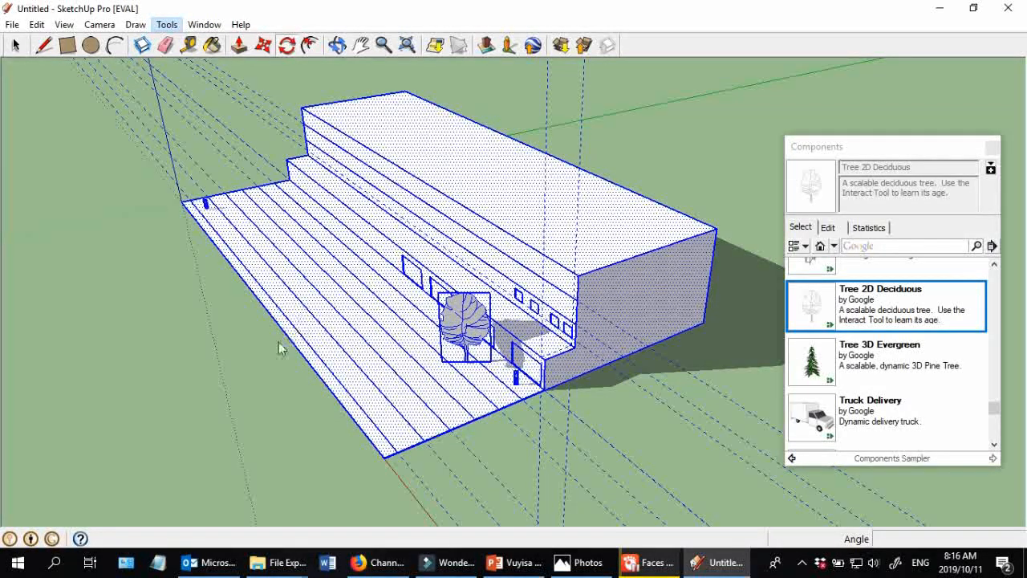
scroll(282, 343, "up", 4)
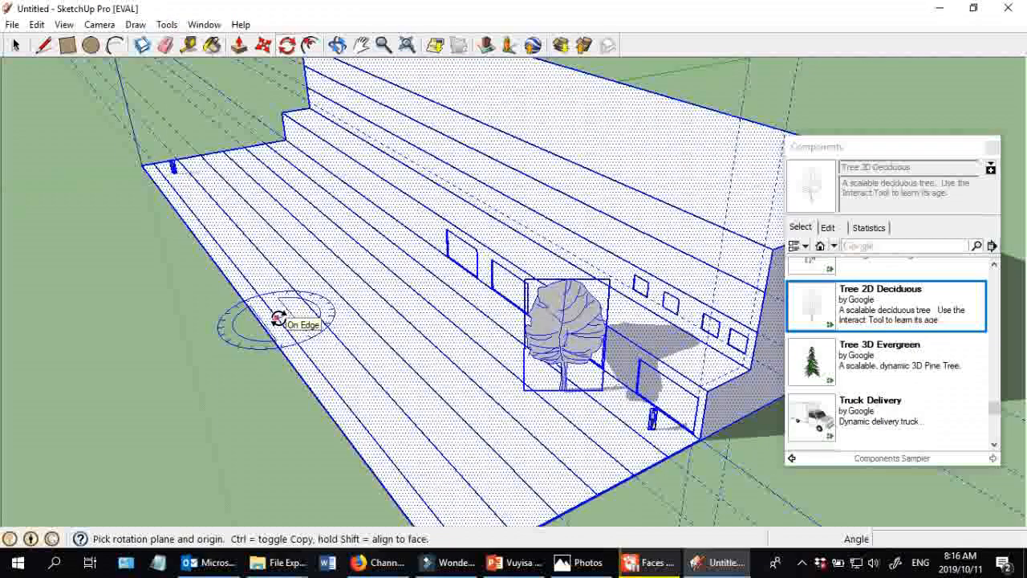
left_click(277, 317)
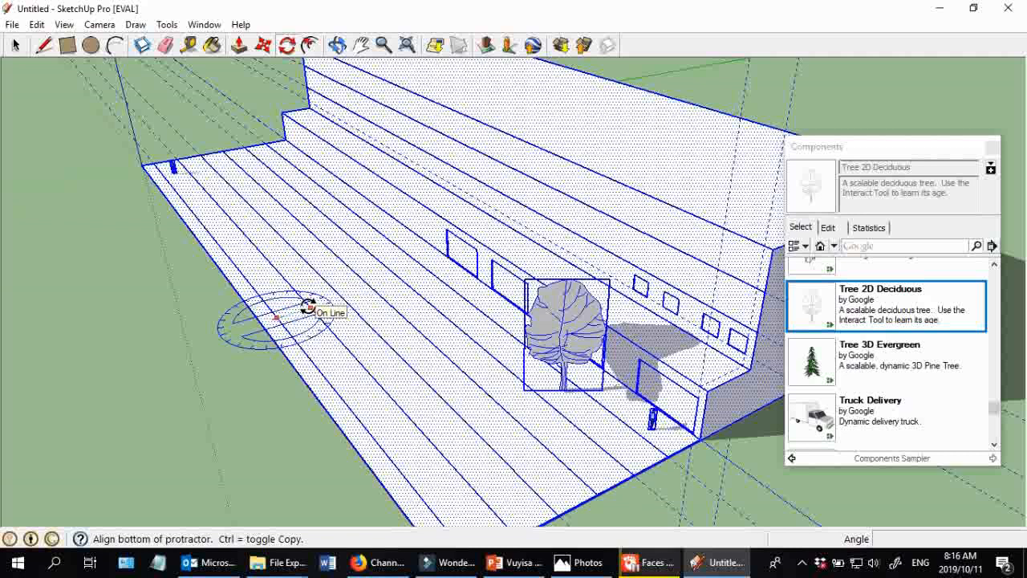
left_click(376, 291)
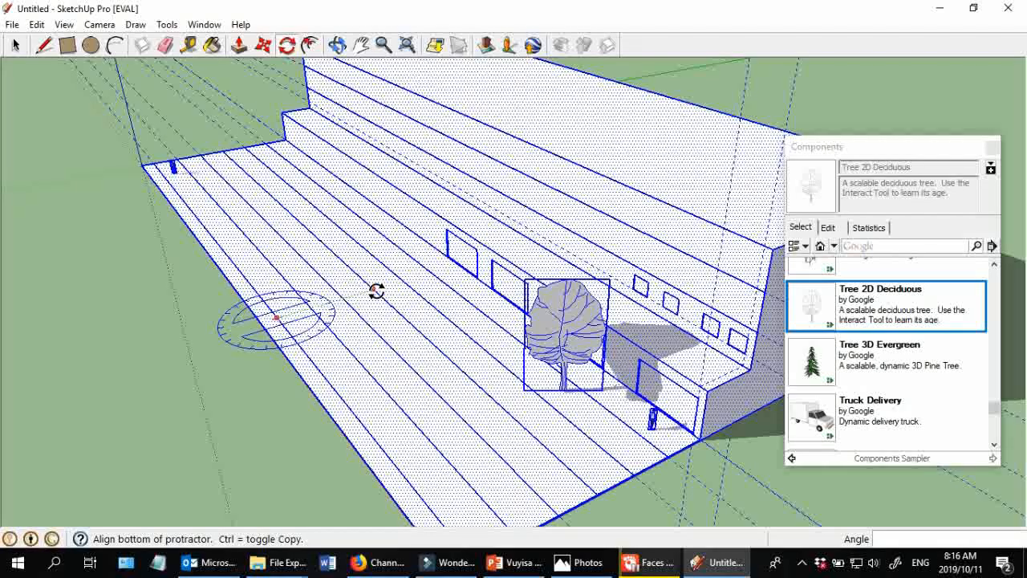
type("180")
key("Return")
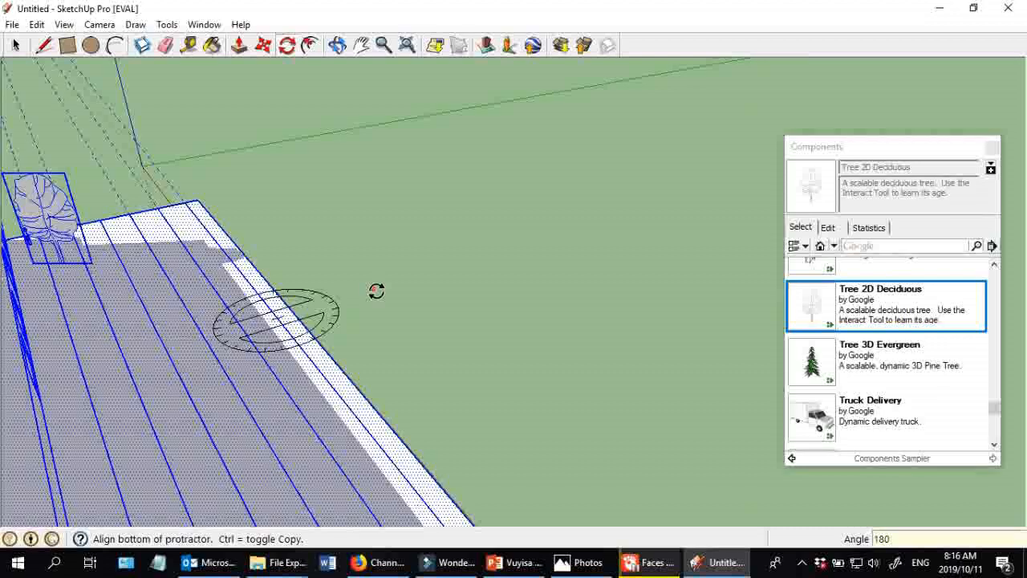
- Clear the selection and examine how the shadows fall on the rotated building and slab
scroll(522, 273, "down", 1)
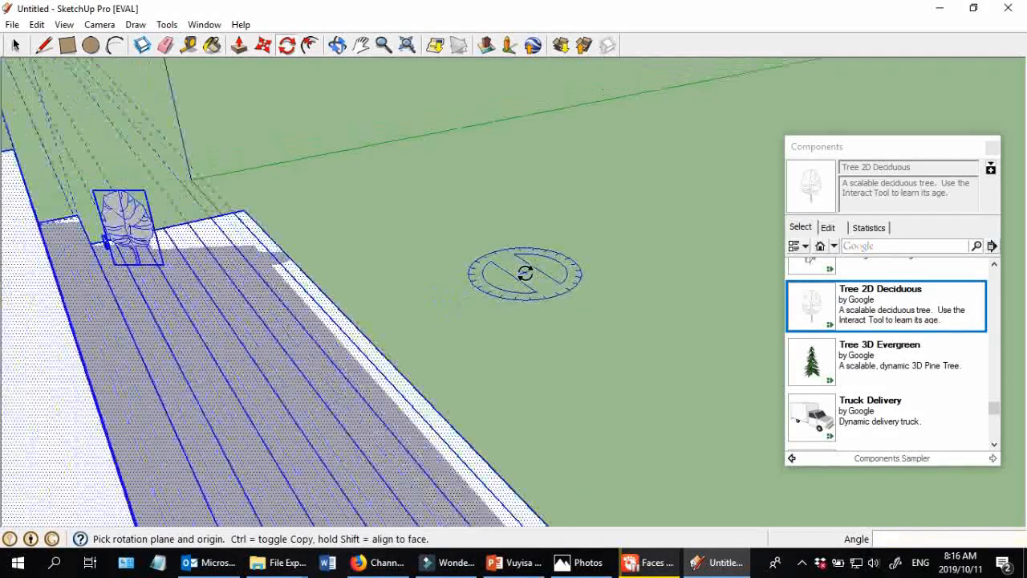
middle_click_drag(542, 300, 374, 221)
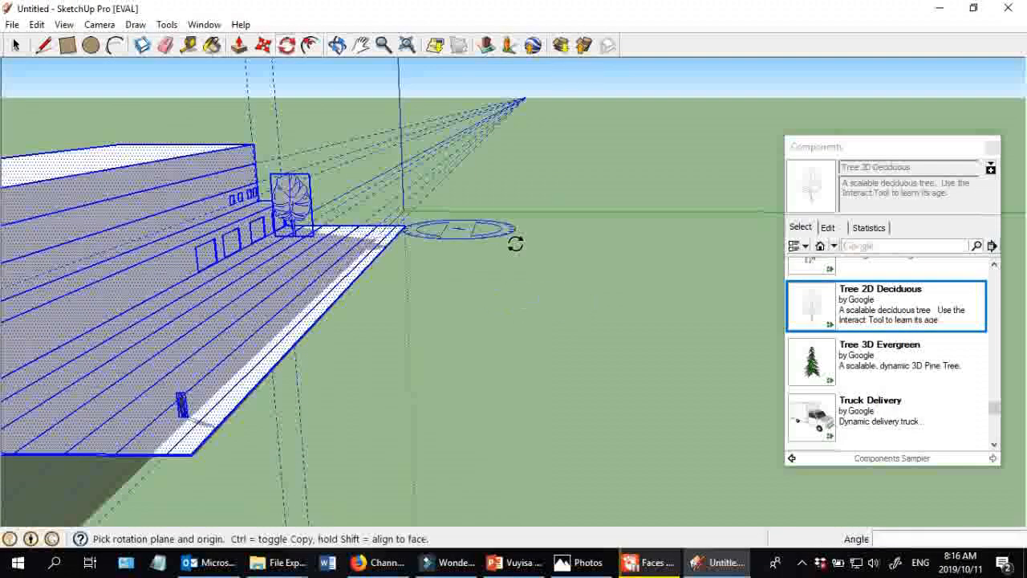
scroll(483, 270, "down", 2)
key("space")
left_click(495, 327)
mouse_move(265, 262)
middle_mouse_down()
mouse_move(207, 263)
mouse_move(269, 273)
middle_mouse_up()
scroll(273, 274, "up", 2)
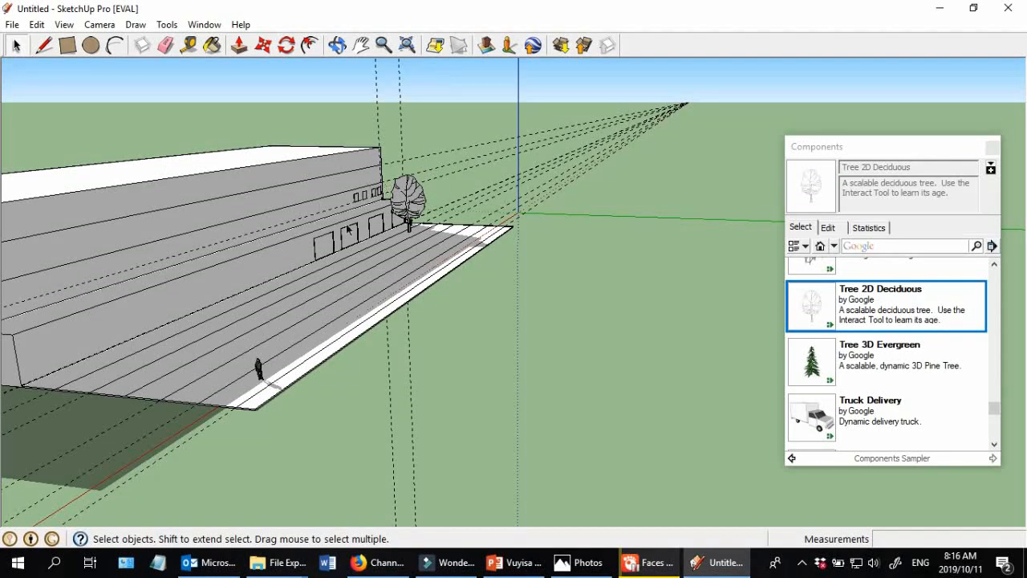
scroll(63, 223, "up", 1)
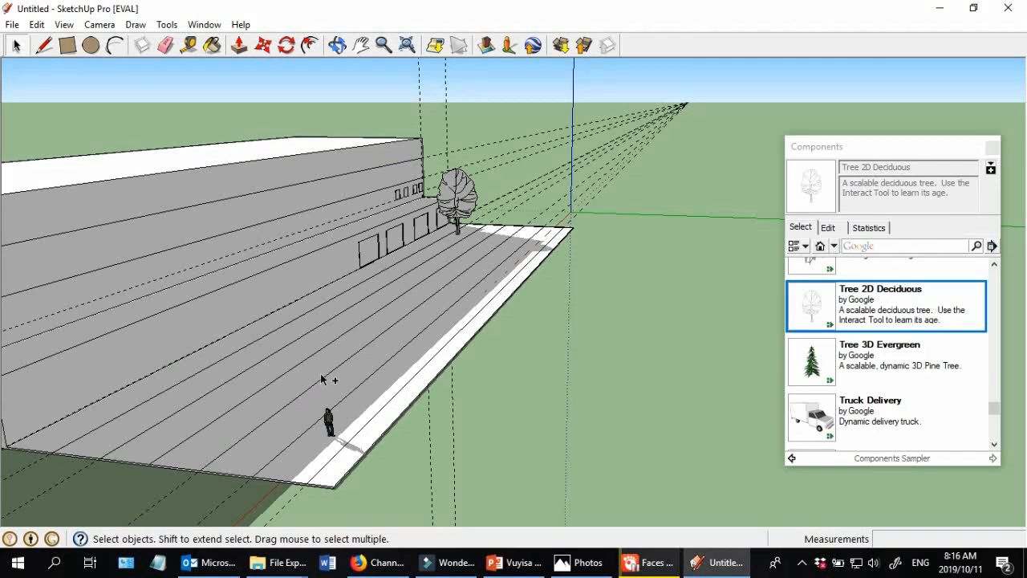
- Undo the 180-degree rotation of the whole model and view the building's street side again
key("ctrl+z")
key("ctrl+z")
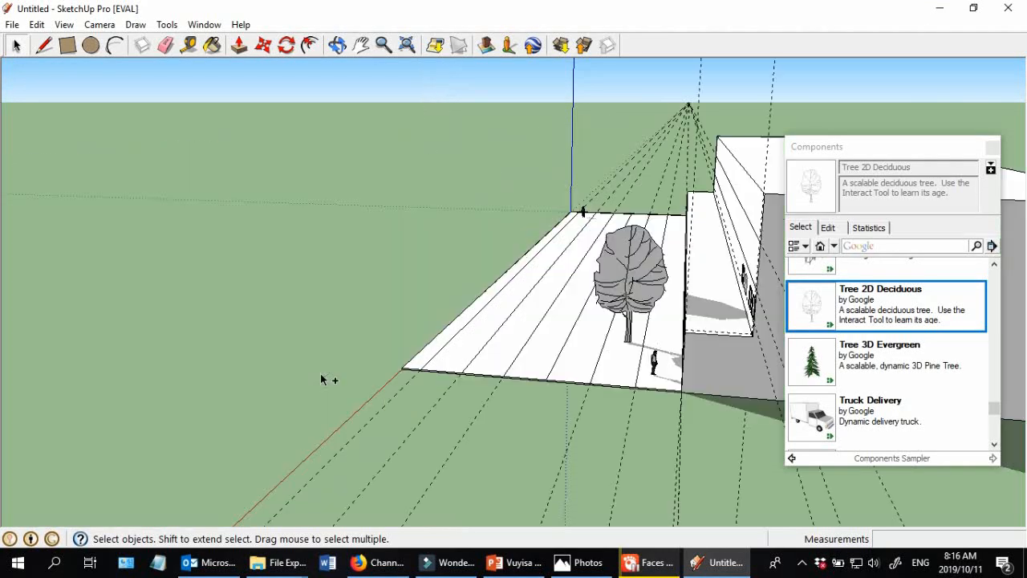
middle_click_drag(321, 374, 689, 318)
scroll(690, 319, "up", 1)
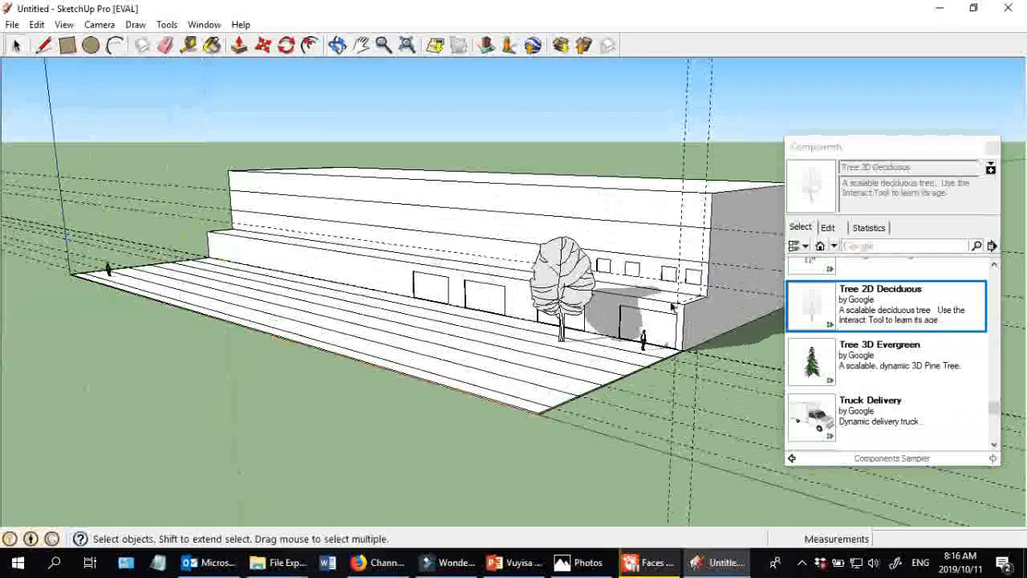
scroll(536, 270, "up", 1)
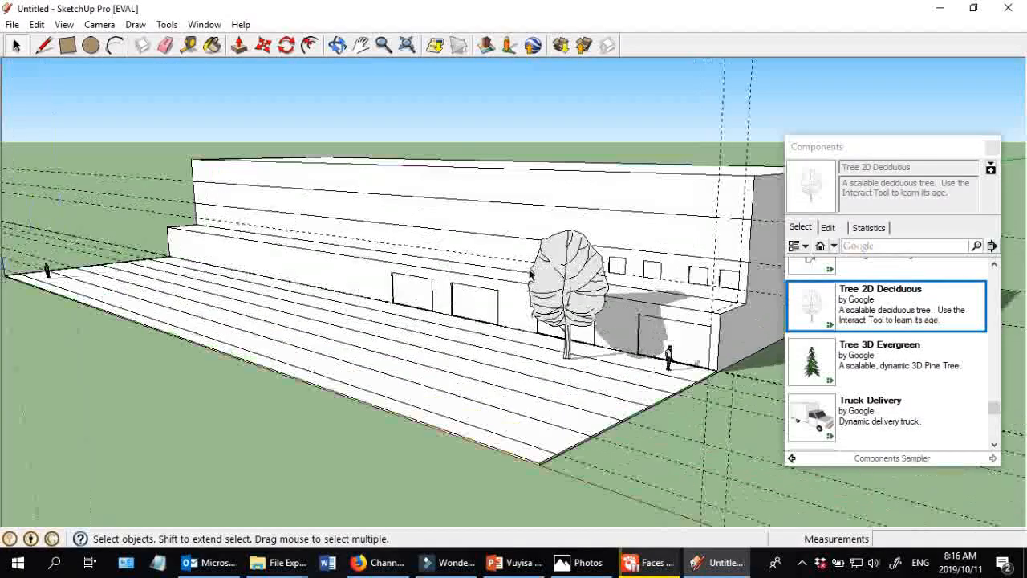
- Examine the shadow the deciduous tree casts on the building's lower facade, selecting the tree and clearing the selection again
scroll(631, 331, "up", 1)
middle_click_drag(631, 330, 595, 320)
scroll(595, 320, "up", 2)
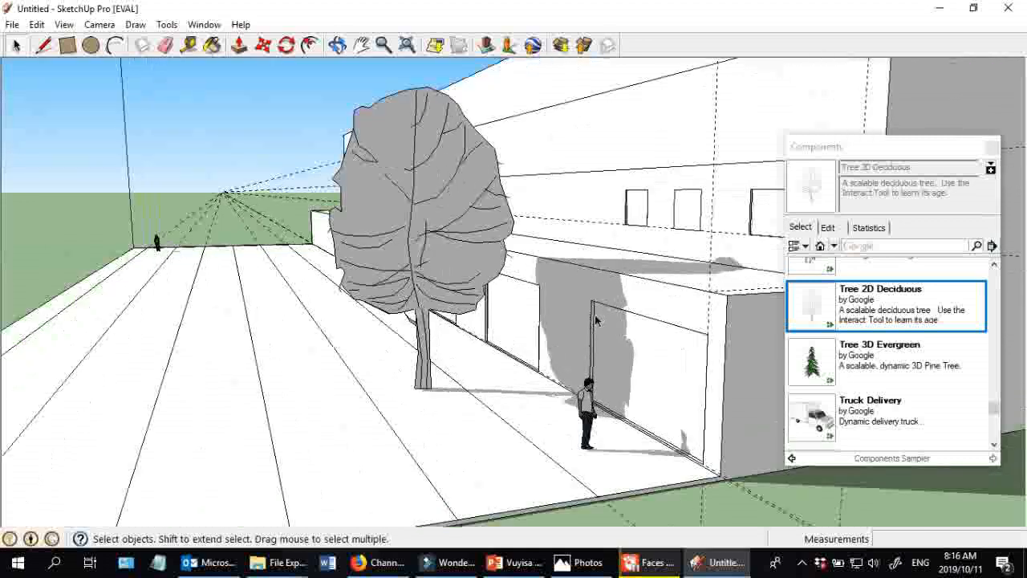
scroll(595, 320, "up", 2)
middle_click_drag(596, 320, 573, 313)
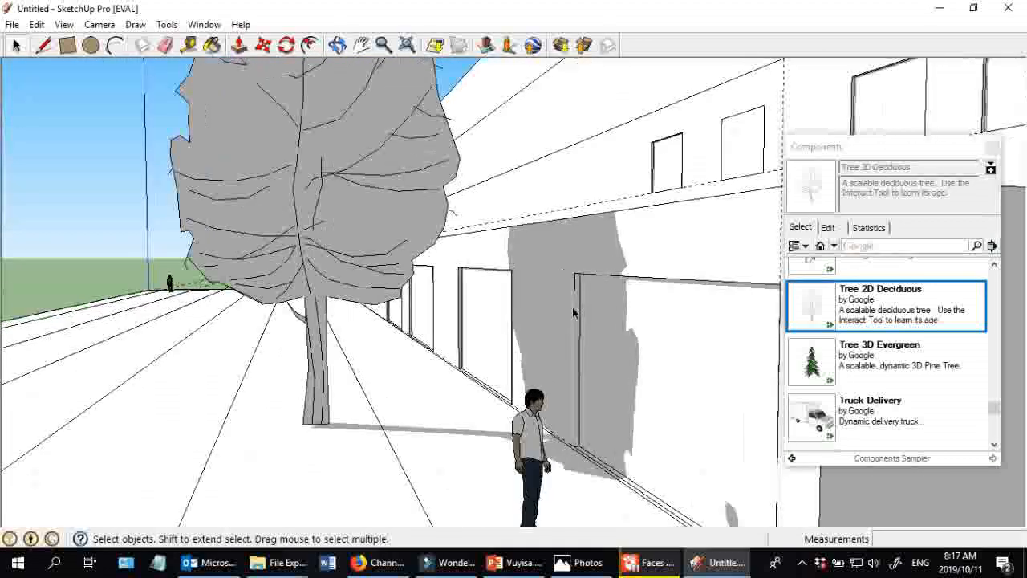
left_click(320, 408)
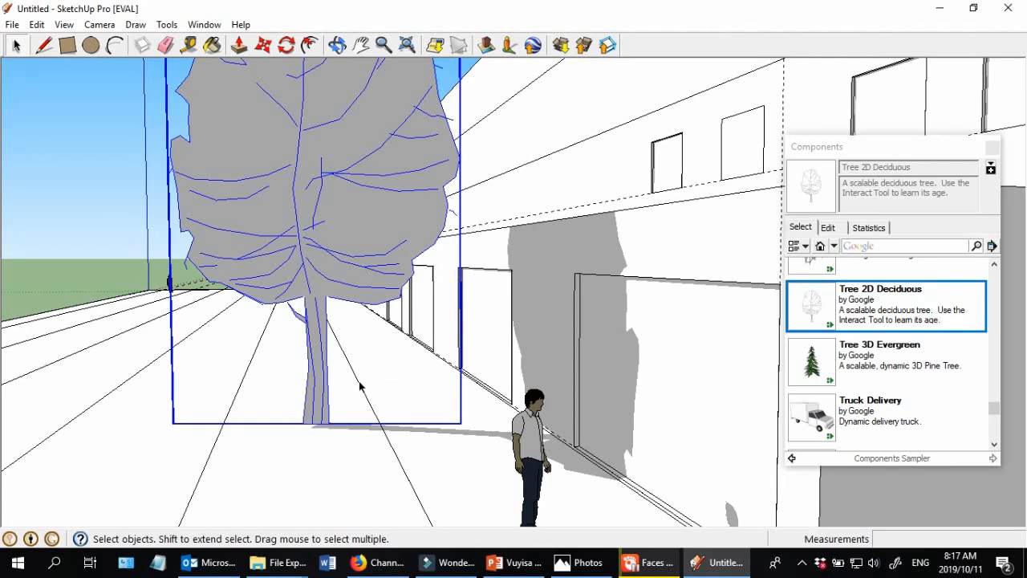
middle_click_drag(337, 437, 165, 467)
scroll(692, 446, "down", 3)
left_click(255, 219)
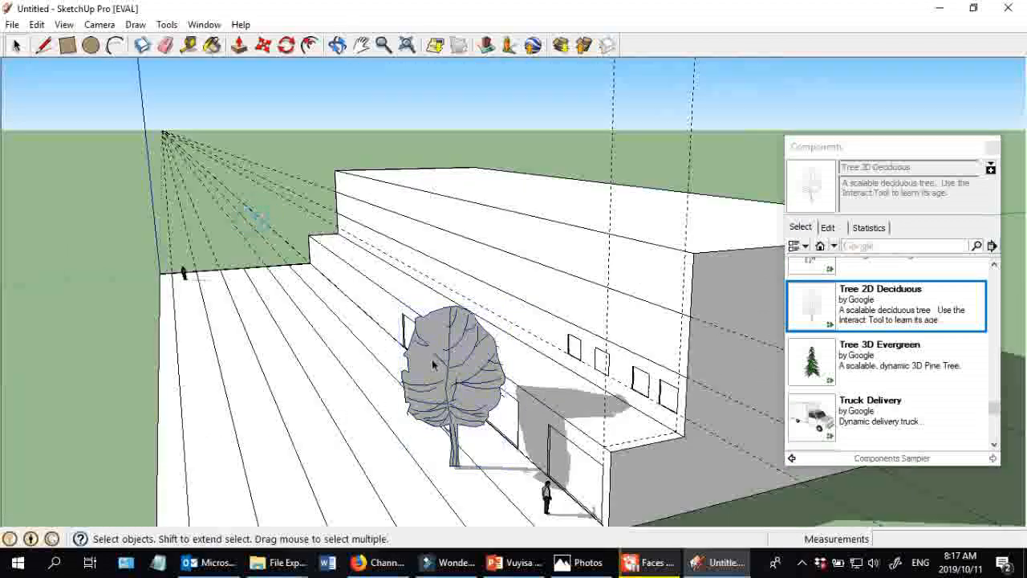
scroll(474, 409, "up", 2)
middle_click_drag(473, 409, 434, 403)
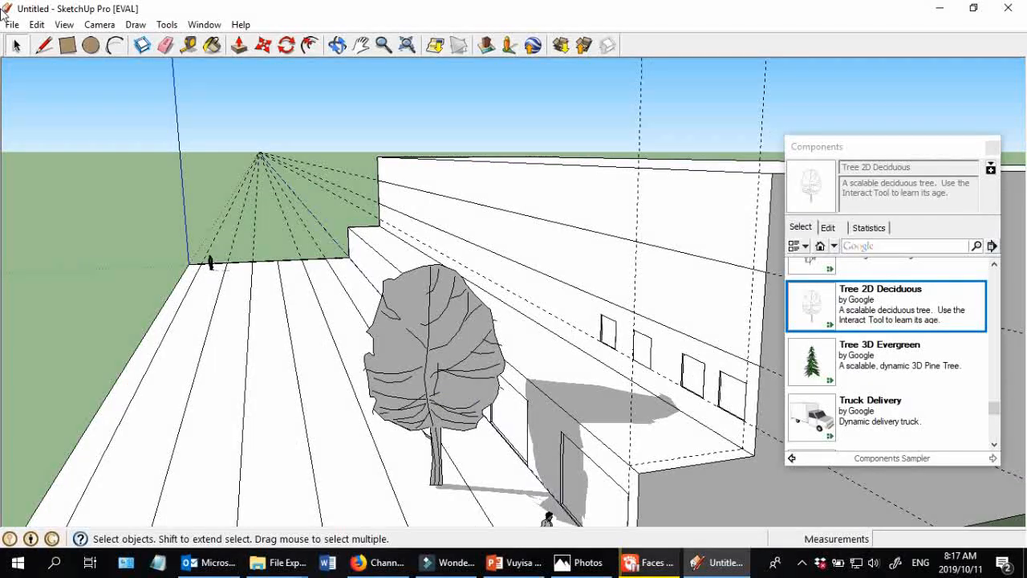
- Switch to Photos to review the reference street photo with the outlined people, and return to the SketchUp model
mouse_move(1, 12)
left_mouse_down()
mouse_move(2, 78)
mouse_move(490, 99)
mouse_move(490, 77)
left_mouse_up()
double_click(490, 82)
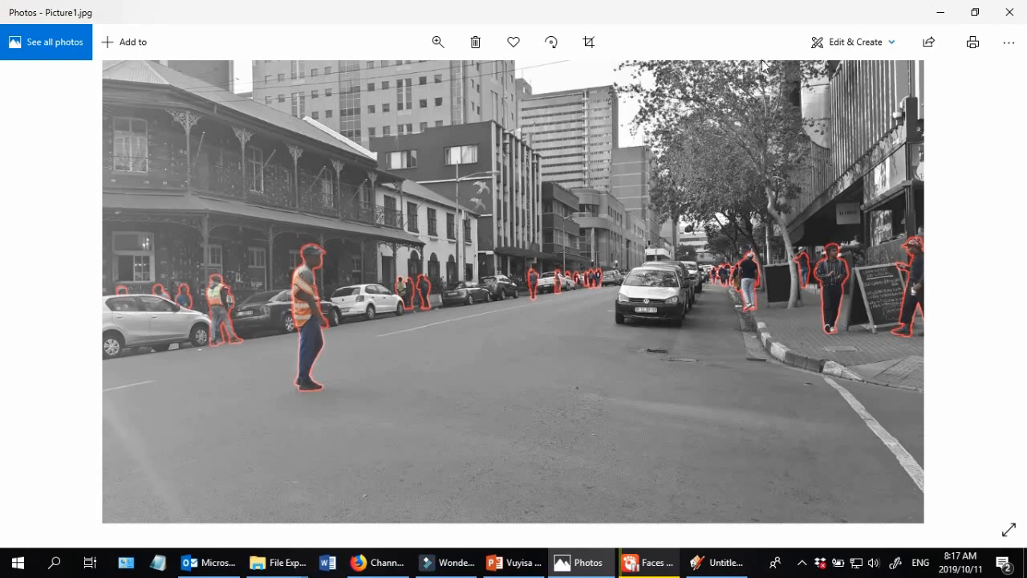
mouse_move(795, 16)
left_mouse_down()
mouse_move(630, 63)
mouse_move(276, 114)
mouse_move(0, 61)
mouse_move(514, 137)
mouse_move(600, 85)
mouse_move(3, 40)
left_mouse_up()
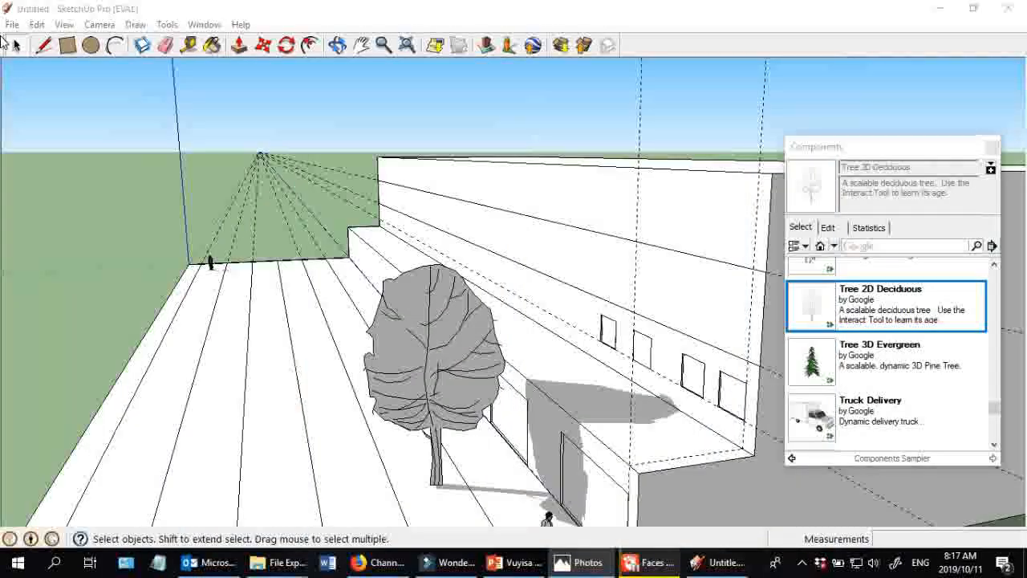
- Compare the street-level view of the tree, standing person and building front with an overview of the whole scene
mouse_move(574, 405)
middle_mouse_down()
mouse_move(591, 305)
mouse_move(578, 317)
middle_mouse_up()
scroll(517, 349, "up", 3)
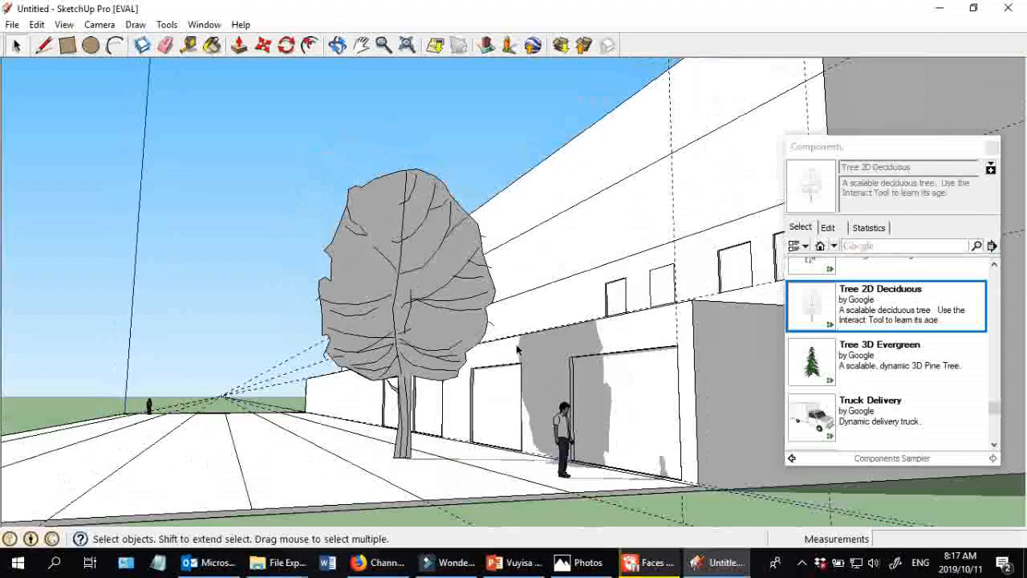
scroll(517, 348, "down", 3)
middle_click_drag(517, 349, 481, 369)
scroll(482, 369, "down", 3)
left_click(507, 365)
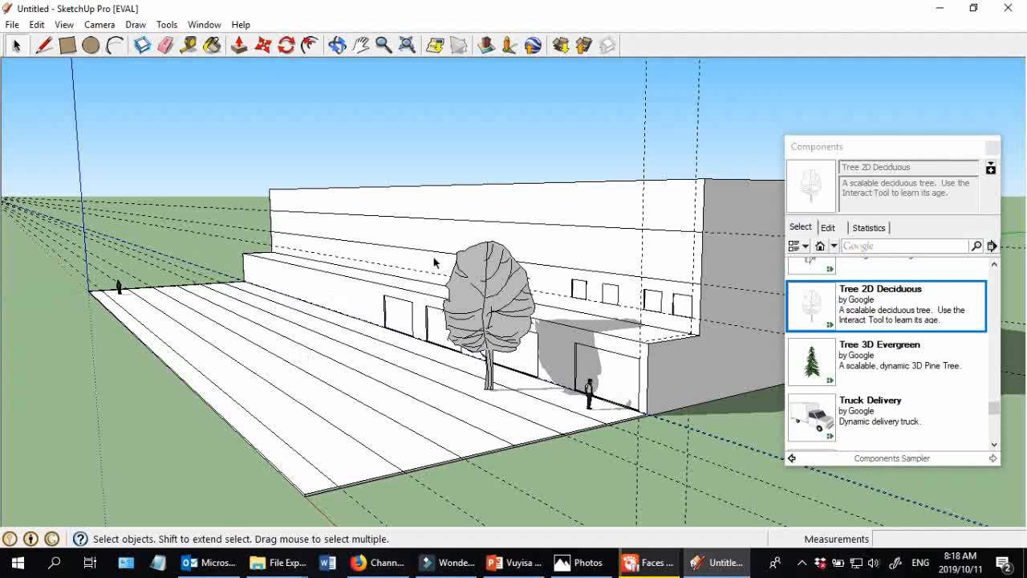